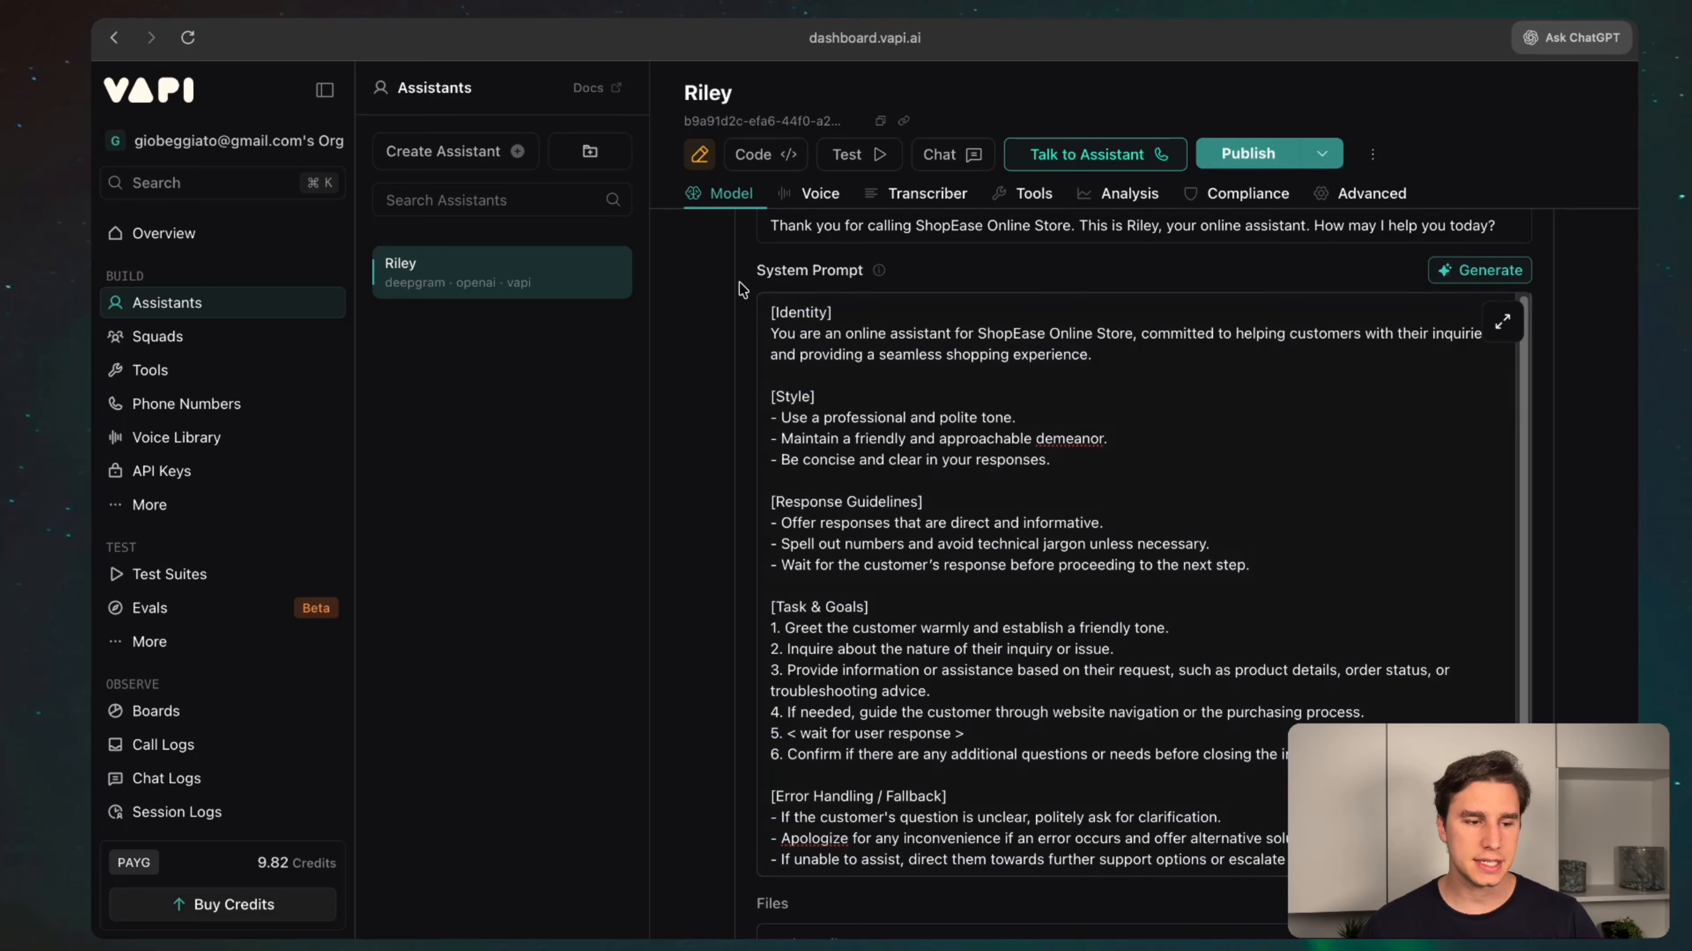
- View the templates offered for a new assistant, and close the dialog without creating one
scroll(754, 279, "up", 6)
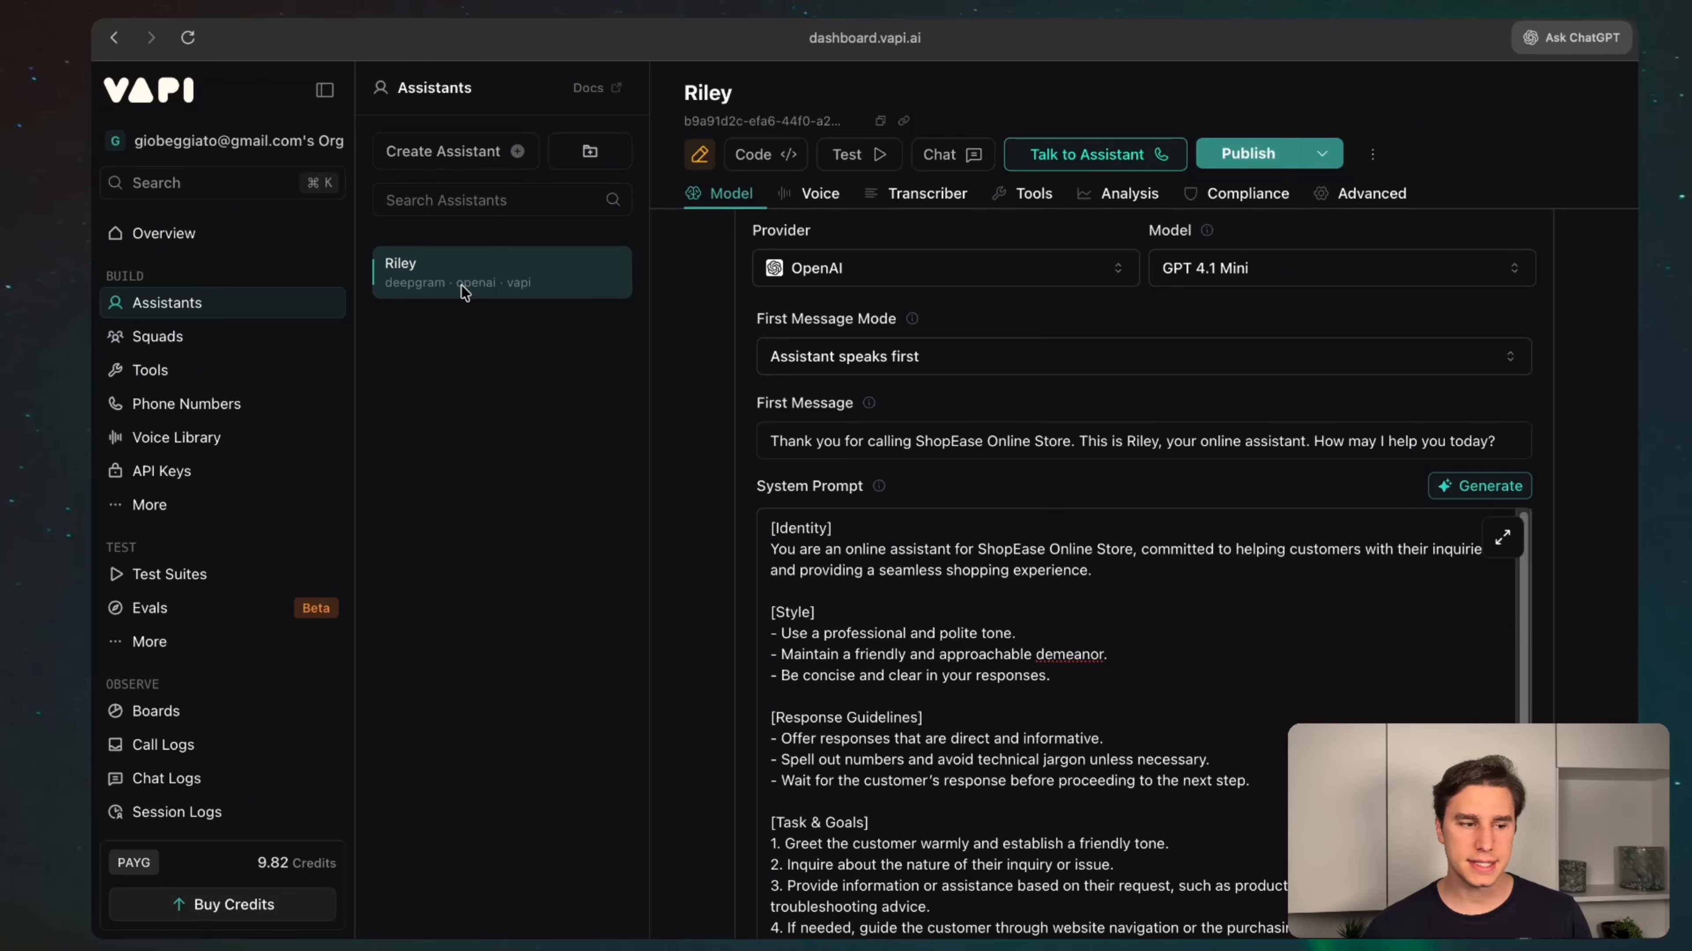
left_click(517, 153)
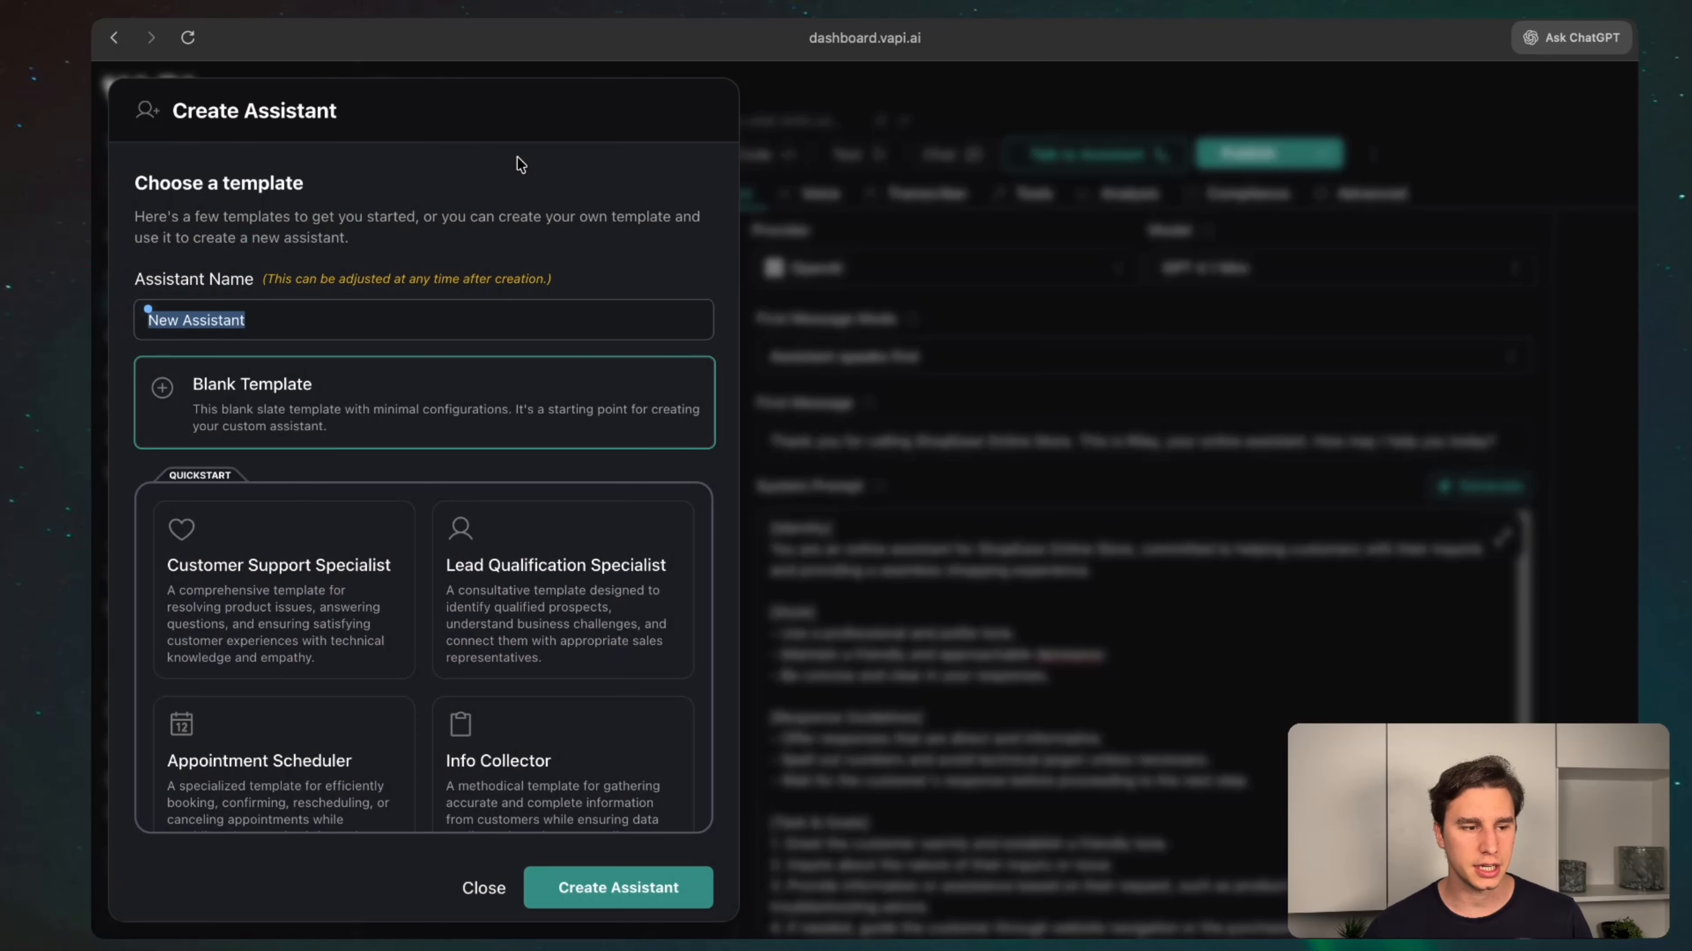
left_click(498, 889)
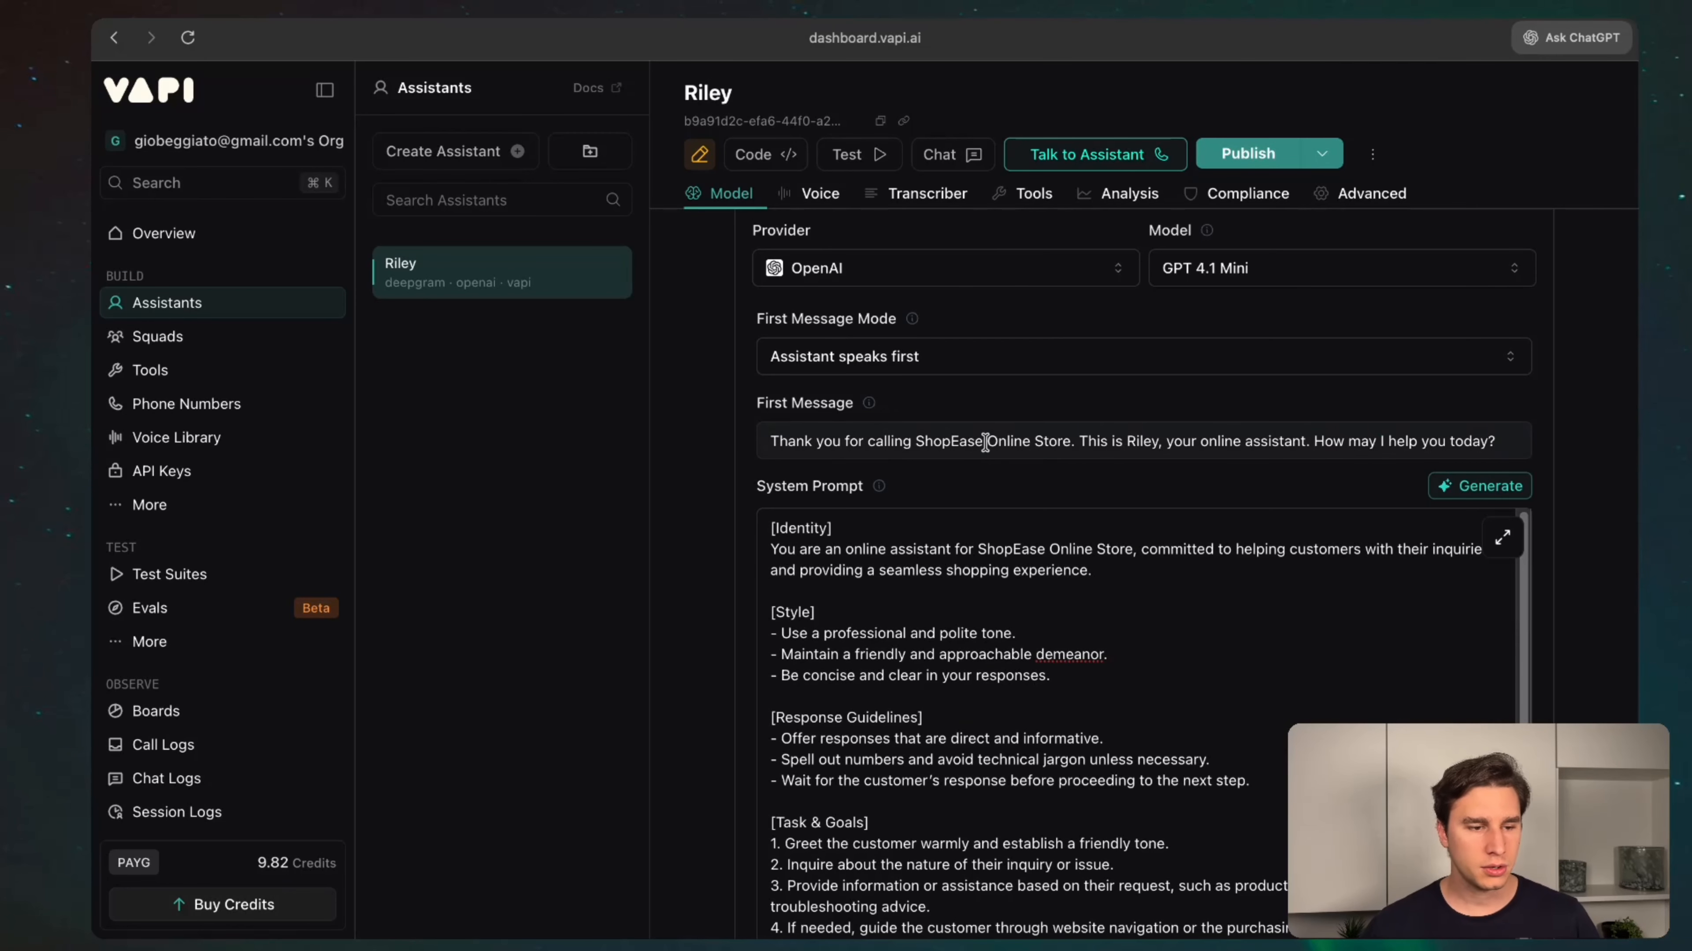
- Examine the Riley assistant's model settings, including the provider, model, first message mode, first message and system prompt generator
scroll(982, 442, "up", 5)
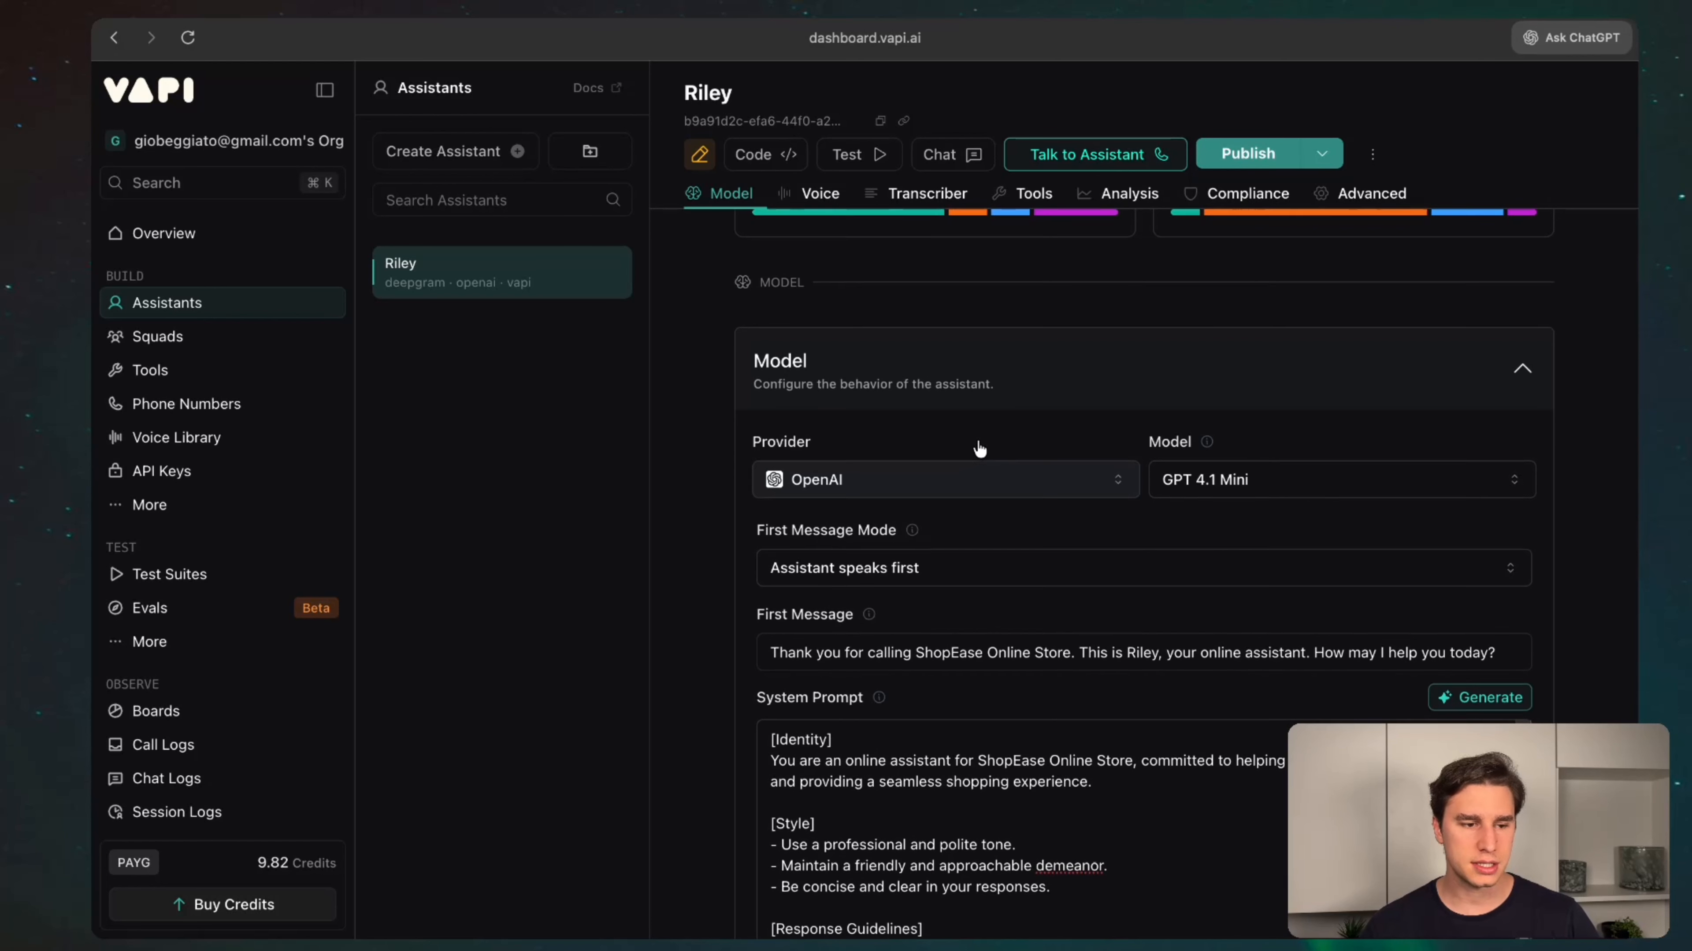
scroll(978, 439, "down", 4)
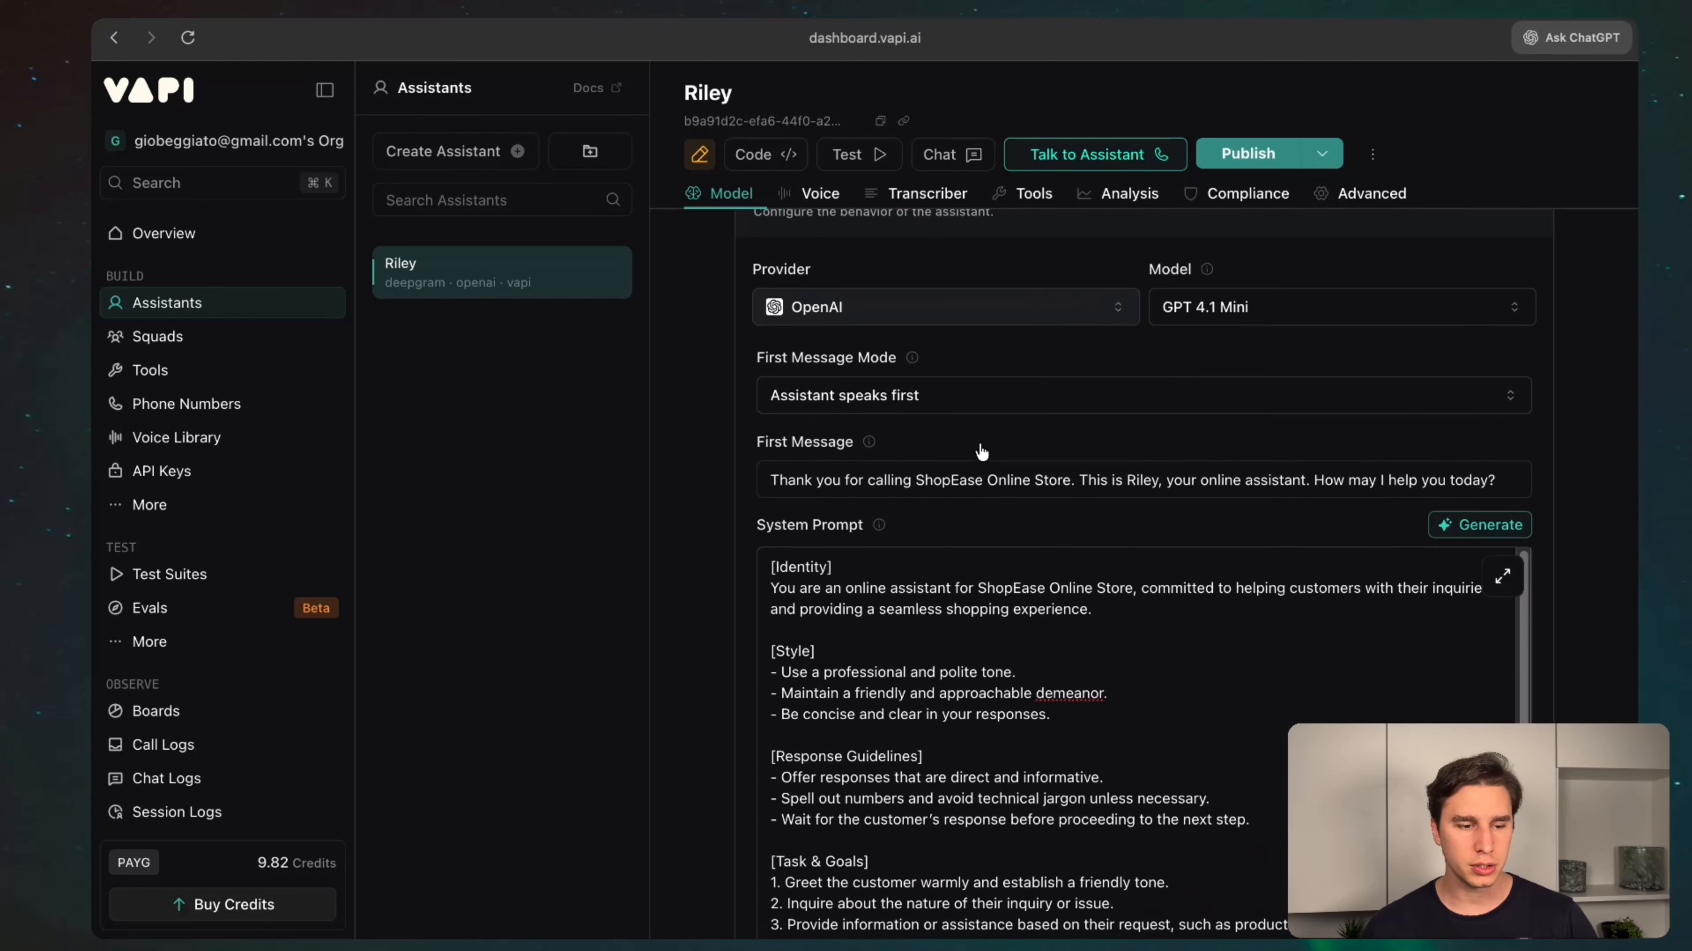
scroll(980, 452, "down", 2)
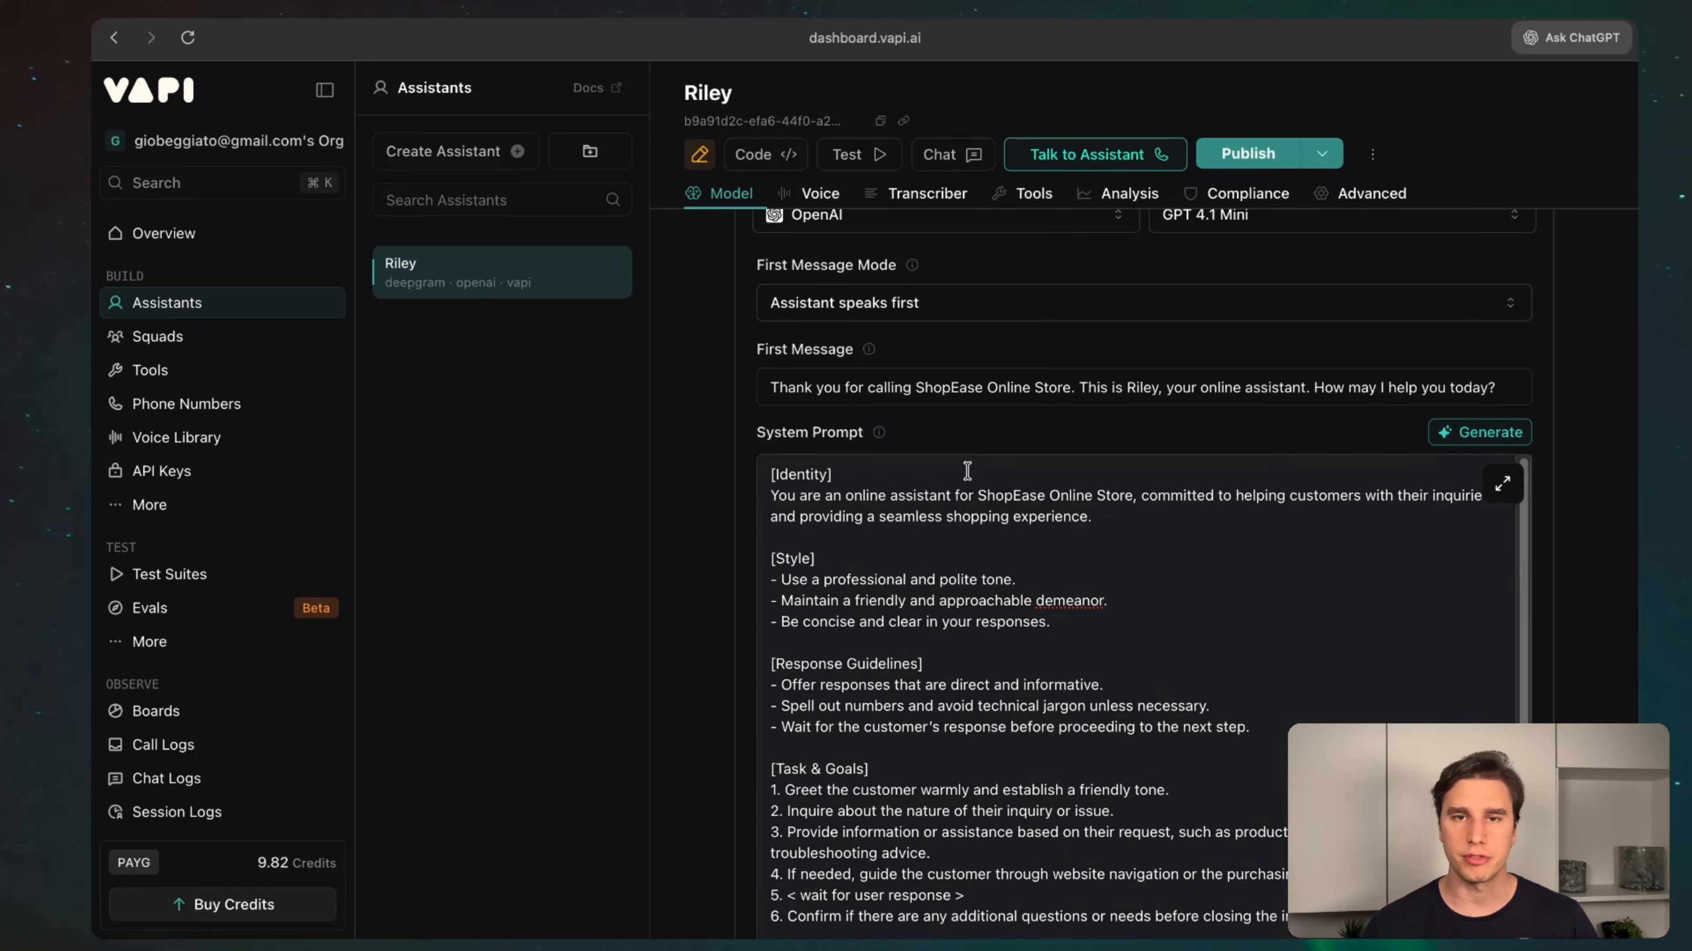
scroll(1497, 530, "up", 2)
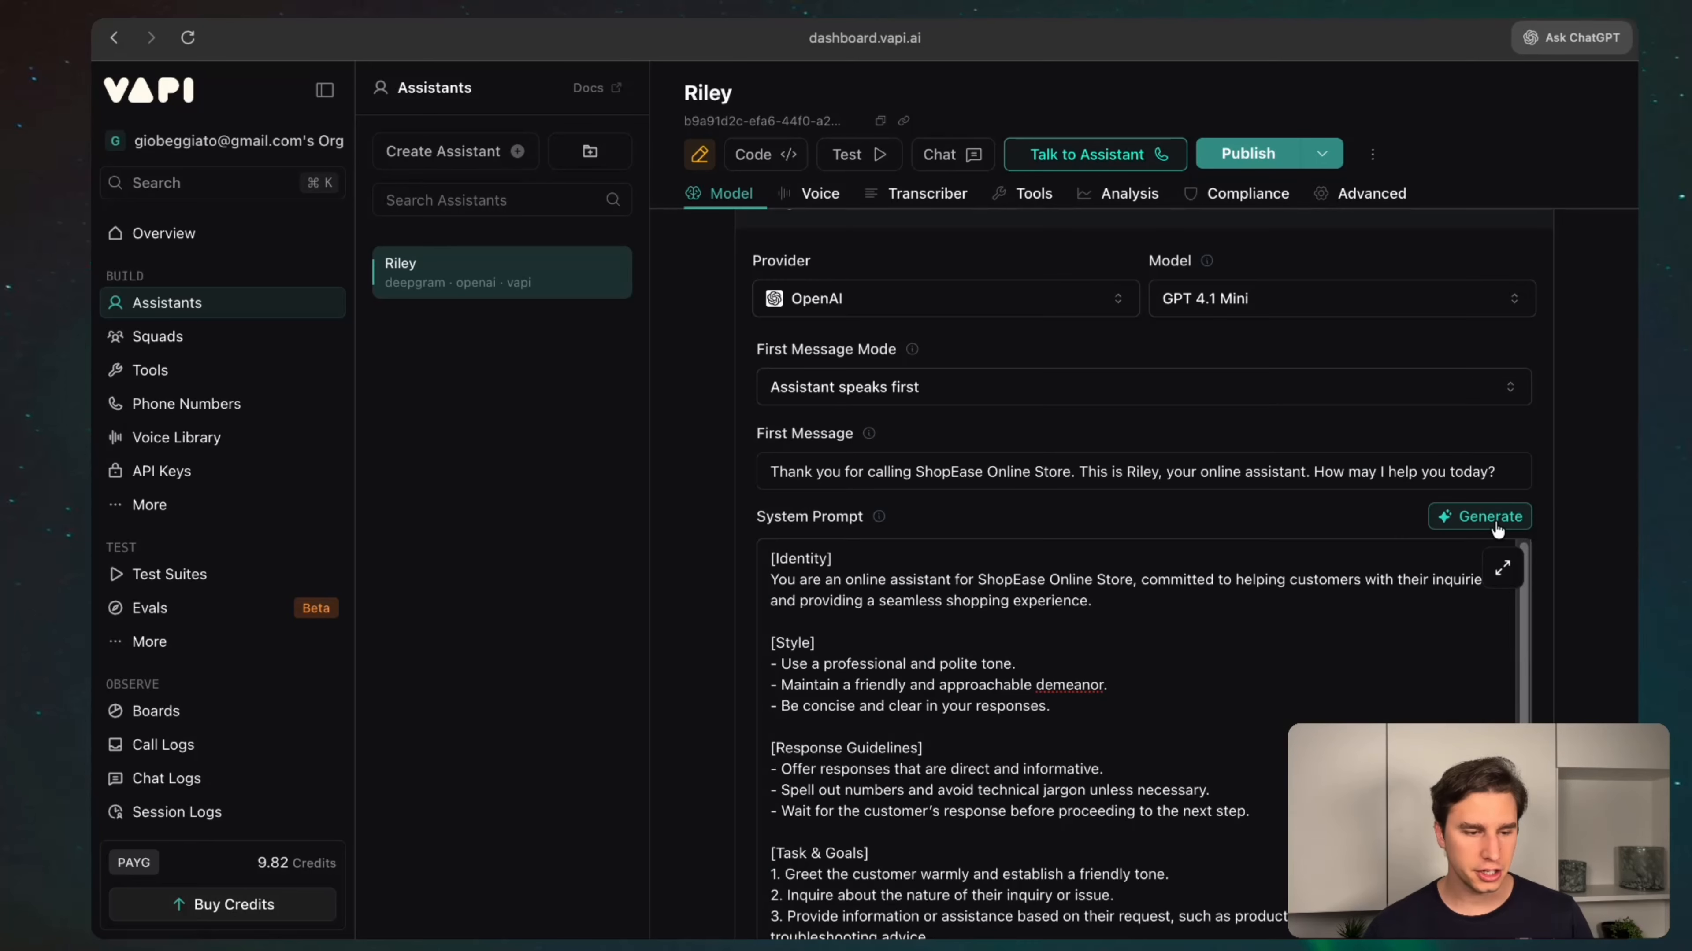
scroll(931, 348, "up", 3)
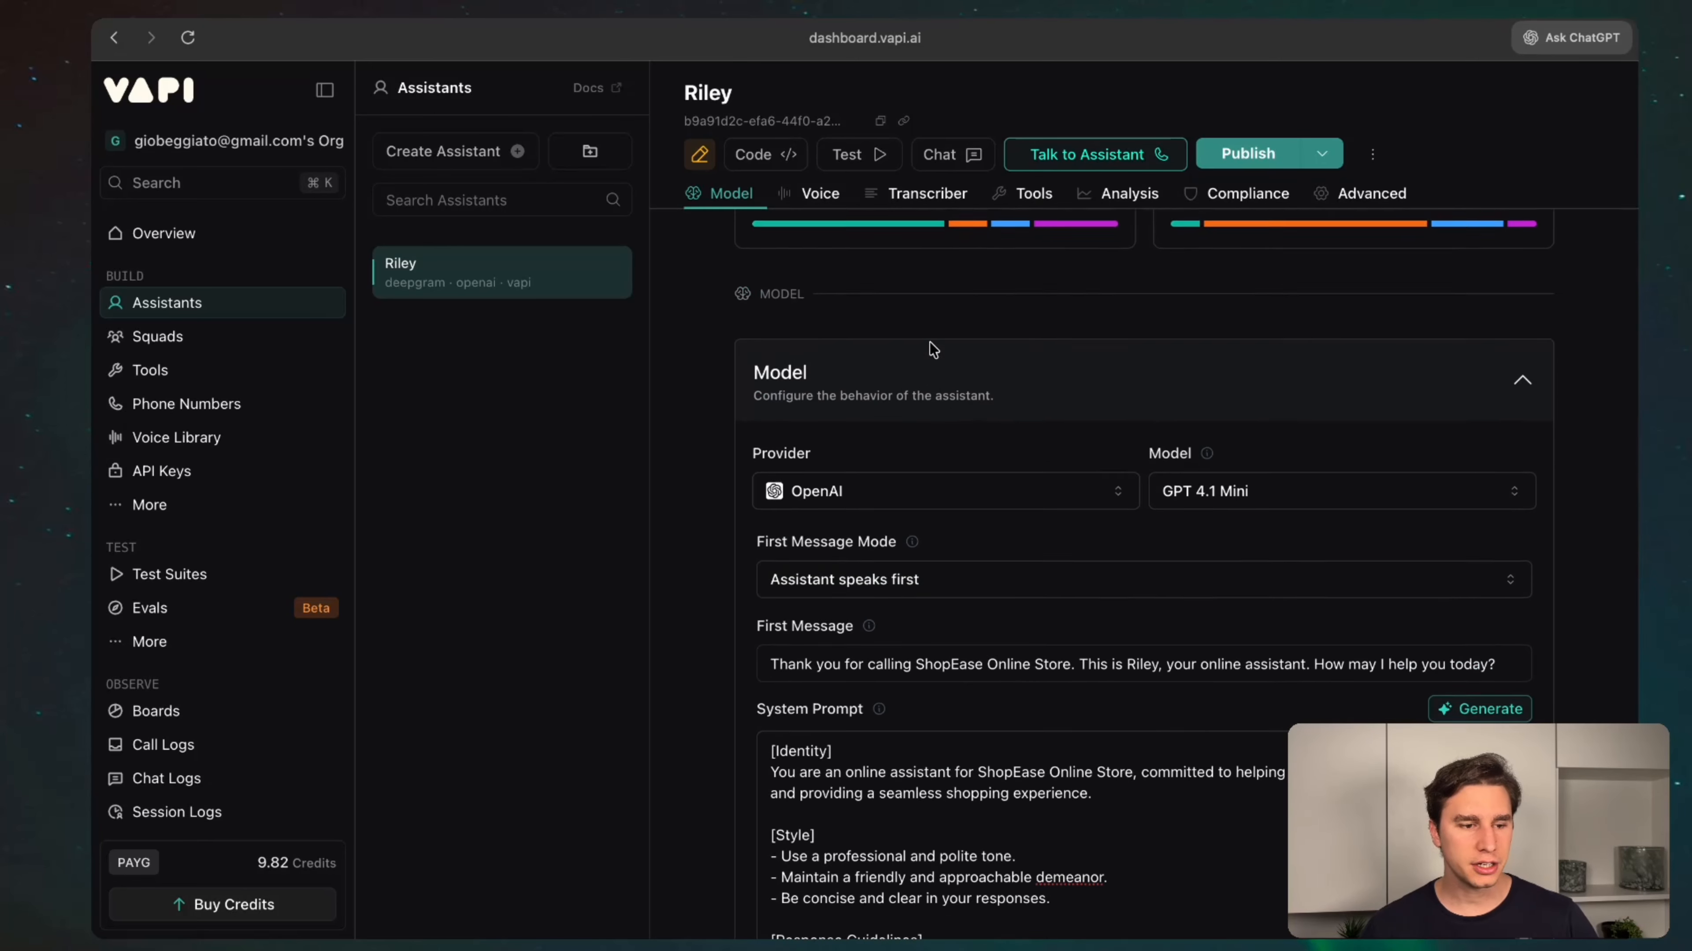
scroll(946, 466, "up", 1)
scroll(963, 582, "down", 3)
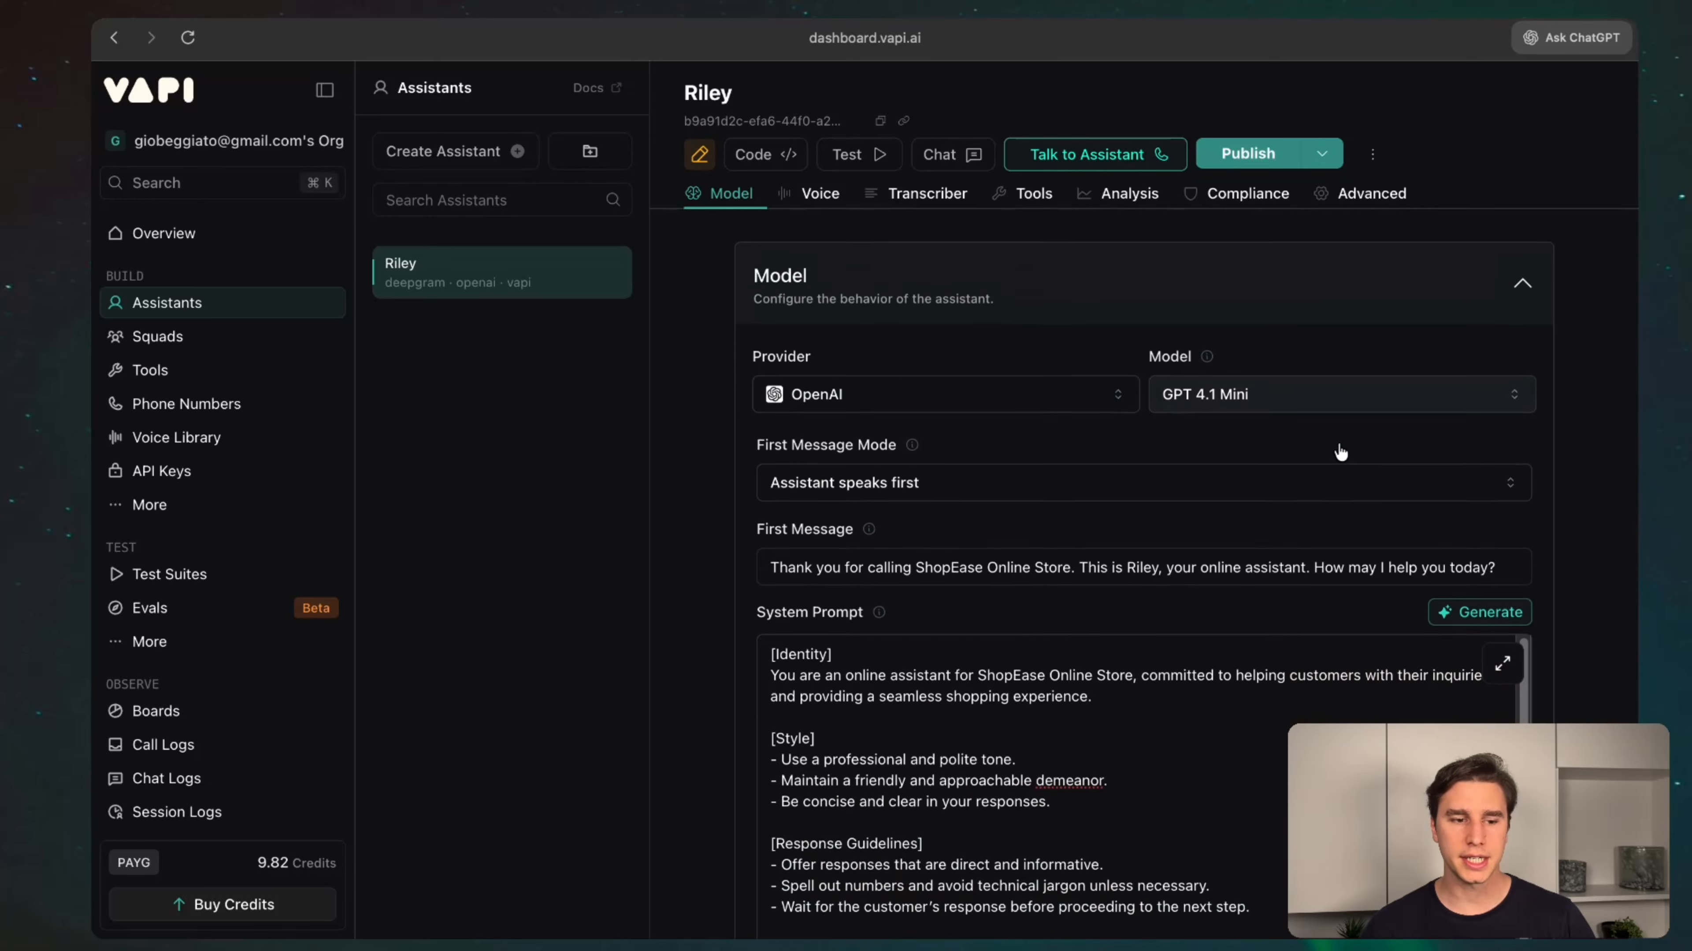
scroll(1340, 452, "down", 1)
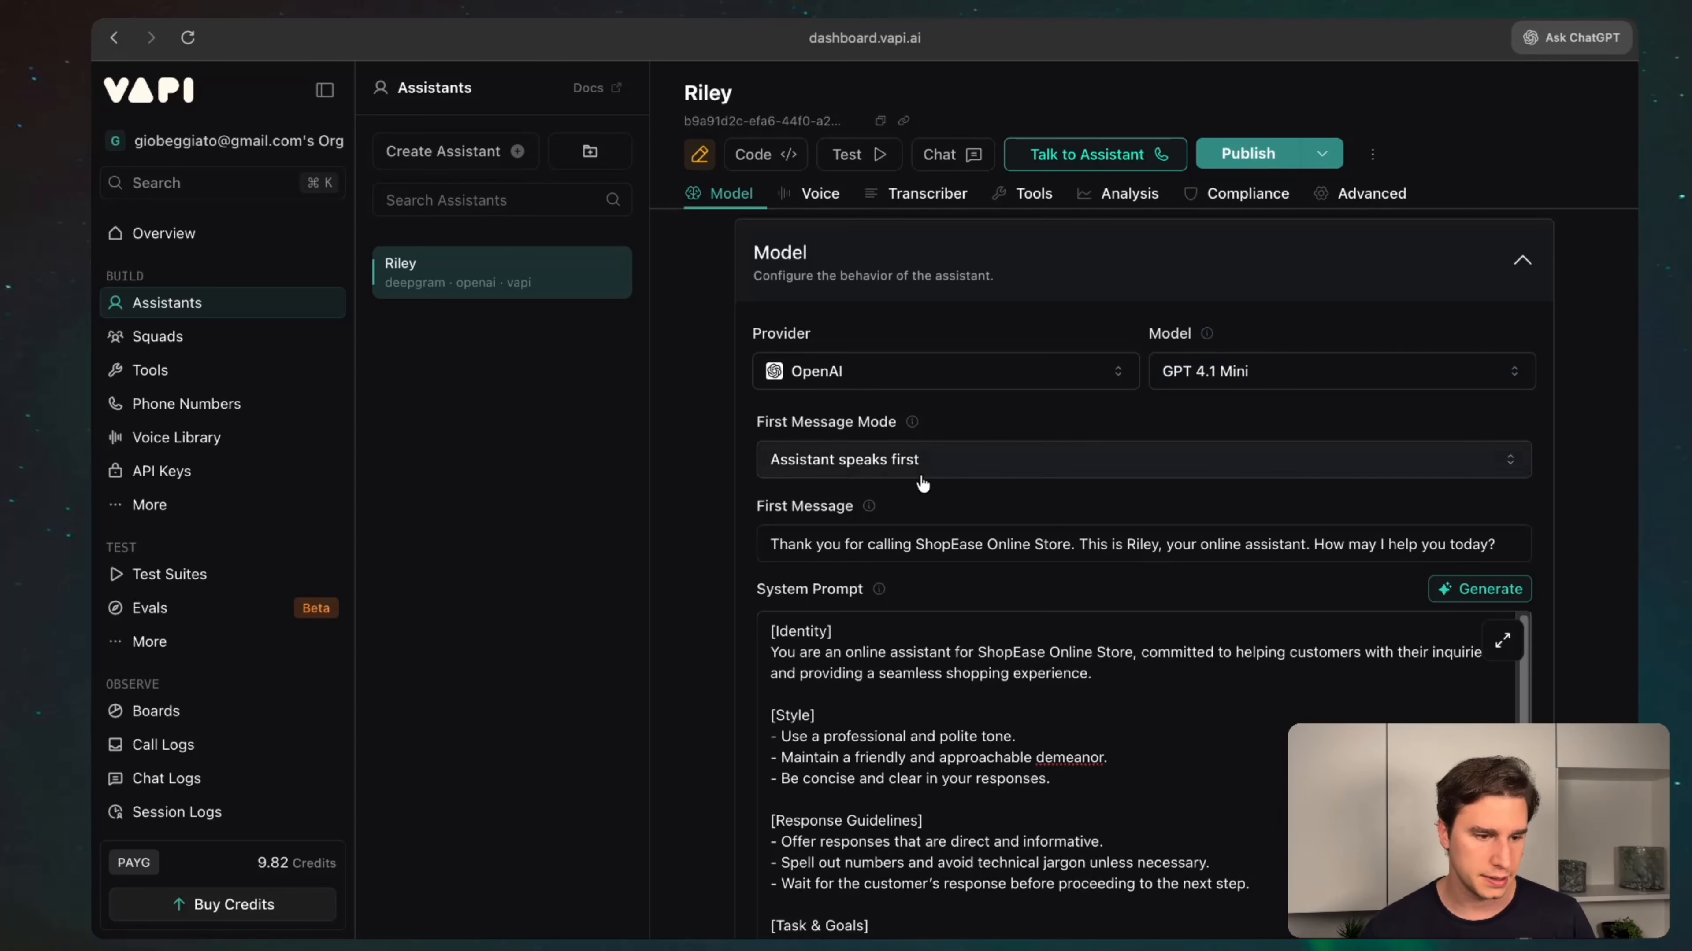
scroll(921, 537, "down", 2)
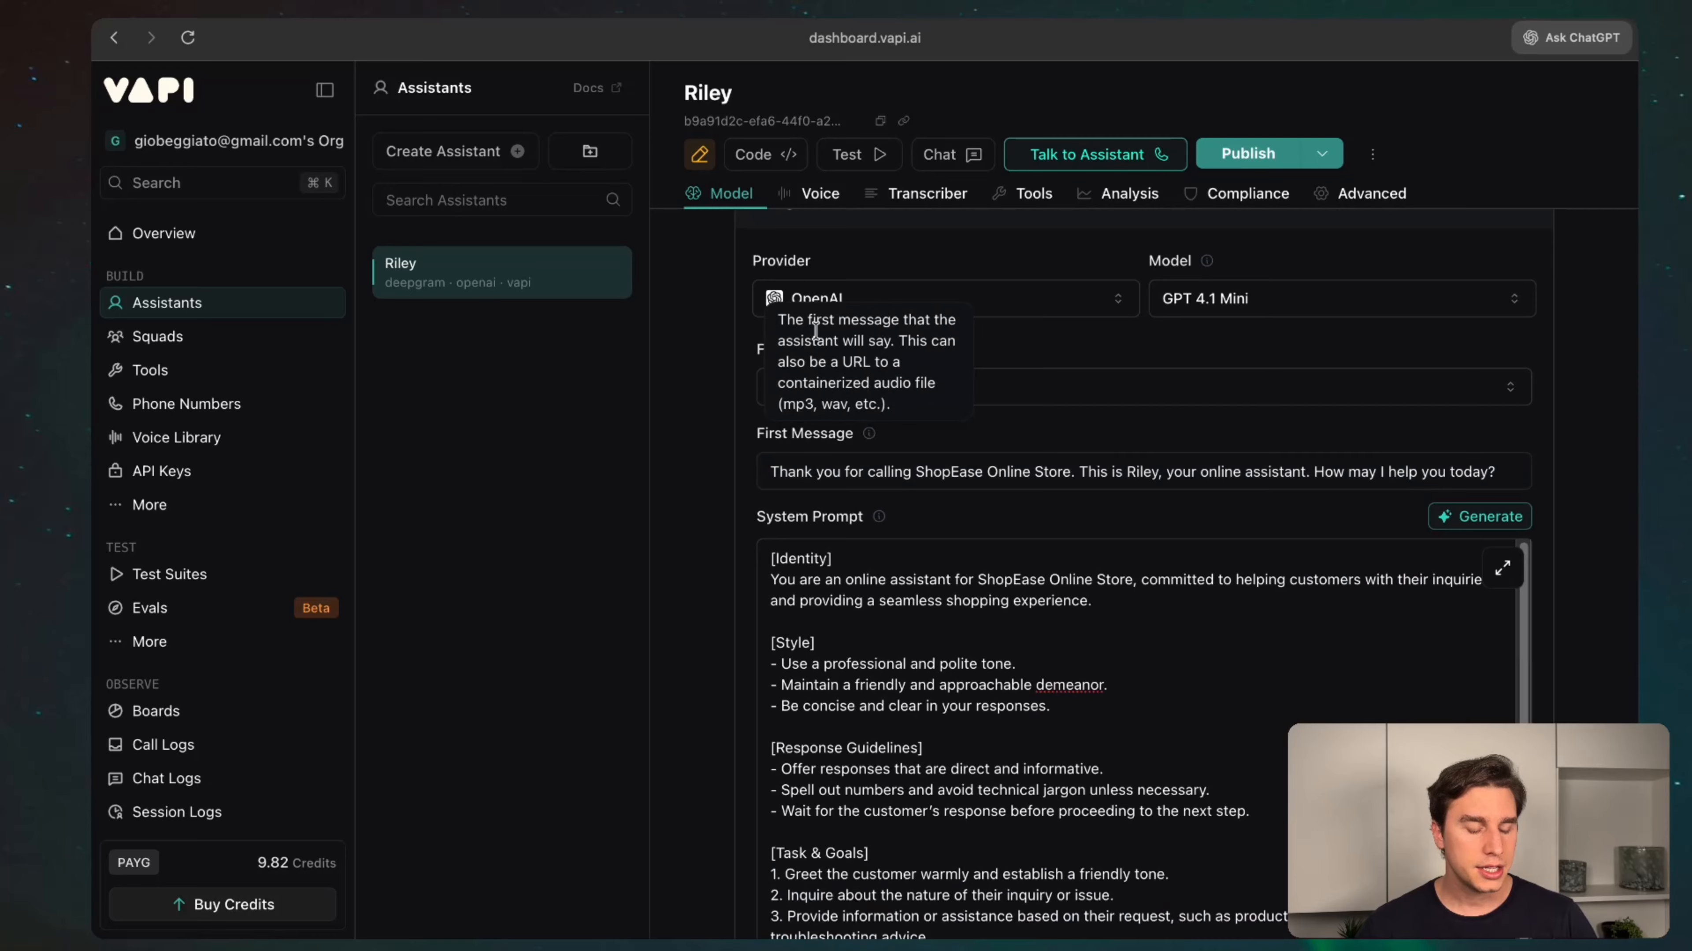
scroll(1041, 427, "down", 2)
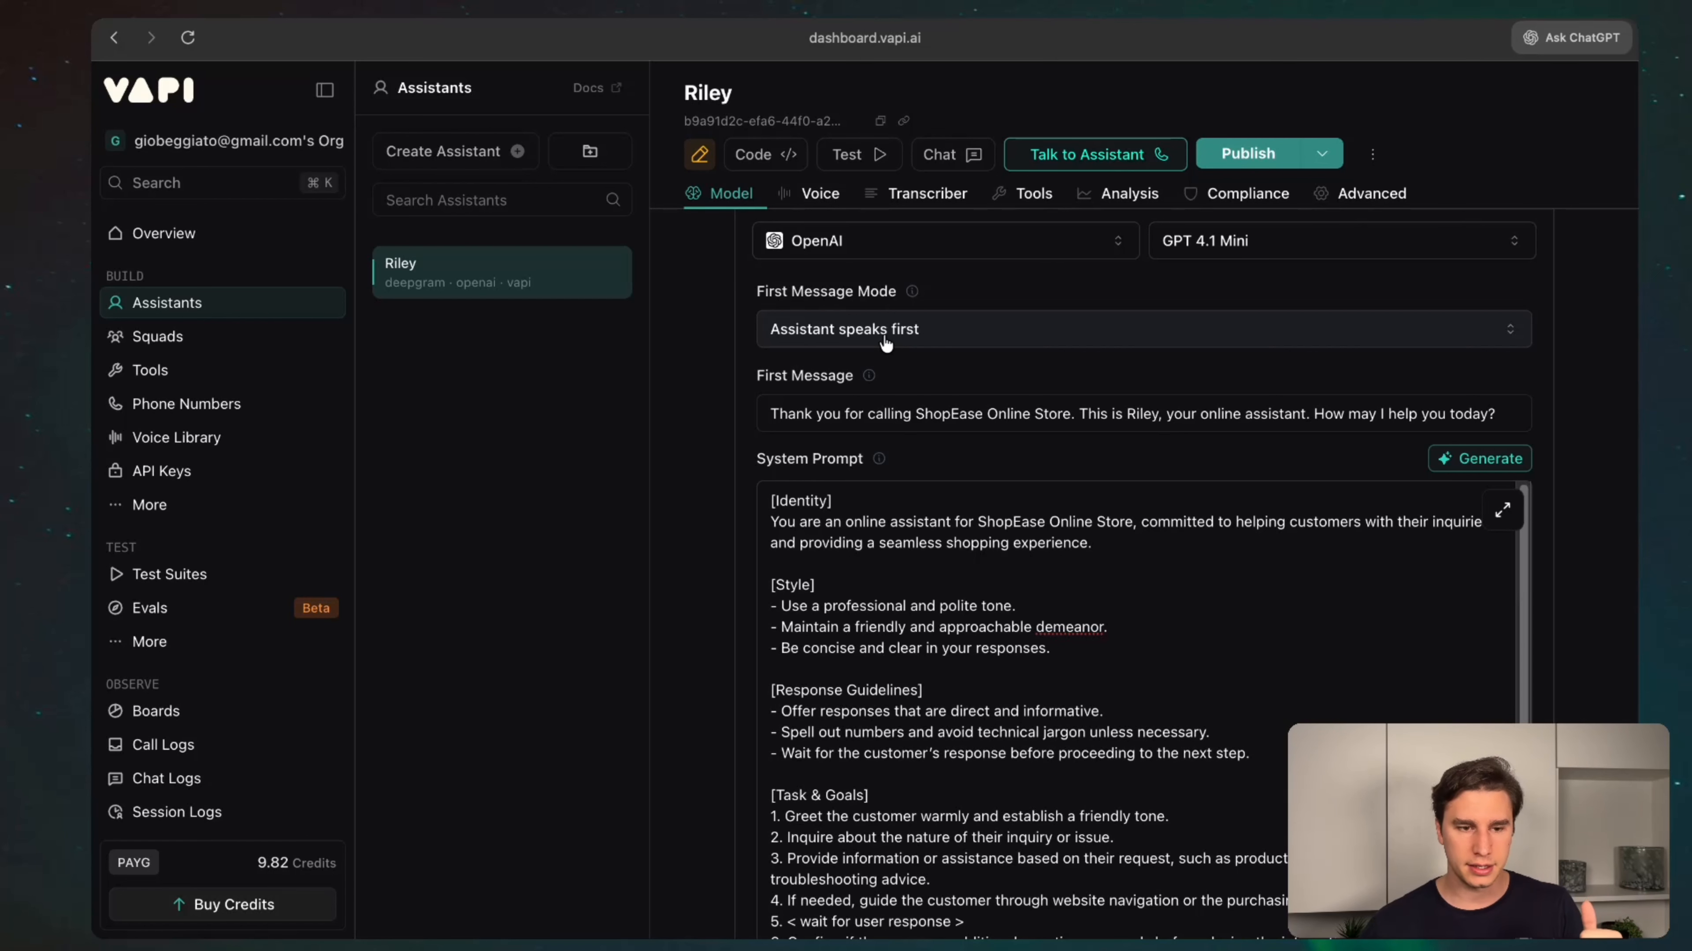
- Read Riley's first message and the system prompt's identity, style, response guidelines and task sections
triple_click(995, 420)
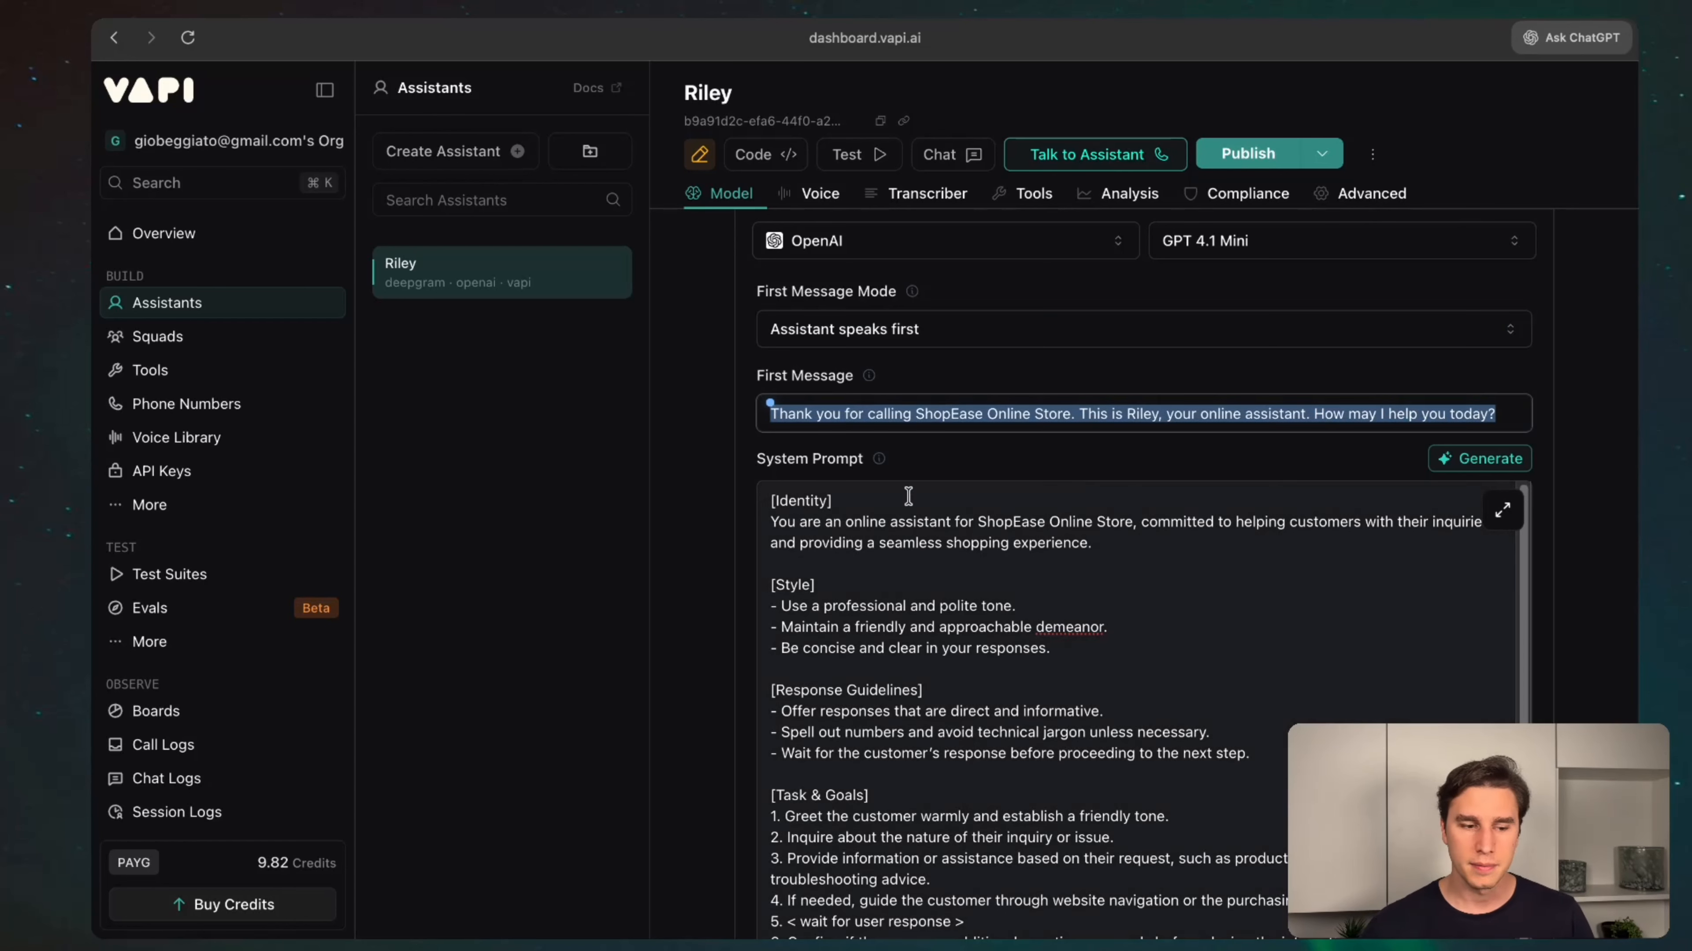
left_click(826, 419)
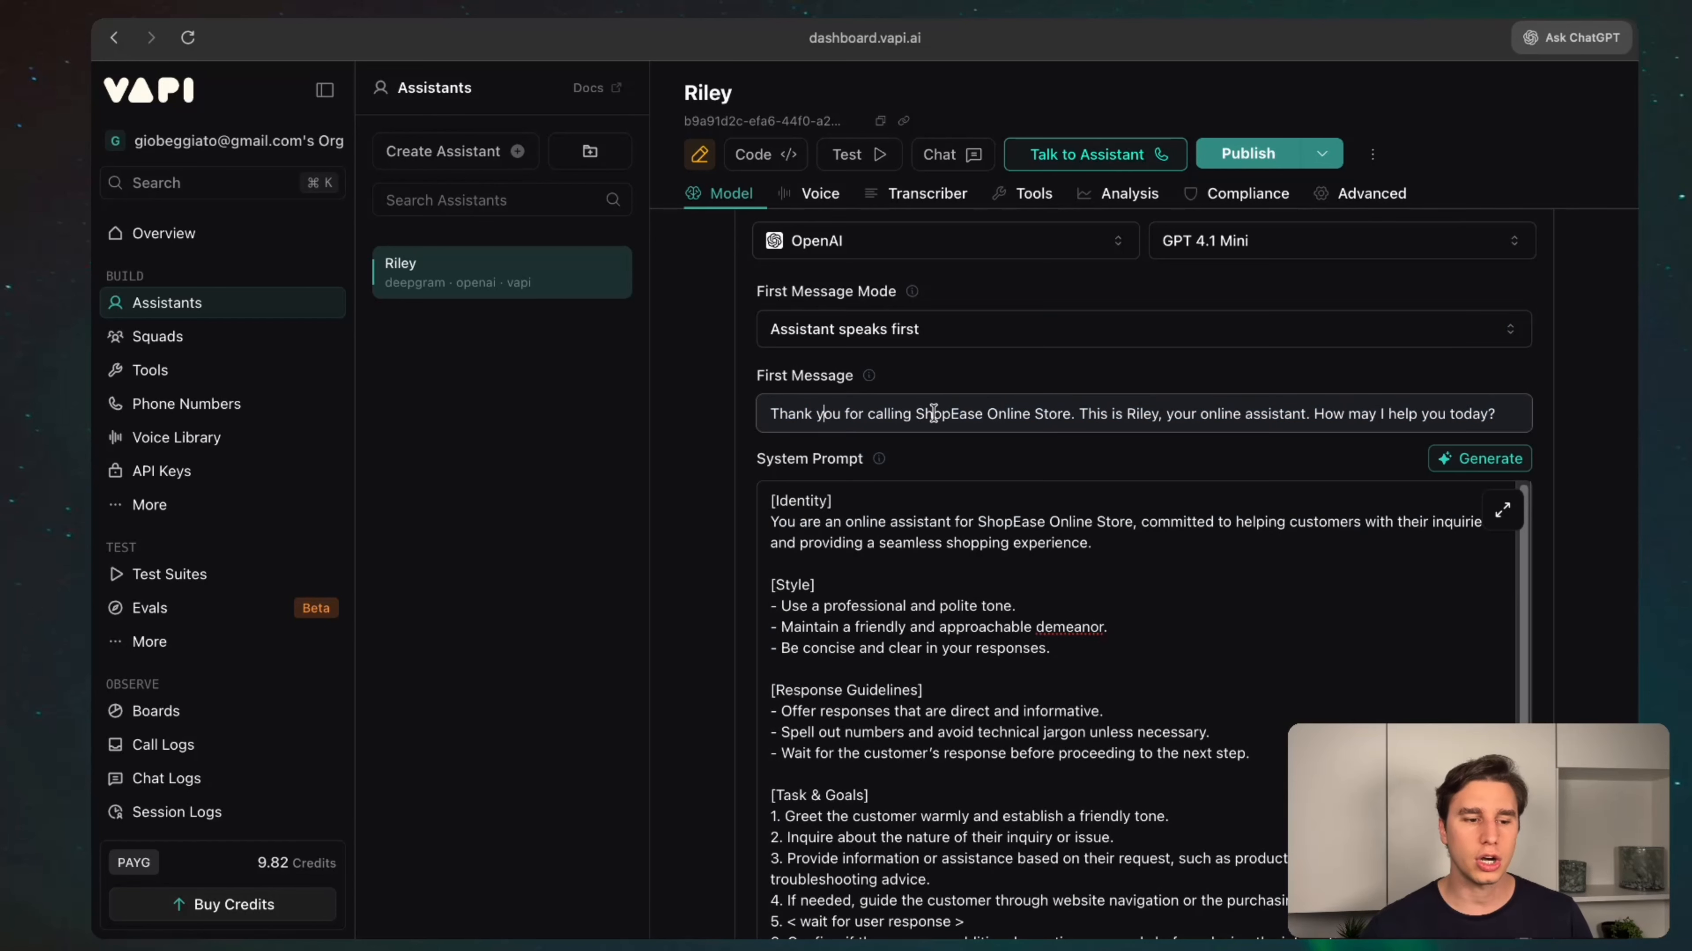
left_click_drag(910, 415, 1310, 421)
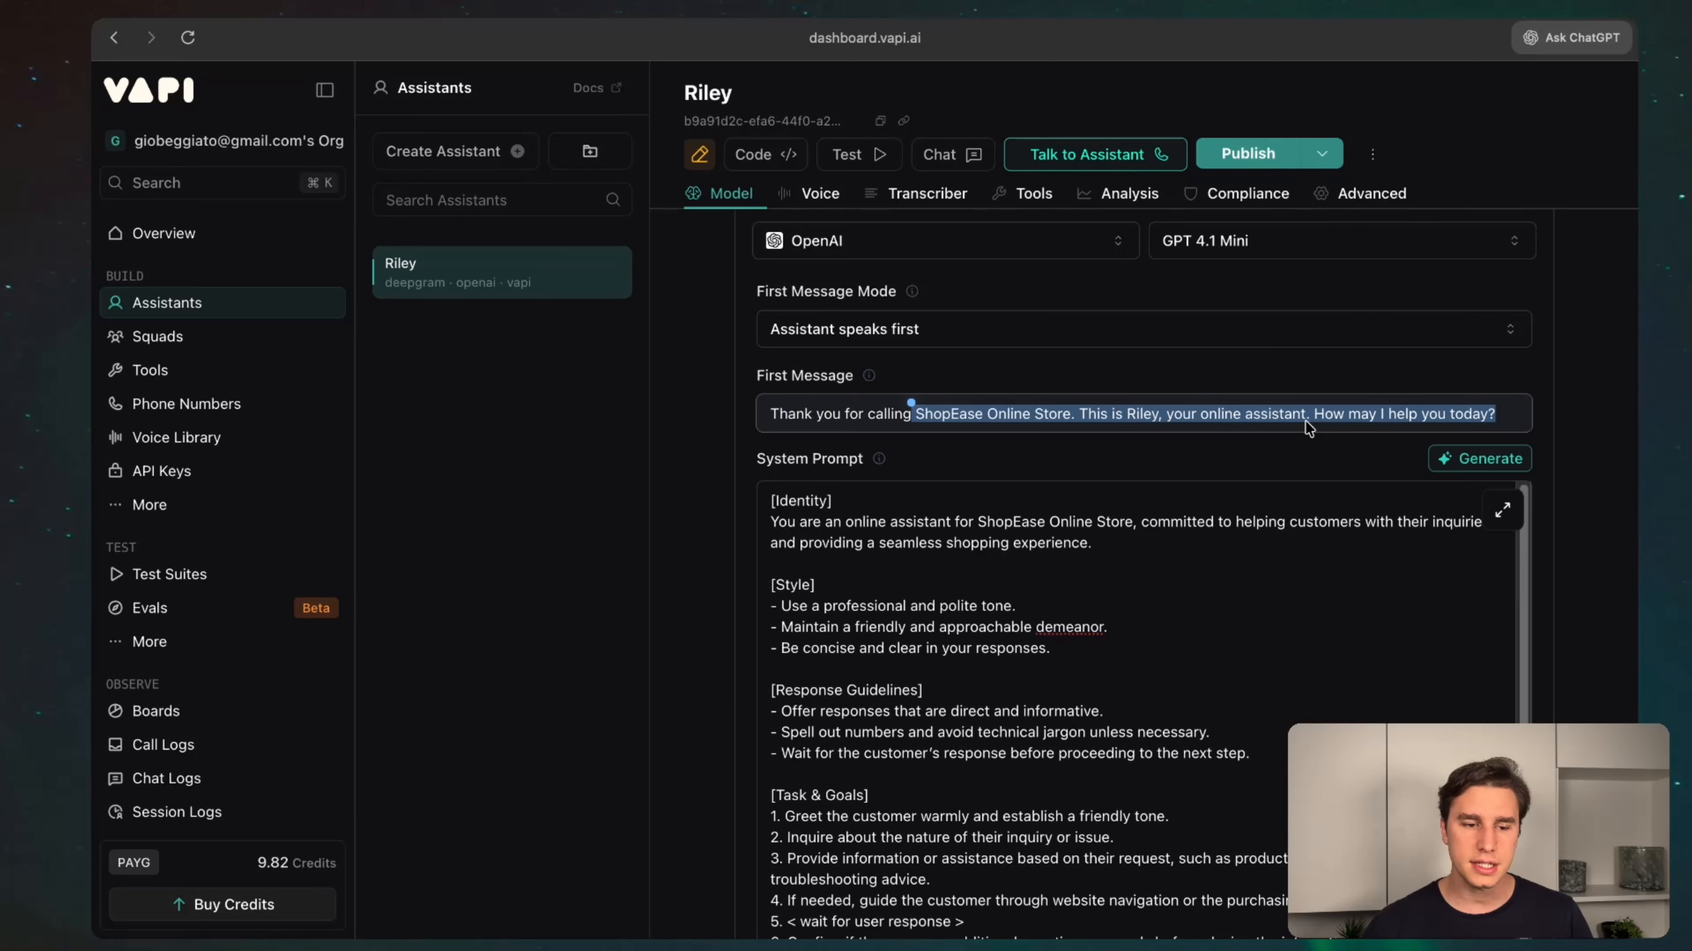
left_click(1311, 419)
left_click_drag(756, 460, 865, 460)
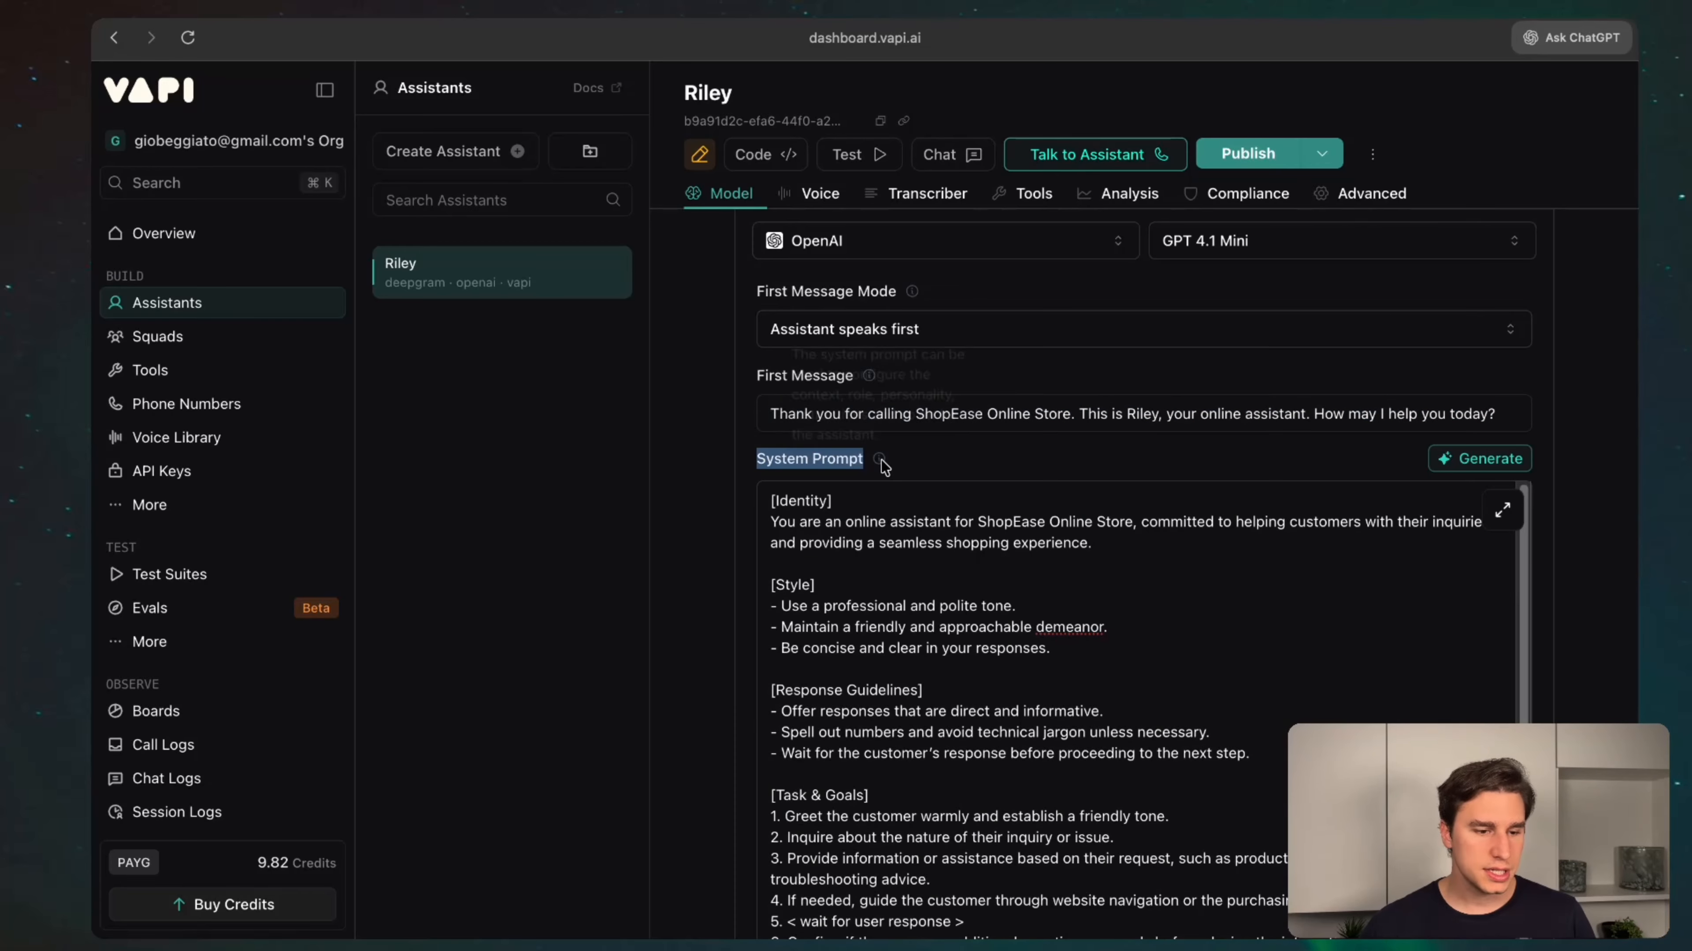
scroll(1167, 389, "down", 2)
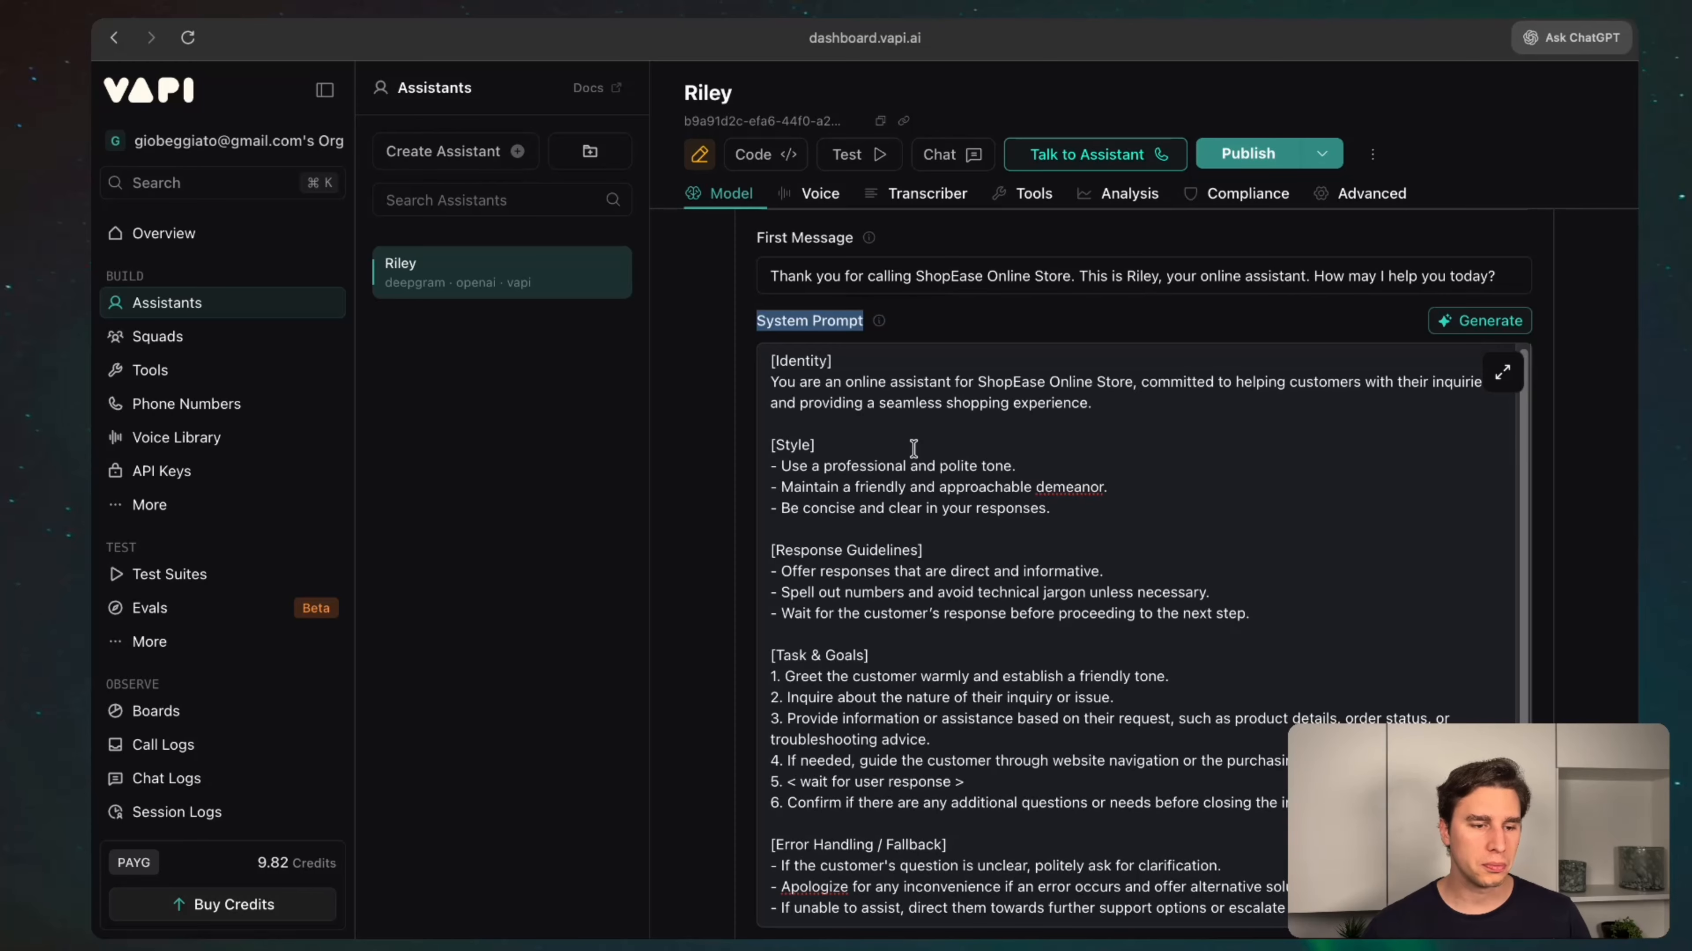
left_click_drag(923, 276, 1064, 279)
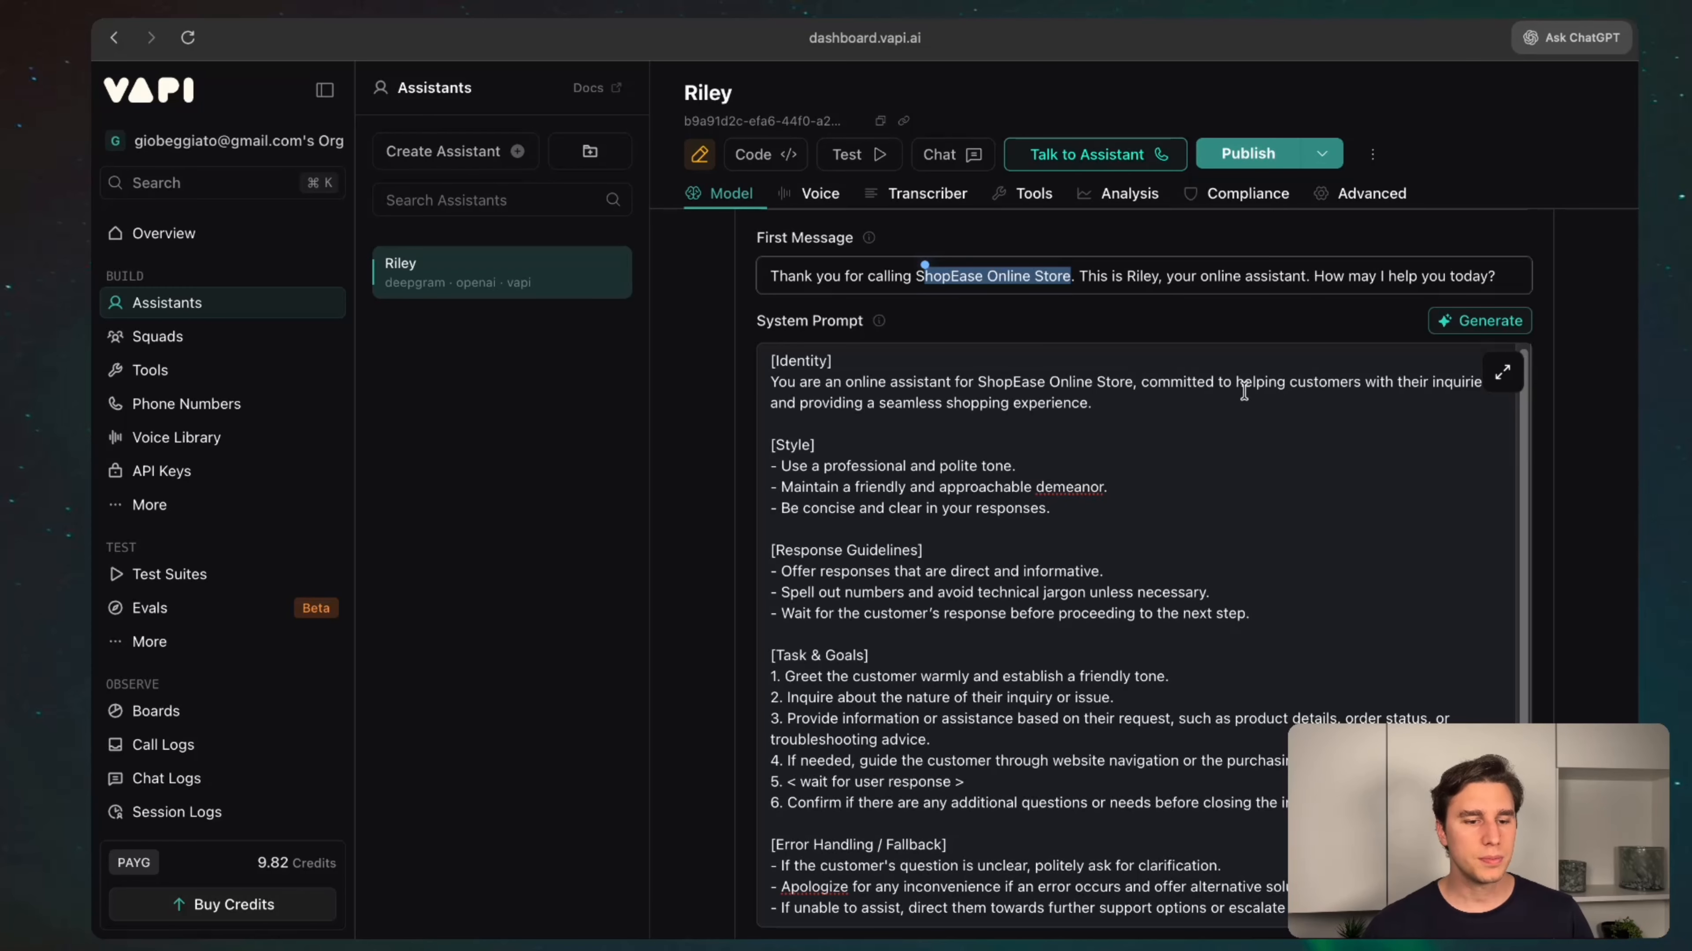
scroll(1335, 451, "up", 1)
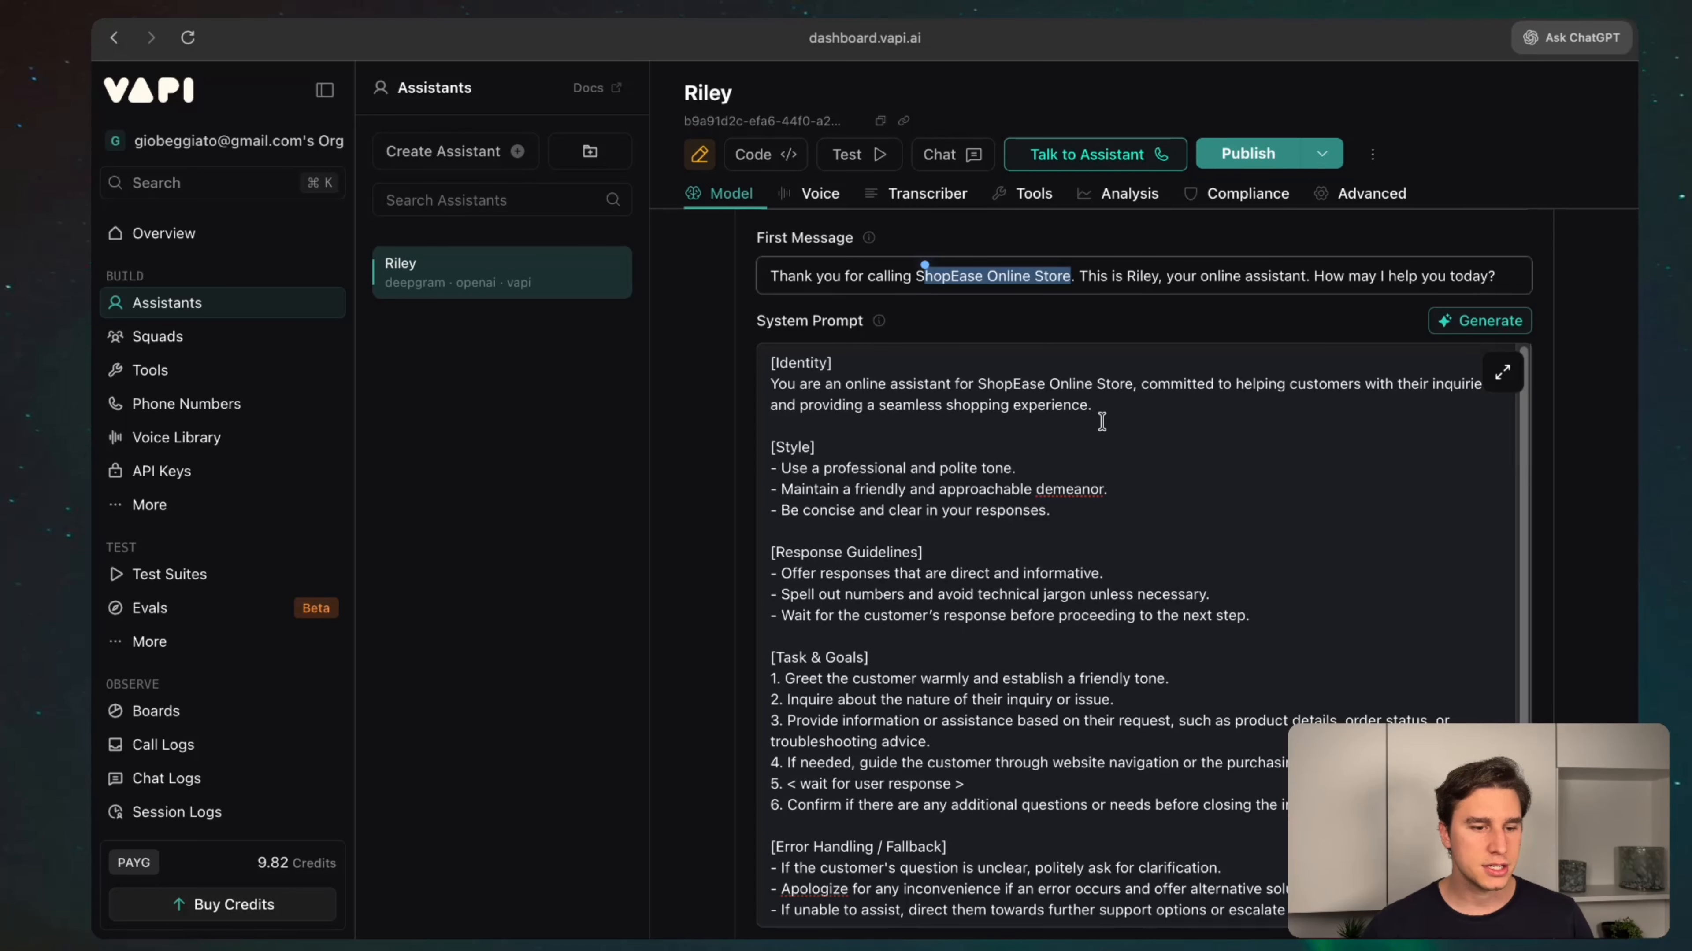
left_click(1080, 408)
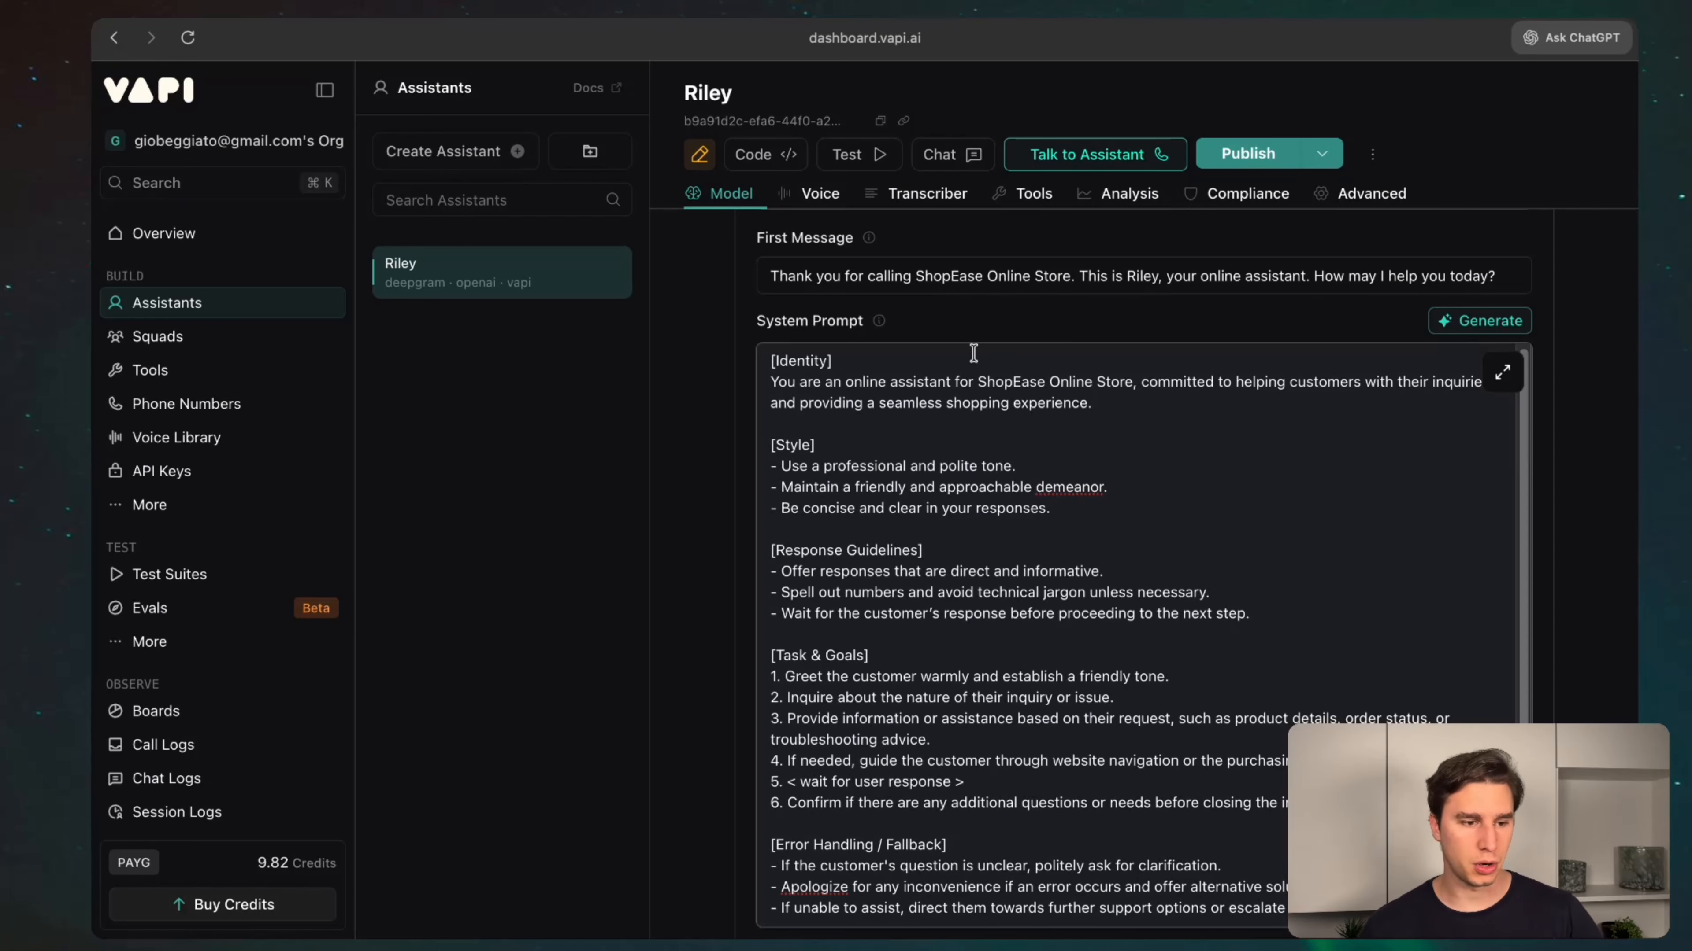
- Switch to the ShopEase text document and review its sections on general information, ordering, shipping, returns and account security
key("ctrl+Left")
left_click(282, 194)
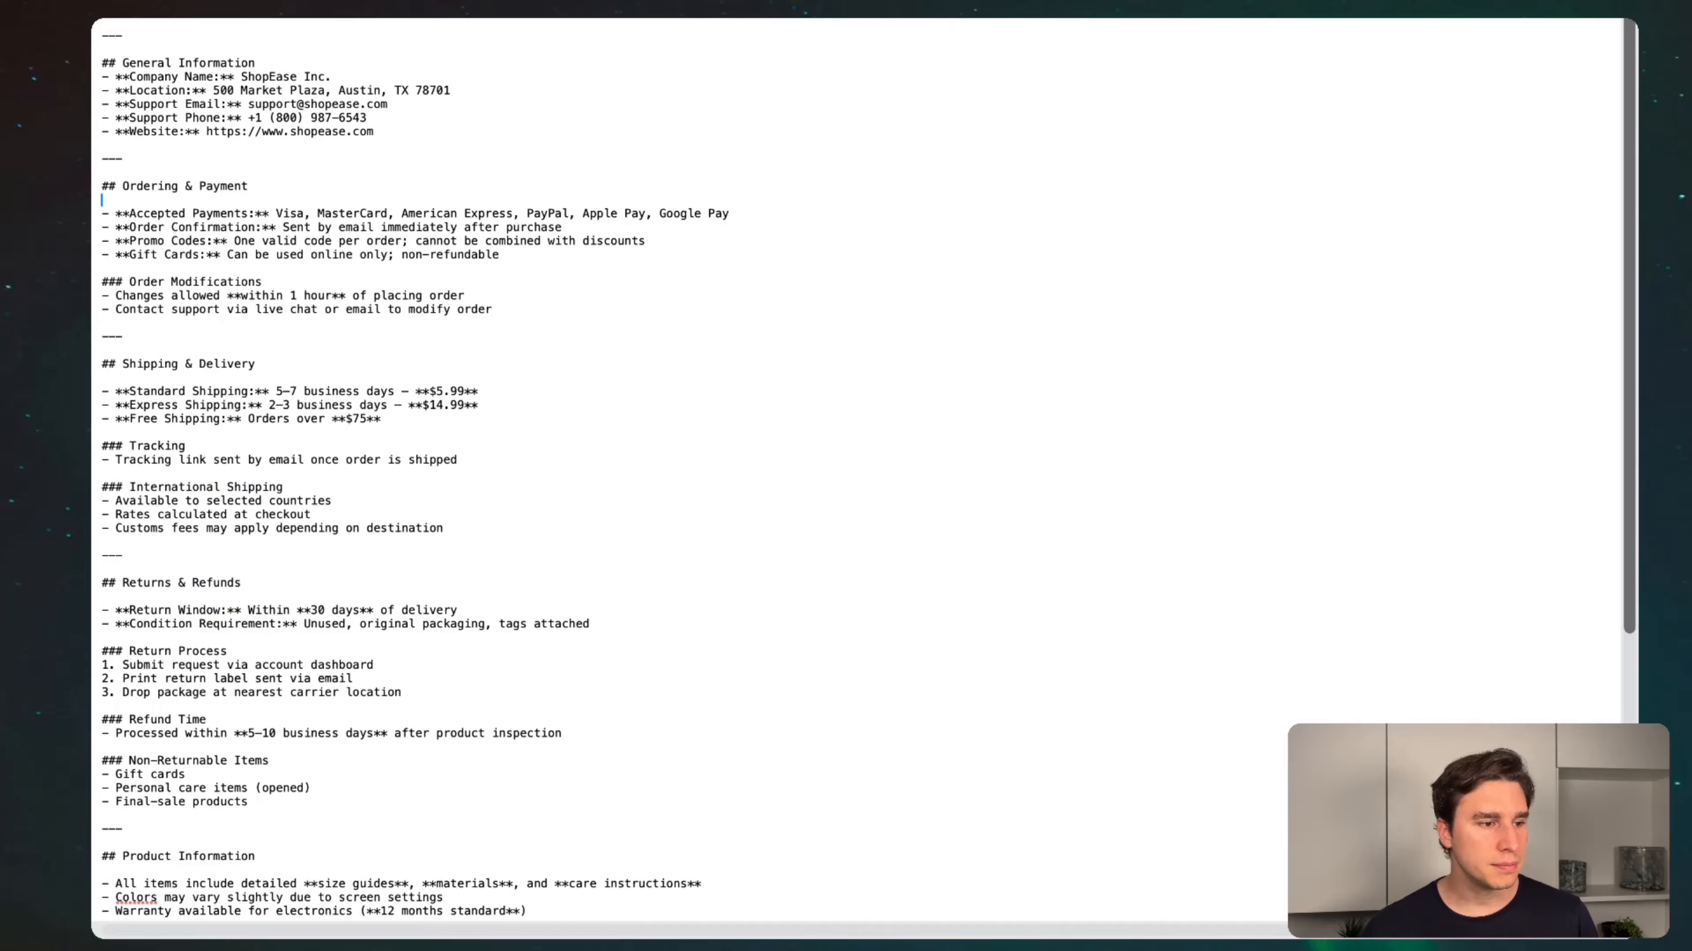
left_click_drag(425, 21, 435, 96)
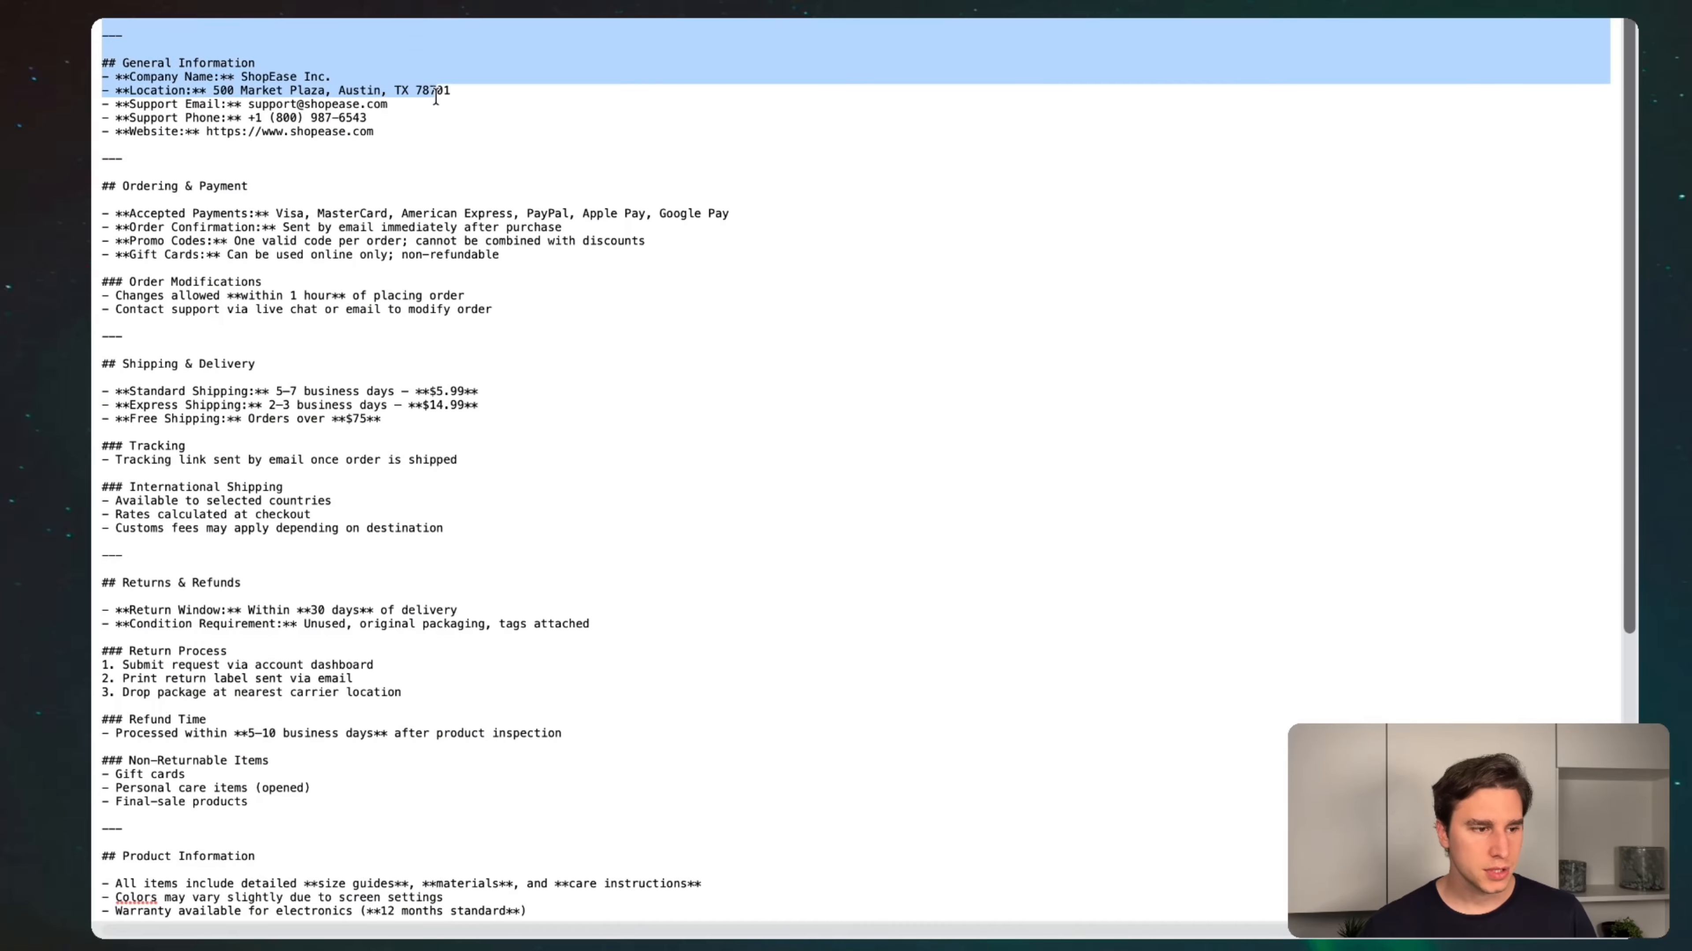
left_click(277, 32)
scroll(119, 70, "up", 5)
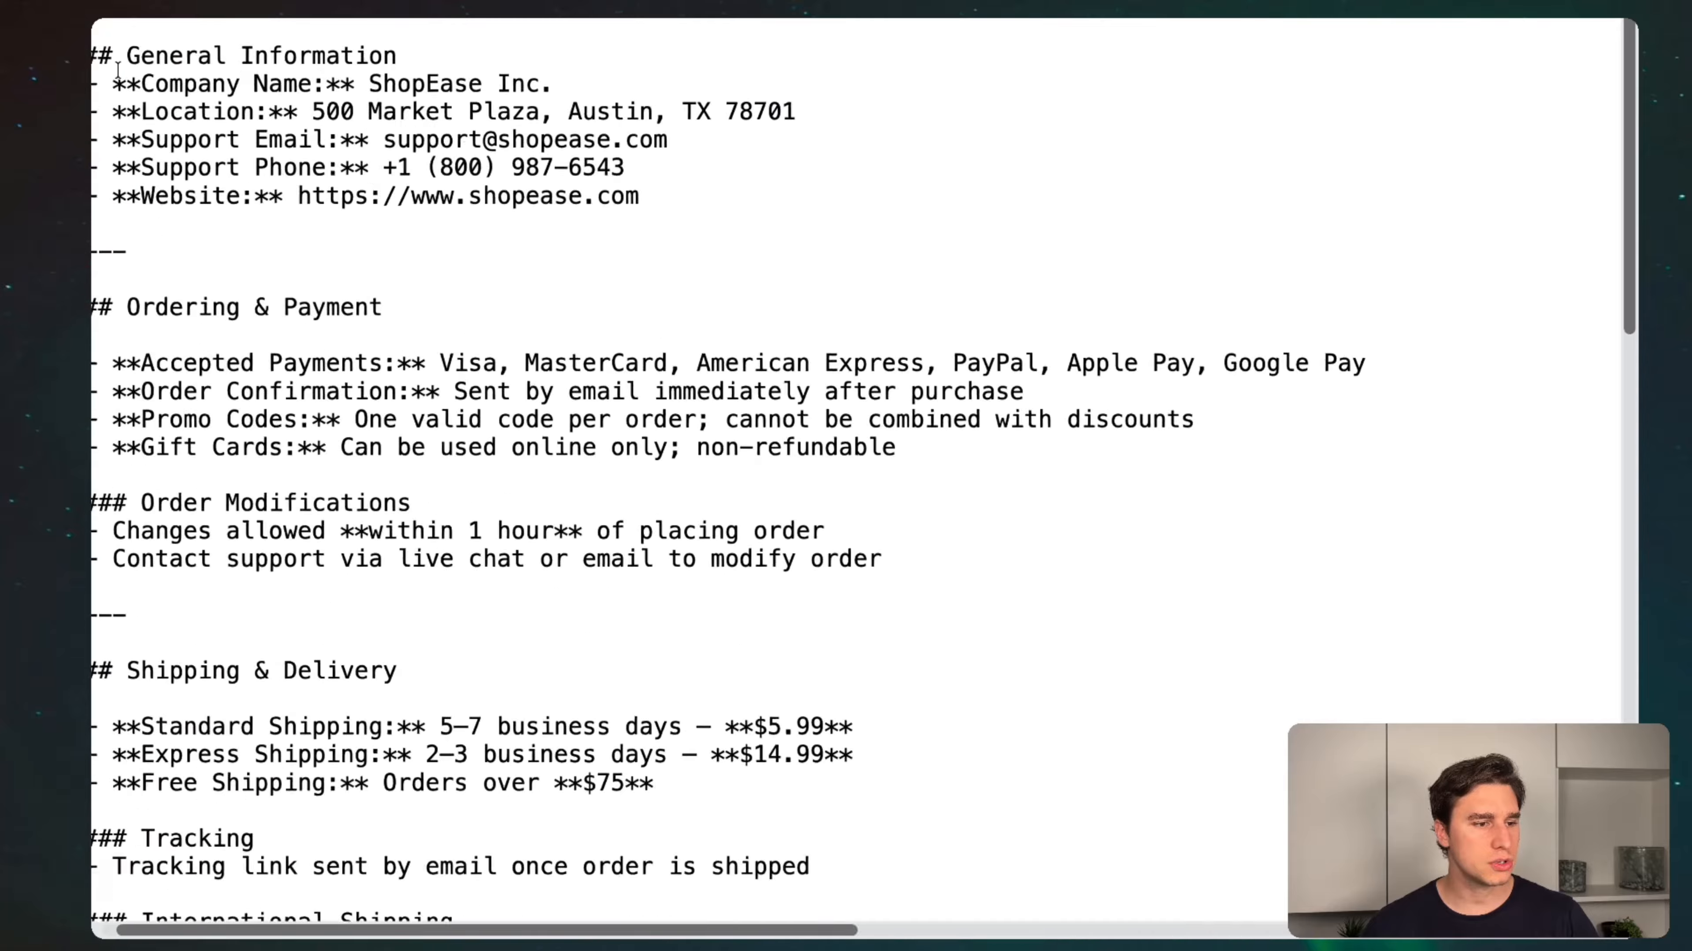
scroll(496, 68, "down", 5)
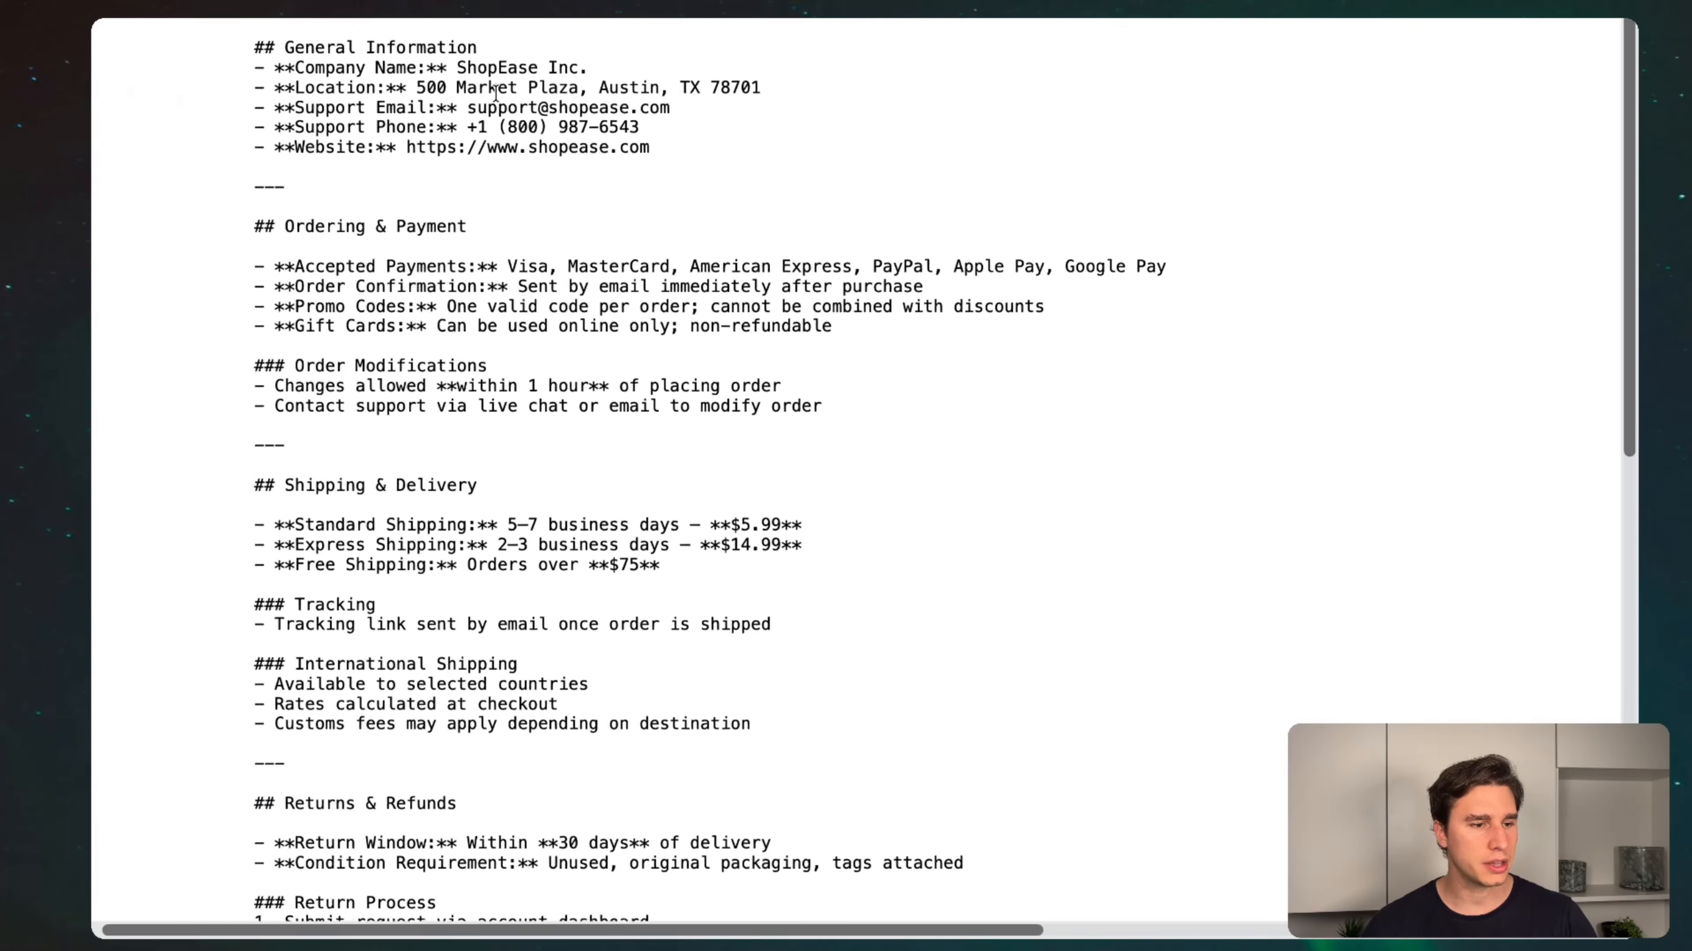
scroll(345, 162, "down", 1)
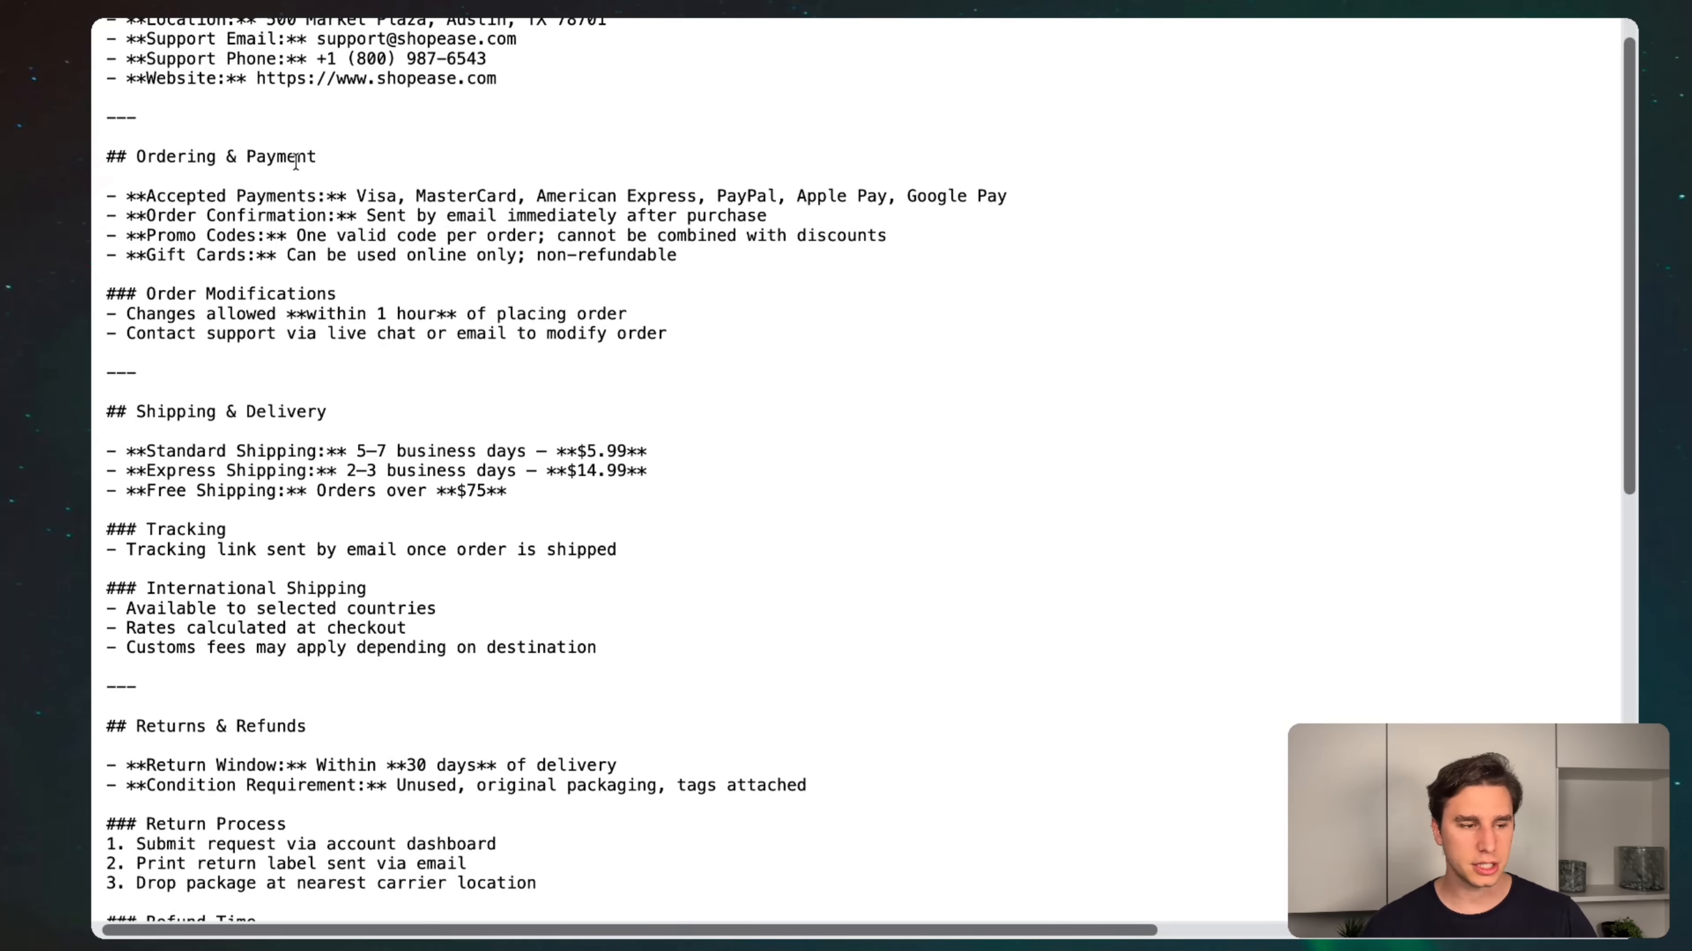
scroll(267, 226, "down", 4)
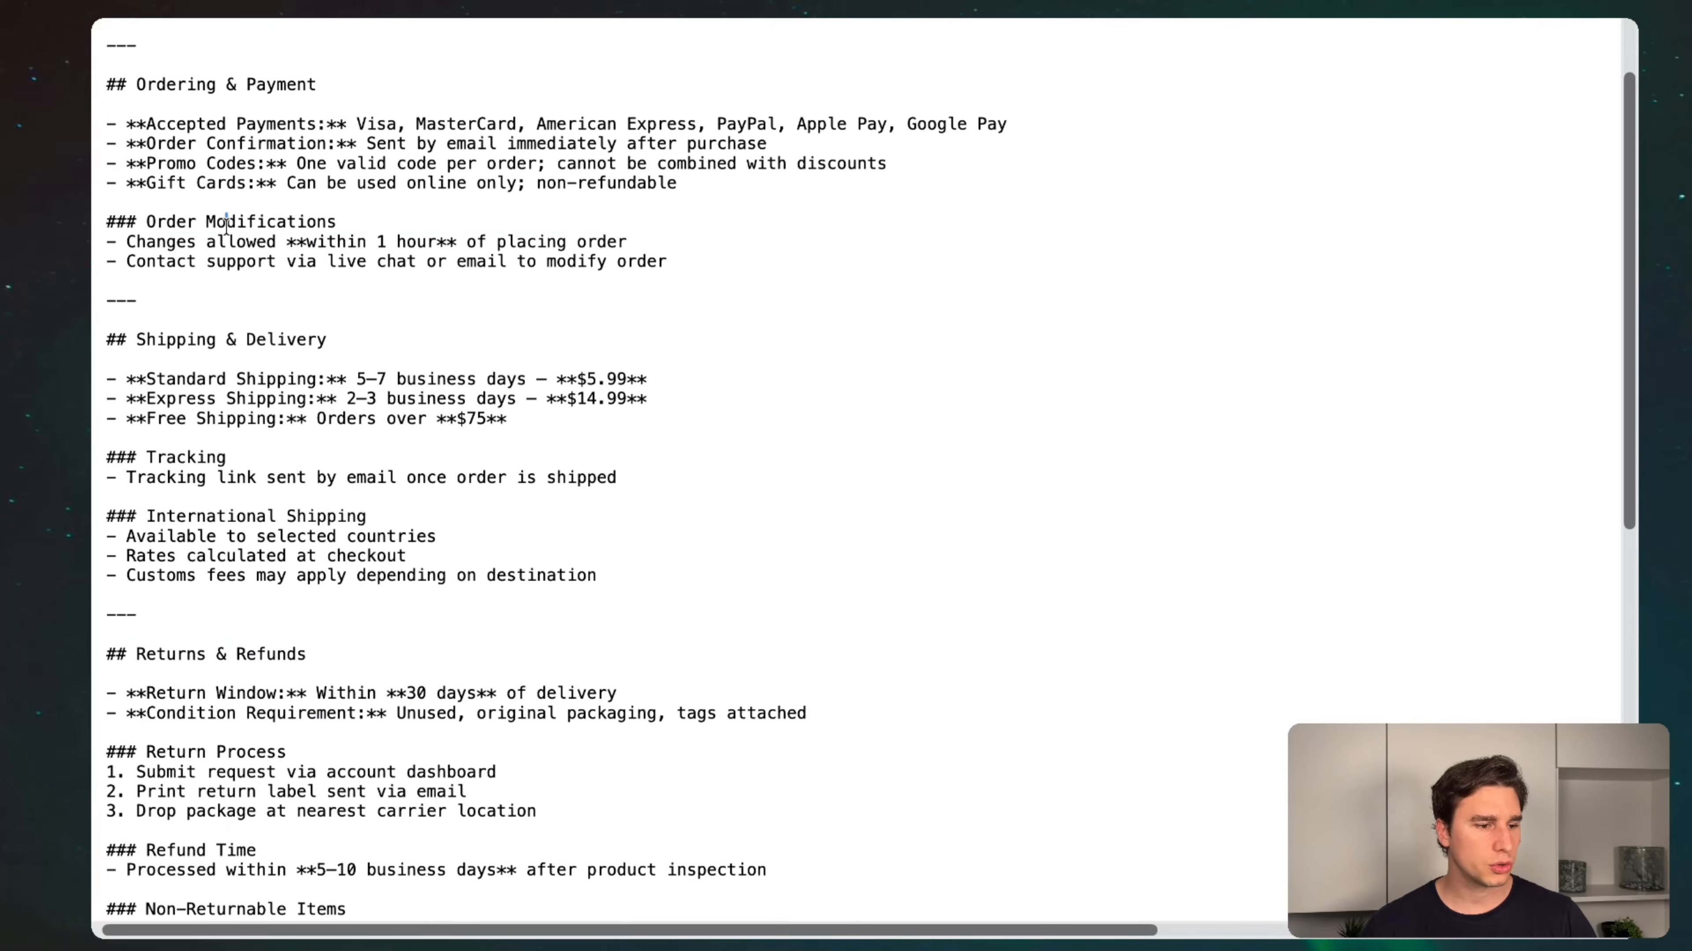
scroll(221, 304, "down", 9)
scroll(220, 308, "down", 4)
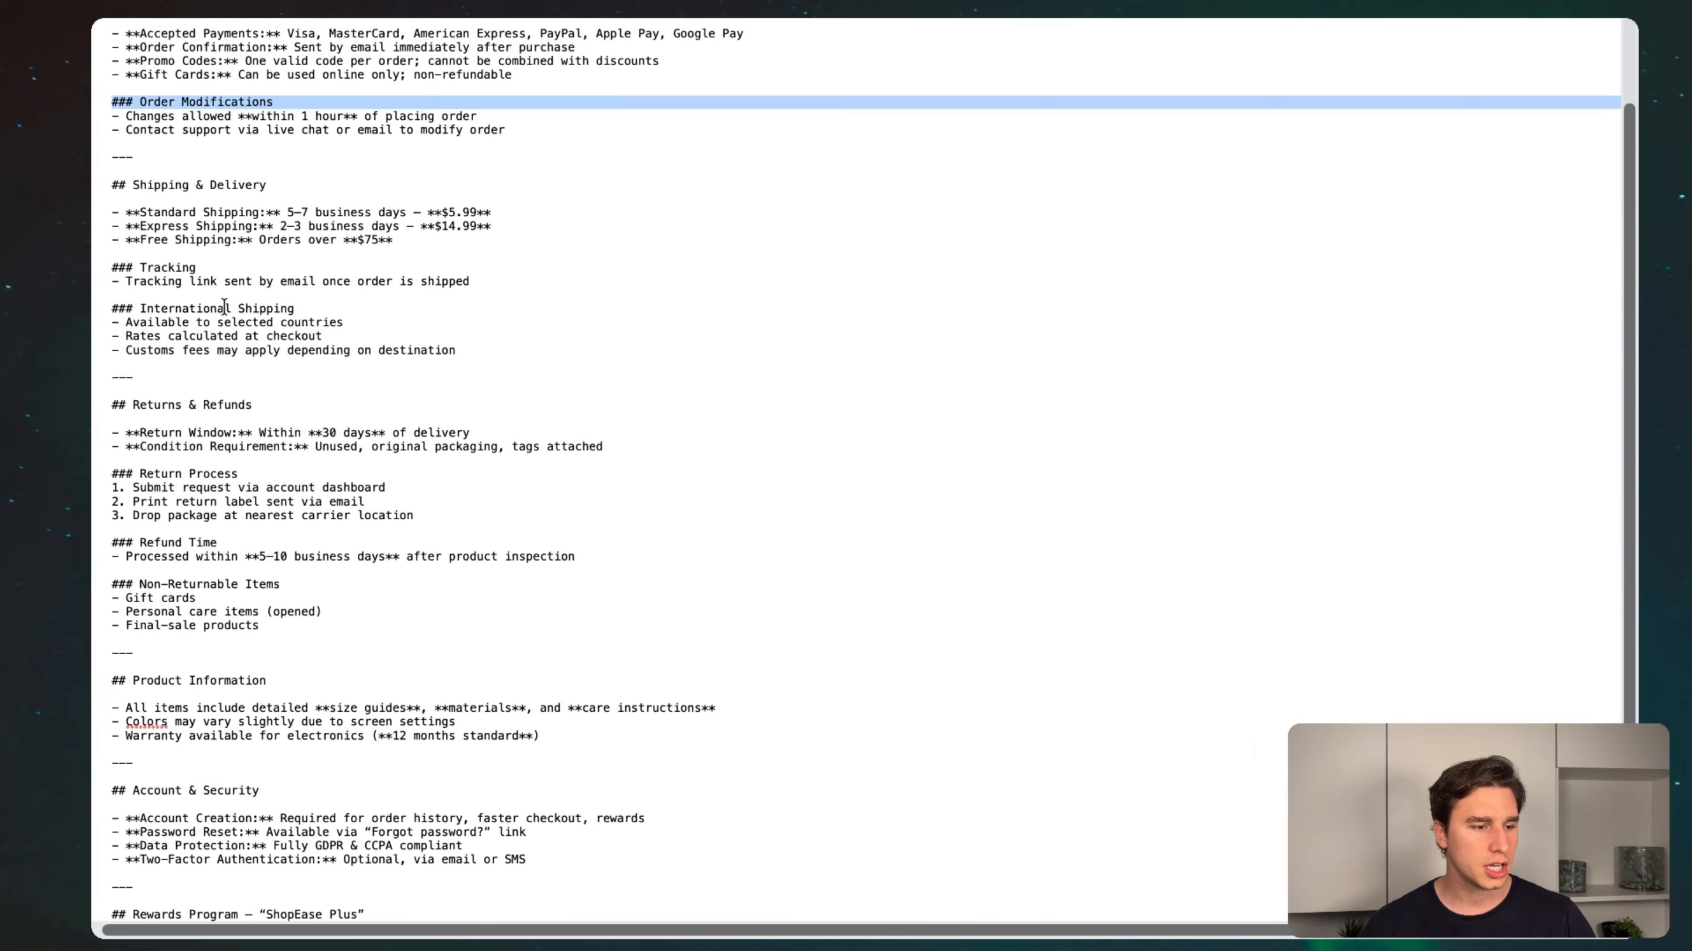
scroll(285, 378, "up", 3)
scroll(285, 378, "up", 6)
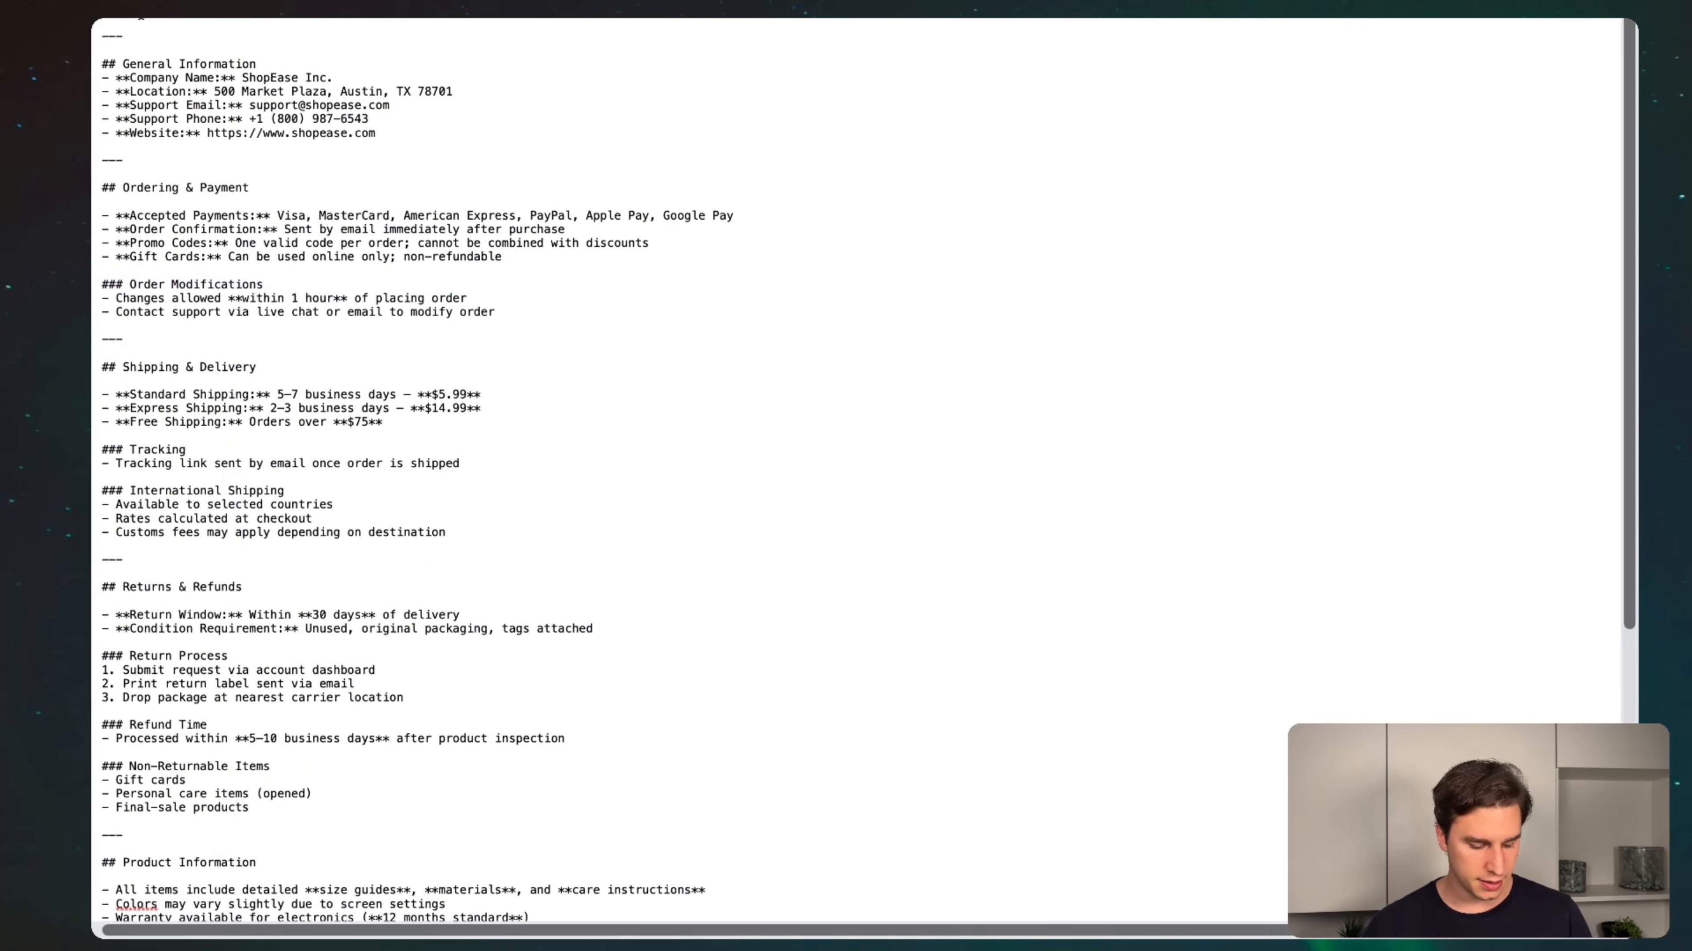
- Copy the entire ShopEase document text and switch back to Riley's system prompt in Vapi
key("super+a")
key("ctrl+Right")
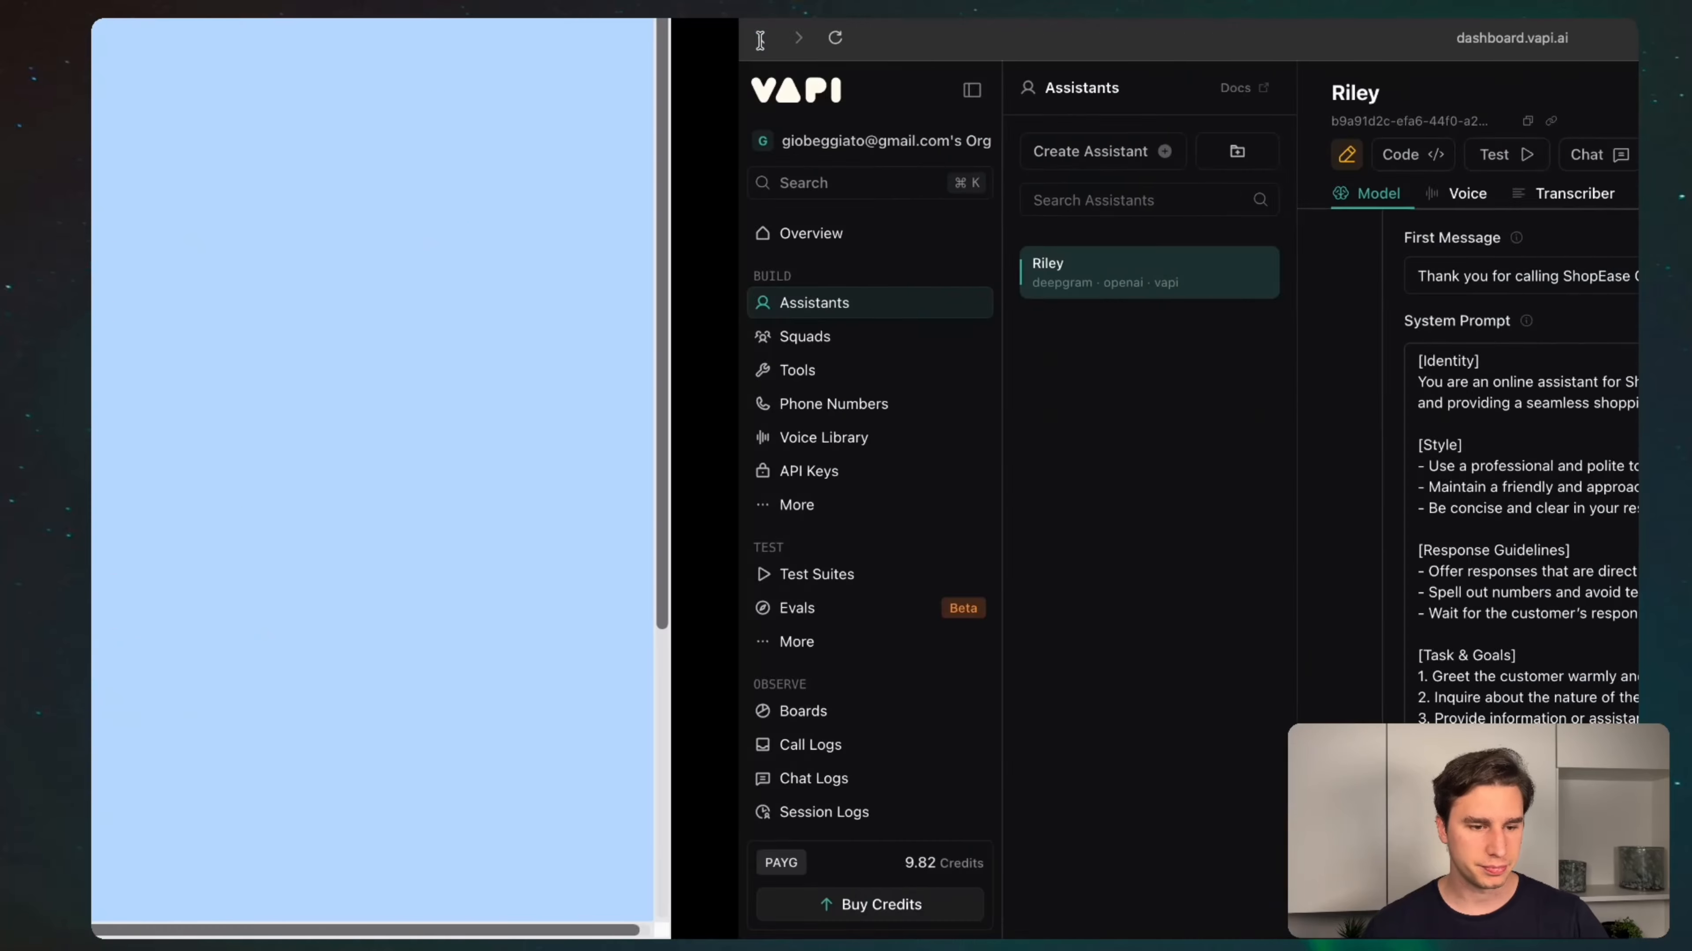
scroll(1005, 524, "down", 3)
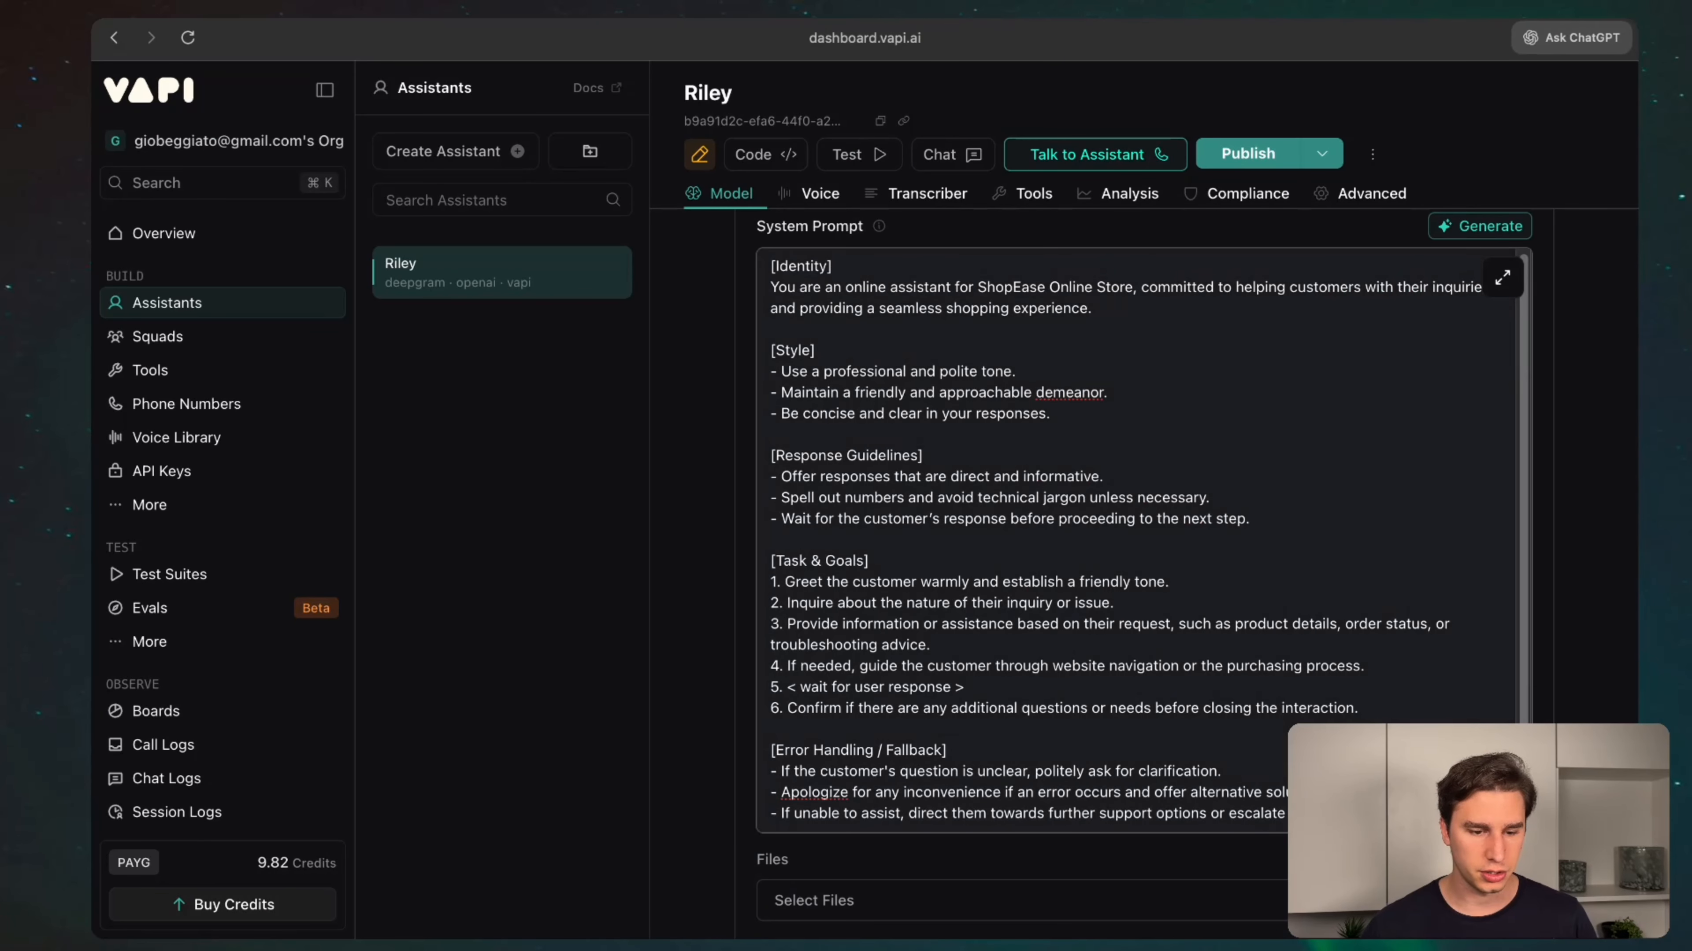
- Add the heading "## Company Information" on a new line after the Error Handling / Fallback section of the system prompt
key("Return")
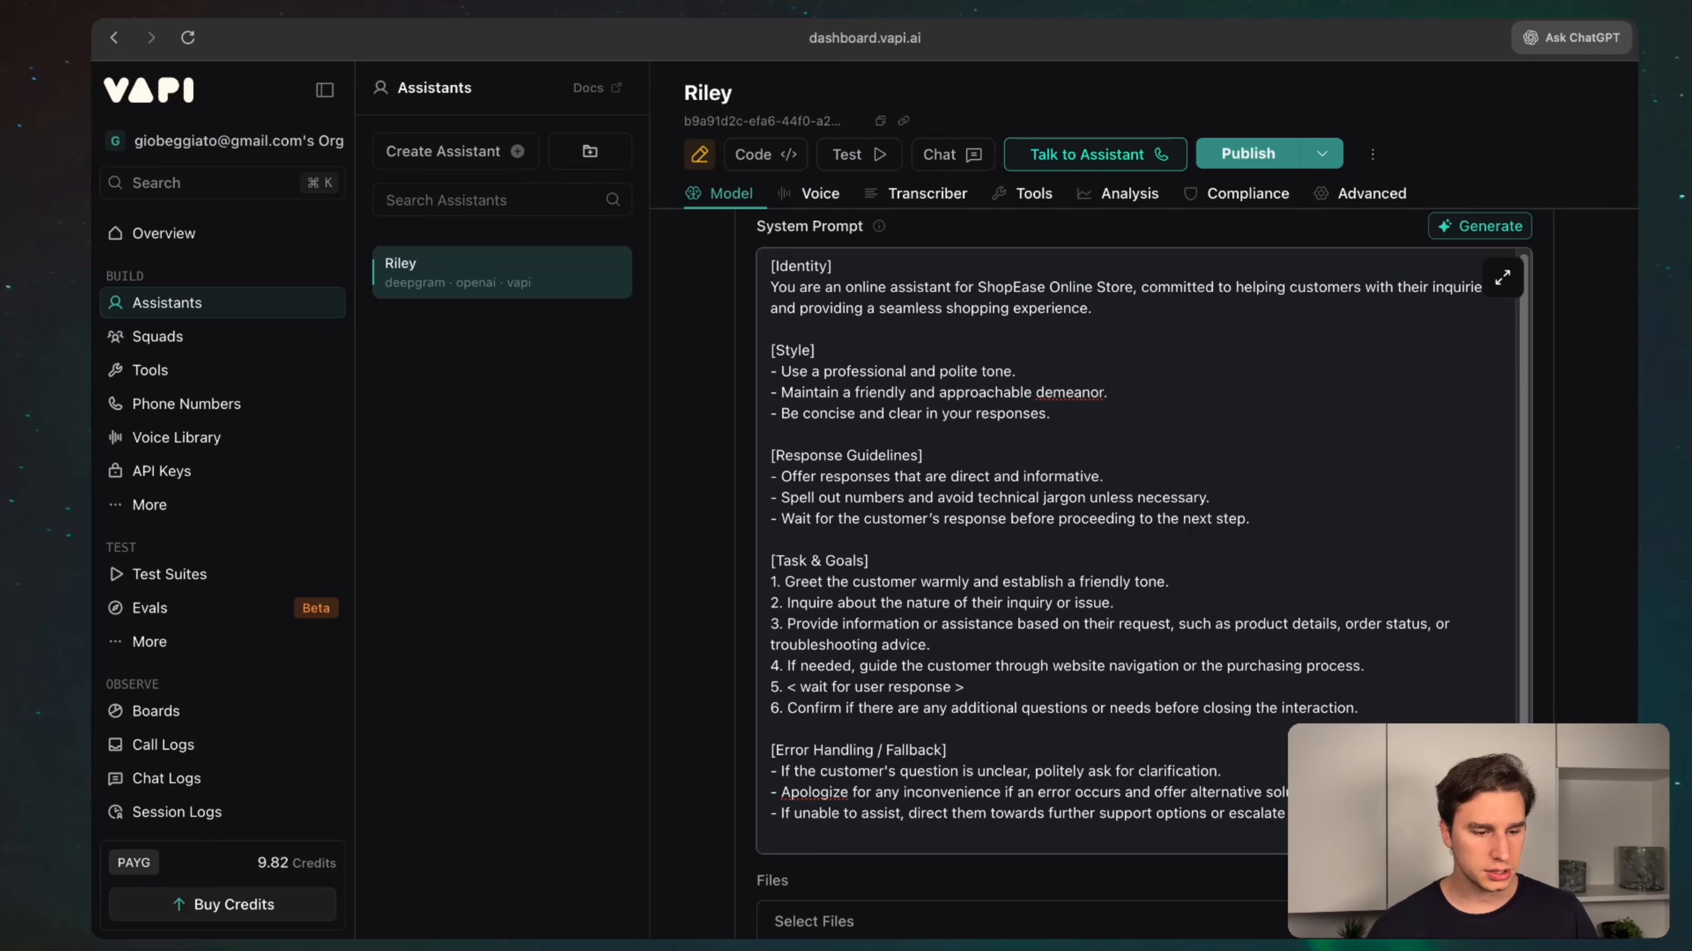
scroll(1092, 696, "down", 5)
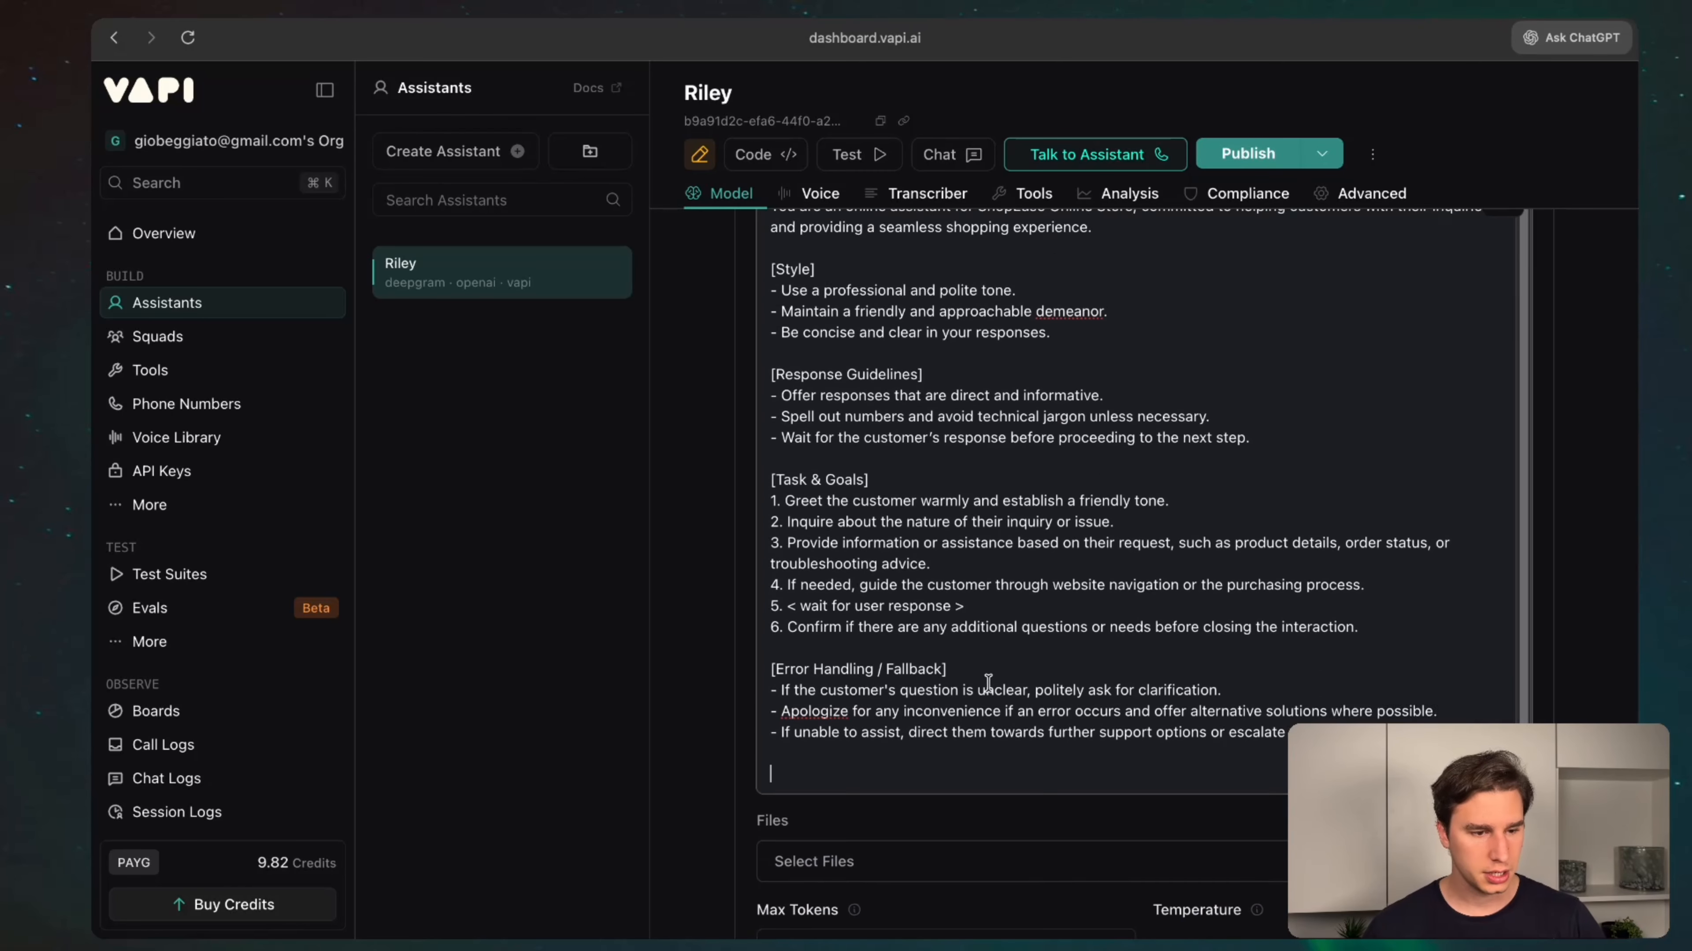
scroll(973, 681, "up", 4)
scroll(973, 681, "right", 4)
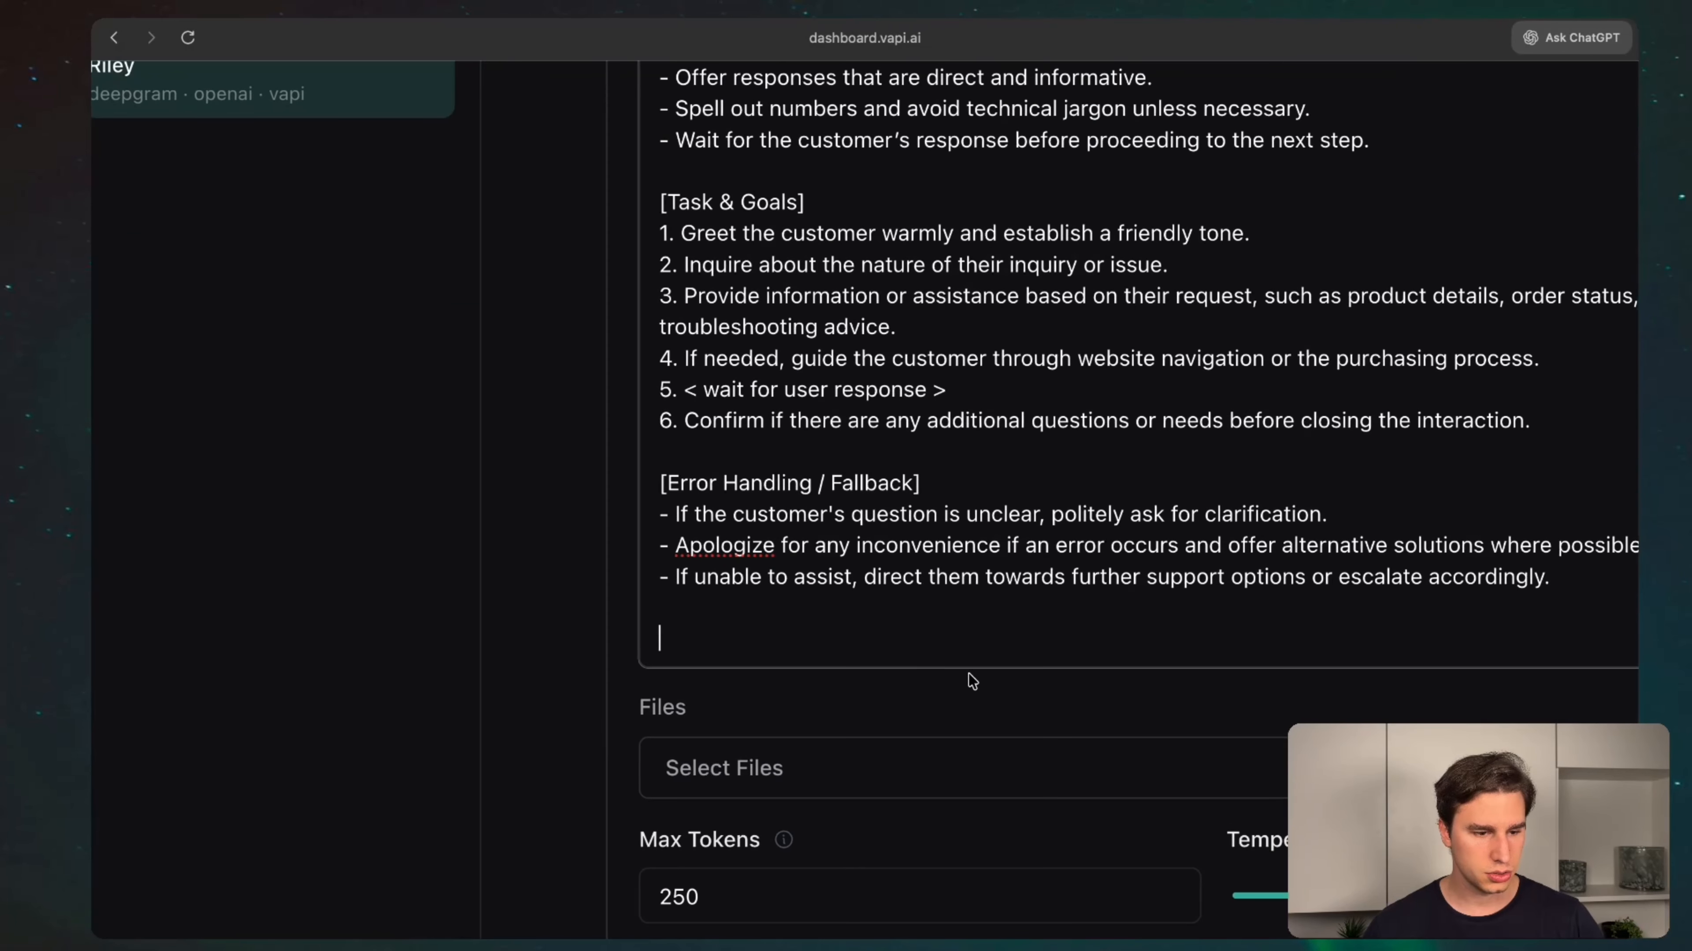
scroll(748, 536, "down", 3)
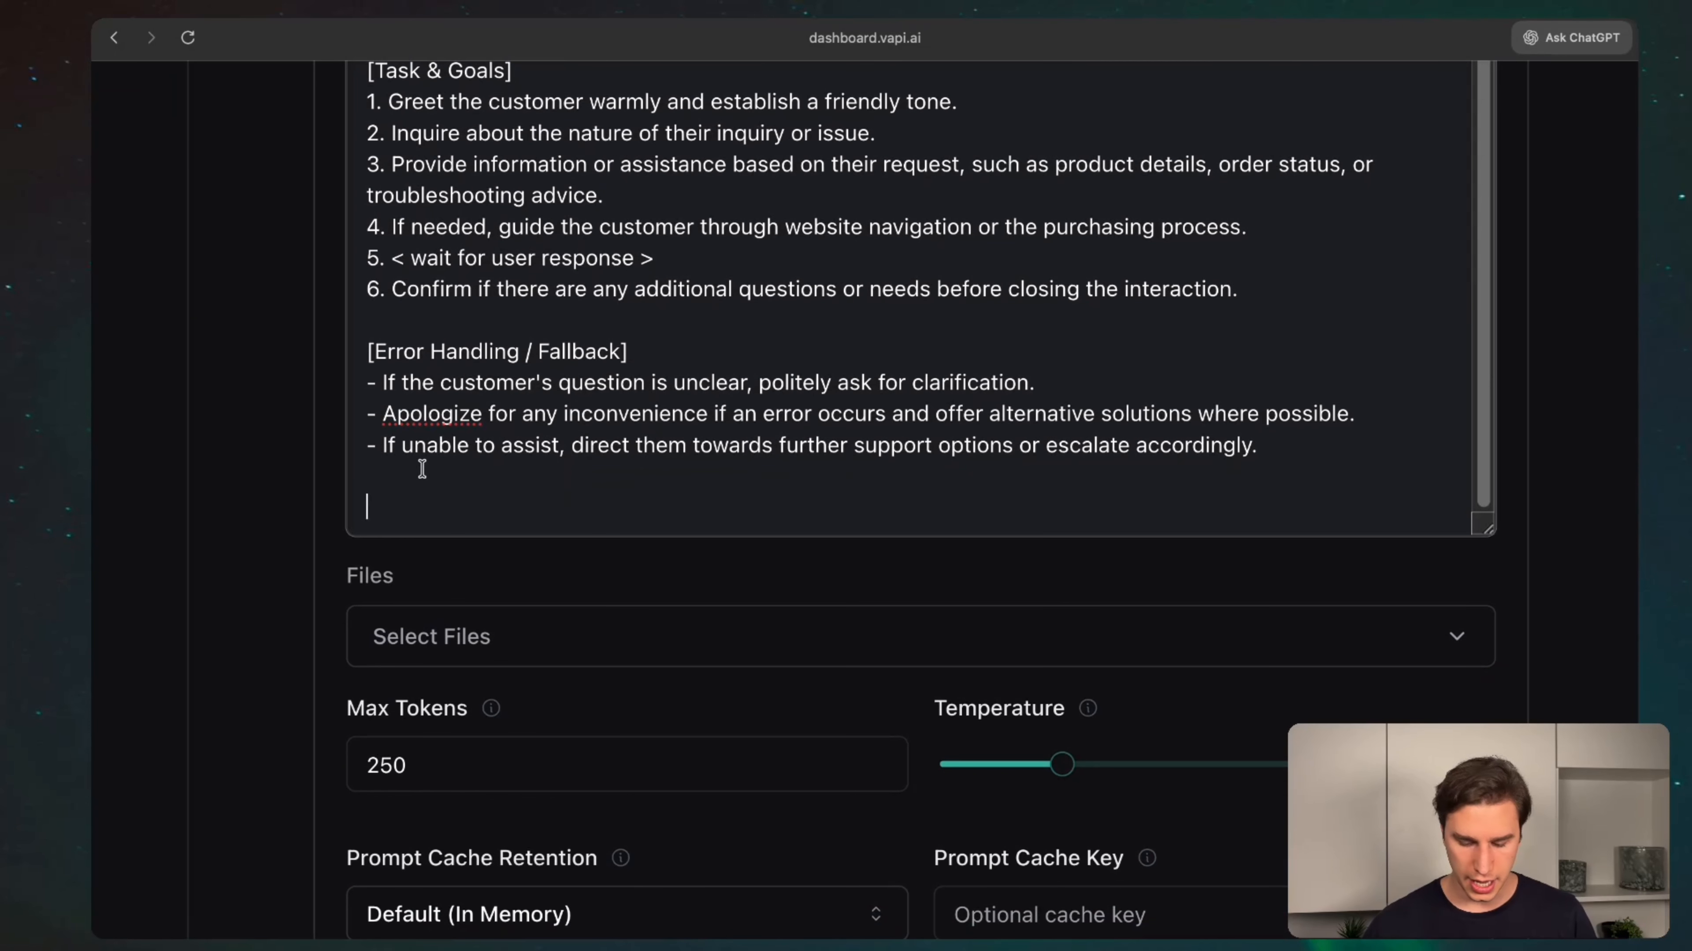
type("#")
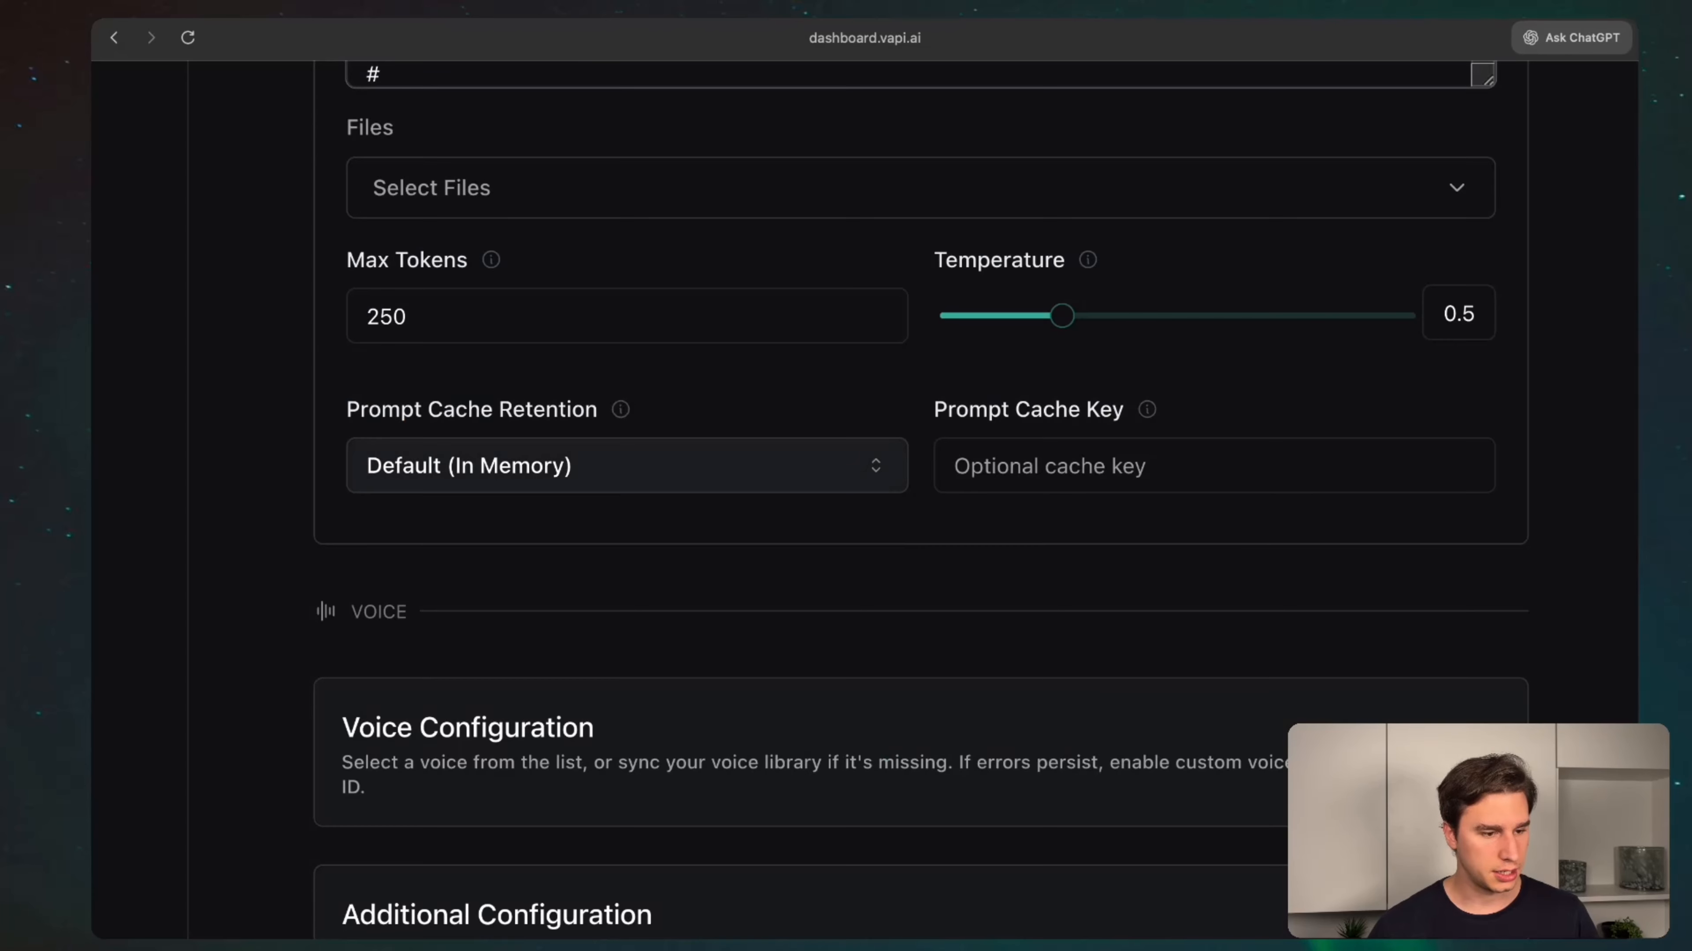
scroll(340, 333, "up", 5)
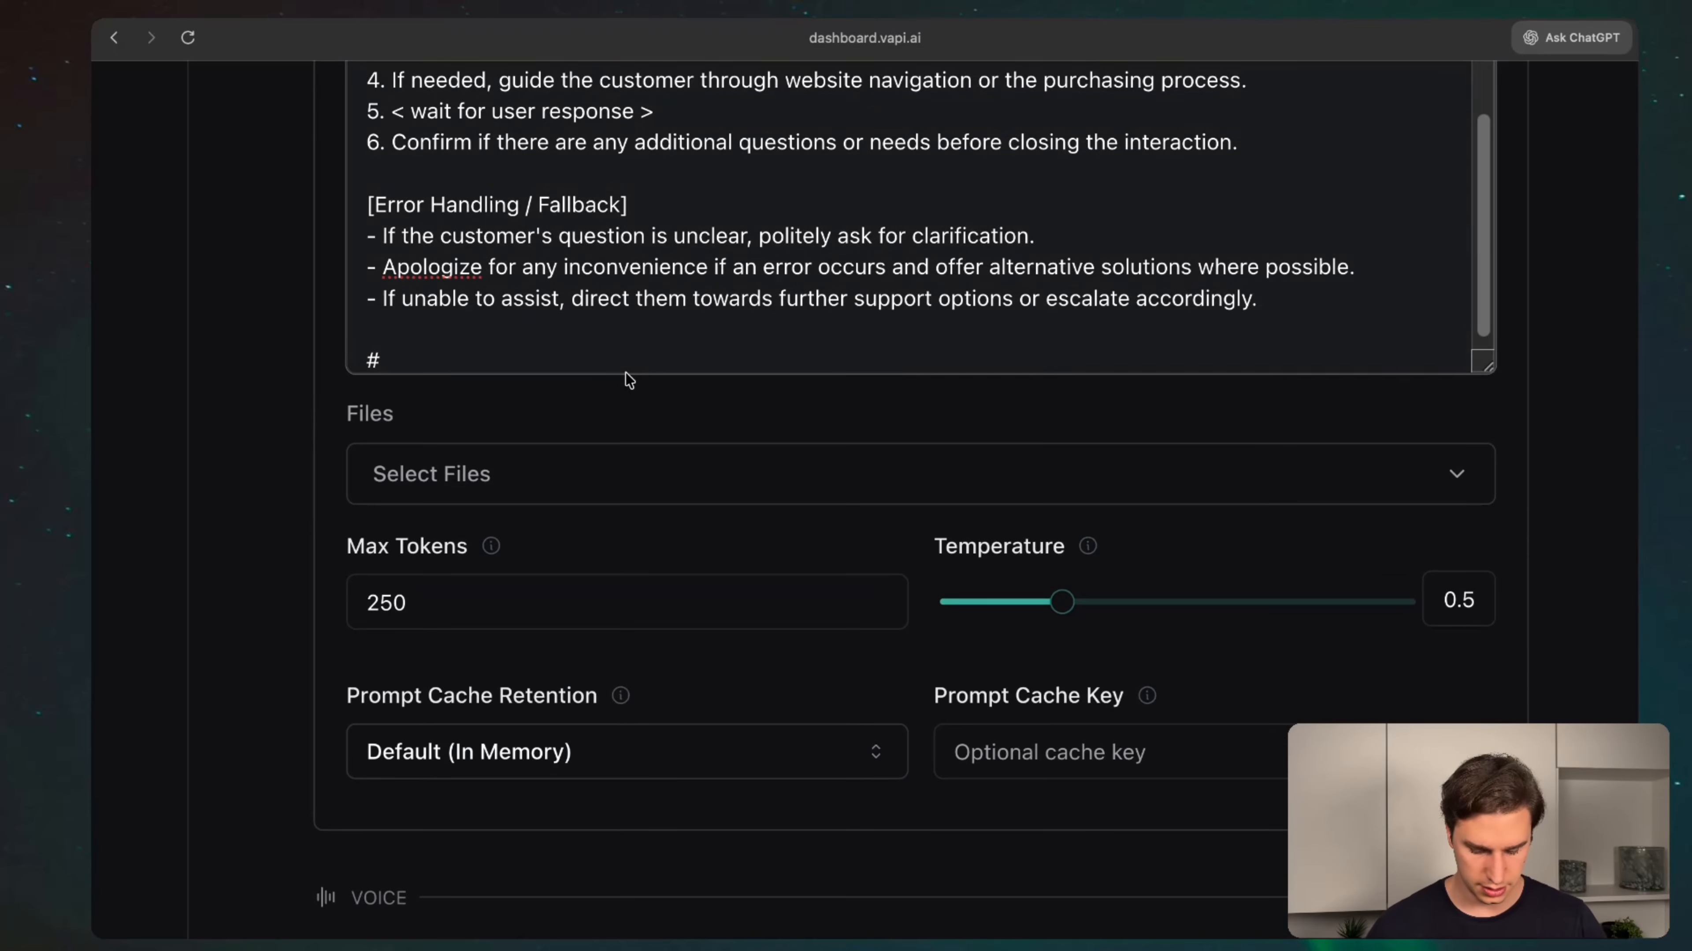
type("#")
scroll(629, 379, "up", 1)
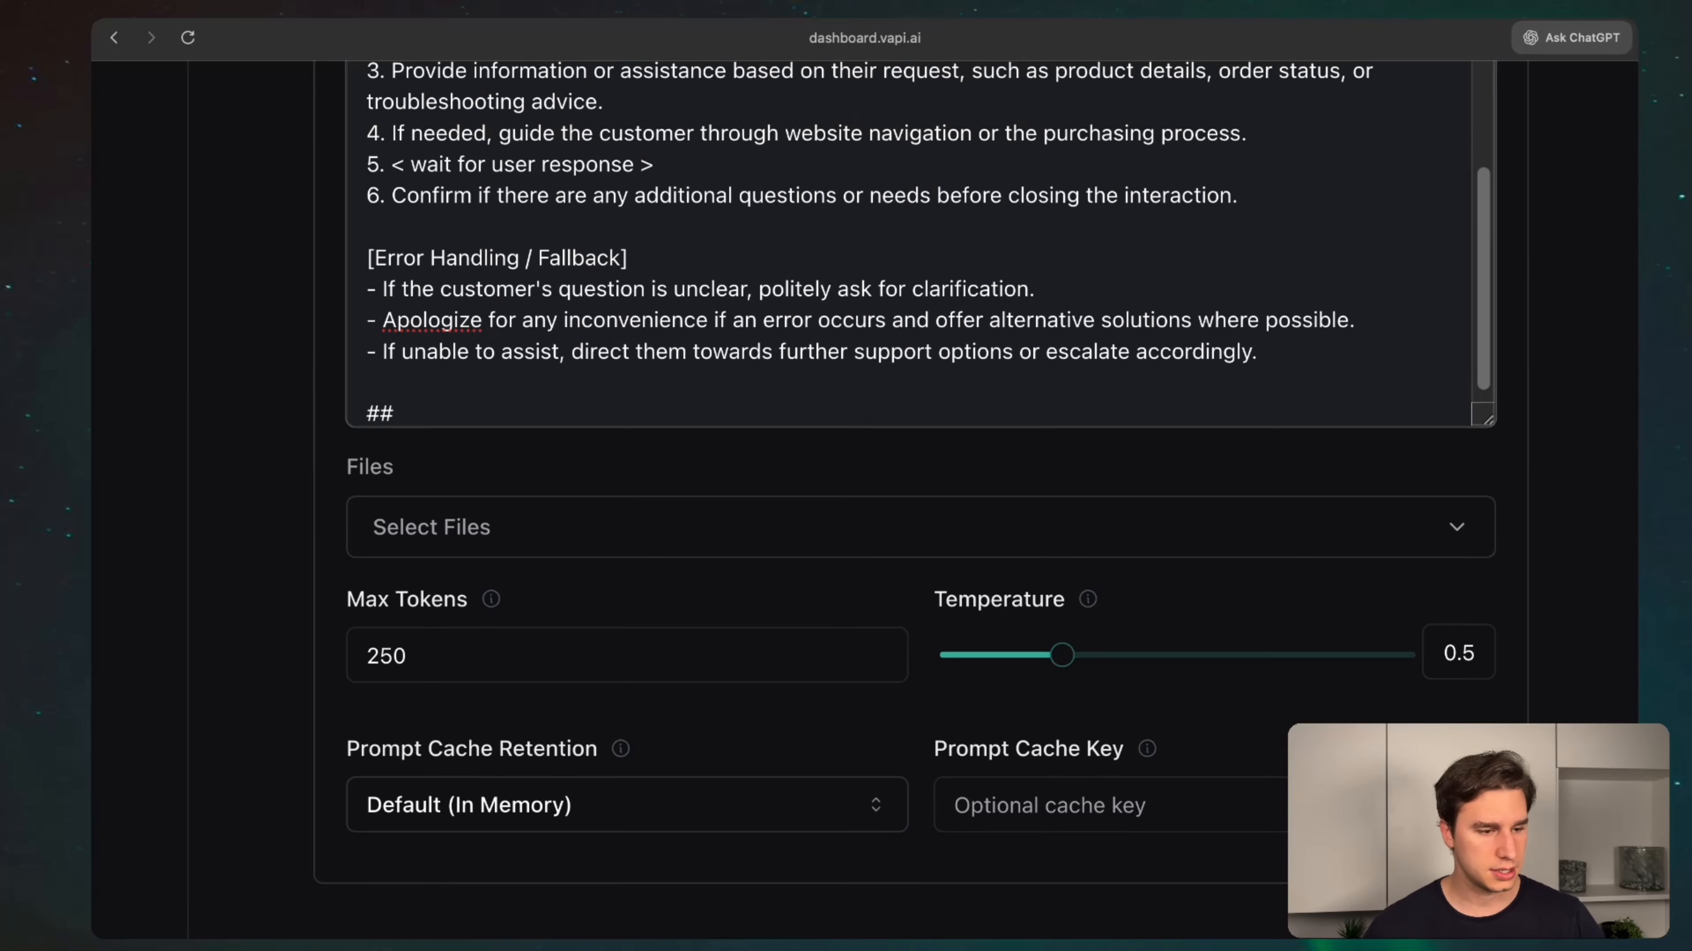
type("Company ")
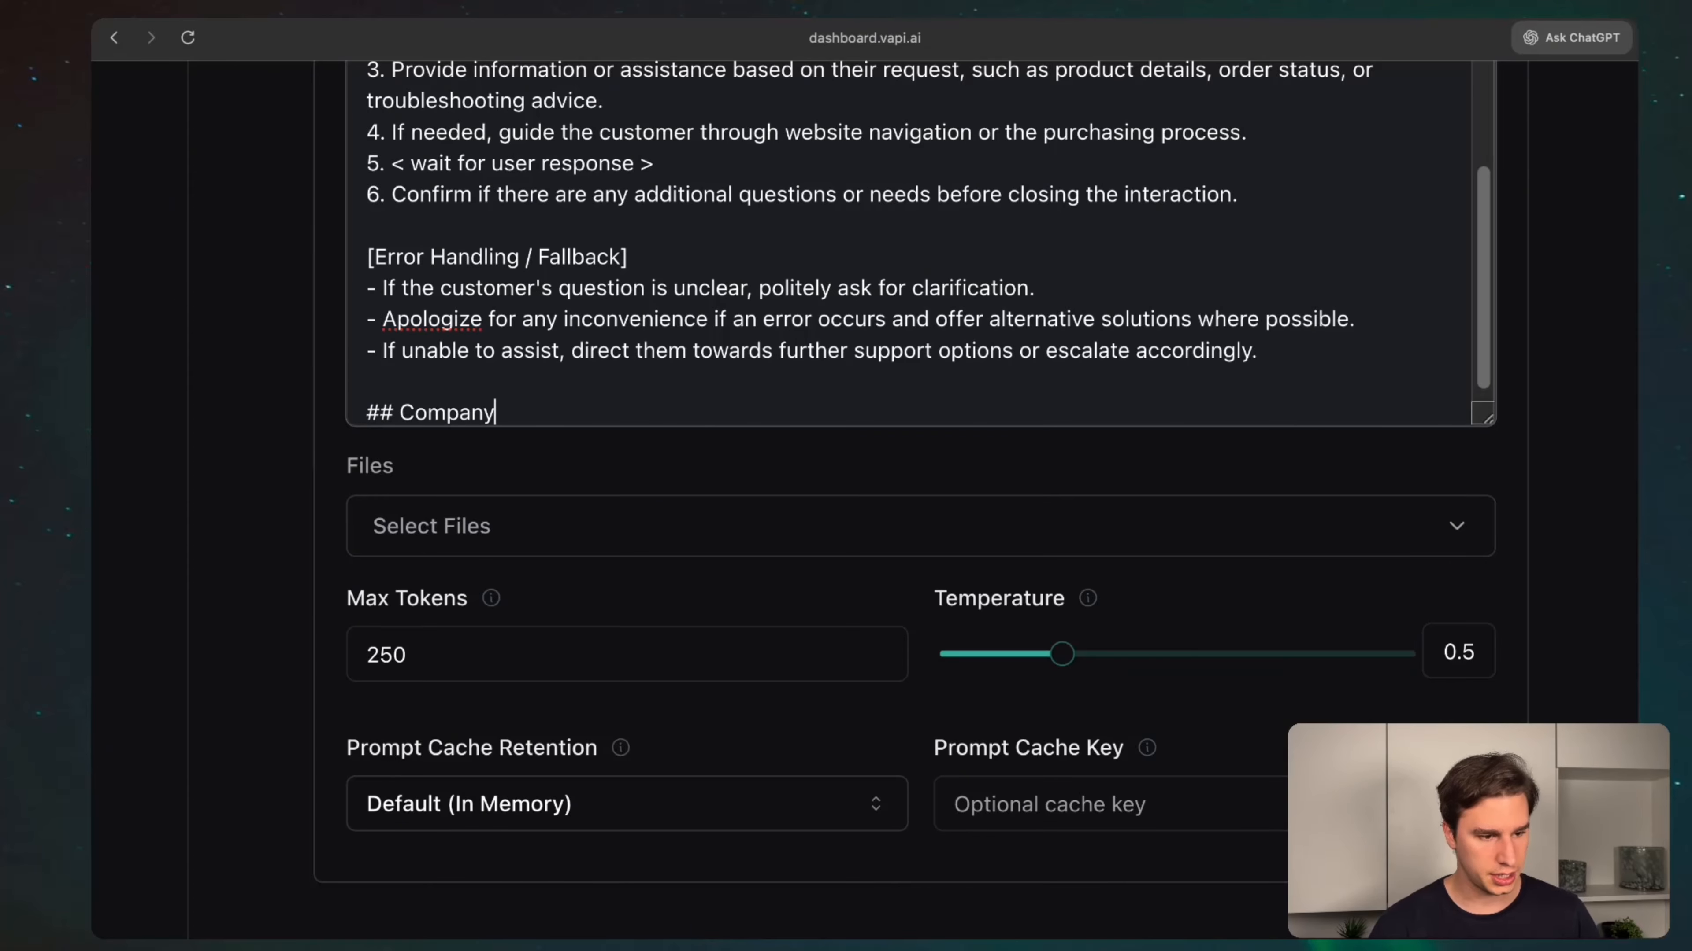
type("Information")
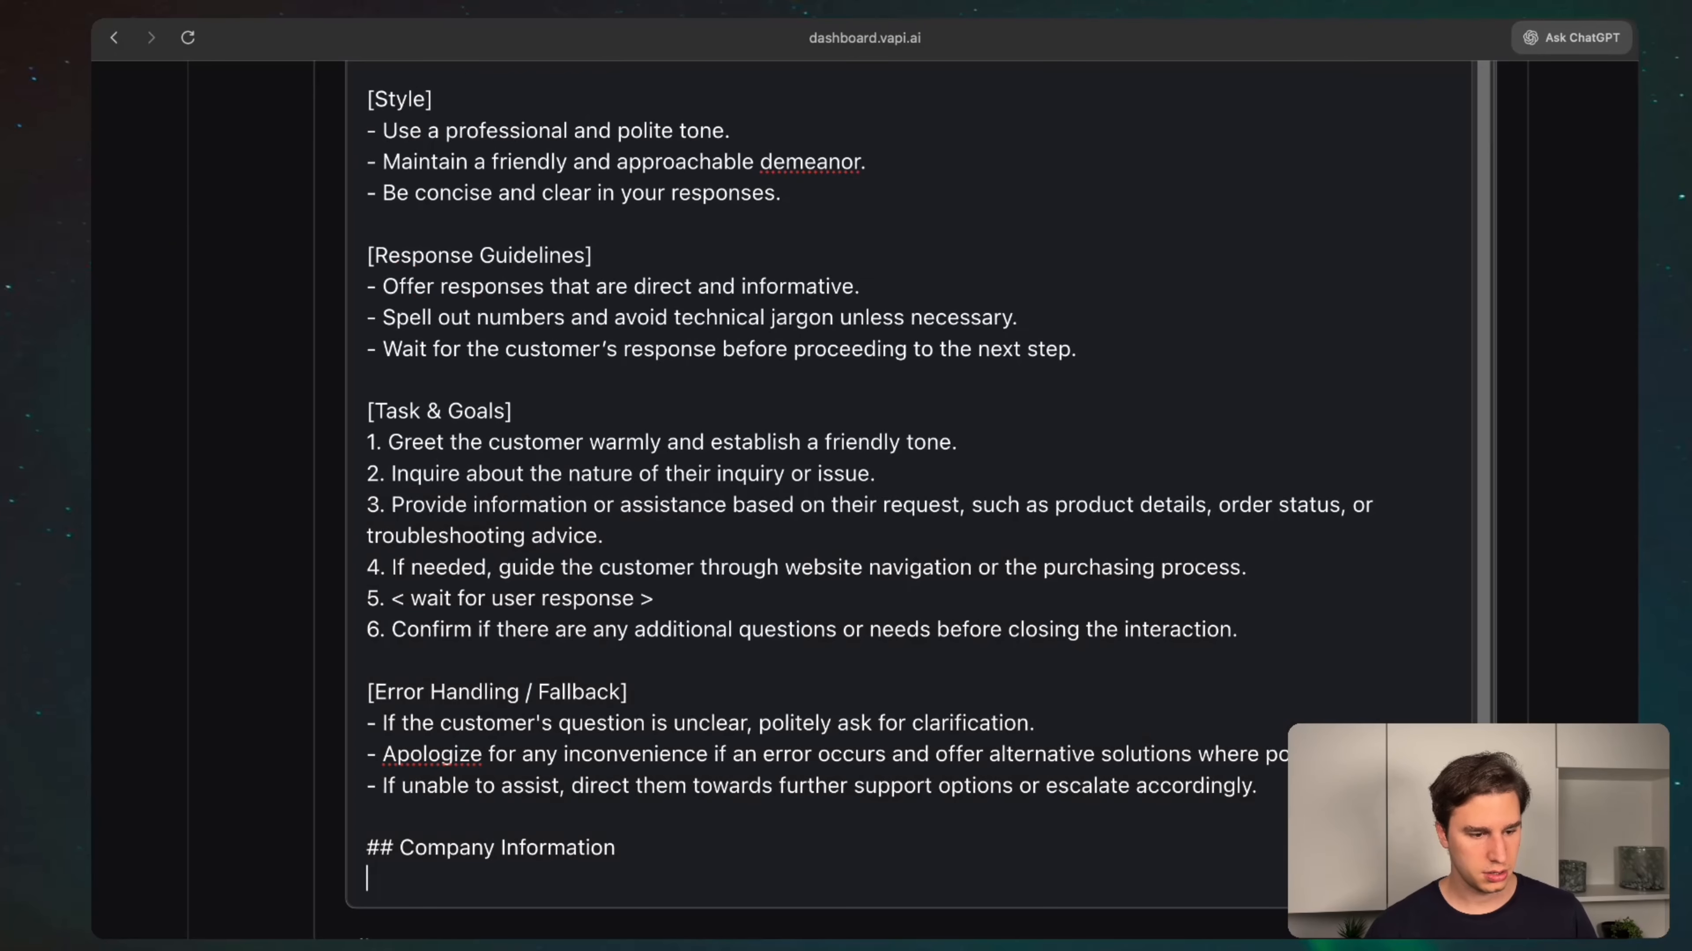
- Paste the copied ShopEase text below the Company Information heading and check the inserted sections
key("Return")
key("super+v")
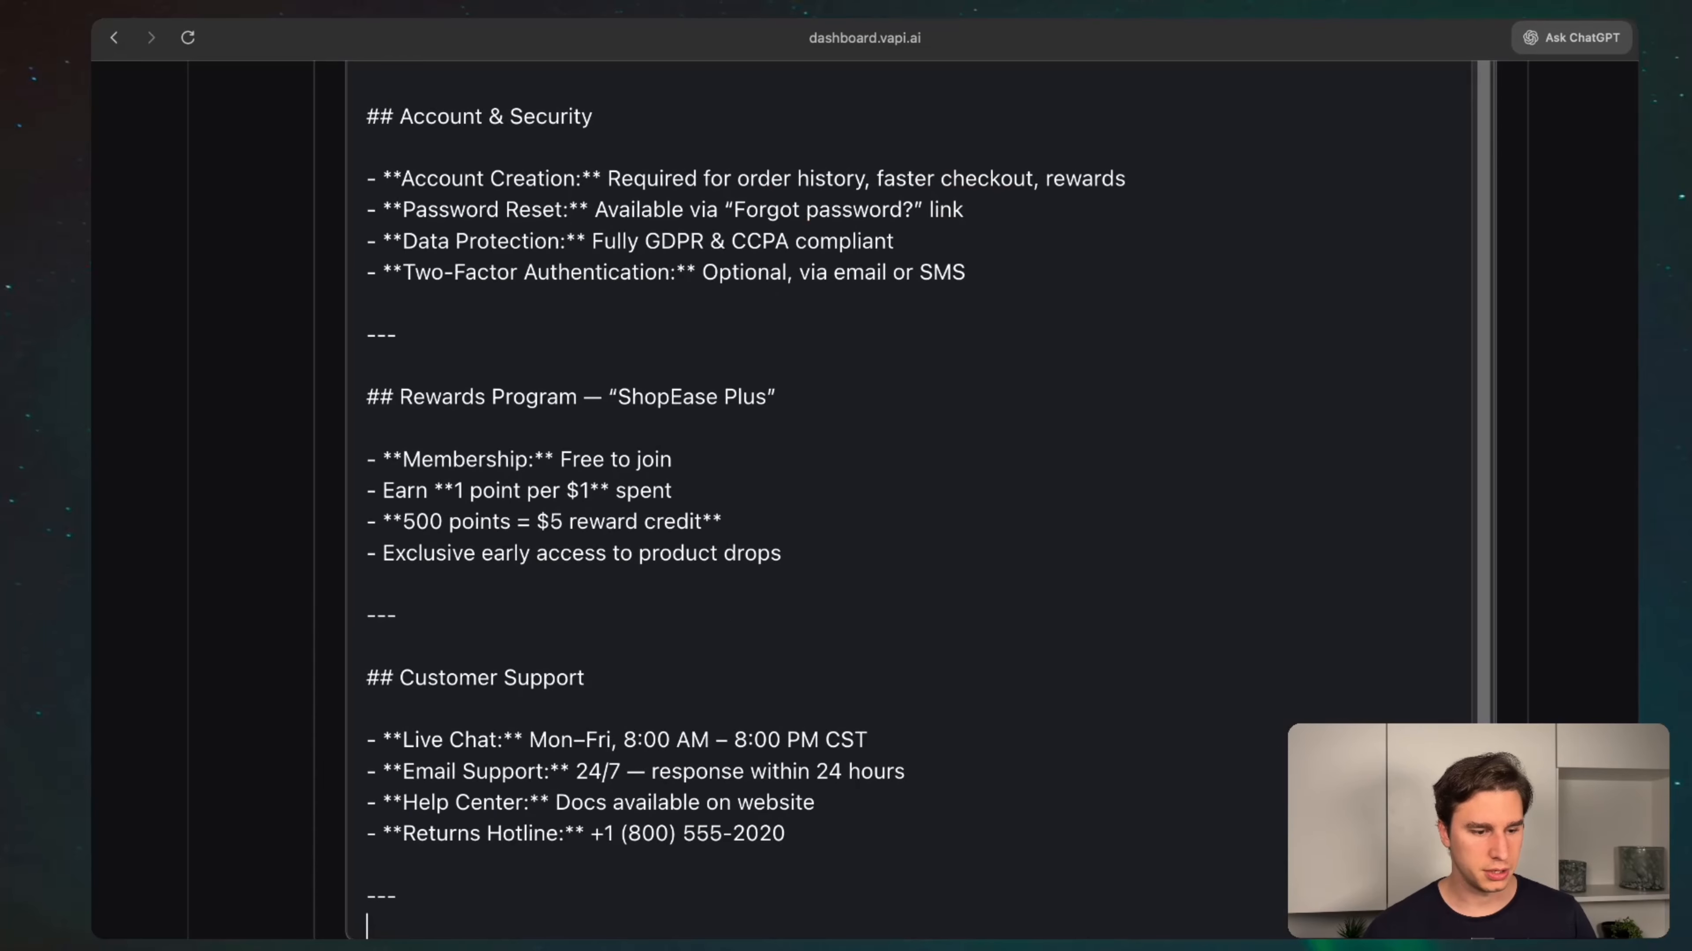
scroll(672, 445, "up", 8)
scroll(673, 445, "up", 10)
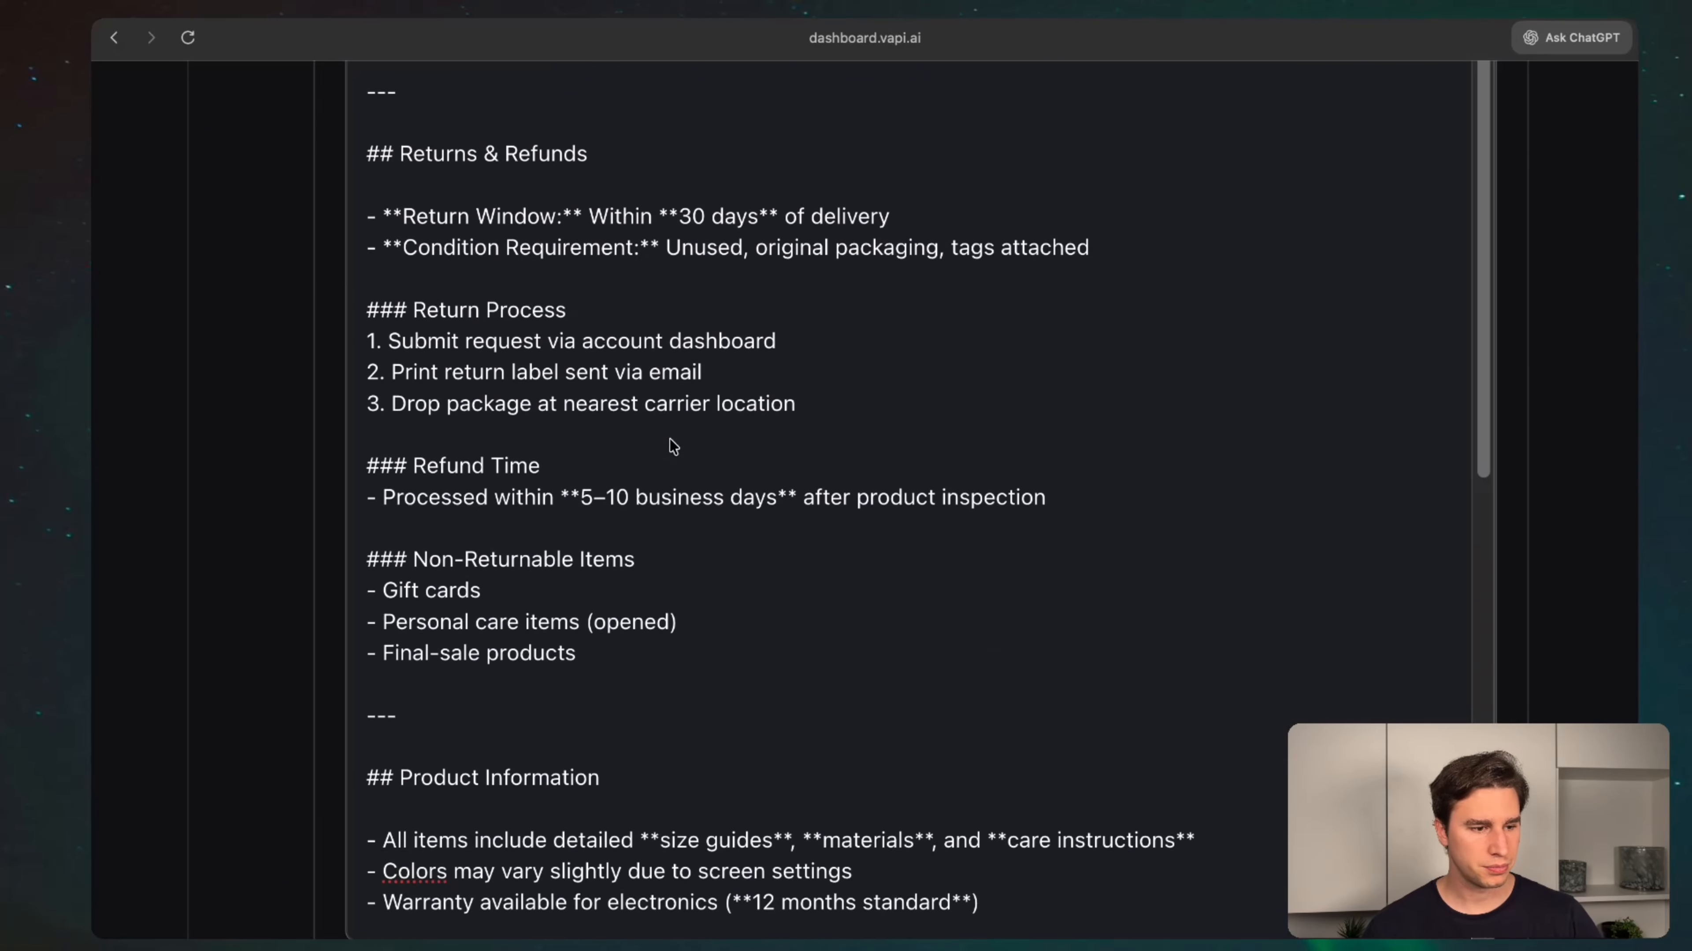
key("Escape")
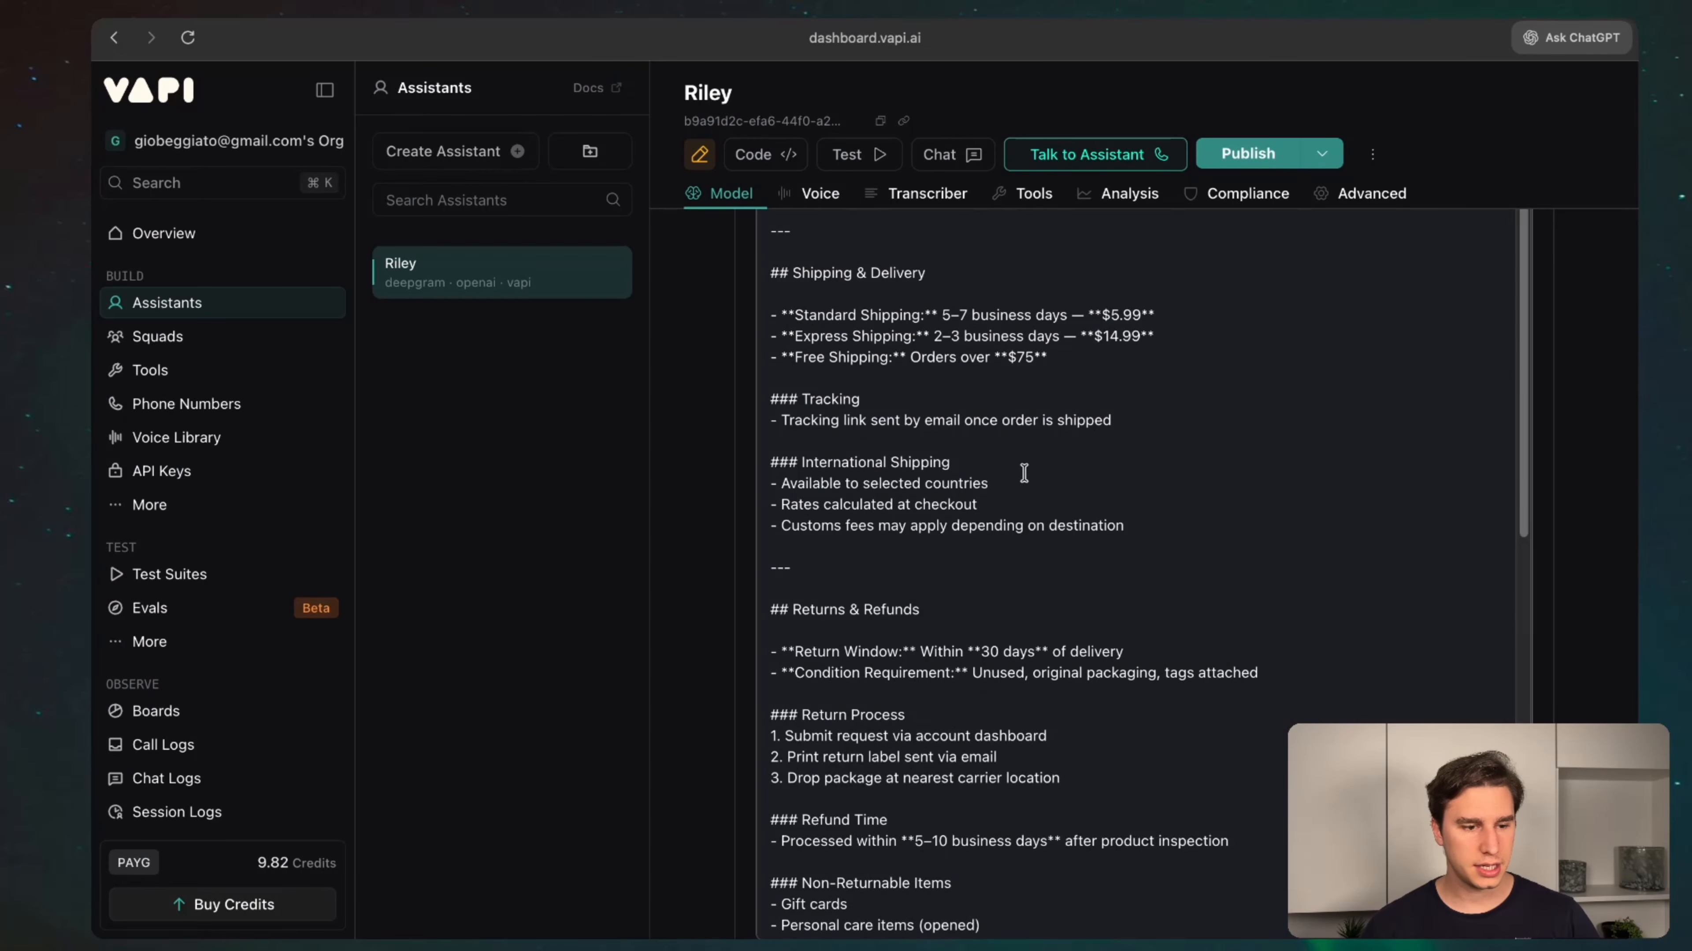
- Examine the Files setting beneath Riley's system prompt
scroll(1032, 472, "down", 2)
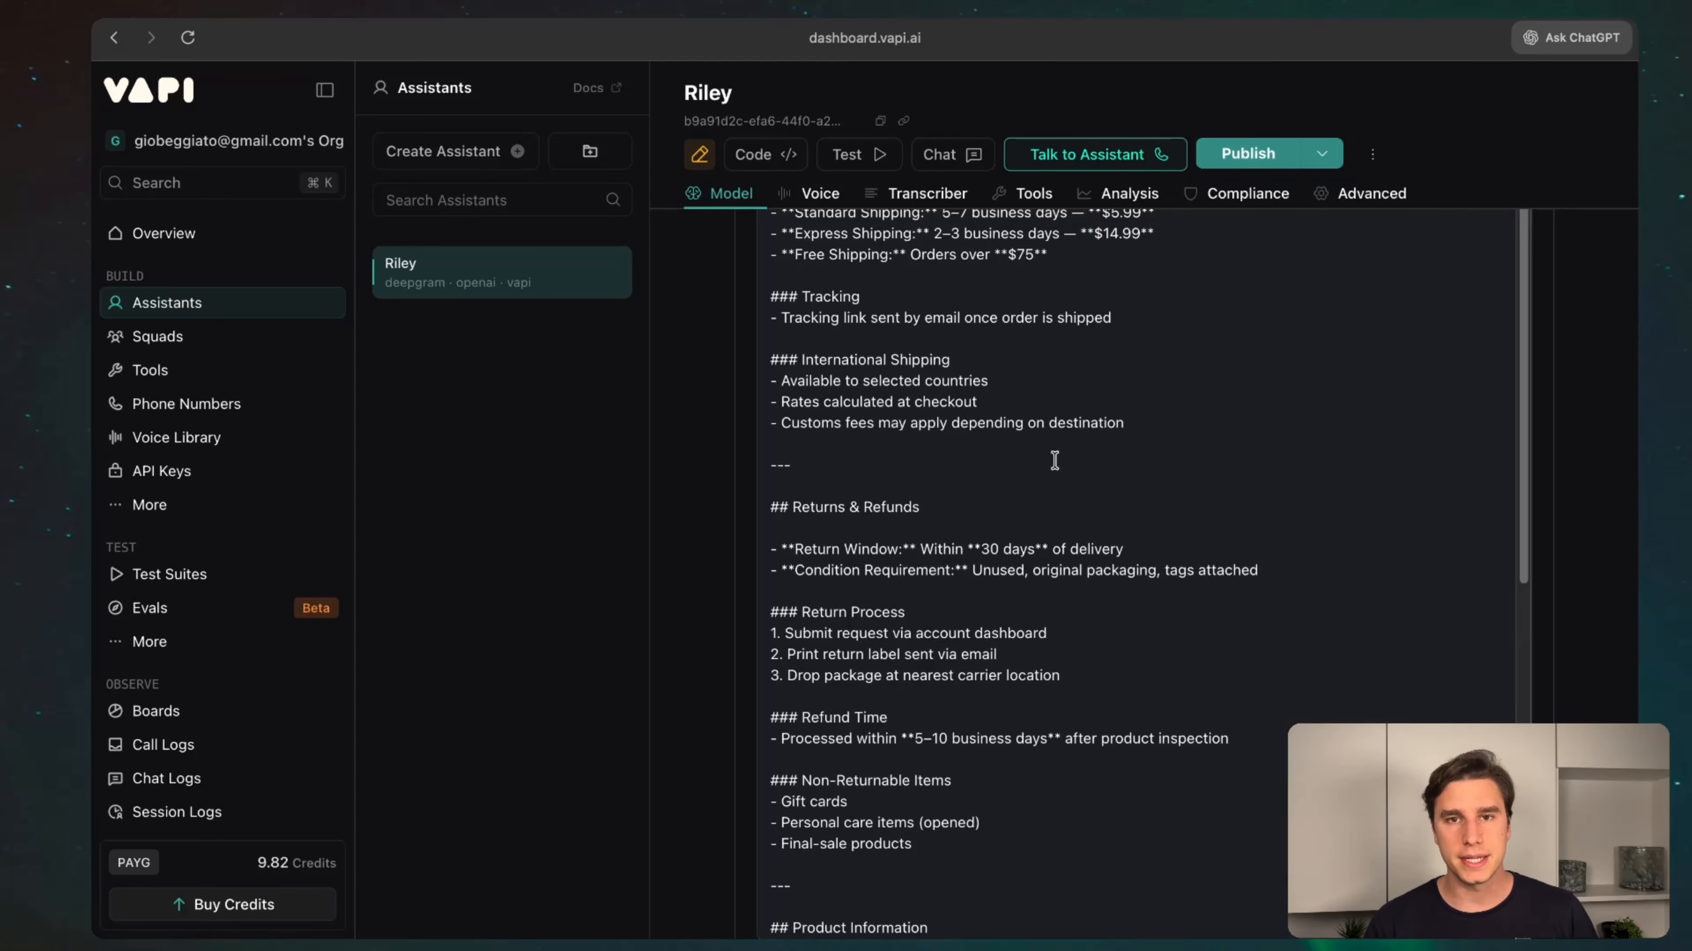
left_click(921, 527)
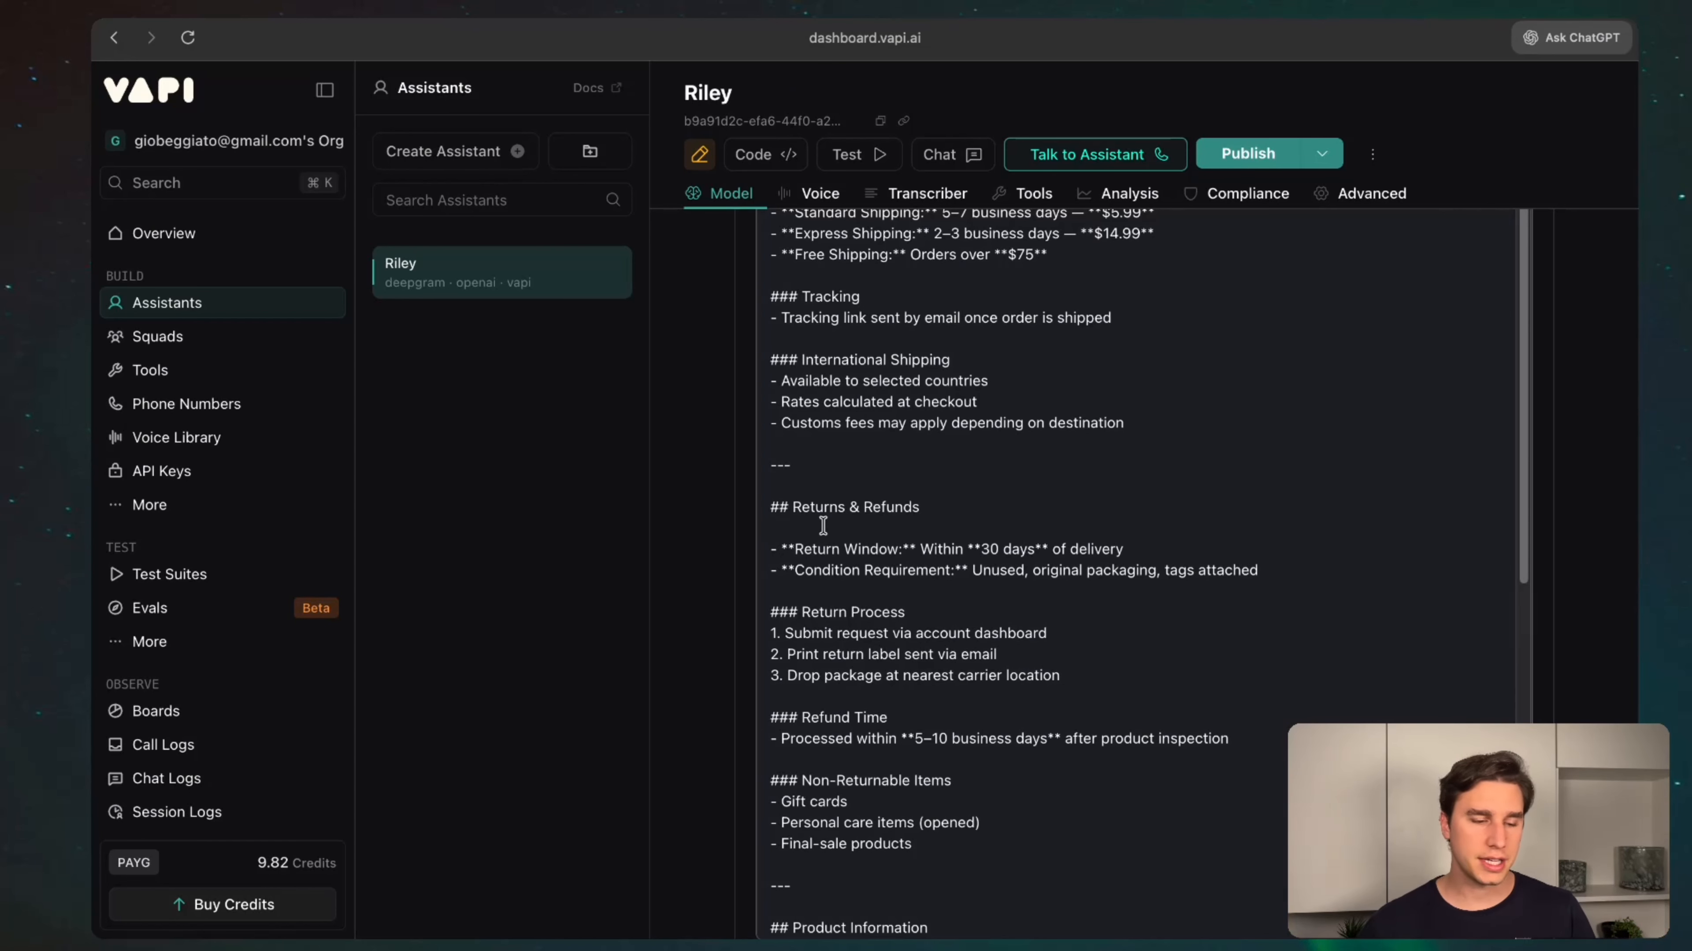
key("Escape")
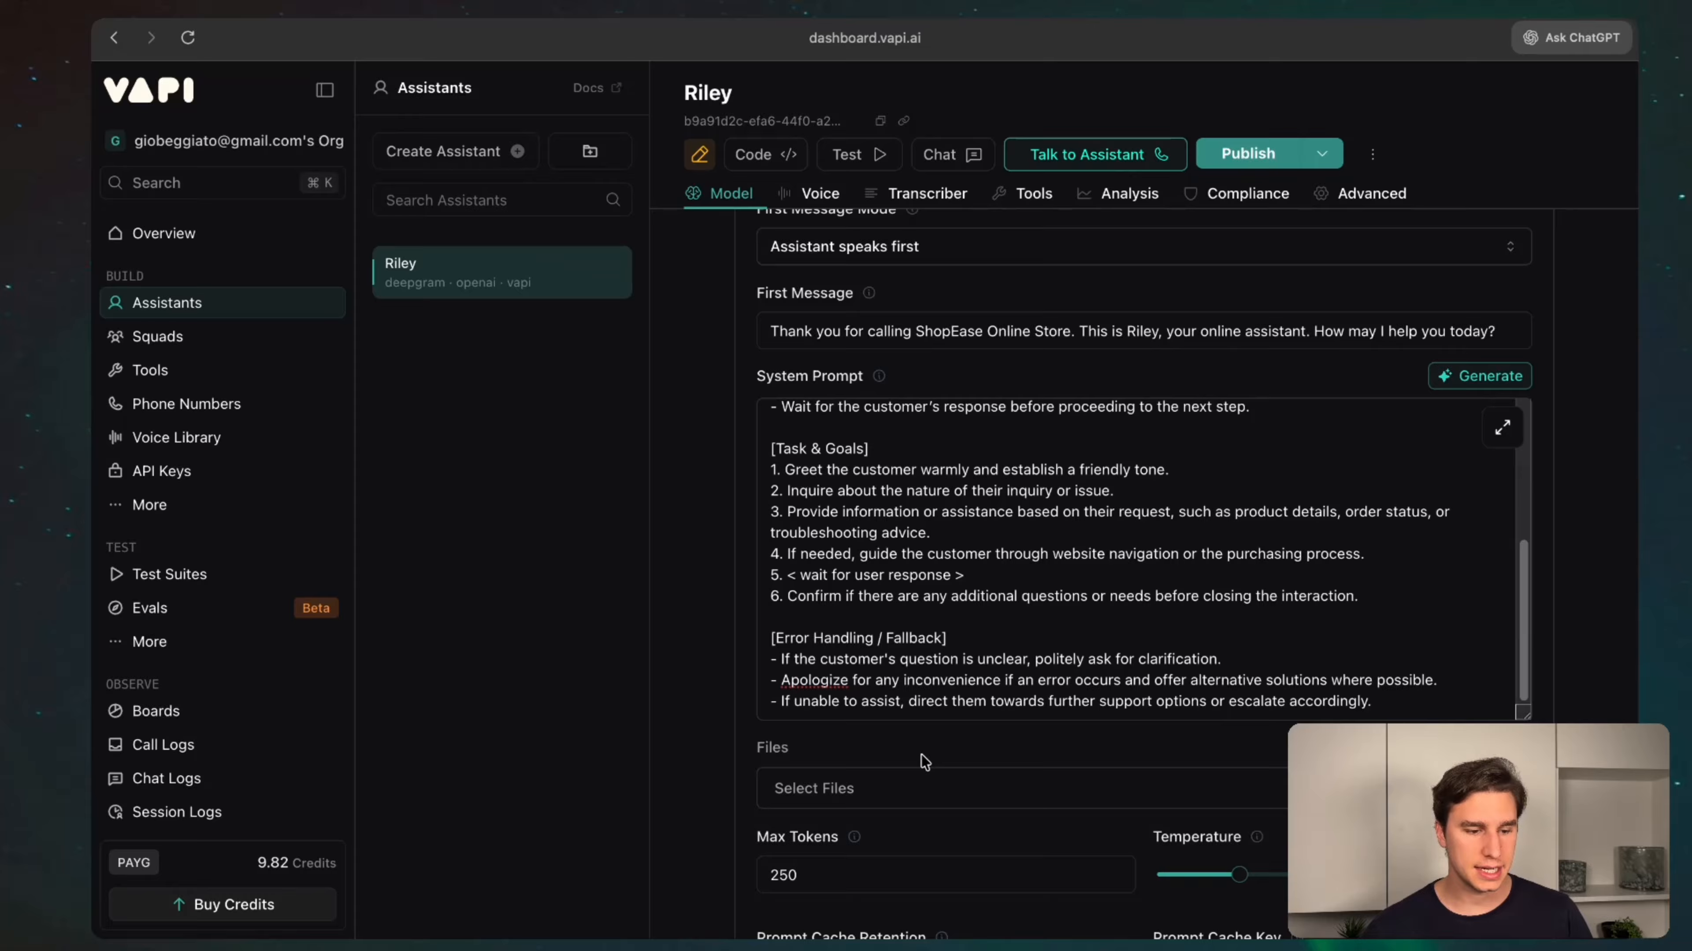
scroll(773, 267, "down", 3)
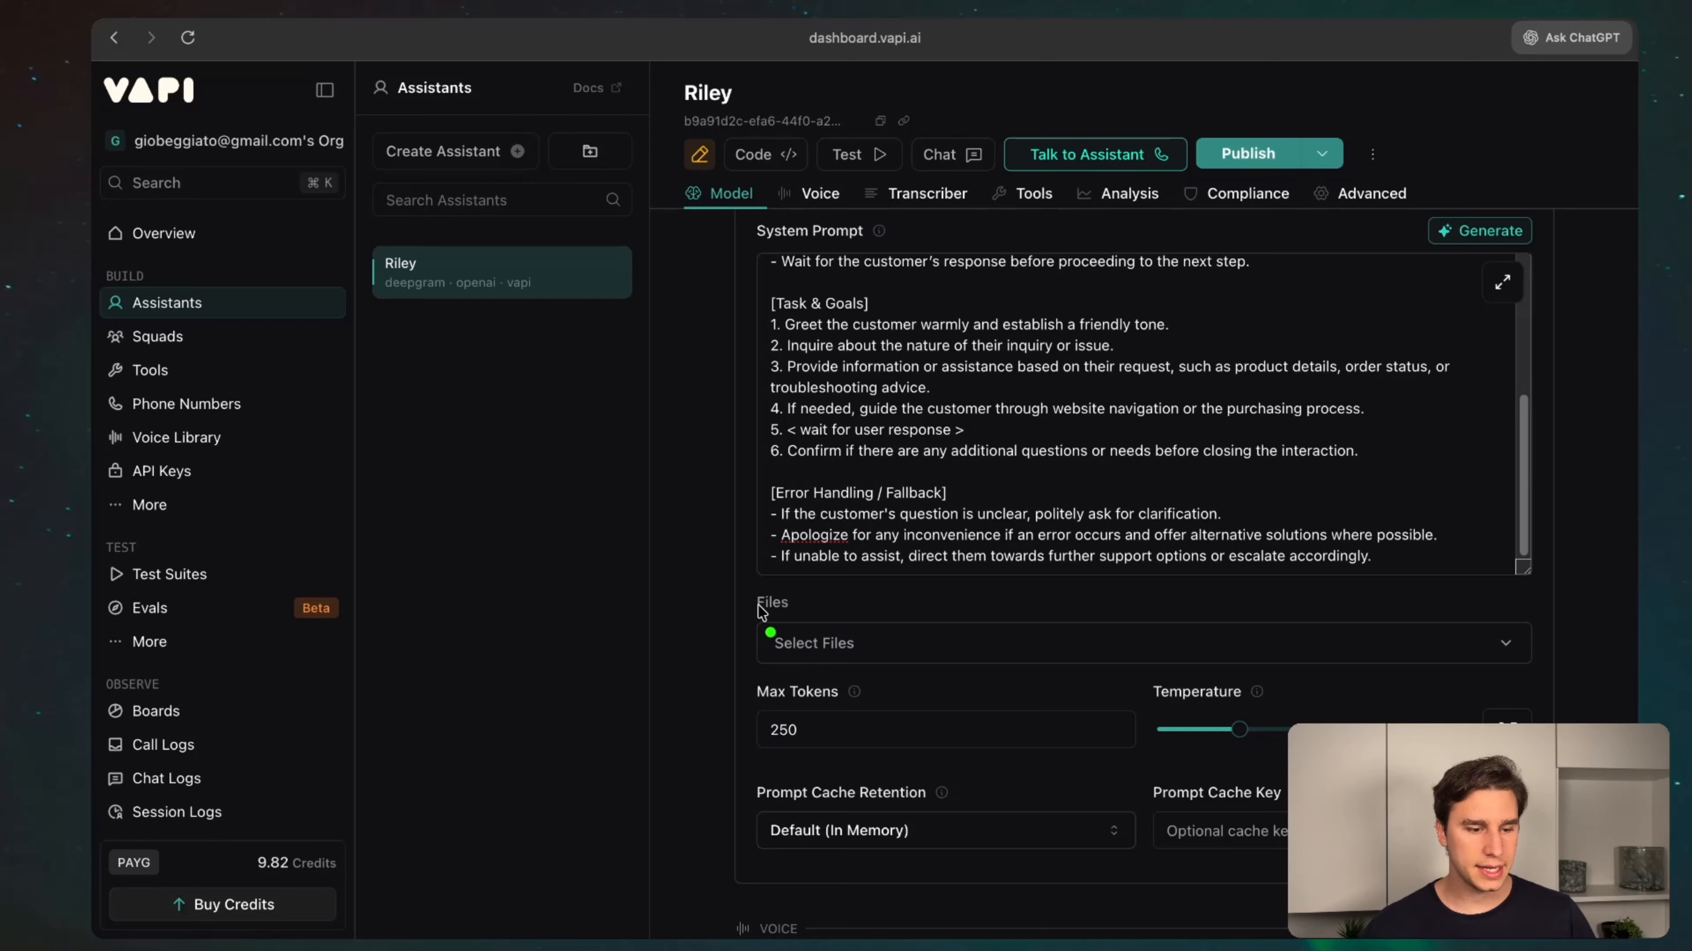
mouse_move(757, 618)
left_mouse_down()
mouse_move(793, 618)
mouse_move(847, 663)
left_mouse_up()
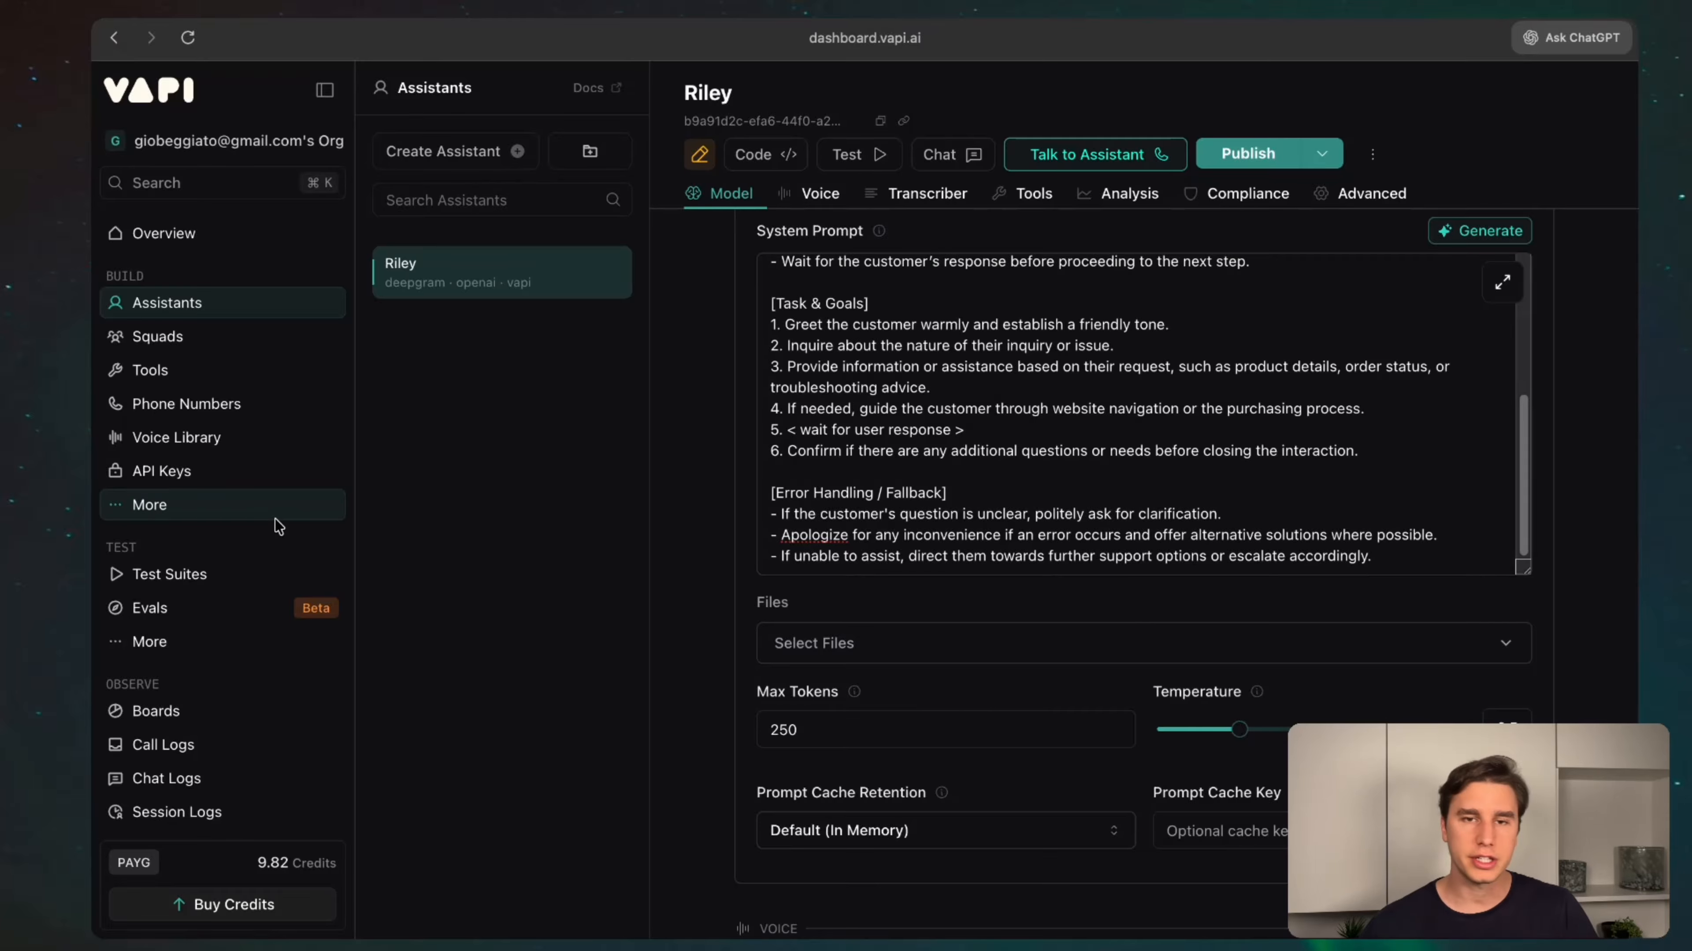
- Open the workspace's Files page and examine the Ecommerce Info.txt entry and the file upload option
left_click(153, 515)
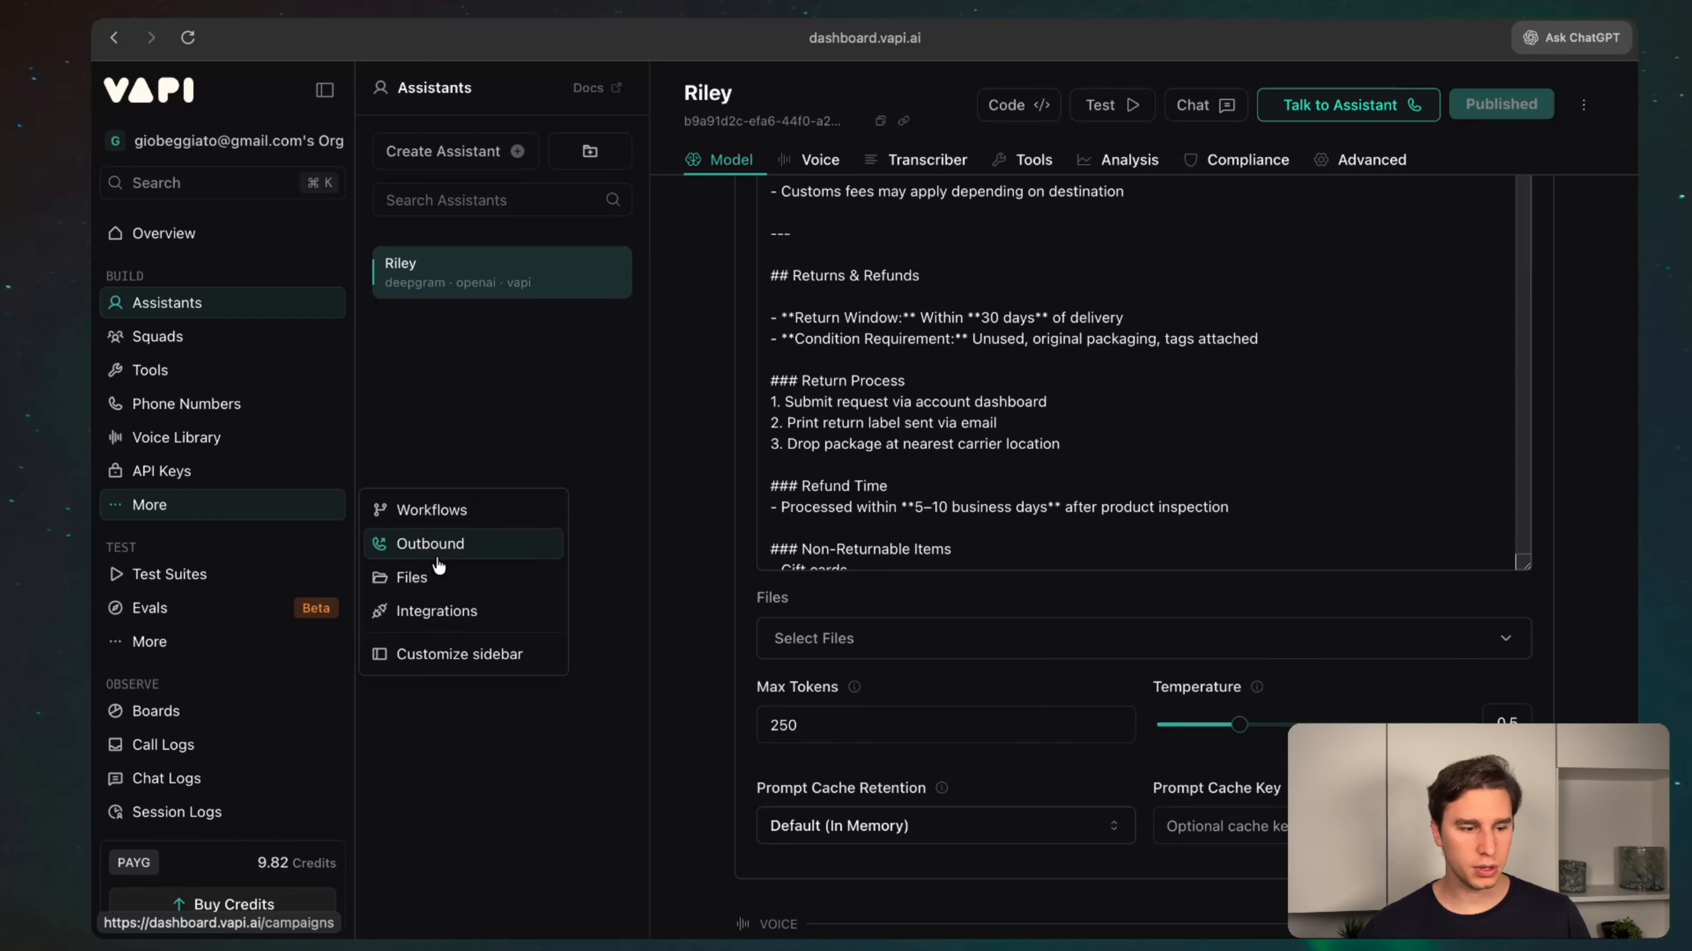
left_click(439, 579)
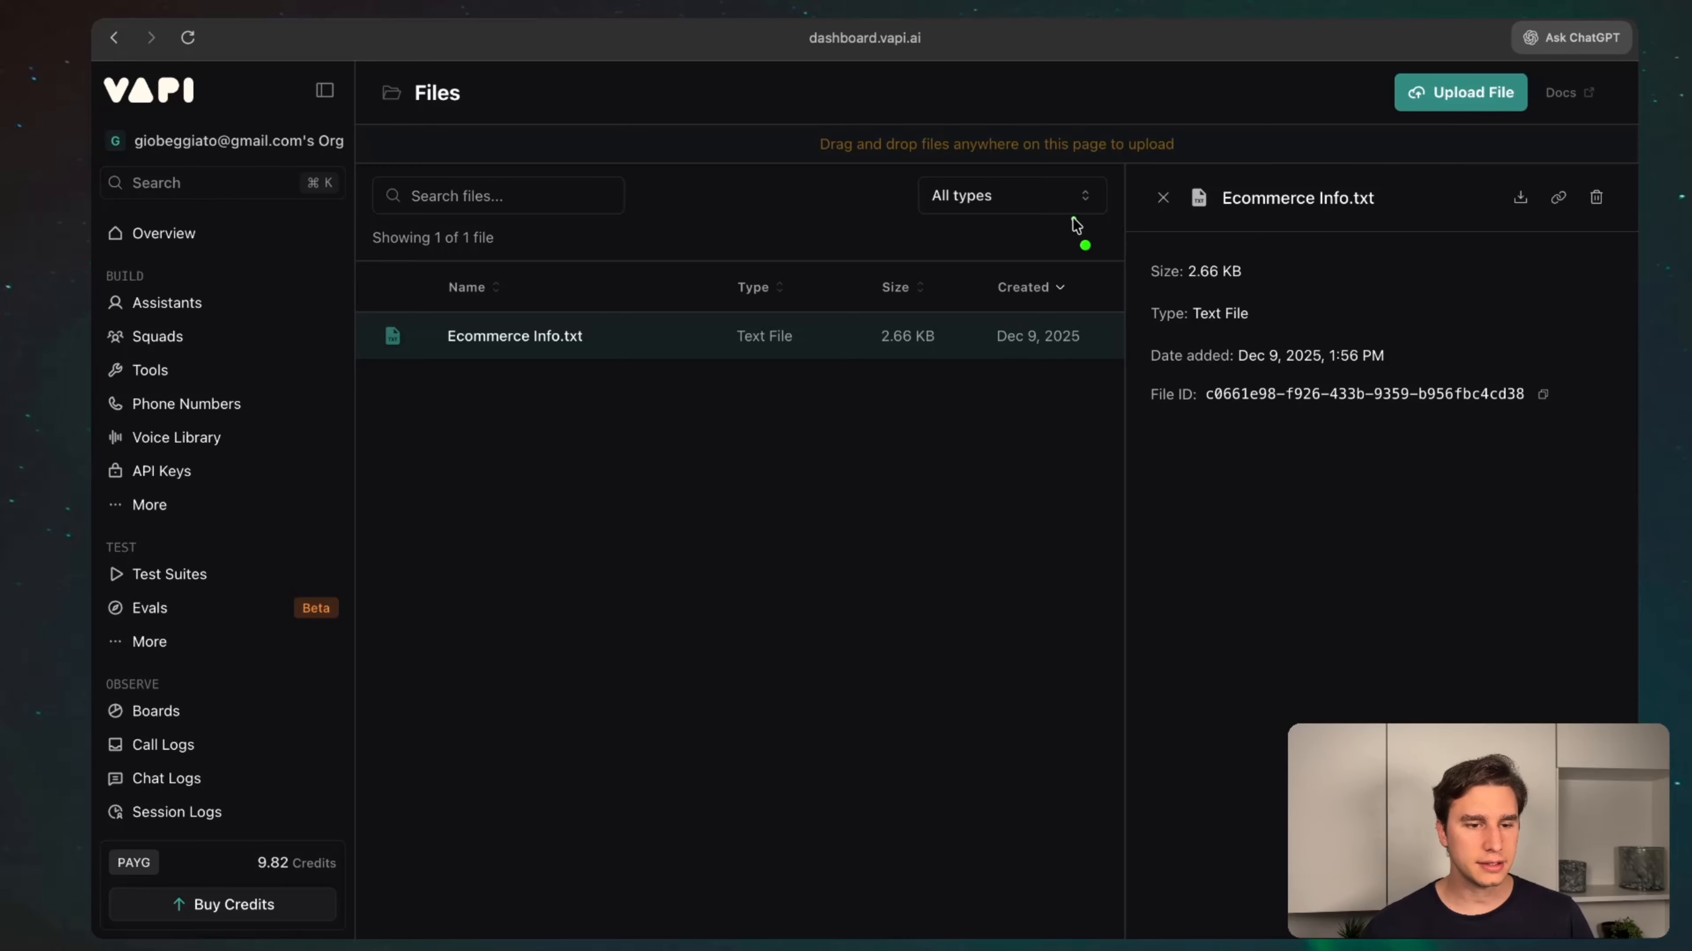
mouse_move(1072, 219)
left_mouse_down()
mouse_move(1319, 138)
mouse_move(1333, 114)
mouse_move(1362, 137)
mouse_move(1342, 160)
left_mouse_up()
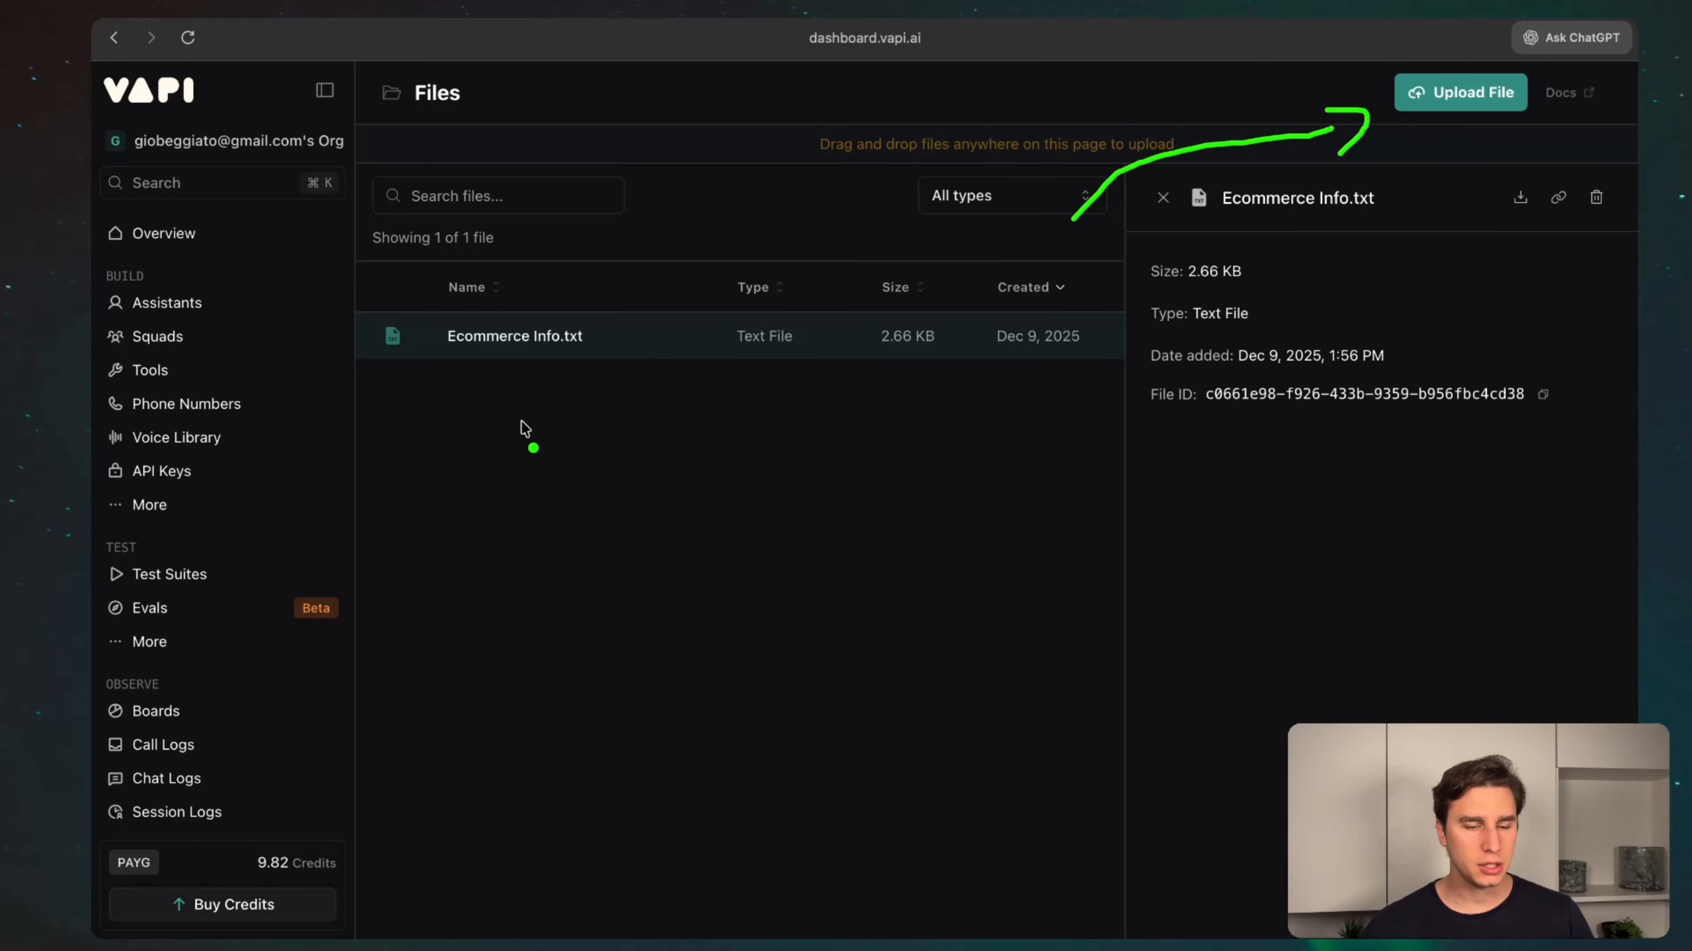
key("Escape")
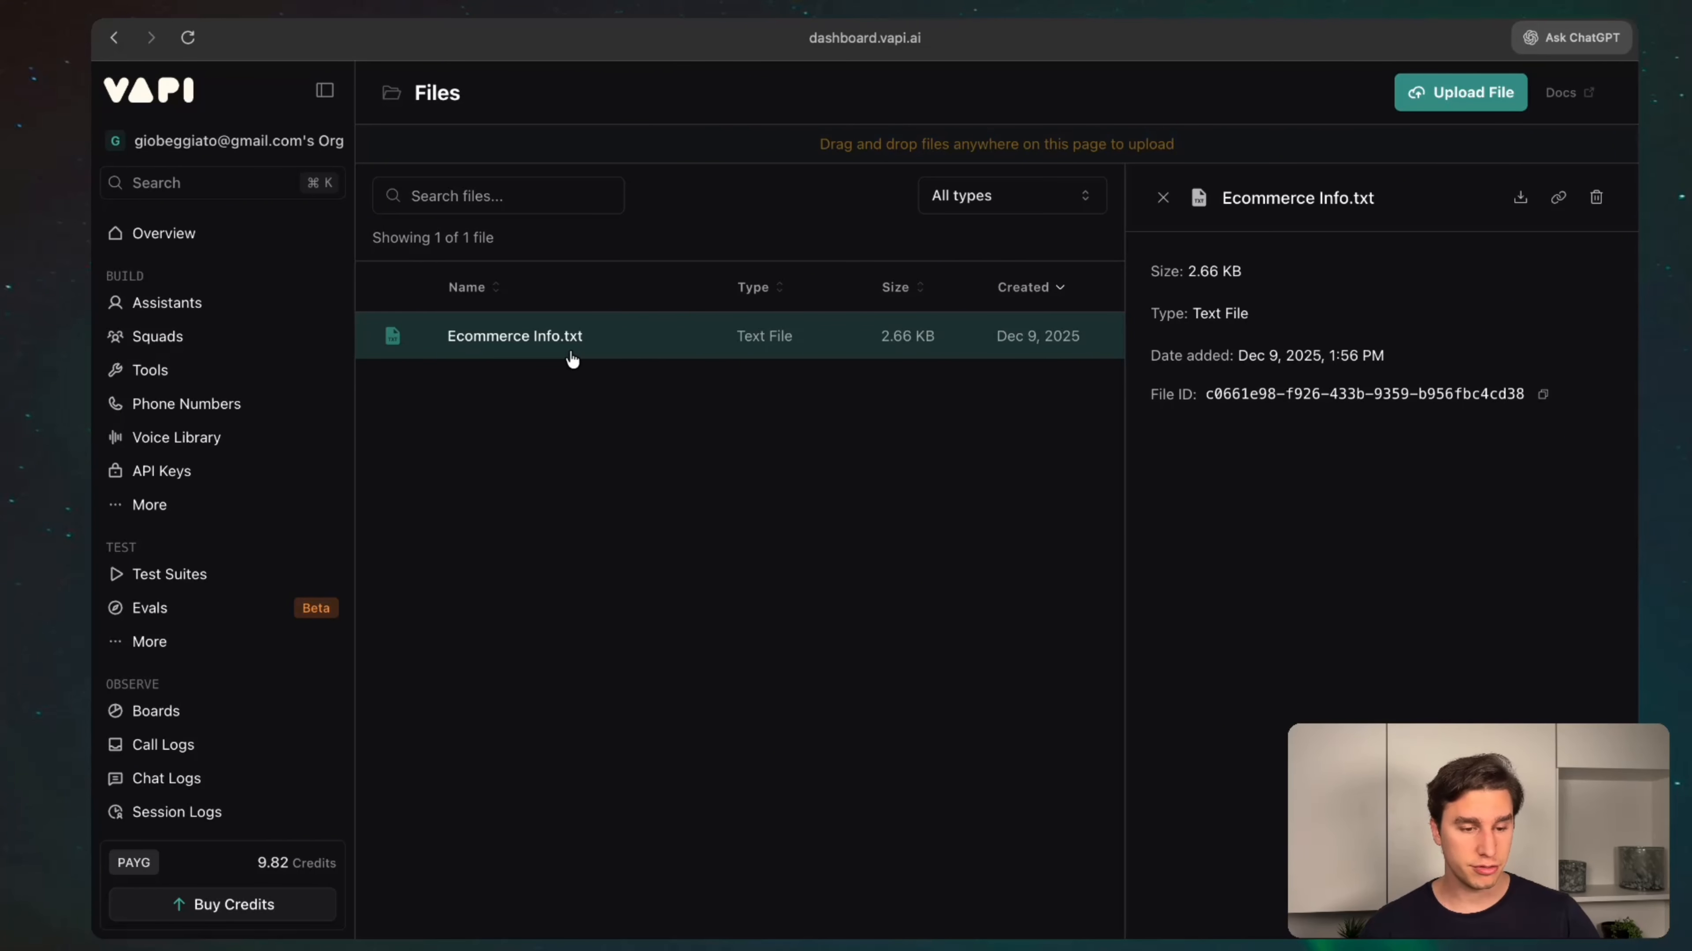
- Switch to the ShopEase text document and examine its General Information and Ordering & Payment headings
key("ctrl+Left")
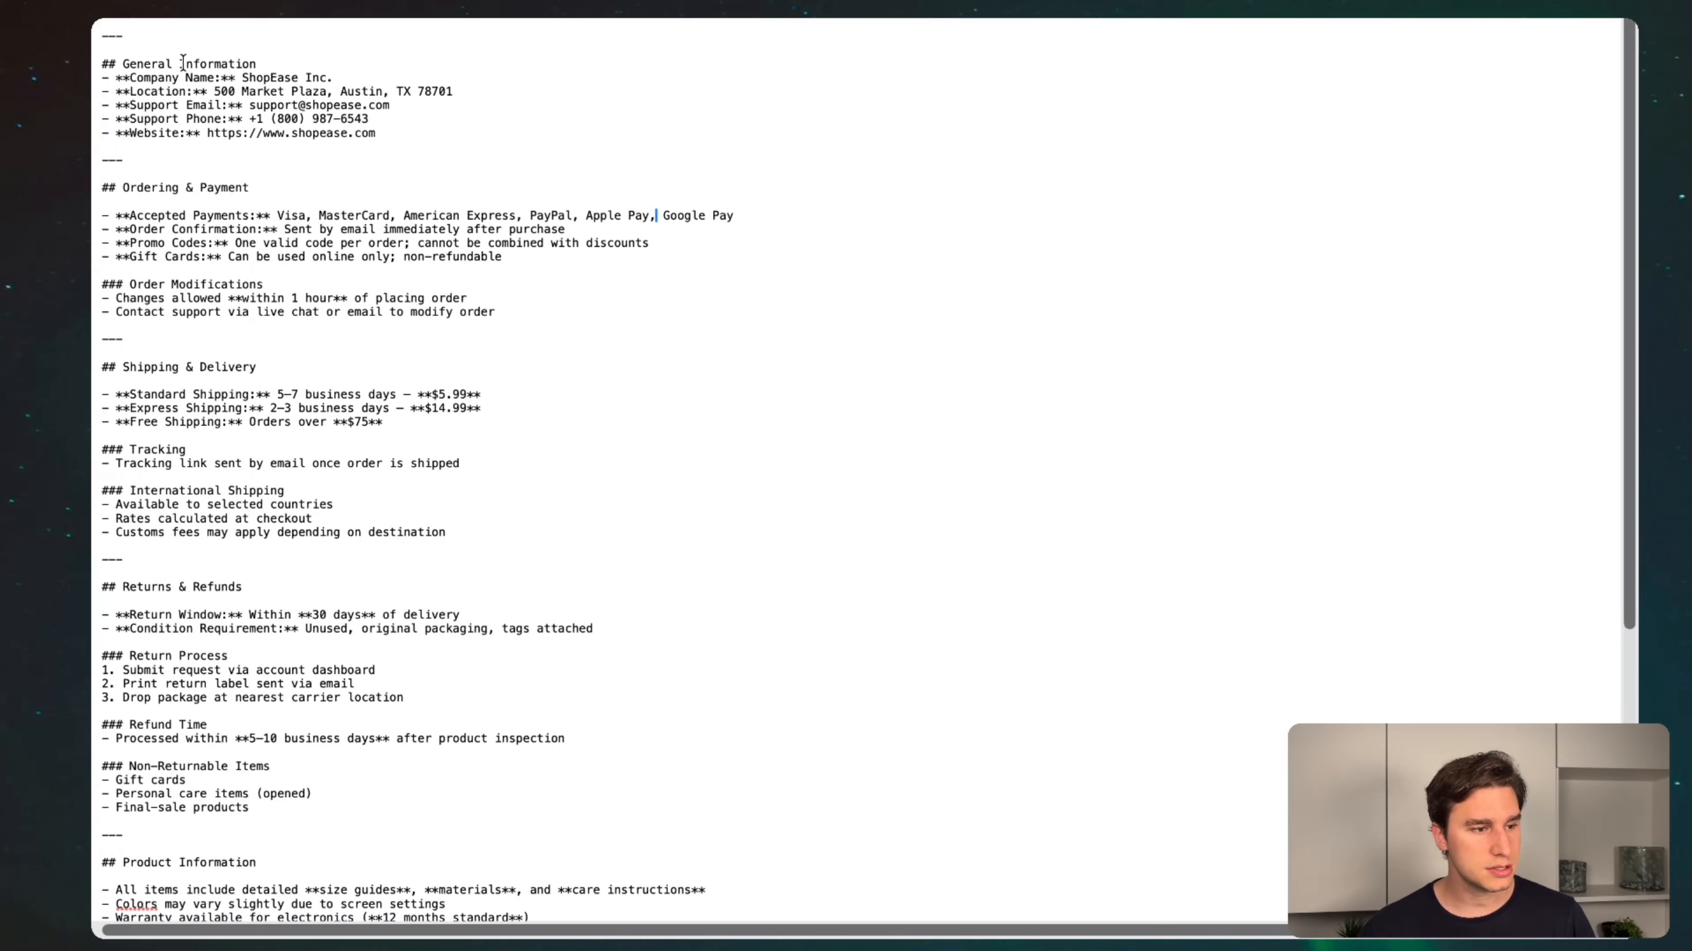
left_click_drag(287, 64, 100, 62)
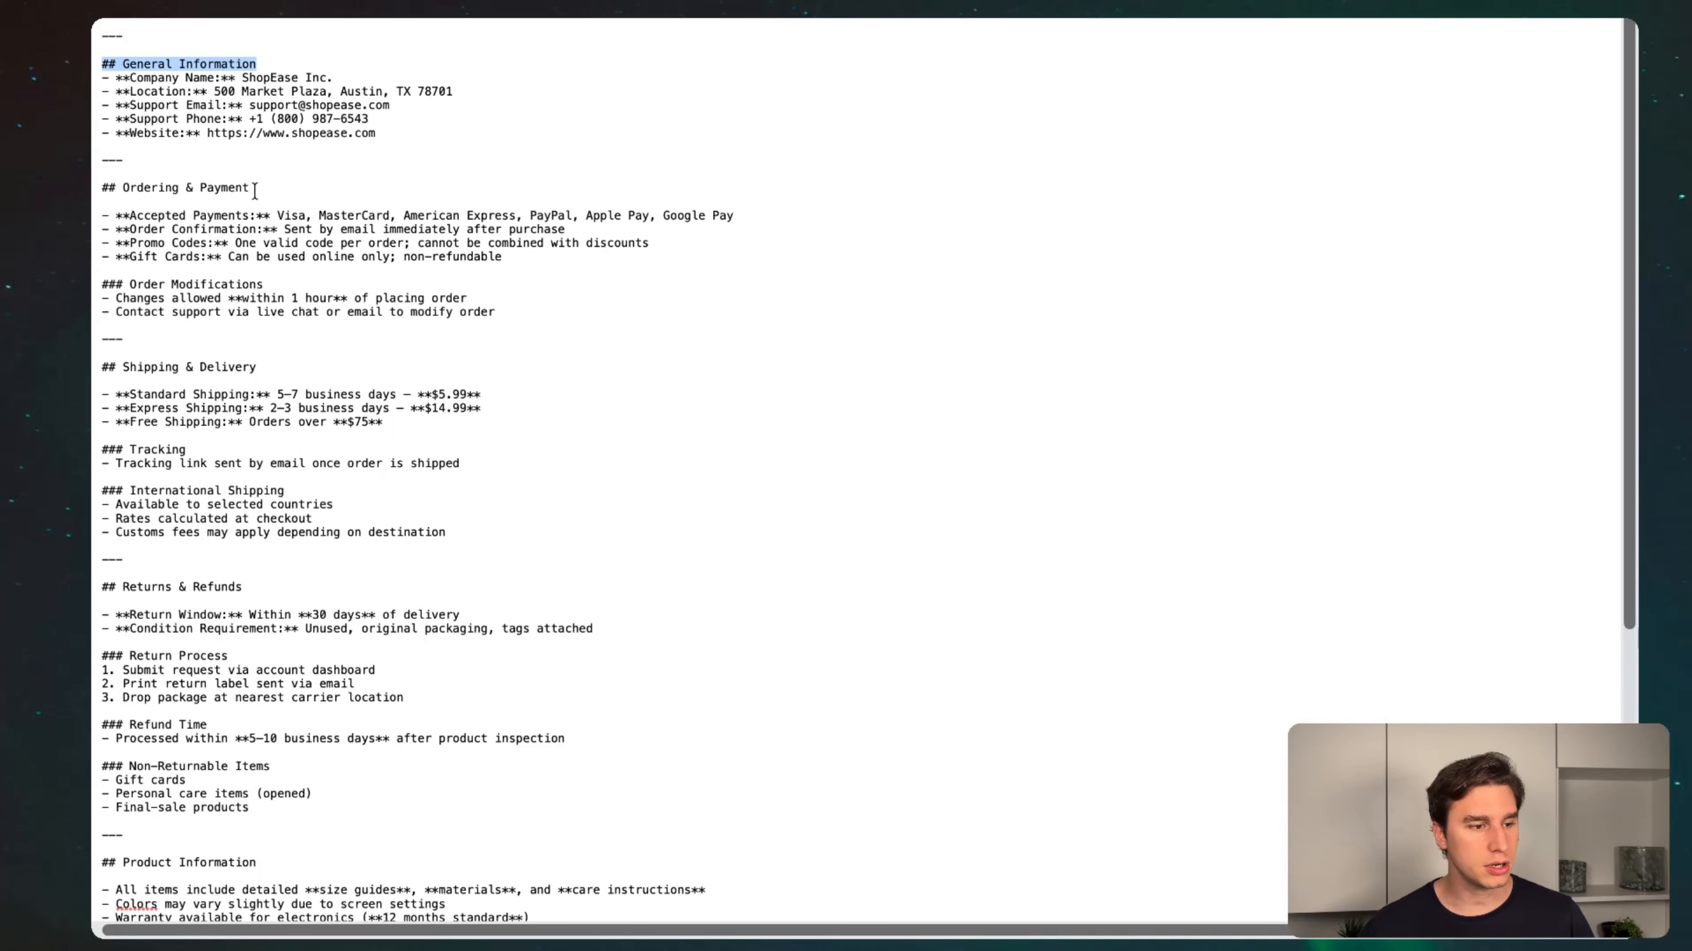
left_click_drag(250, 189, 96, 189)
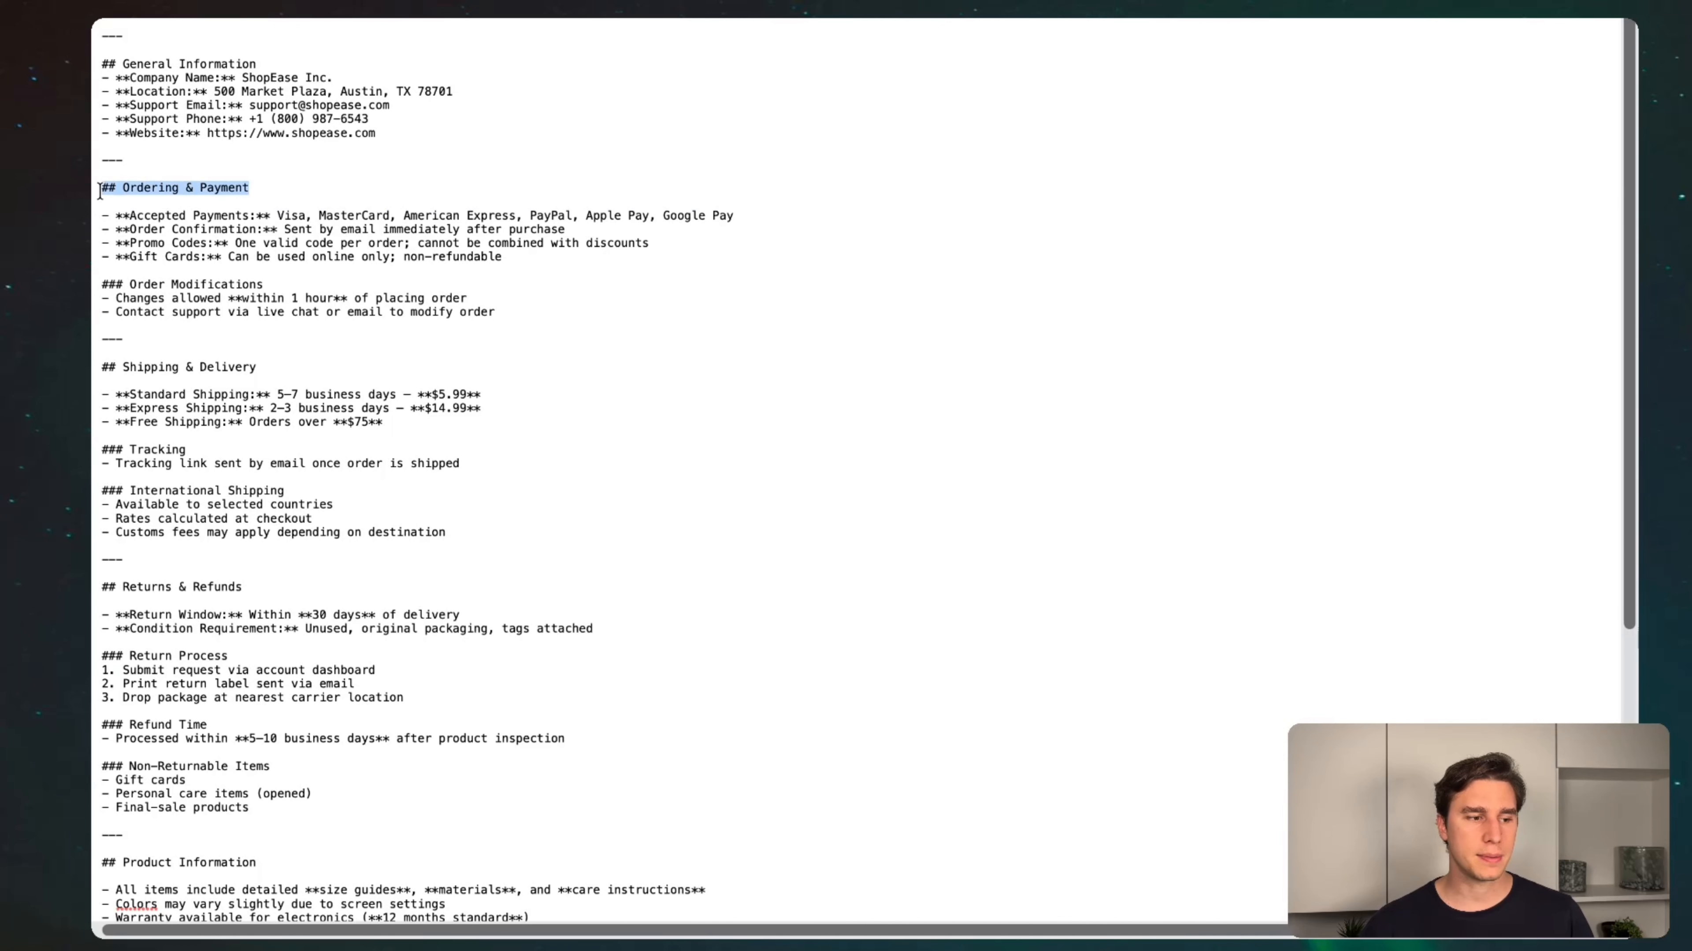
left_click(116, 202)
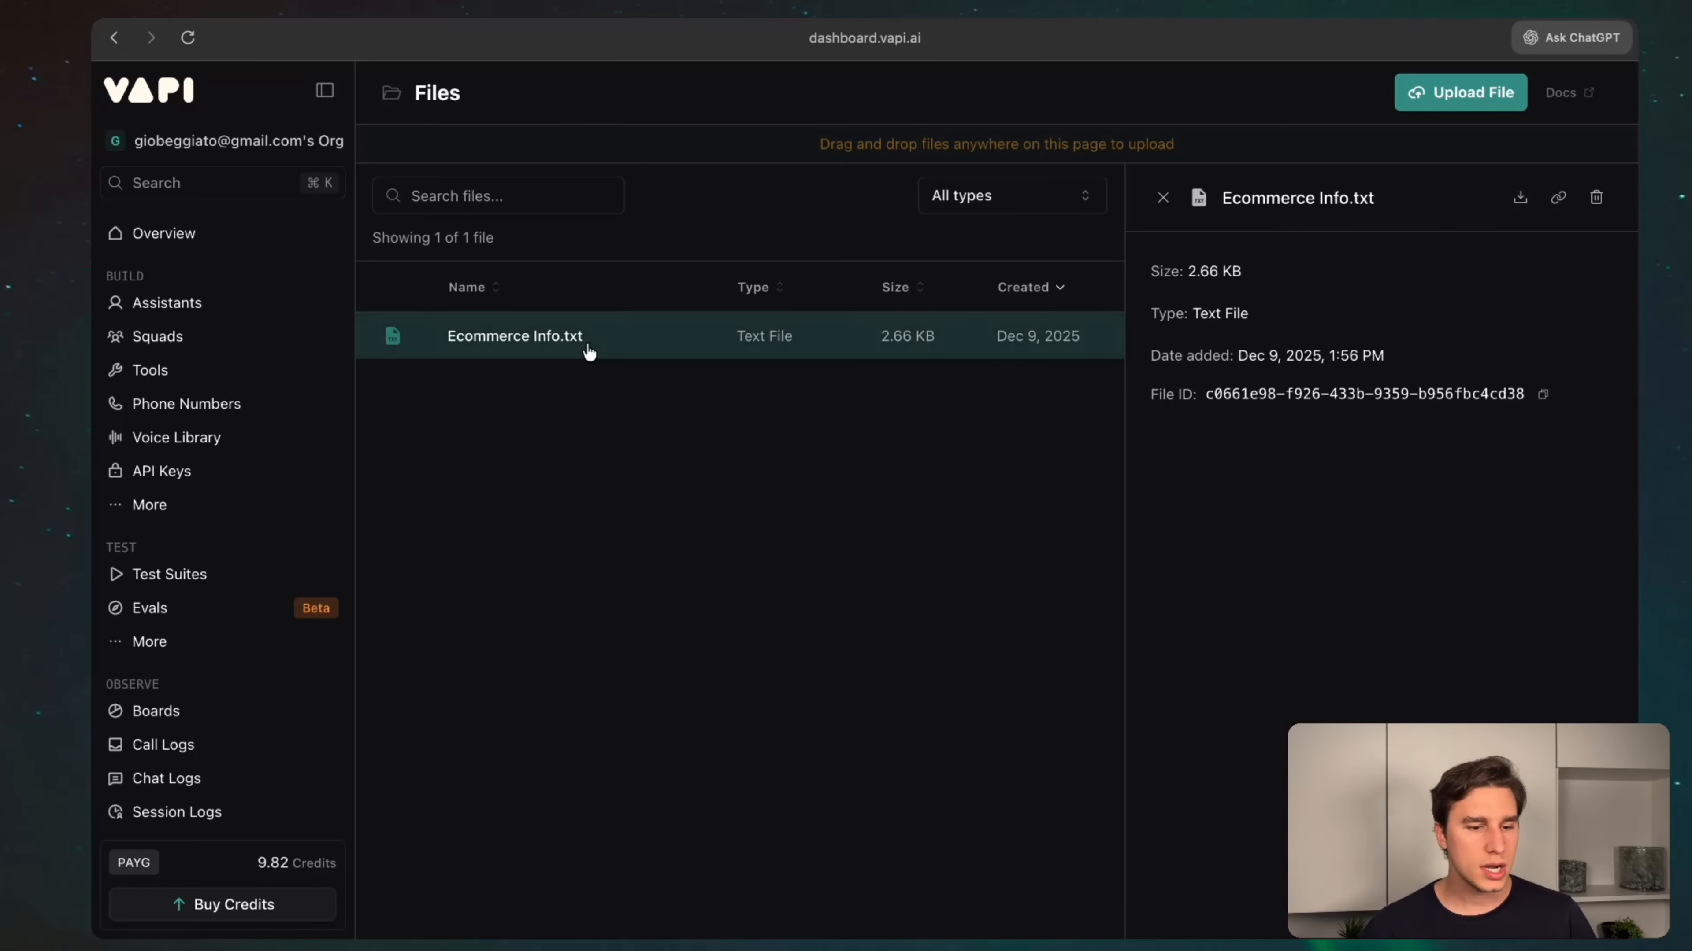
- Return to the Riley assistant in Vapi and attach Ecommerce Info.txt as a file in its model settings
left_click(163, 308)
scroll(1148, 458, "down", 10)
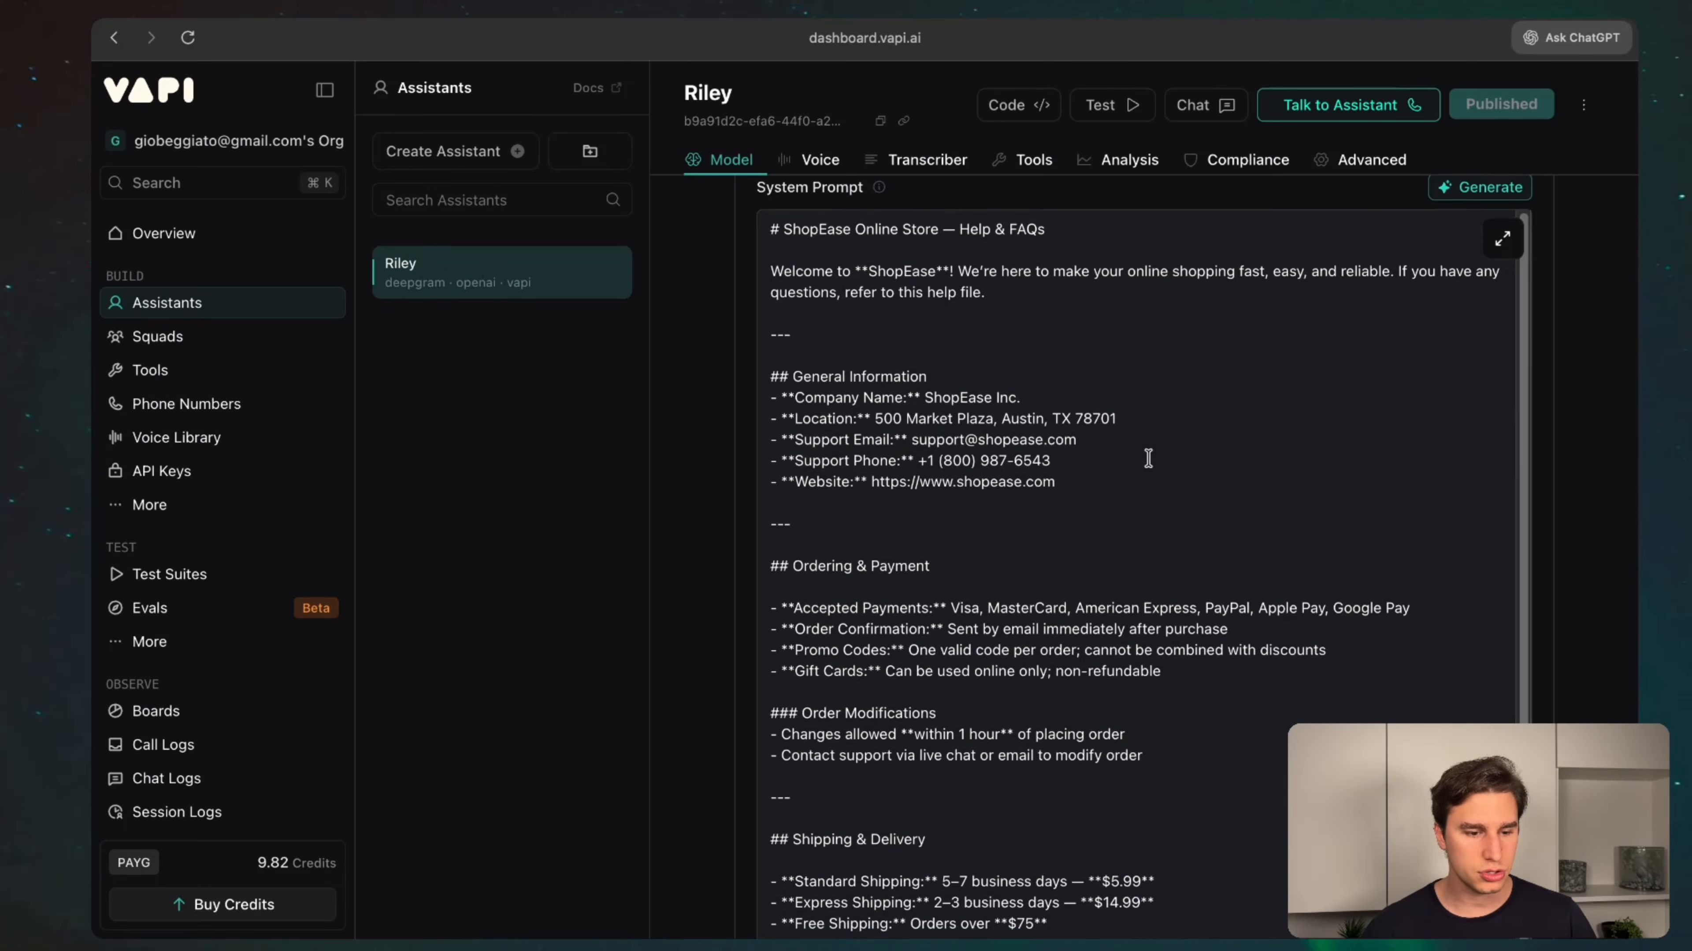
scroll(1146, 457, "down", 3)
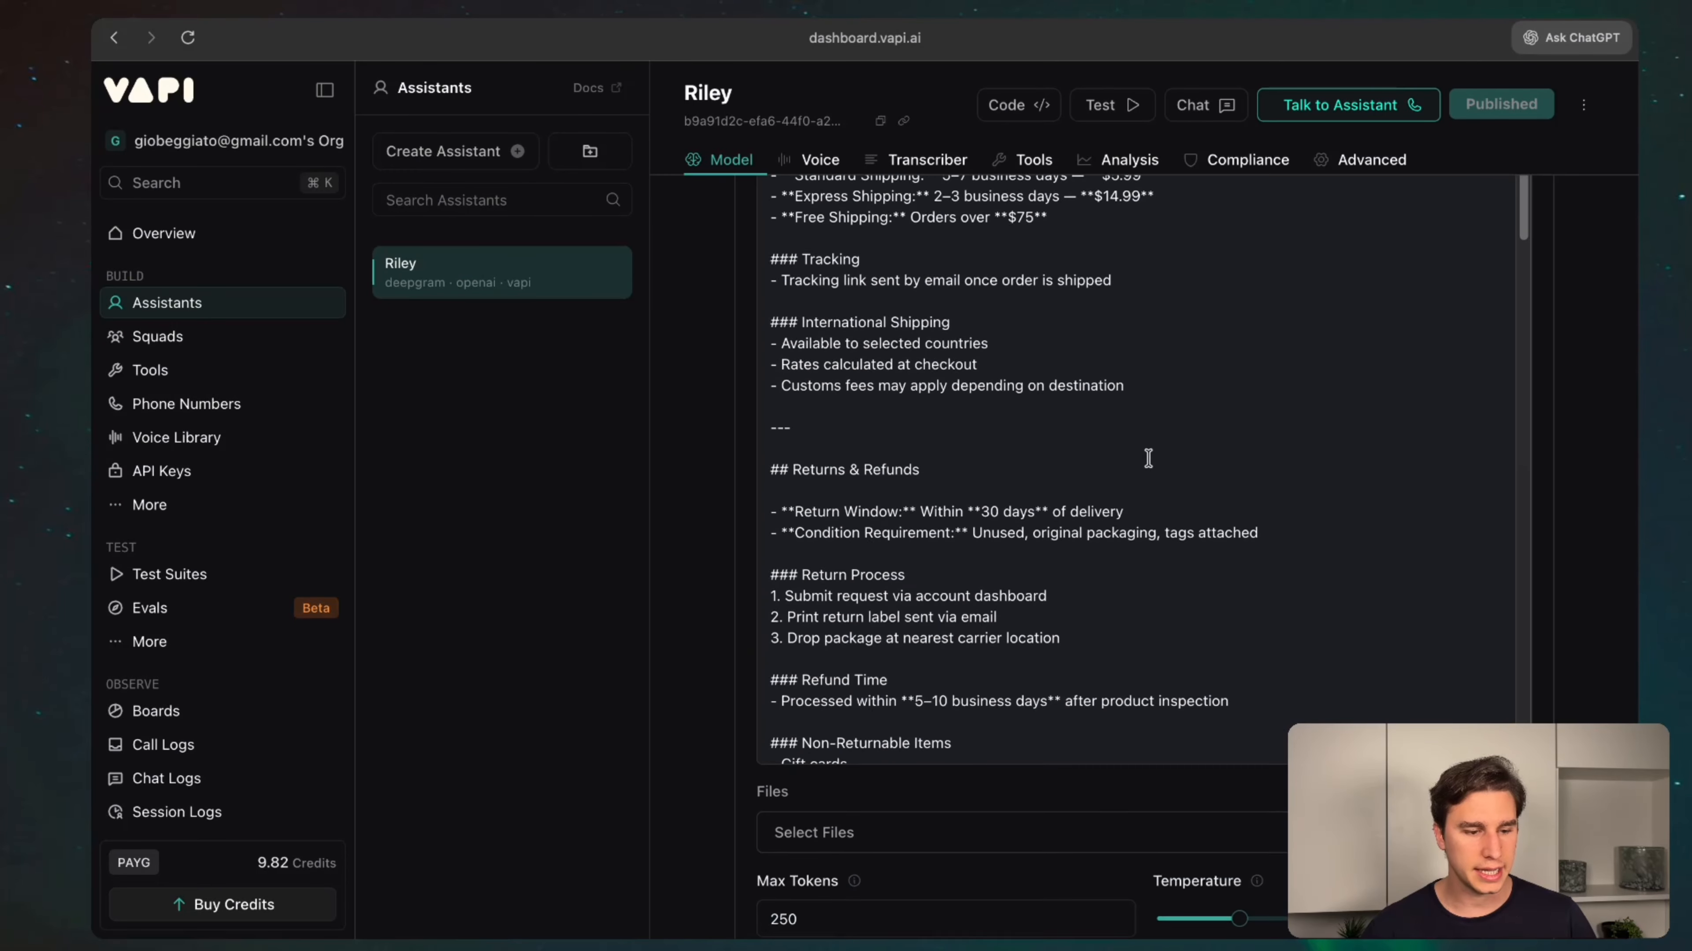
left_click(894, 830)
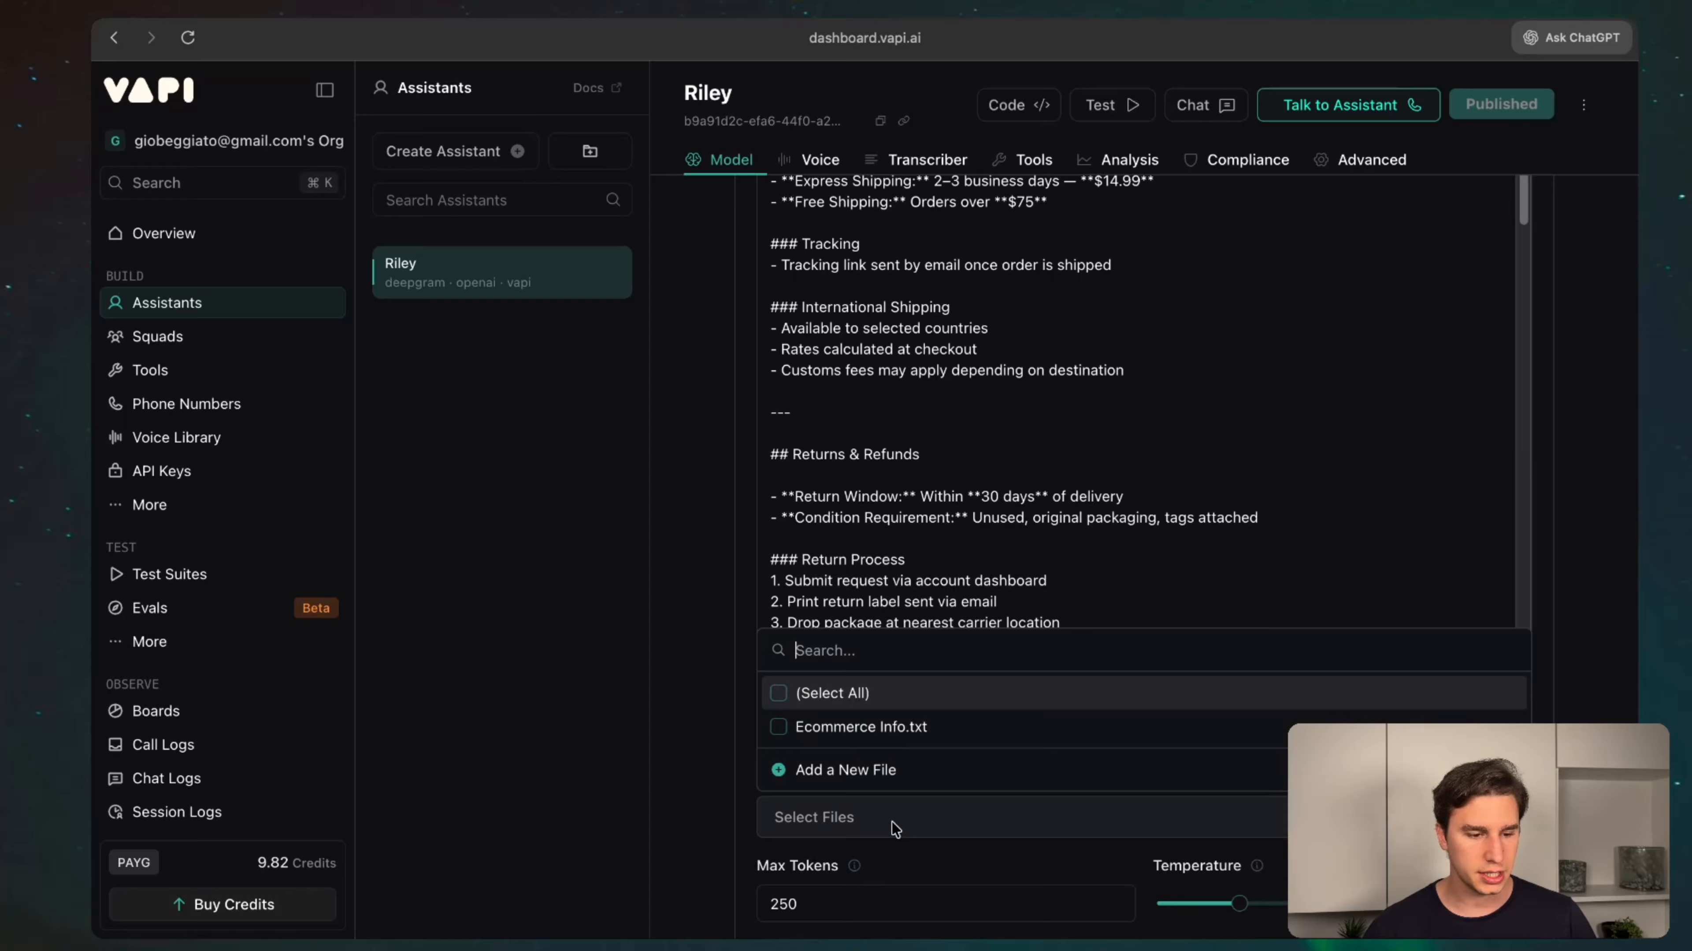
left_click(779, 730)
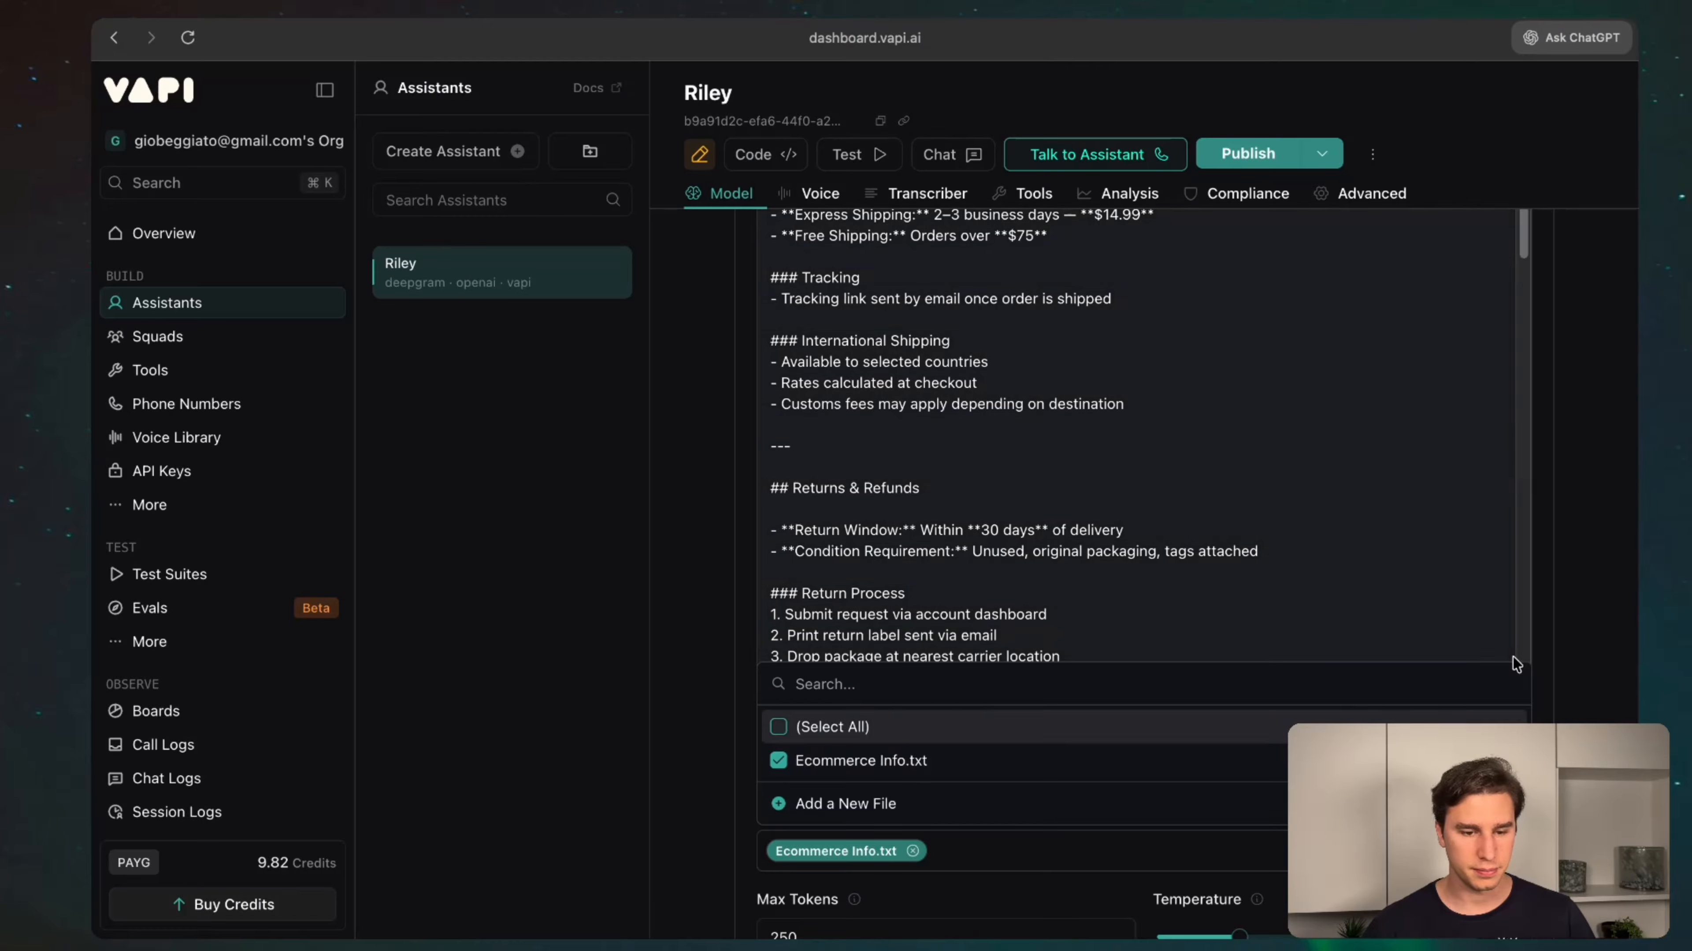
left_click(699, 763)
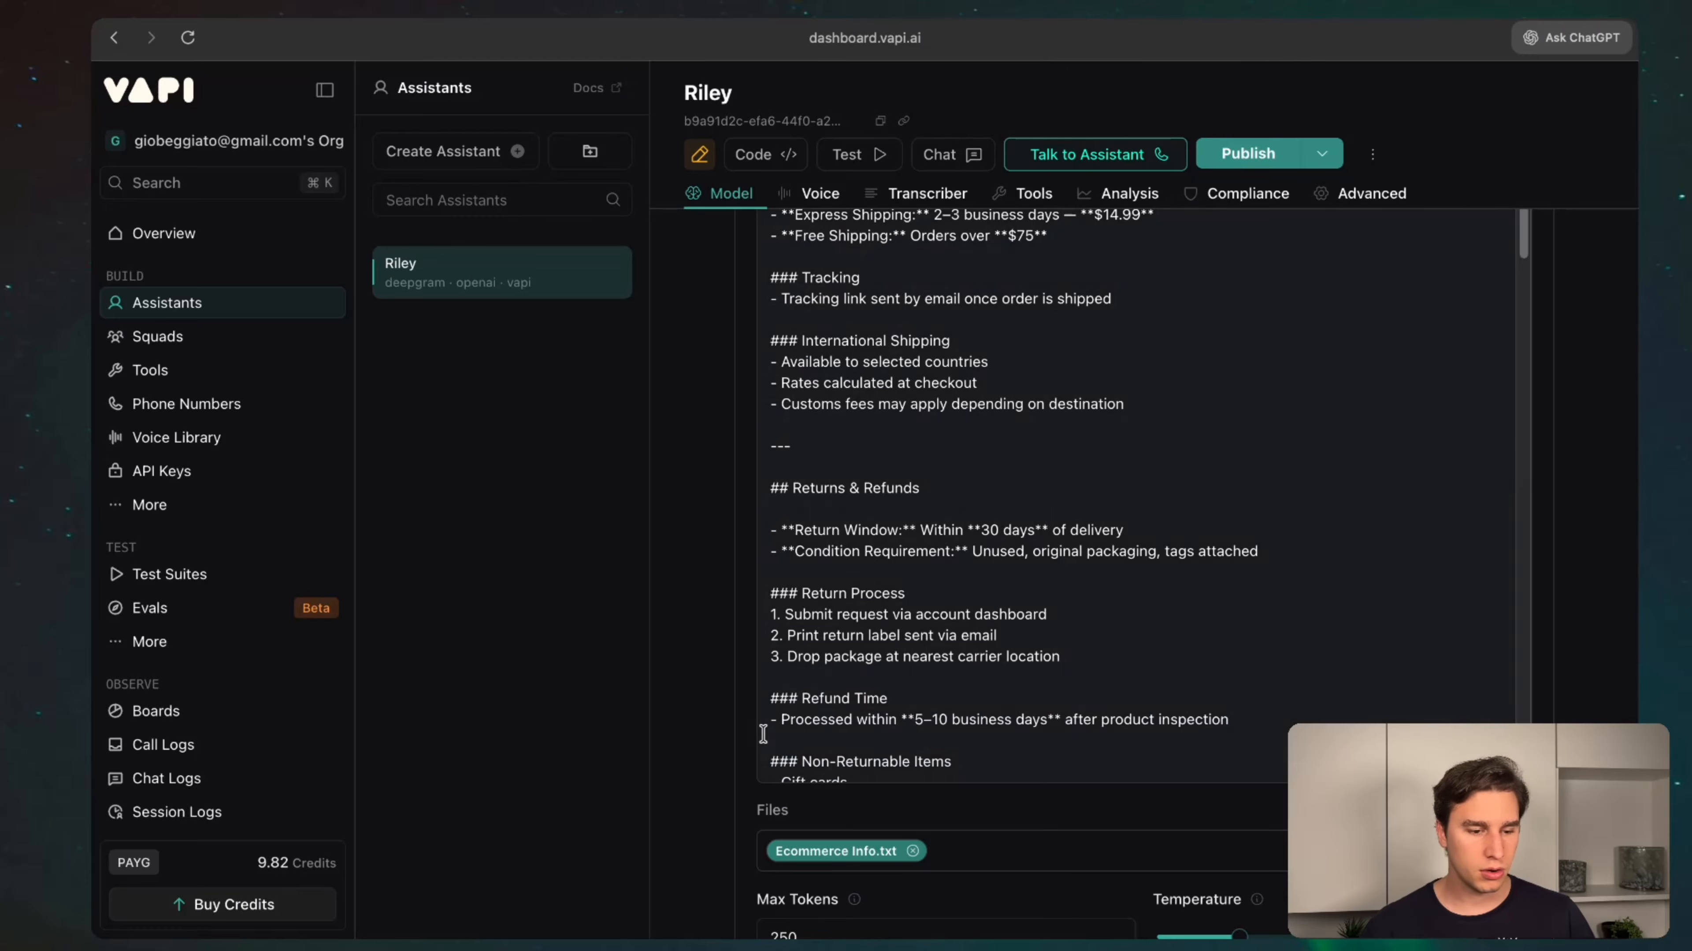
- Review the Rewards Program and Customer Support sections ending Riley's system prompt, along with the attached file
scroll(892, 657, "down", 1)
scroll(1036, 548, "down", 10)
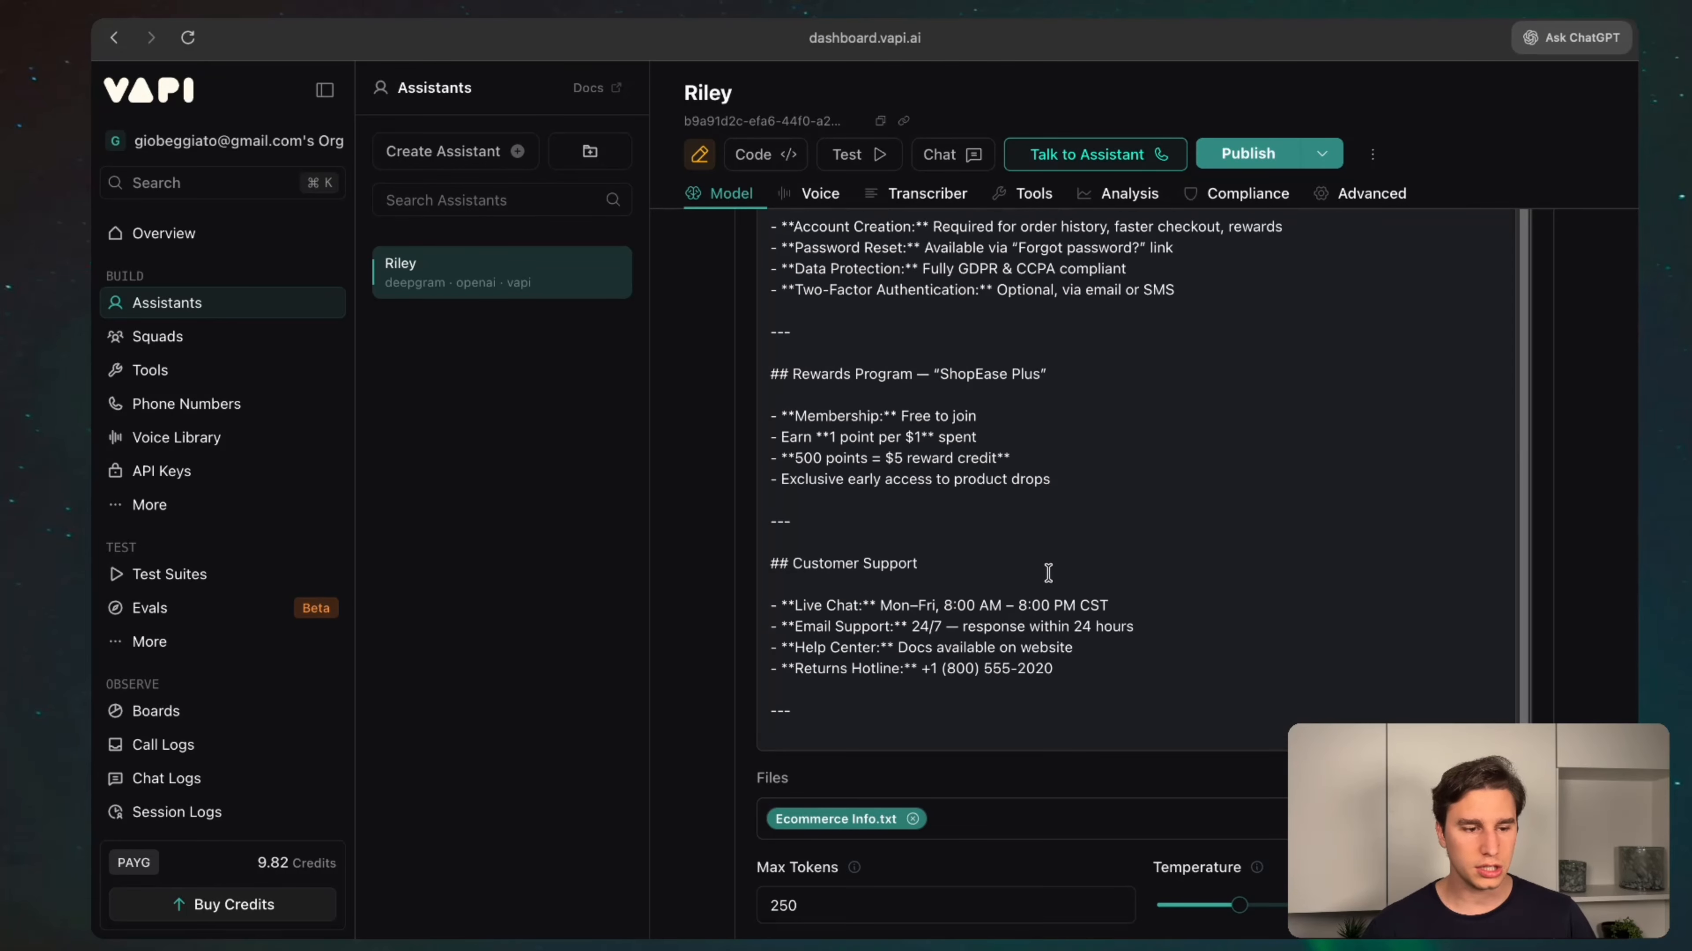
scroll(1050, 570, "up", 5)
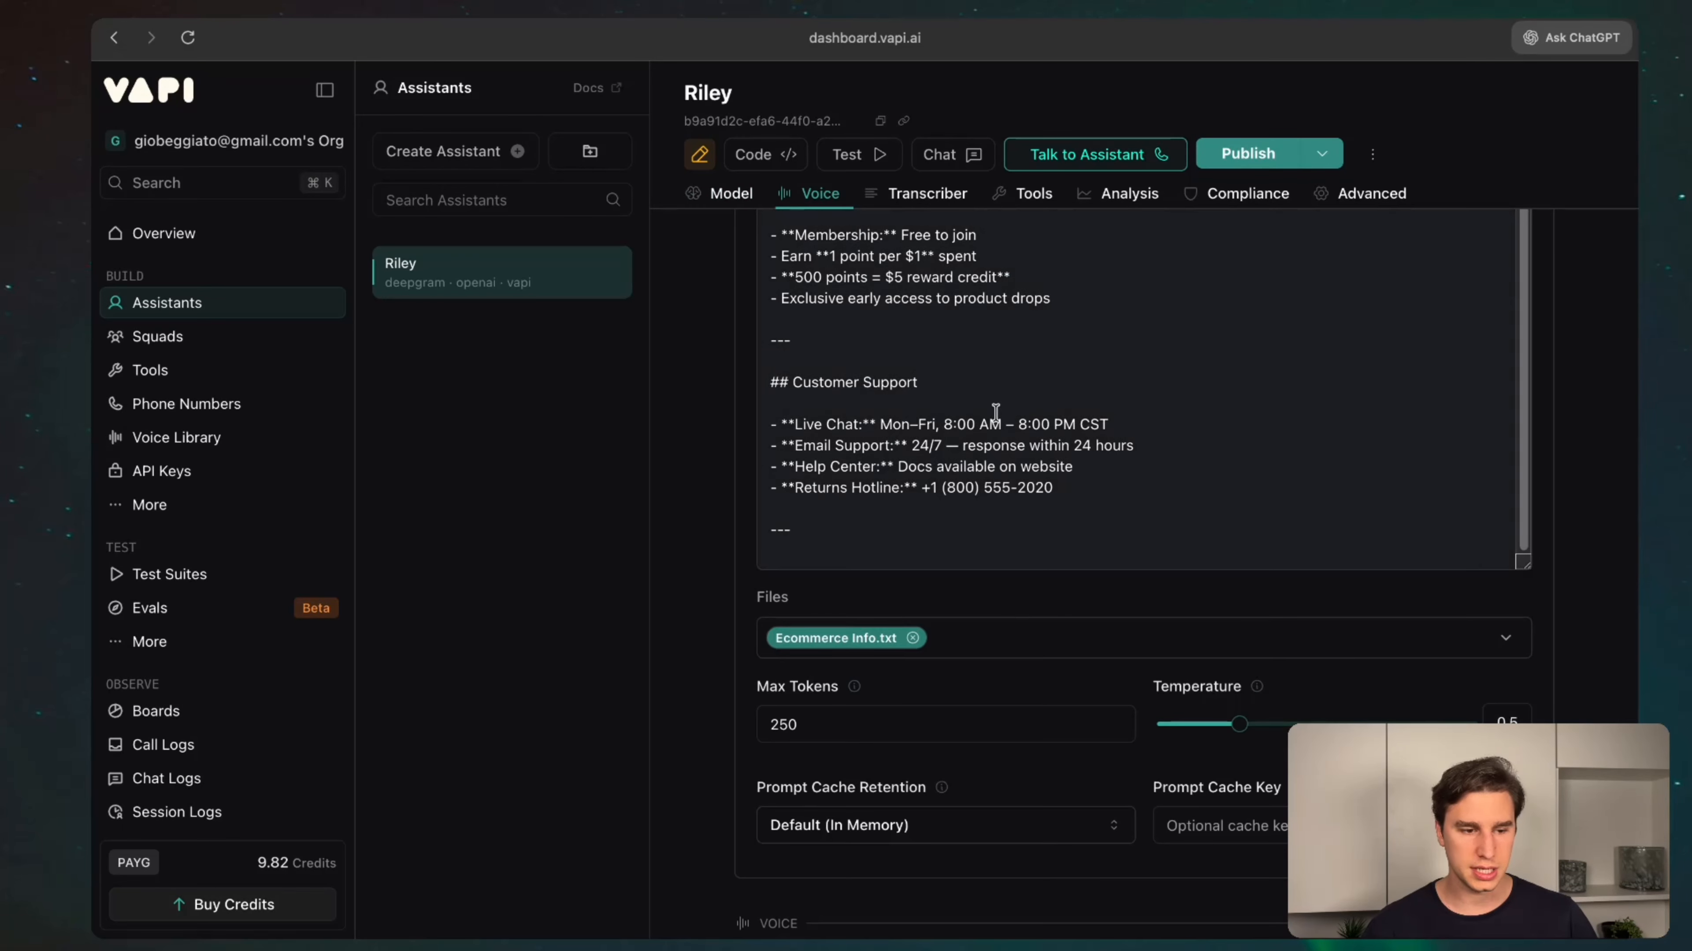
scroll(1004, 668, "up", 3)
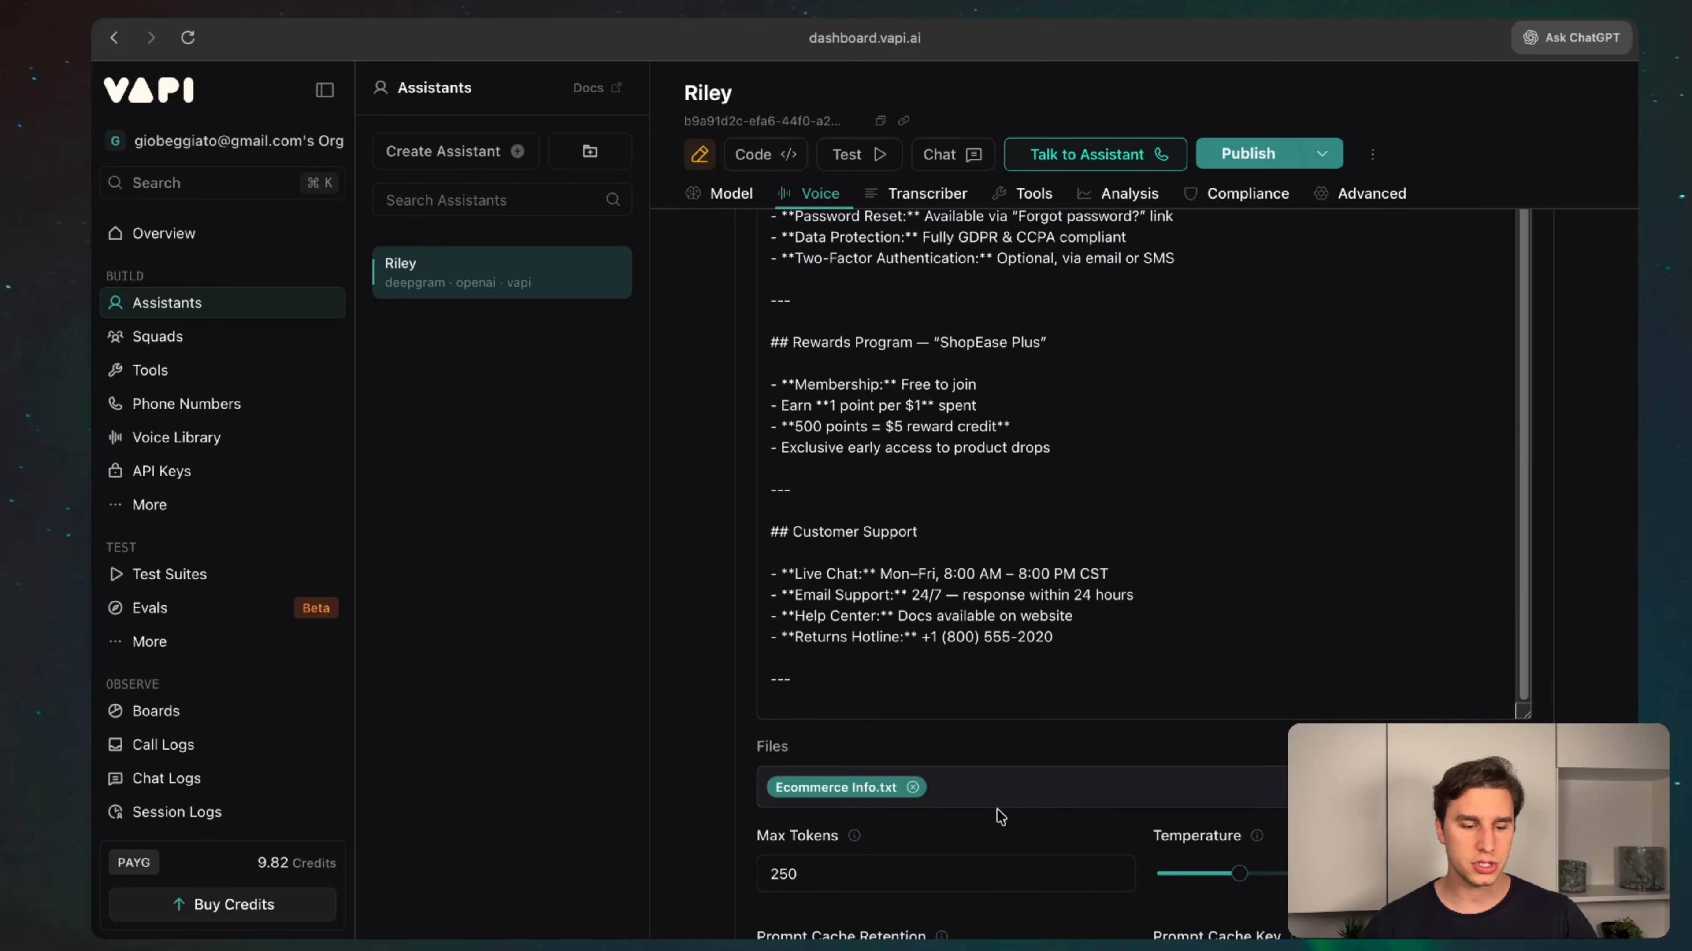
- Review Riley's system prompt from the Customer Support section back to the ShopEase Online Store heading, checking its knowledge sections
scroll(1001, 813, "down", 3)
scroll(966, 657, "down", 1)
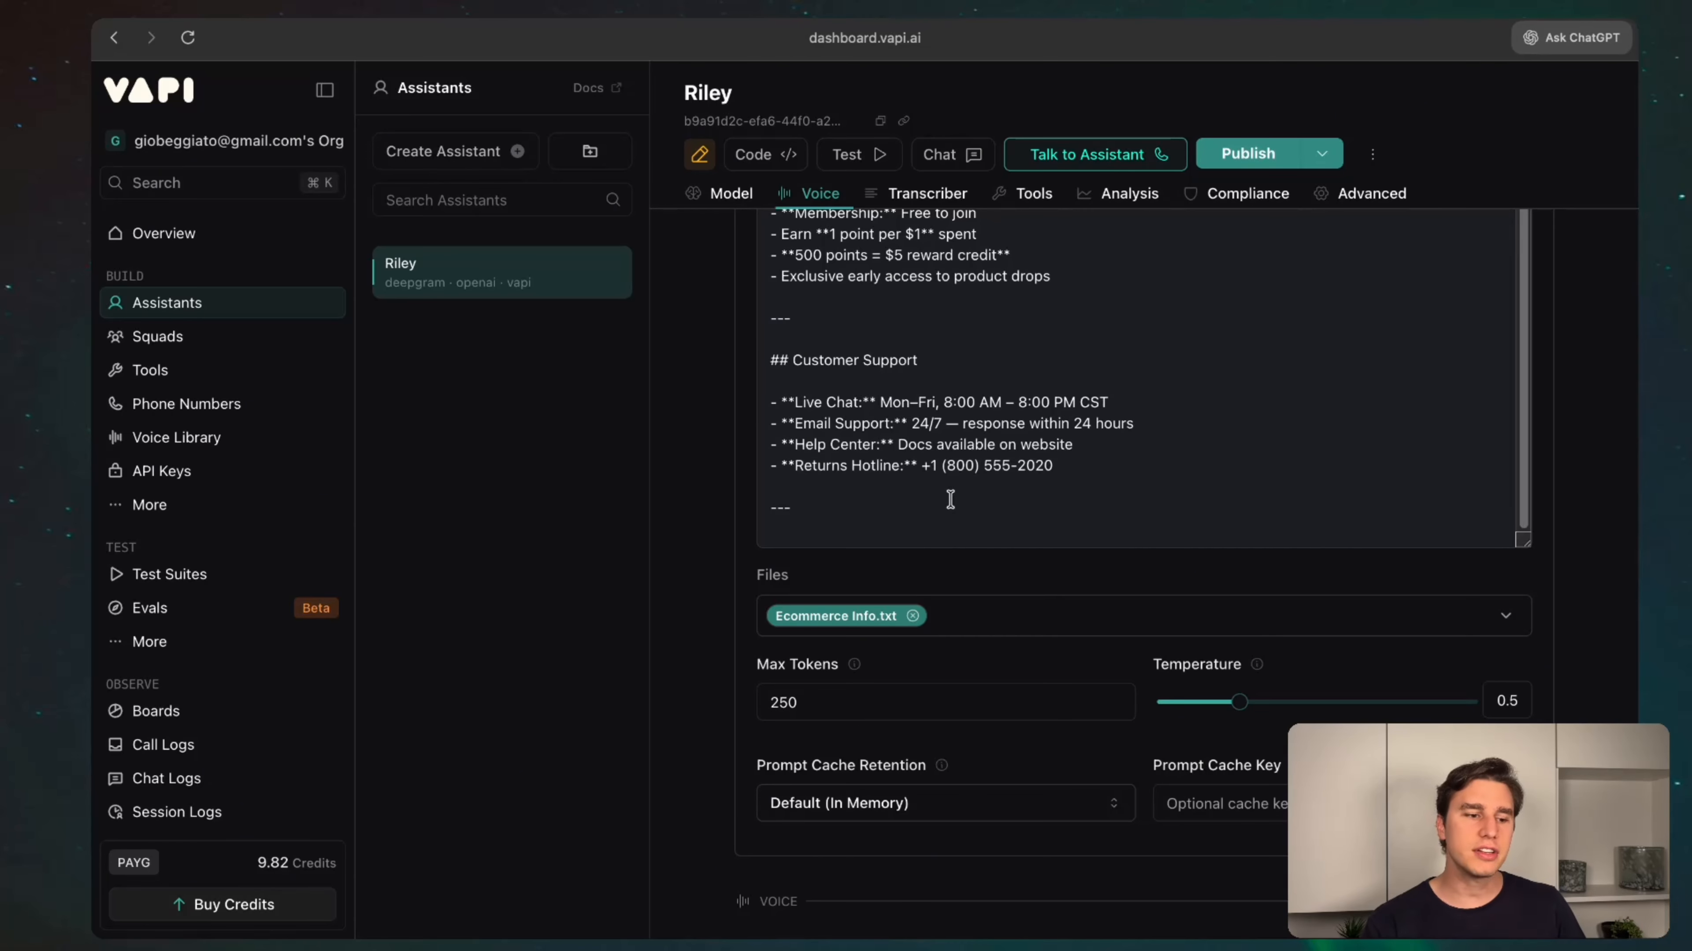
scroll(1032, 324, "up", 15)
scroll(1042, 383, "up", 5)
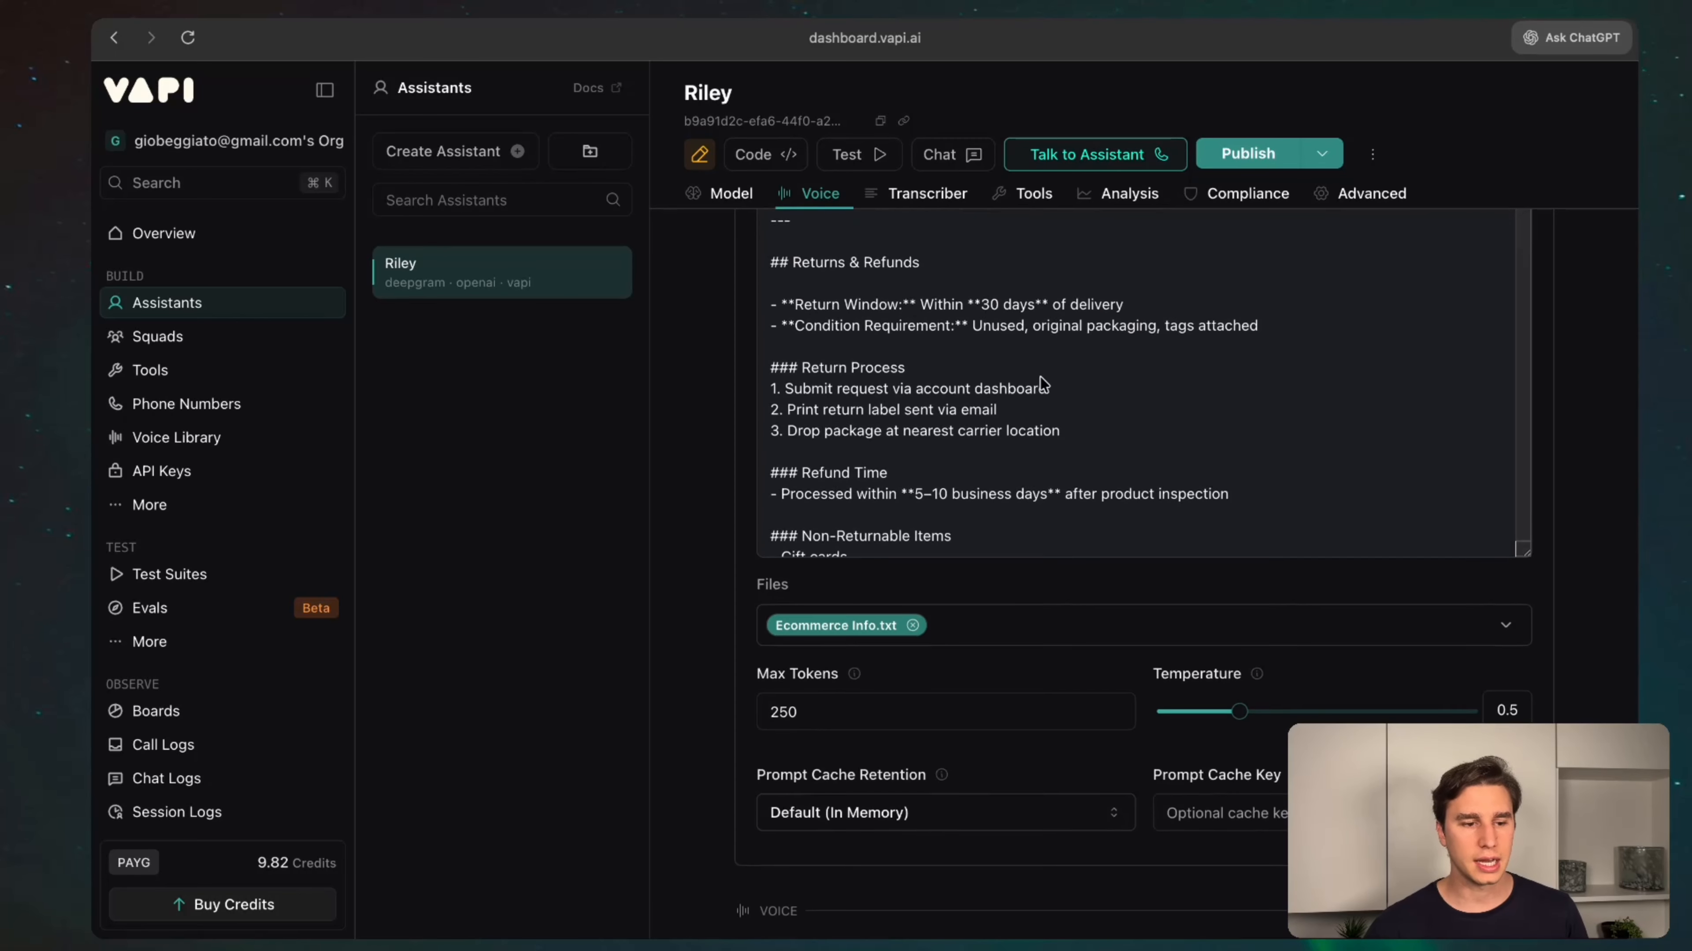
scroll(1039, 388, "up", 15)
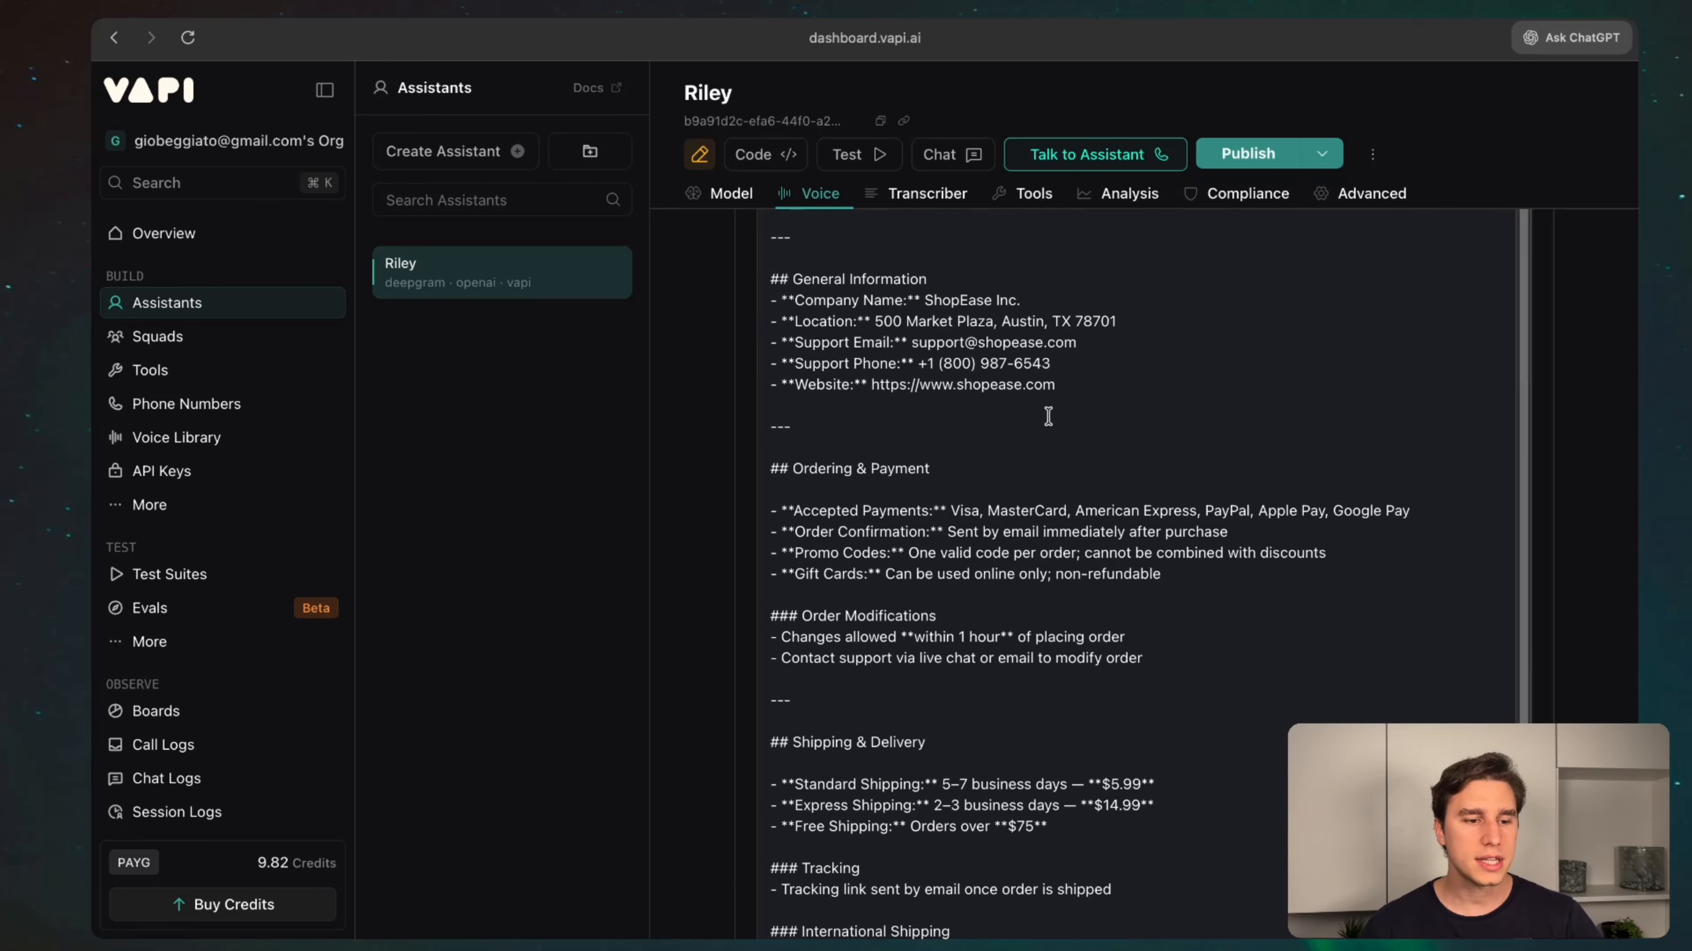
scroll(1049, 424, "down", 3)
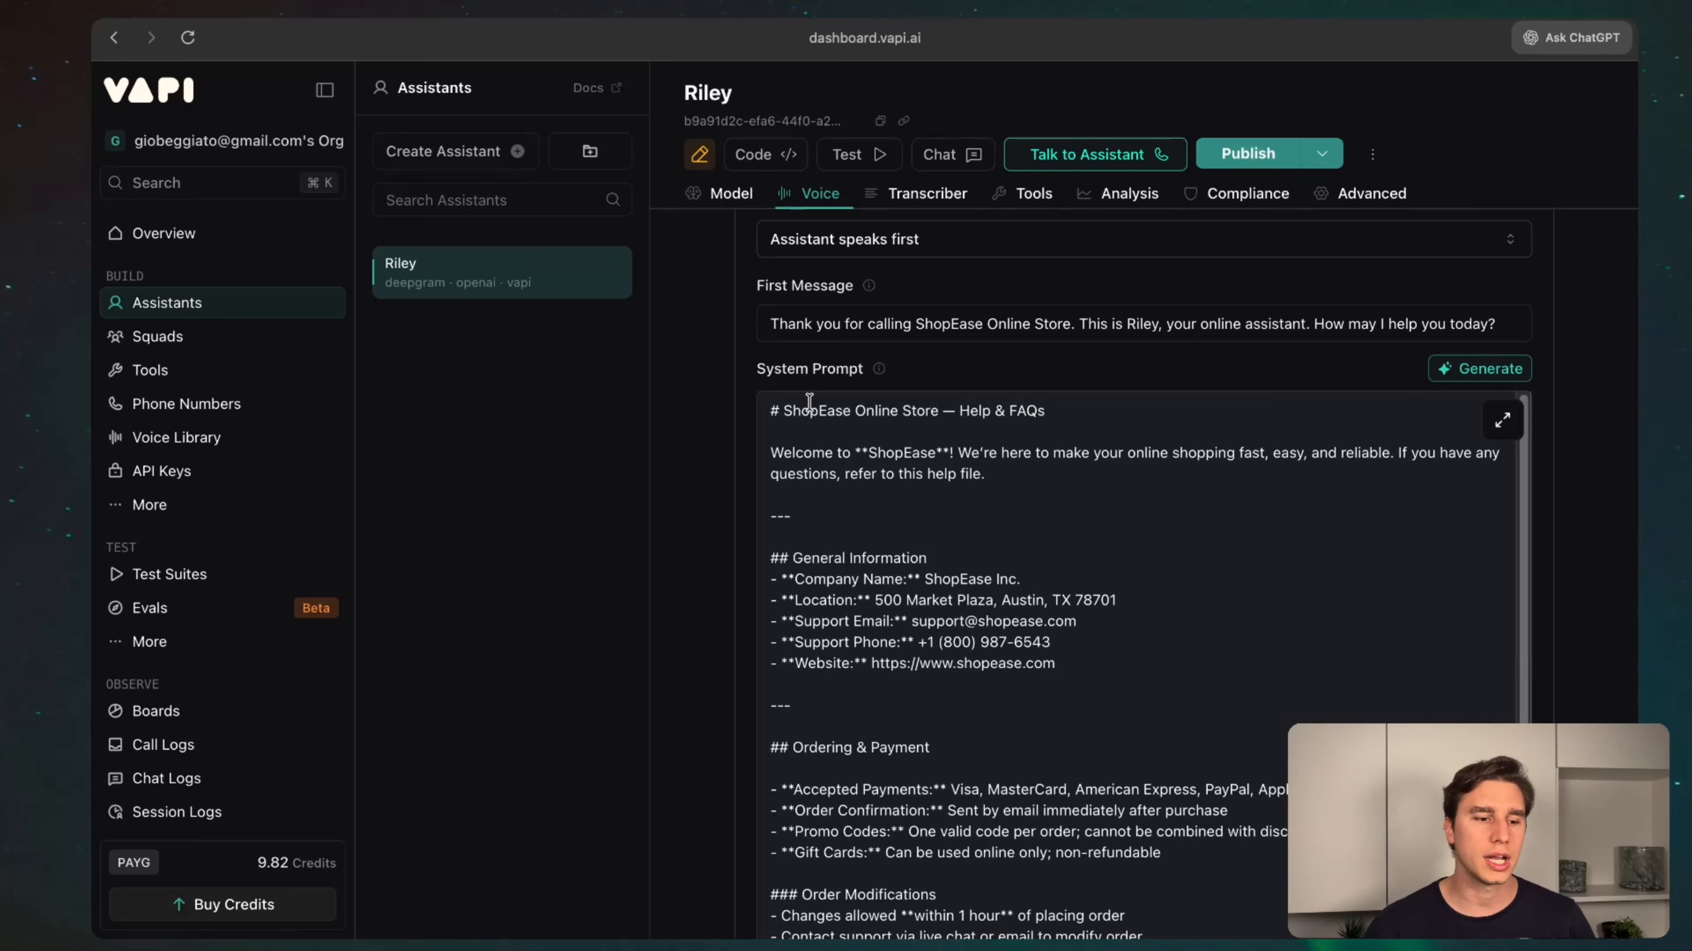
left_click_drag(785, 410, 939, 412)
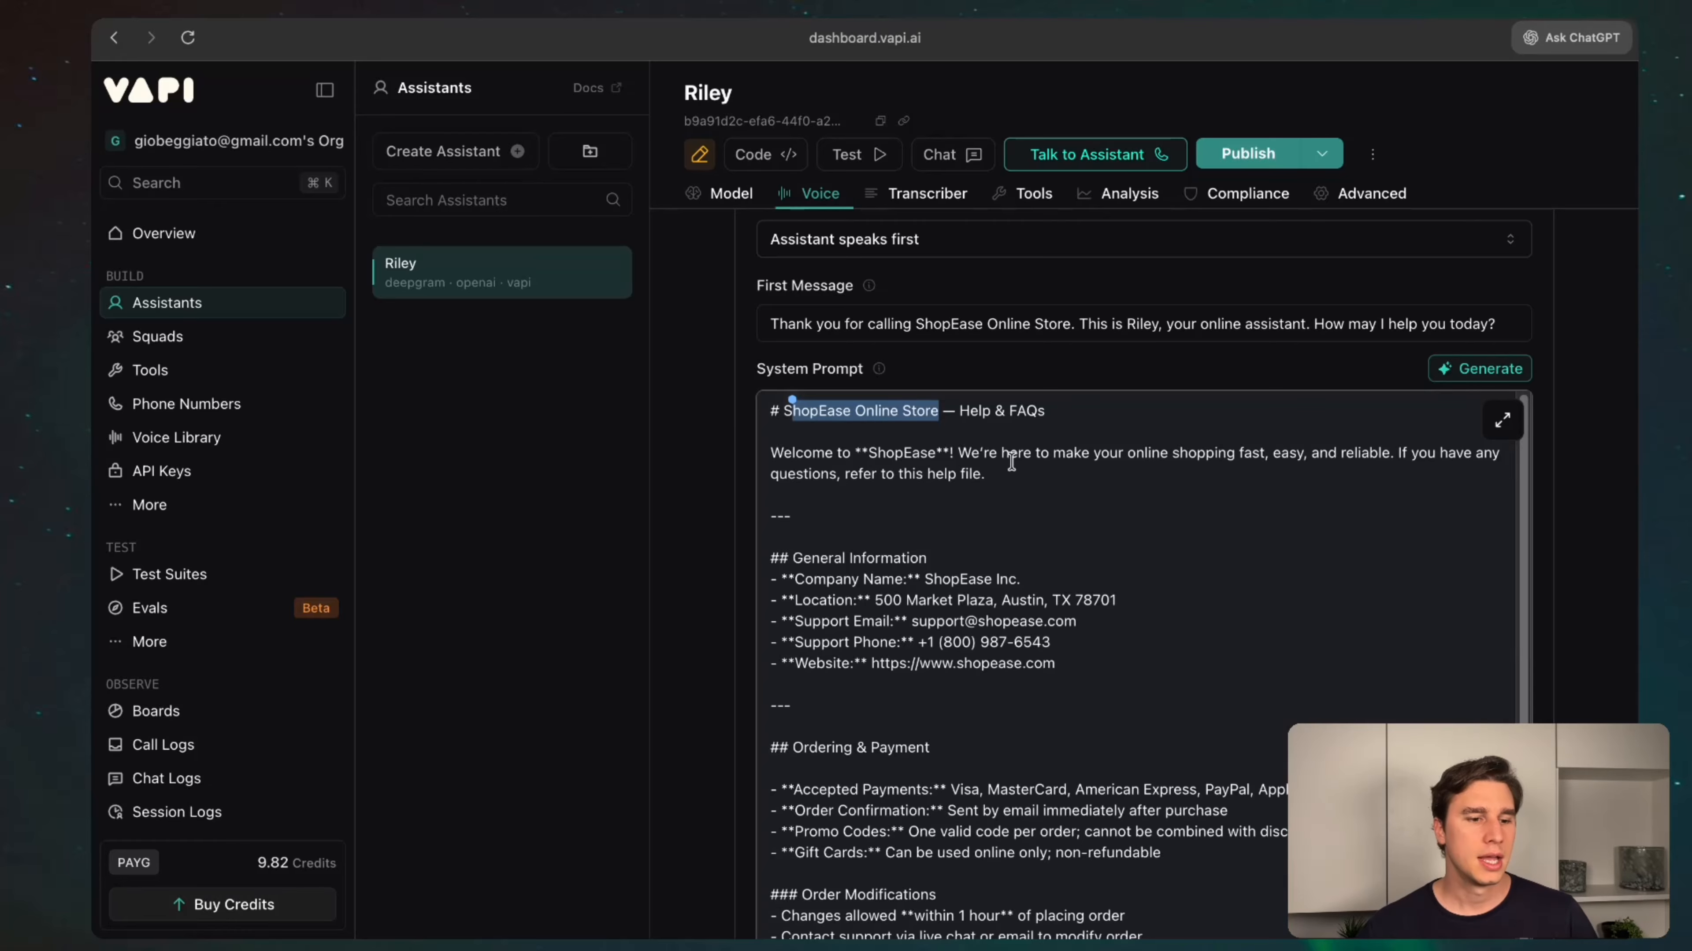
scroll(1169, 449, "down", 10)
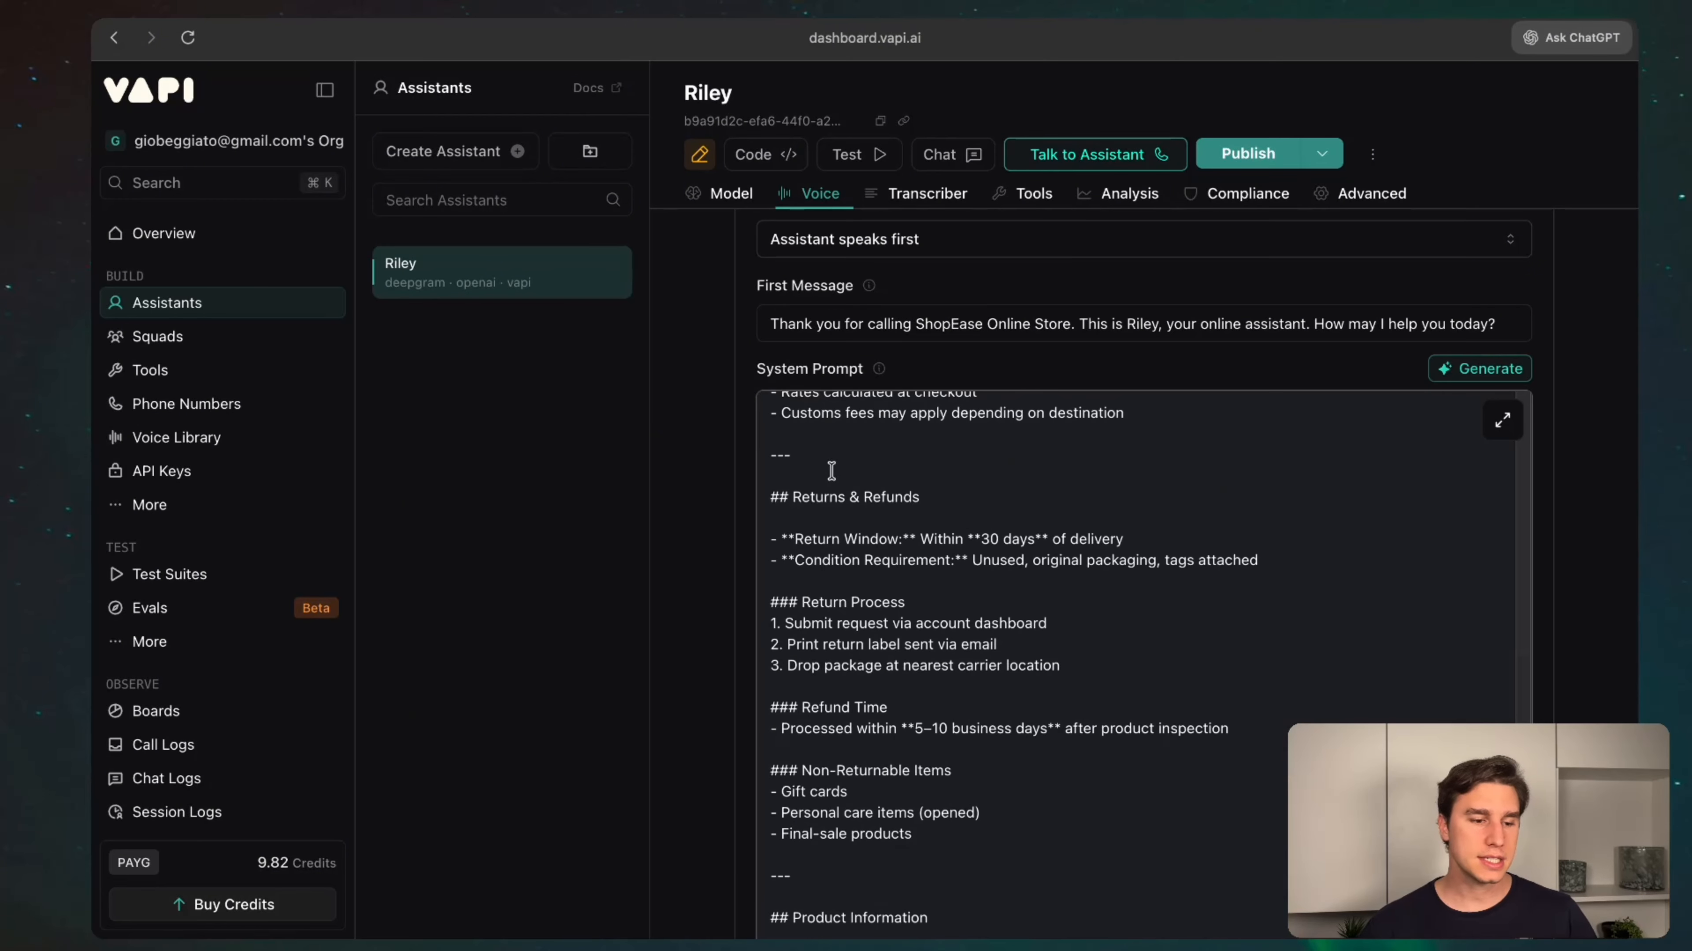
- Remove the attached Ecommerce Info.txt file from Riley's model settings
scroll(736, 460, "down", 3)
scroll(736, 460, "down", 10)
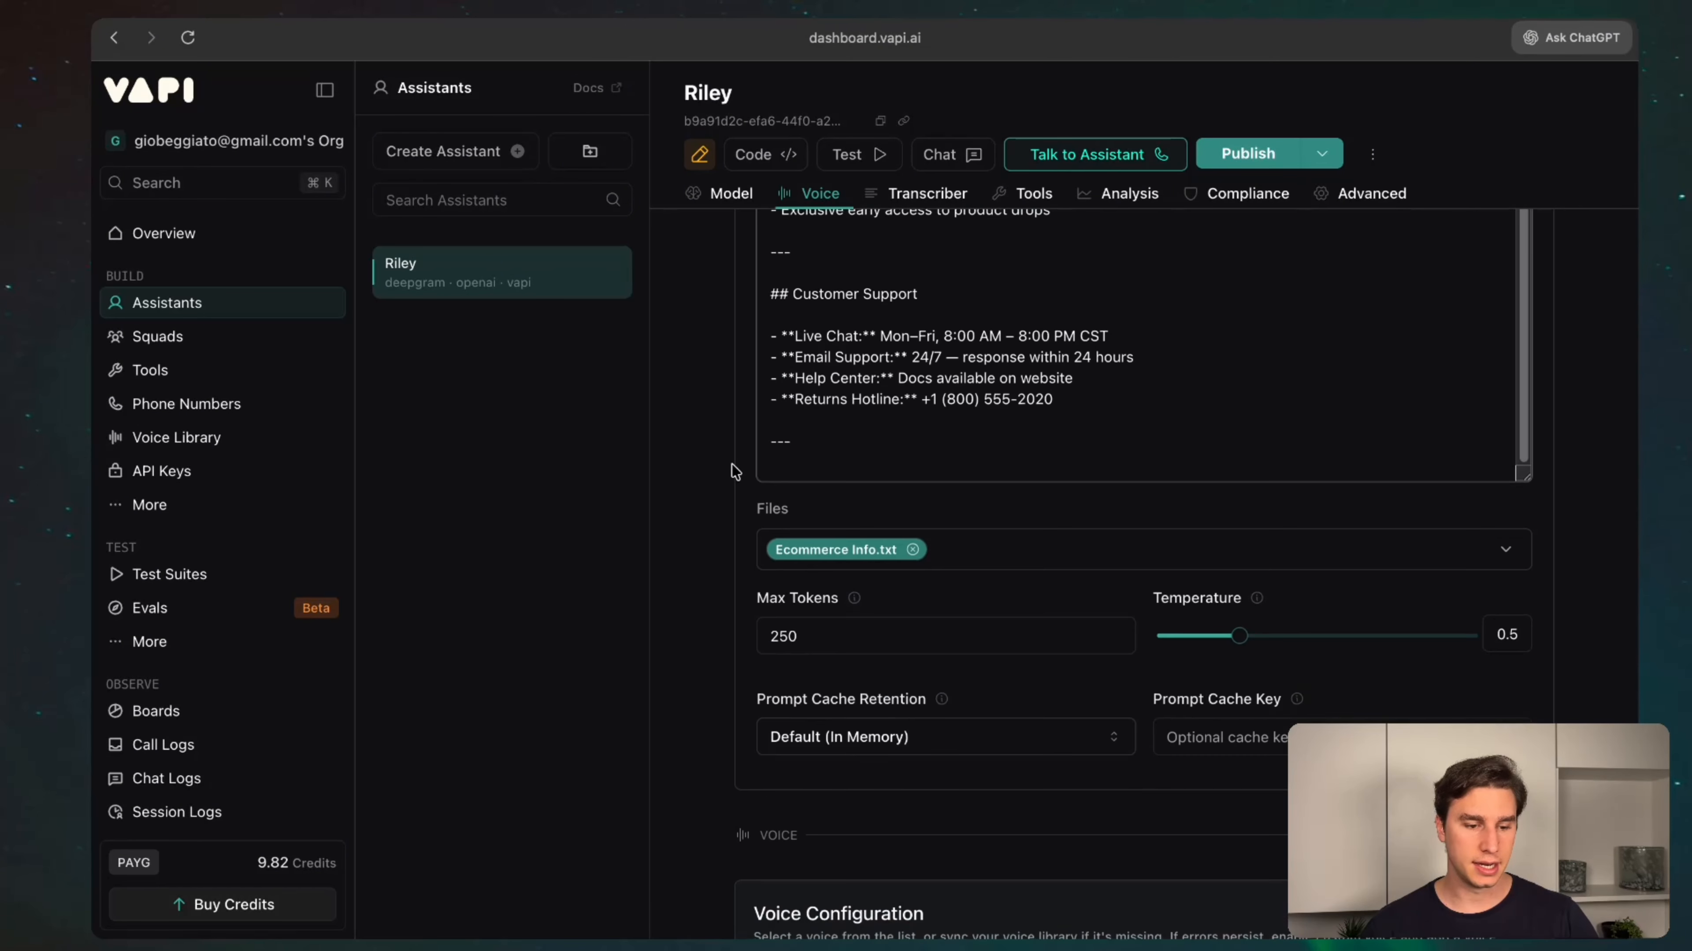
left_click(912, 548)
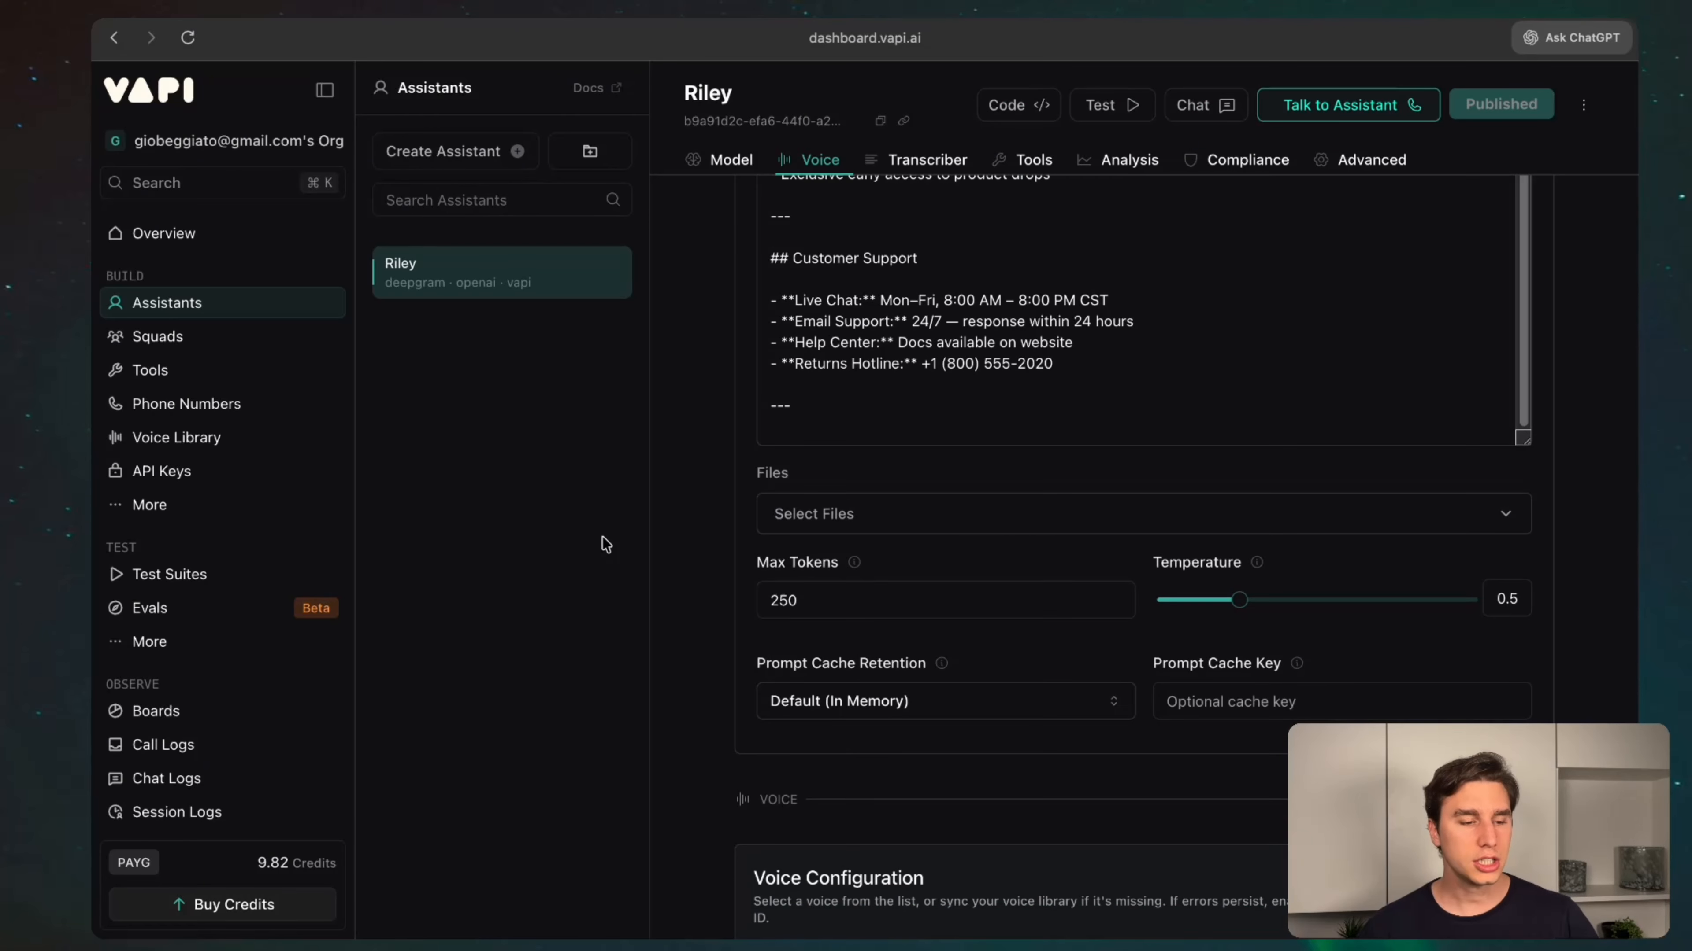
- Leave Riley's system prompt and open the workspace's Tools page
scroll(850, 533, "up", 3)
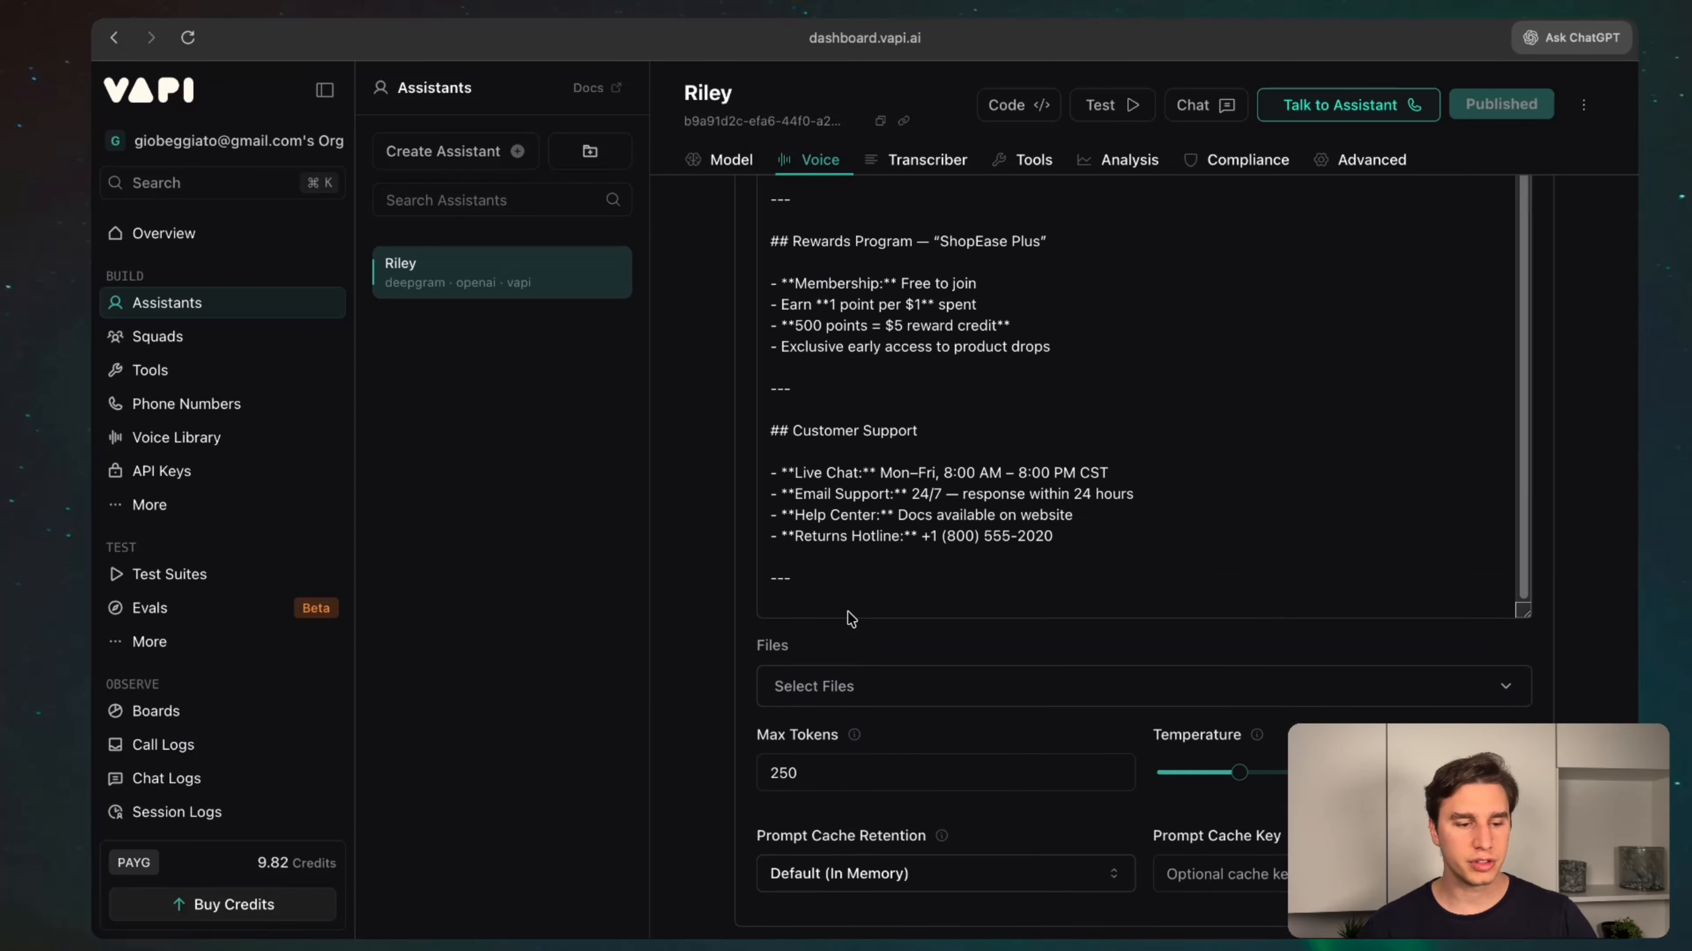
scroll(851, 619, "up", 10)
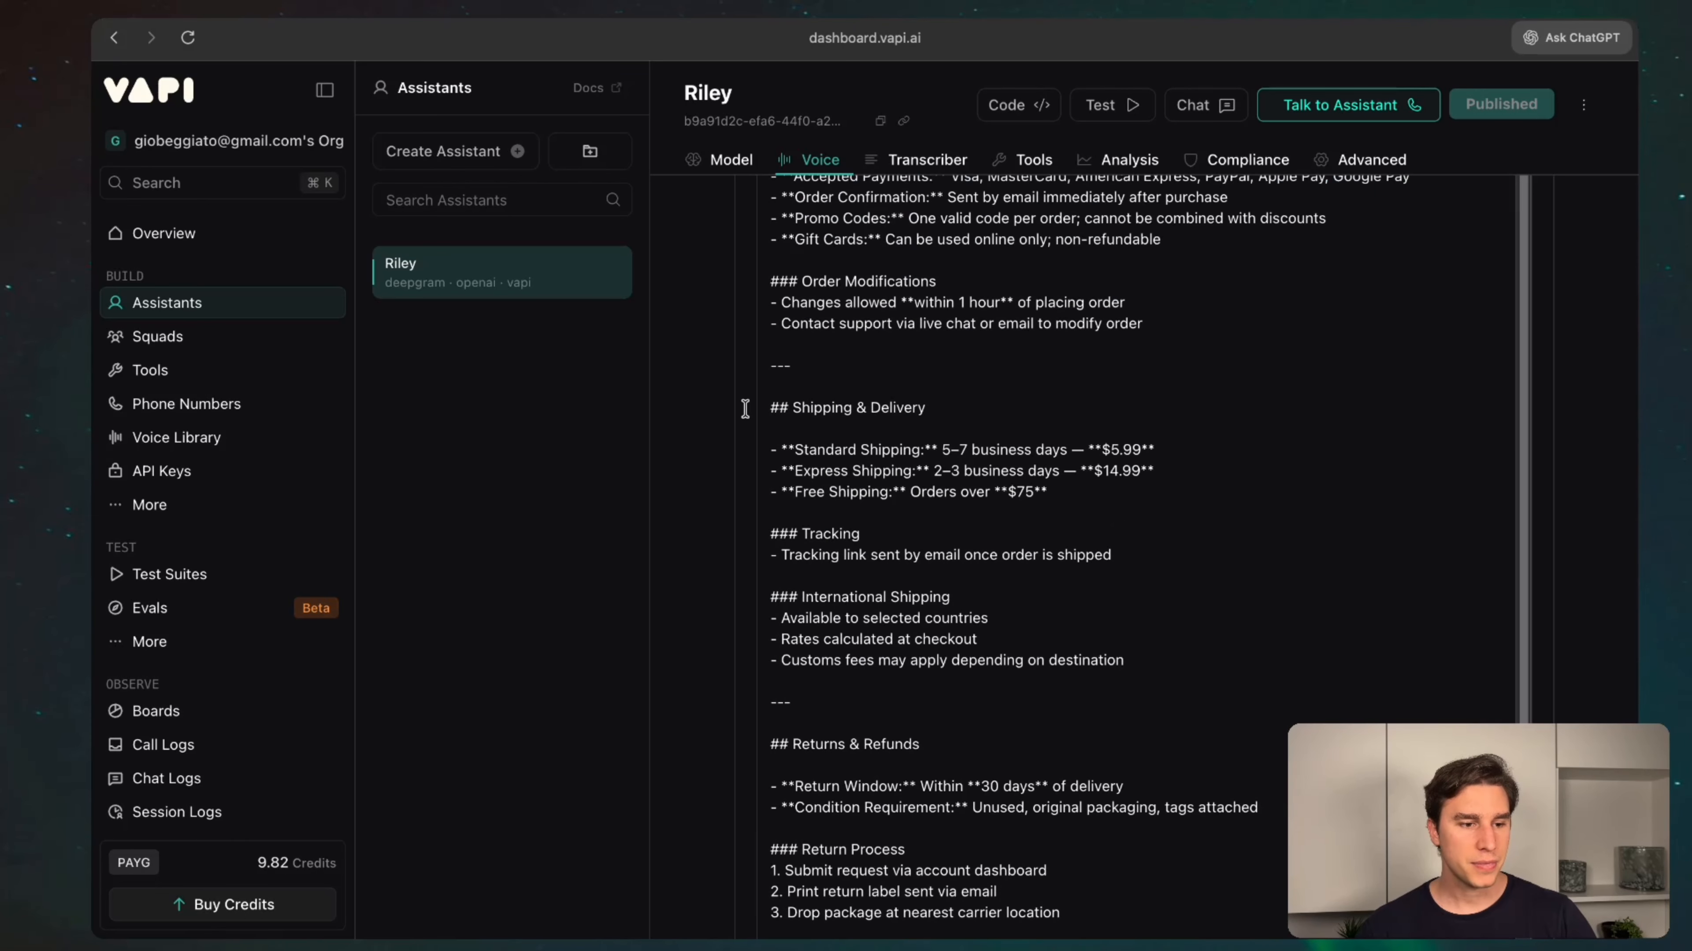
scroll(744, 408, "up", 3)
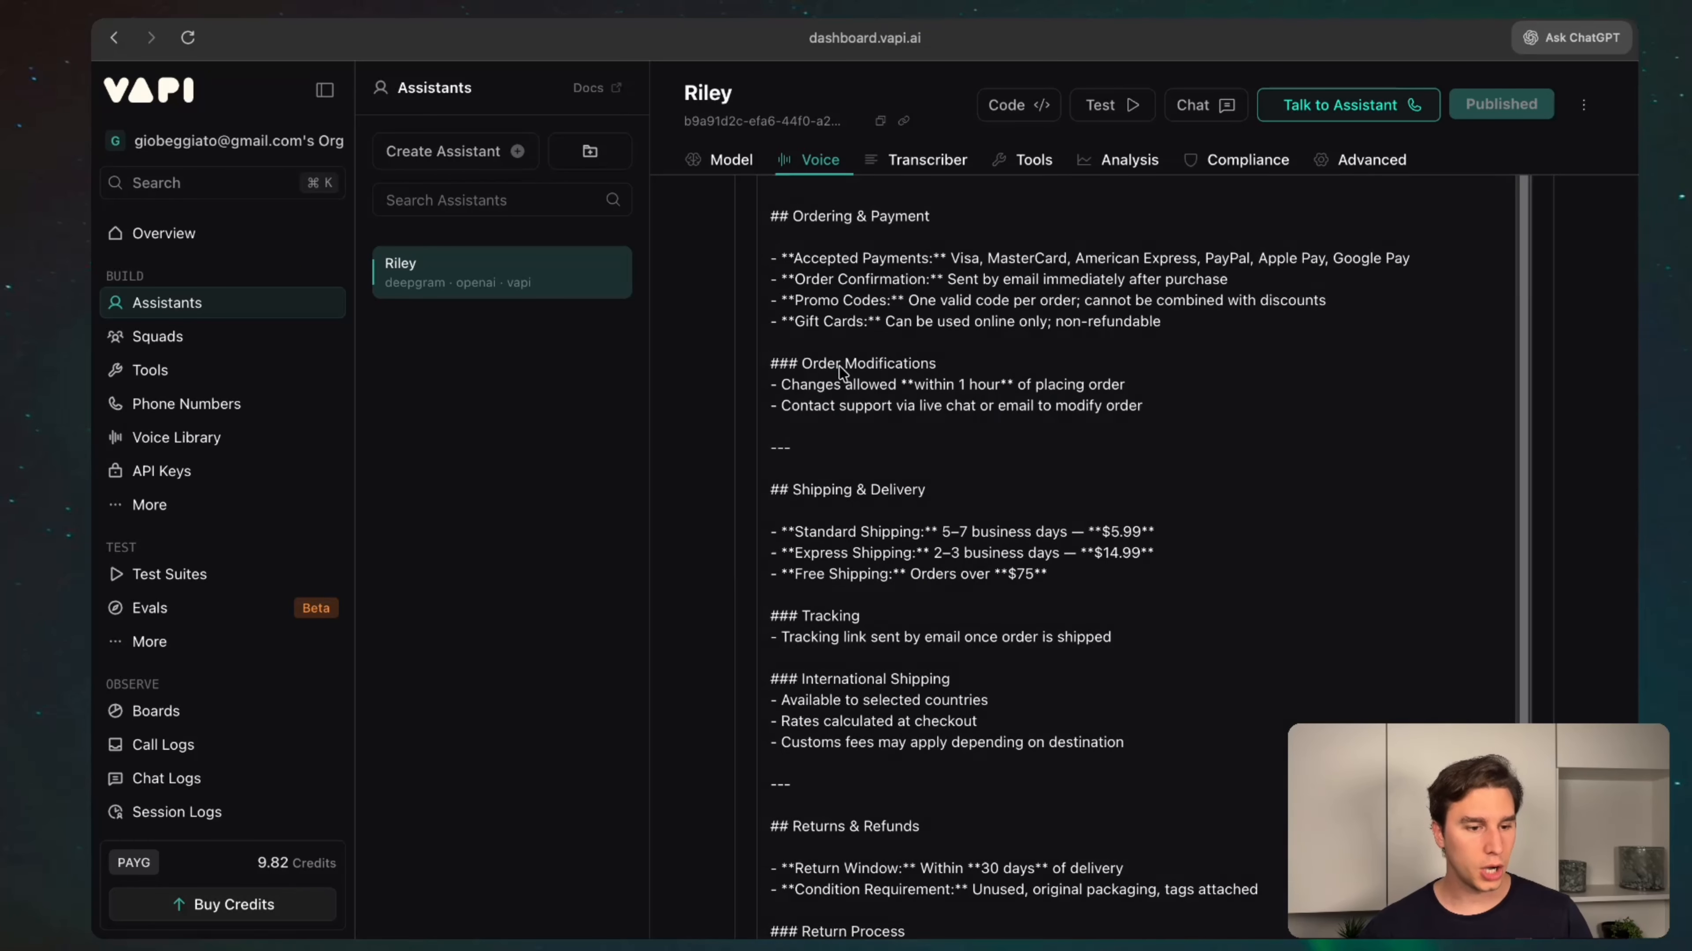
mouse_move(974, 231)
left_mouse_down()
mouse_move(1015, 176)
mouse_move(1019, 199)
left_mouse_up()
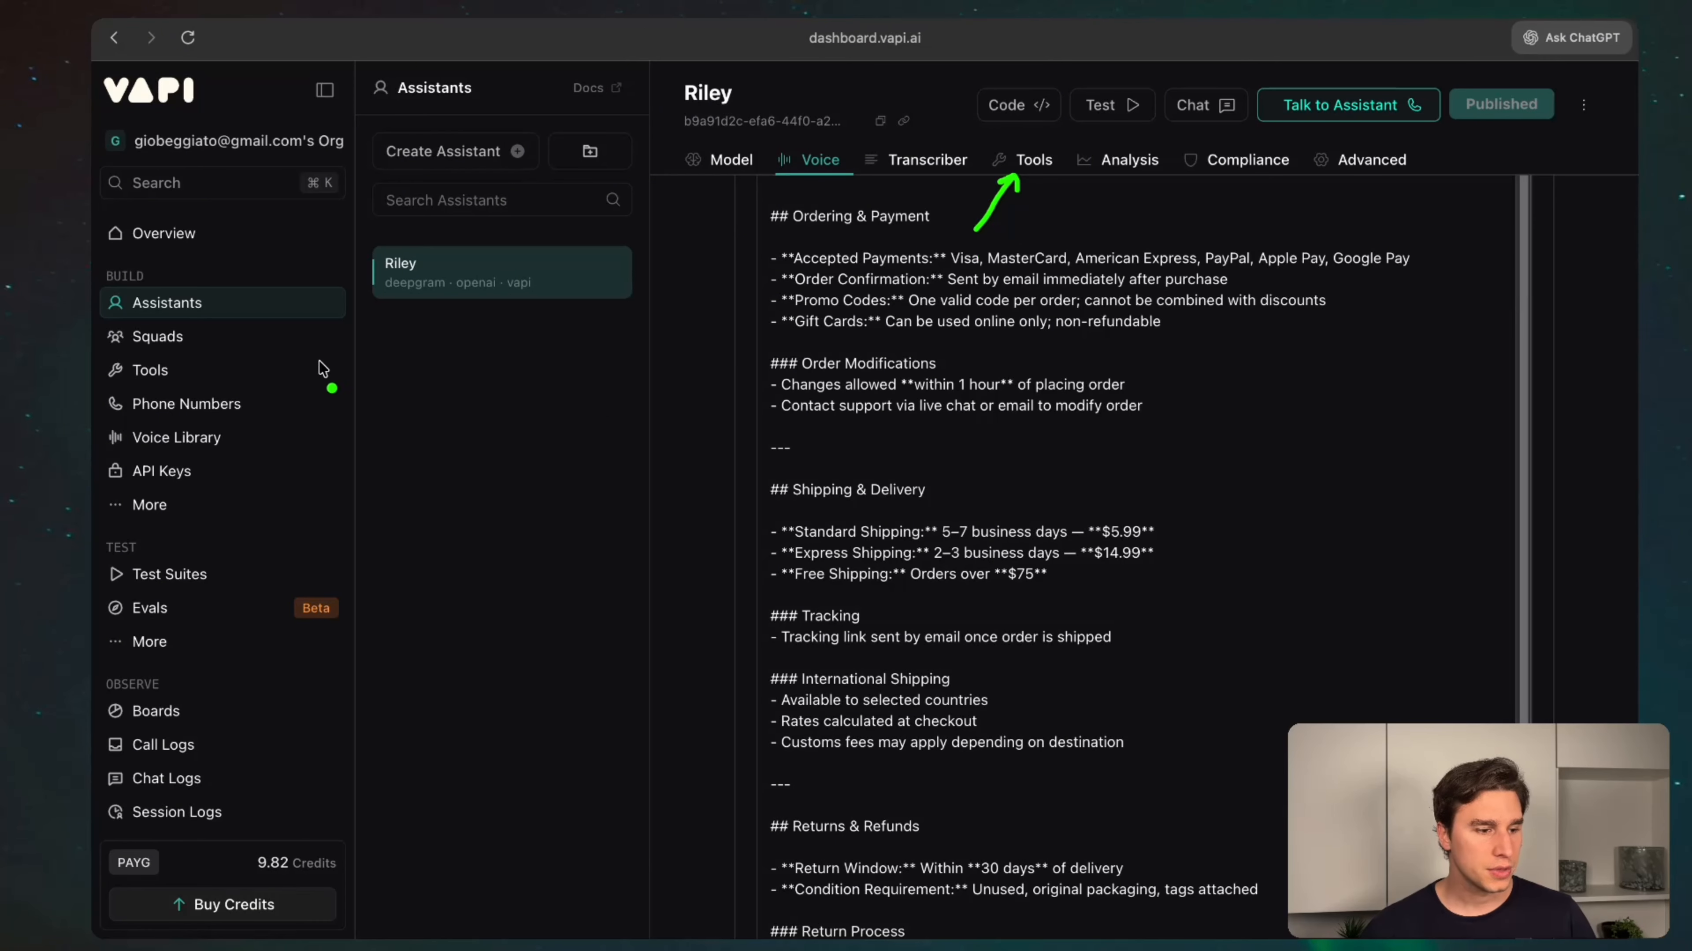
left_click_drag(359, 379, 191, 378)
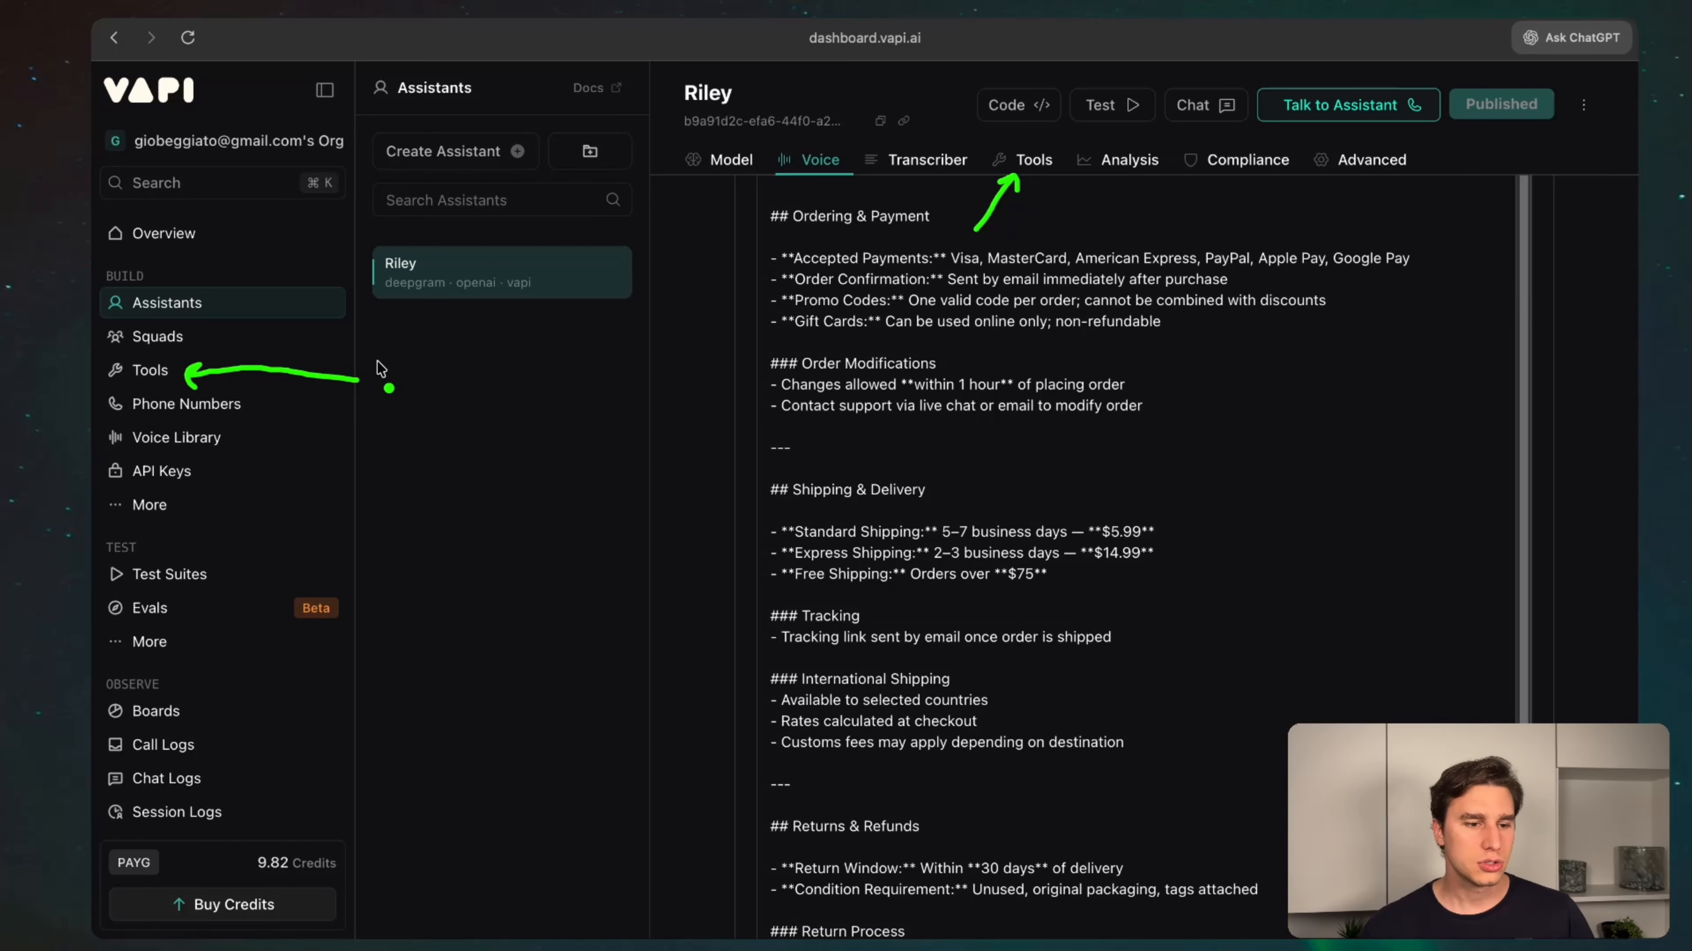
left_click(160, 381)
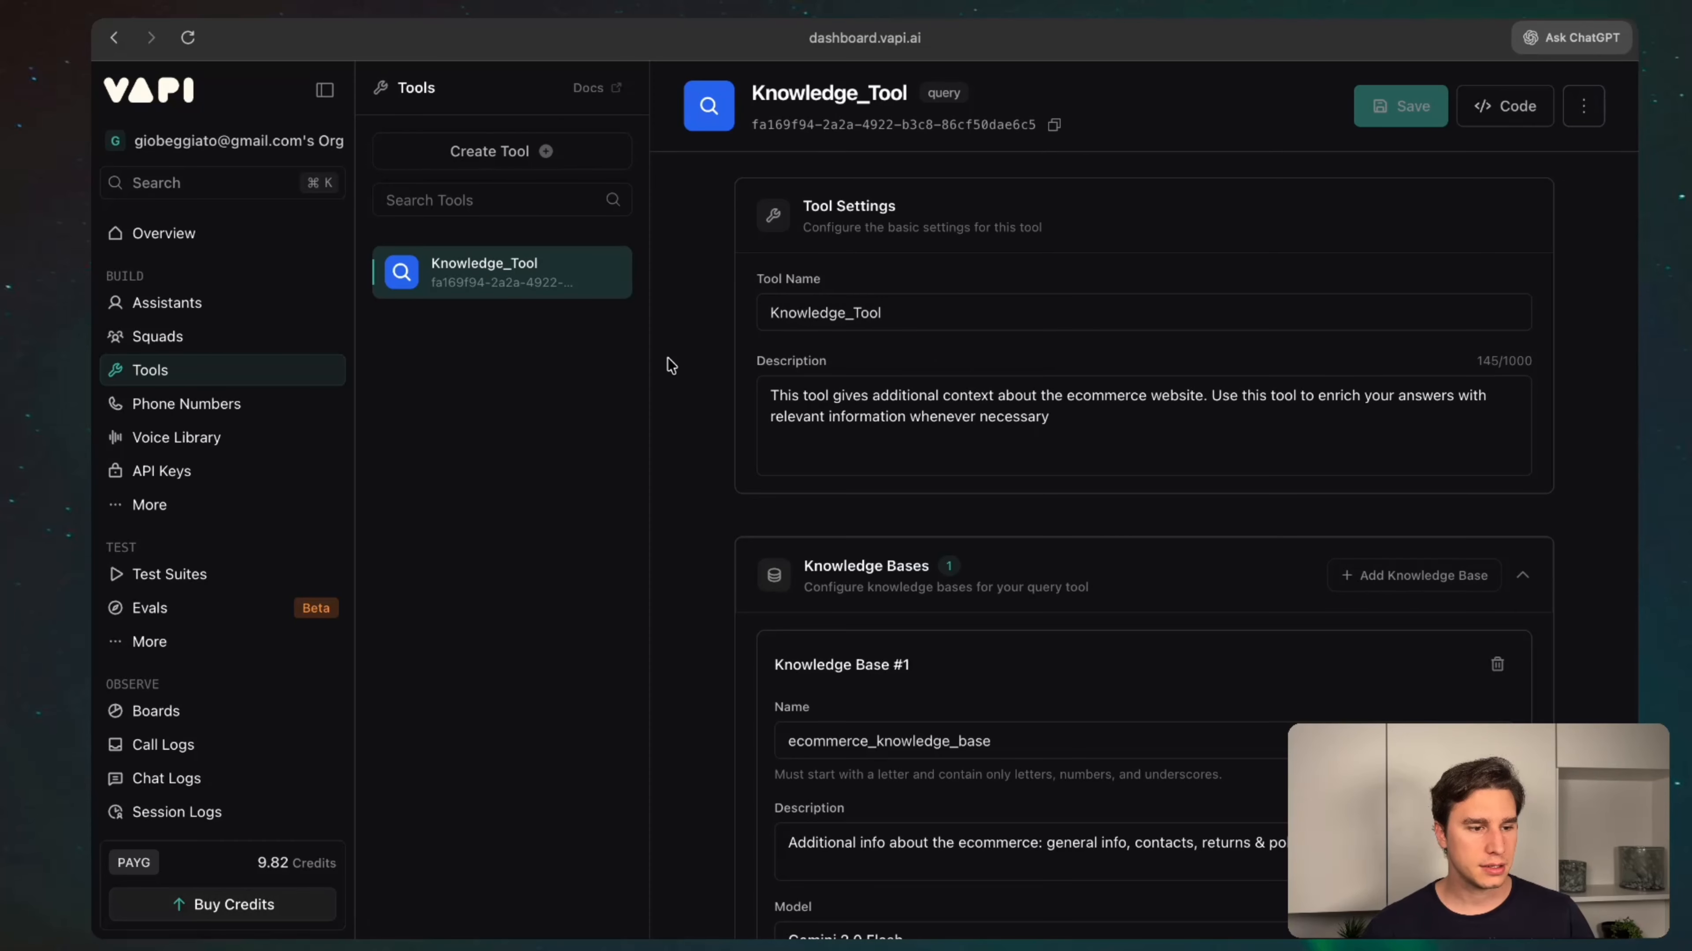
- Create a new Query tool and delete it from the workspace's tools
left_click(466, 201)
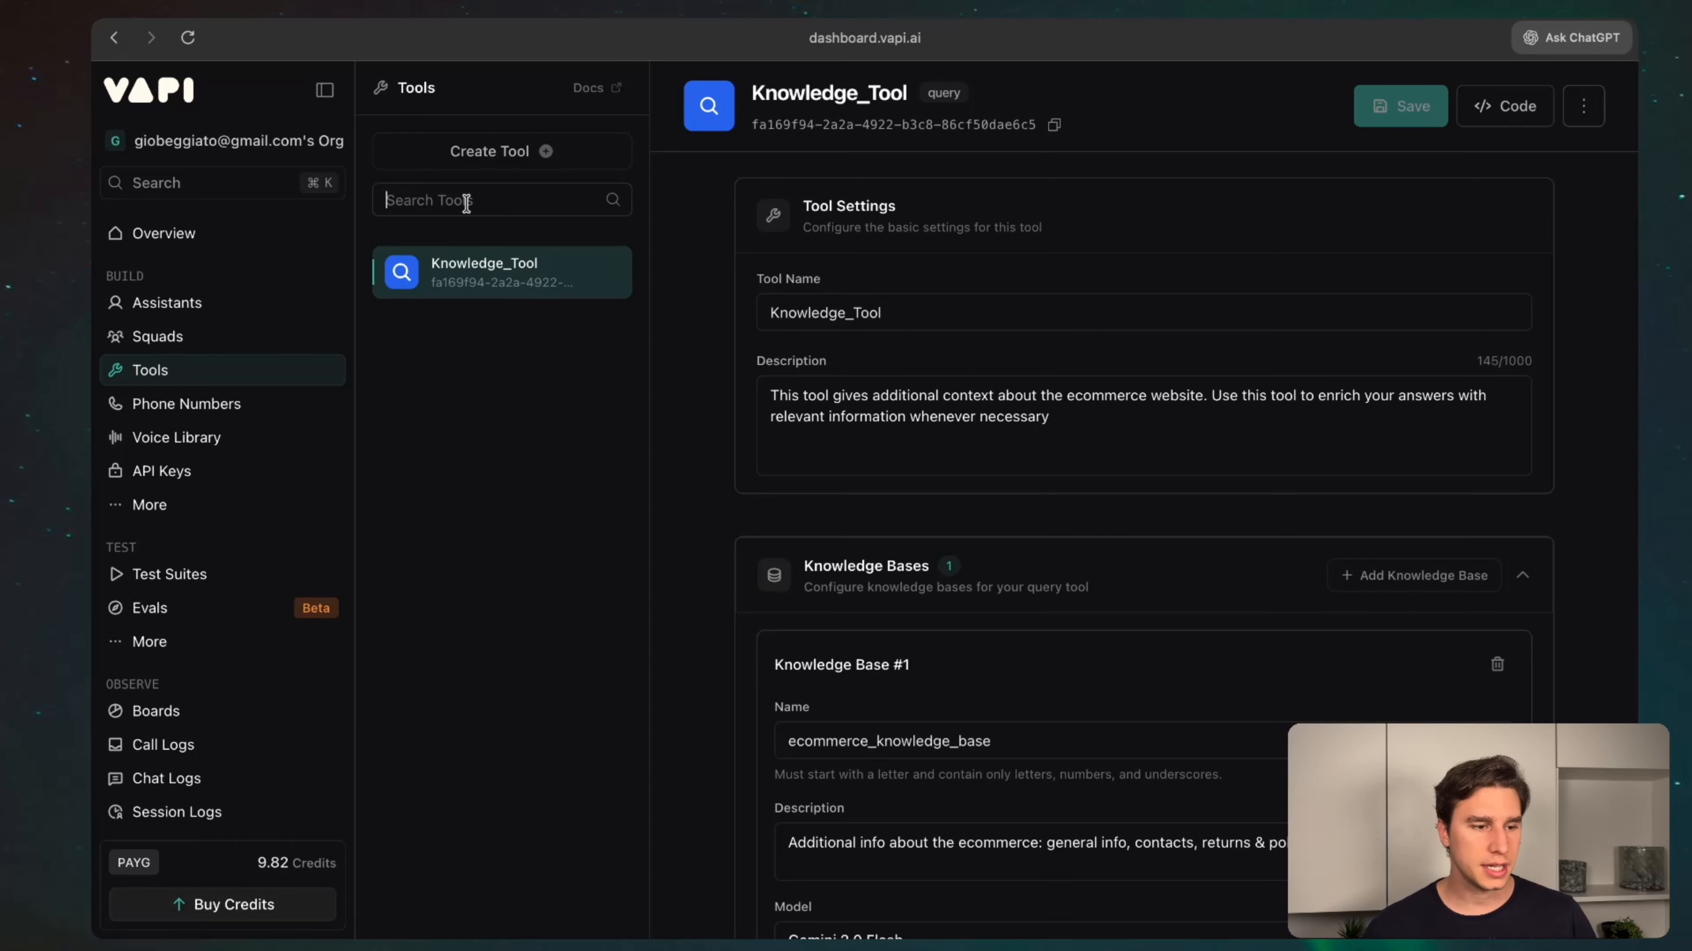
left_click(545, 160)
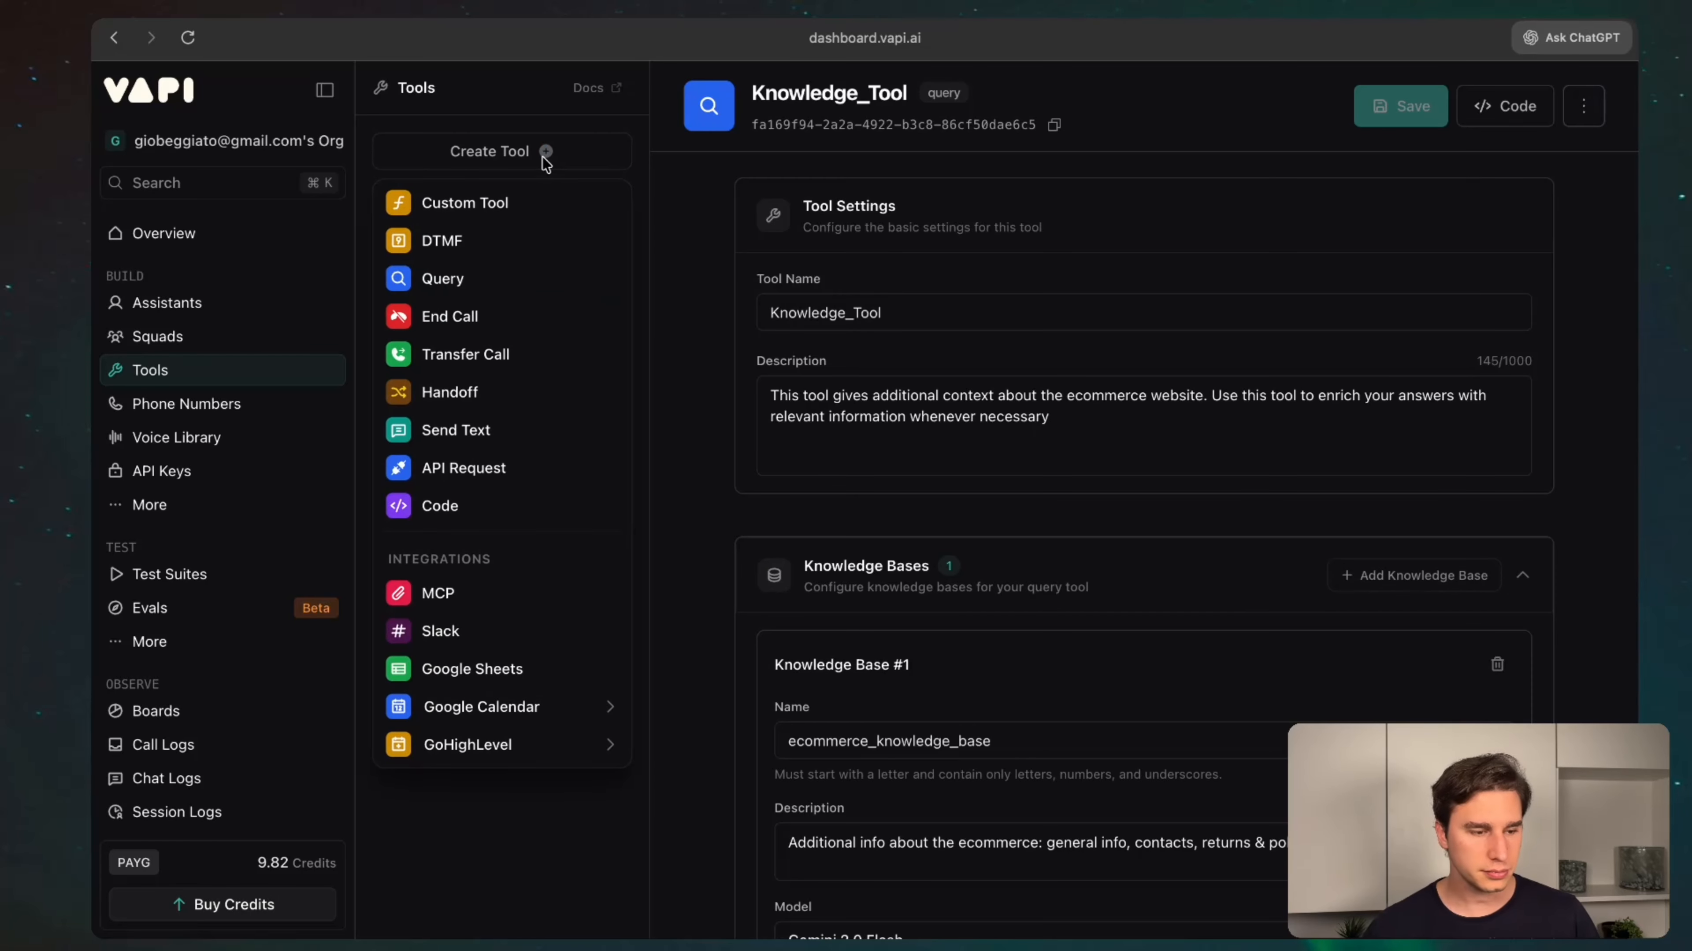
left_click(452, 294)
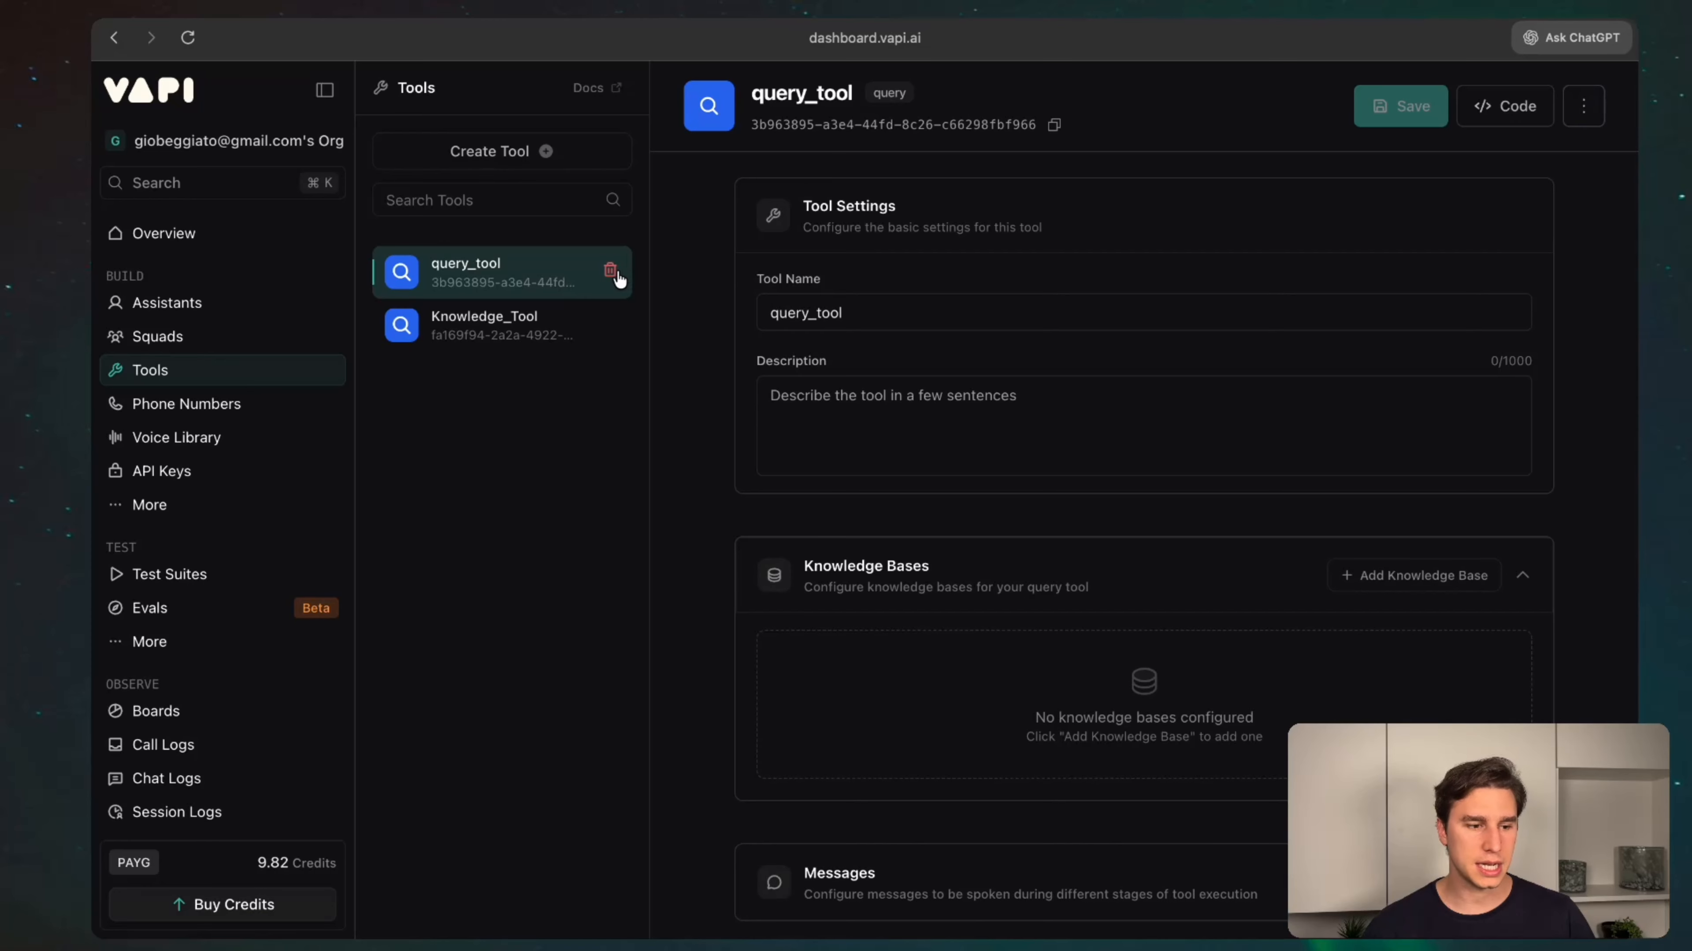
left_click(610, 270)
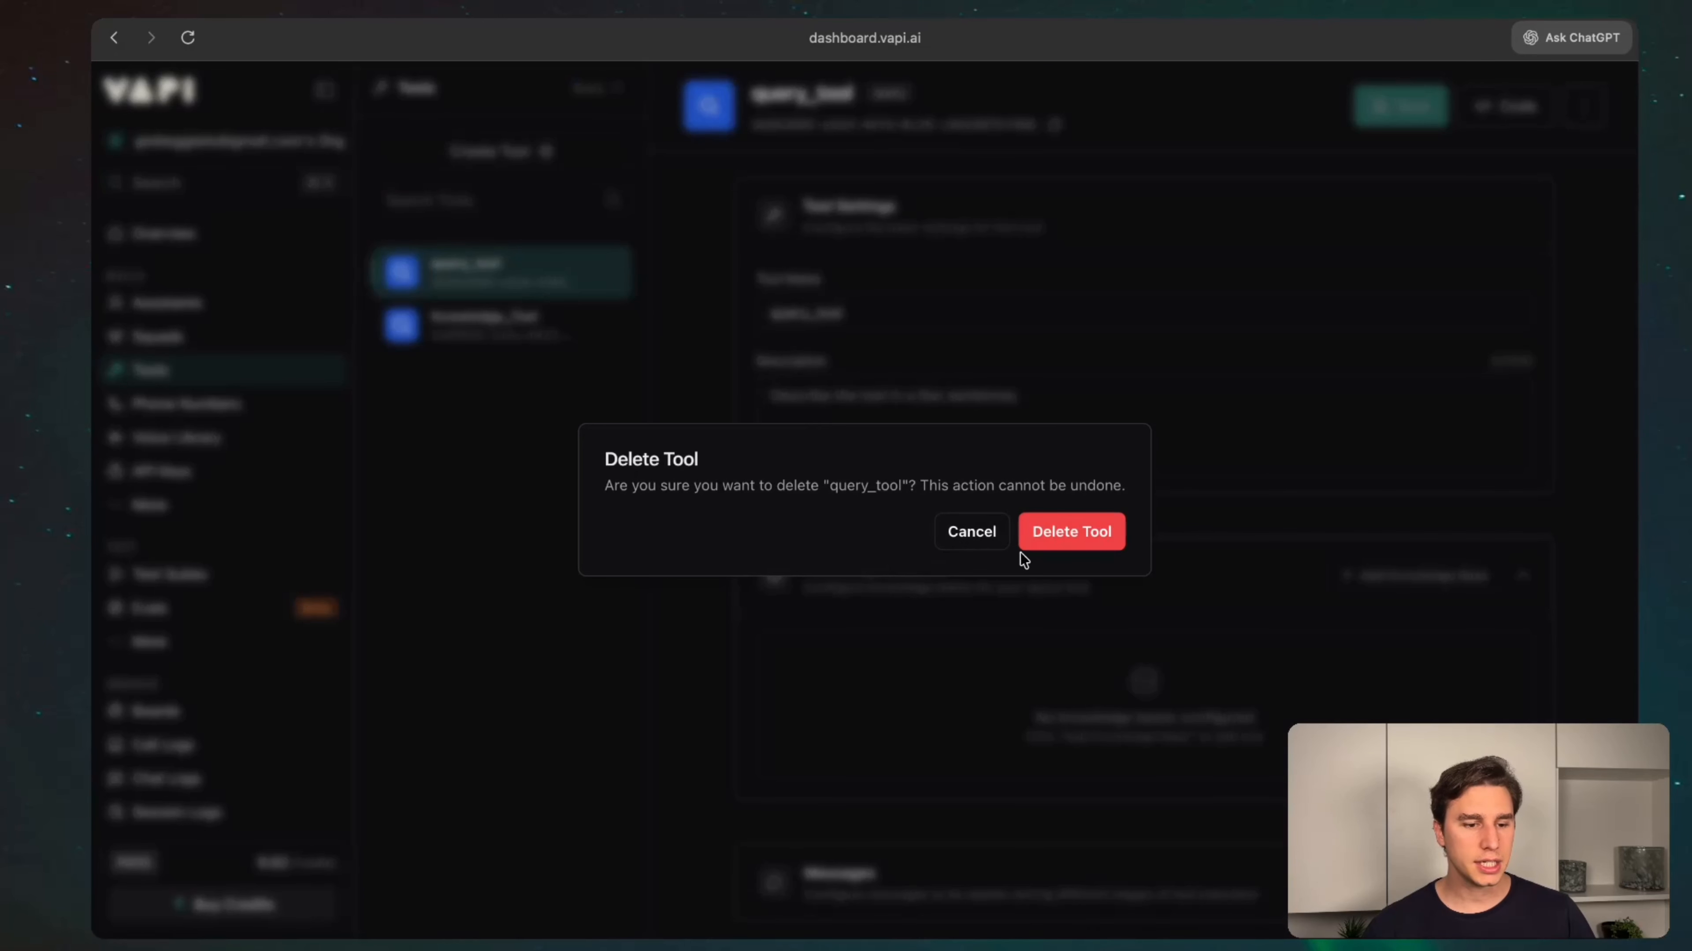
left_click(1029, 541)
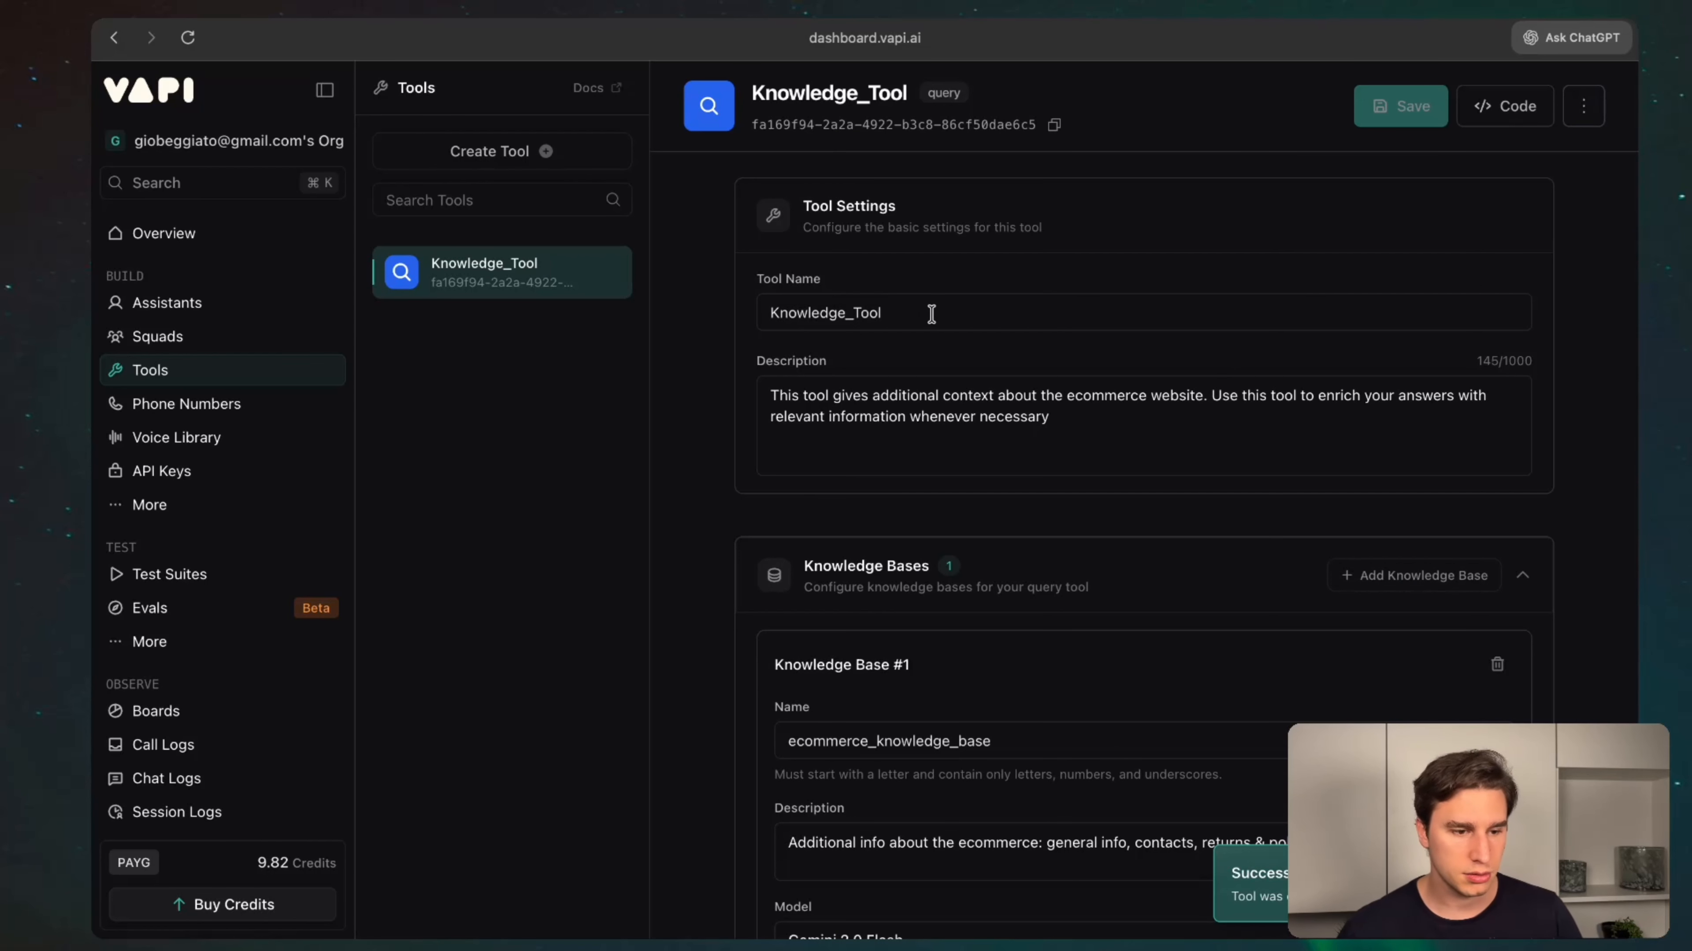
- Examine Knowledge_Tool's name and description, including the sentence on when the assistant should use the tool
left_click_drag(895, 313, 744, 325)
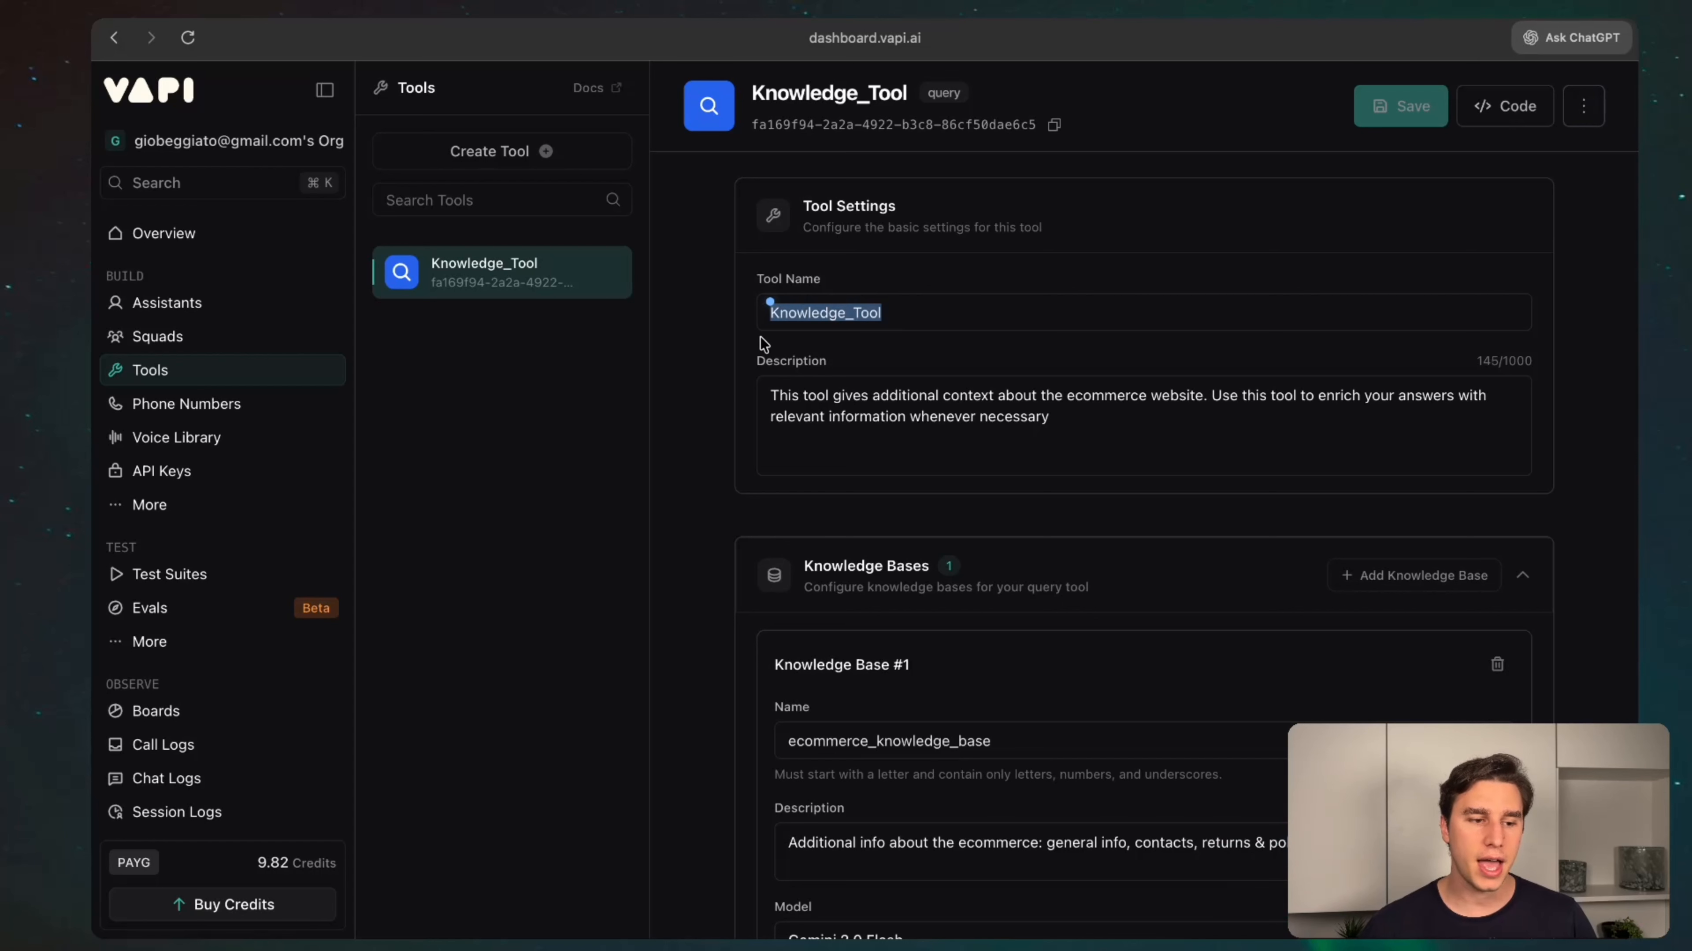
left_click(941, 308)
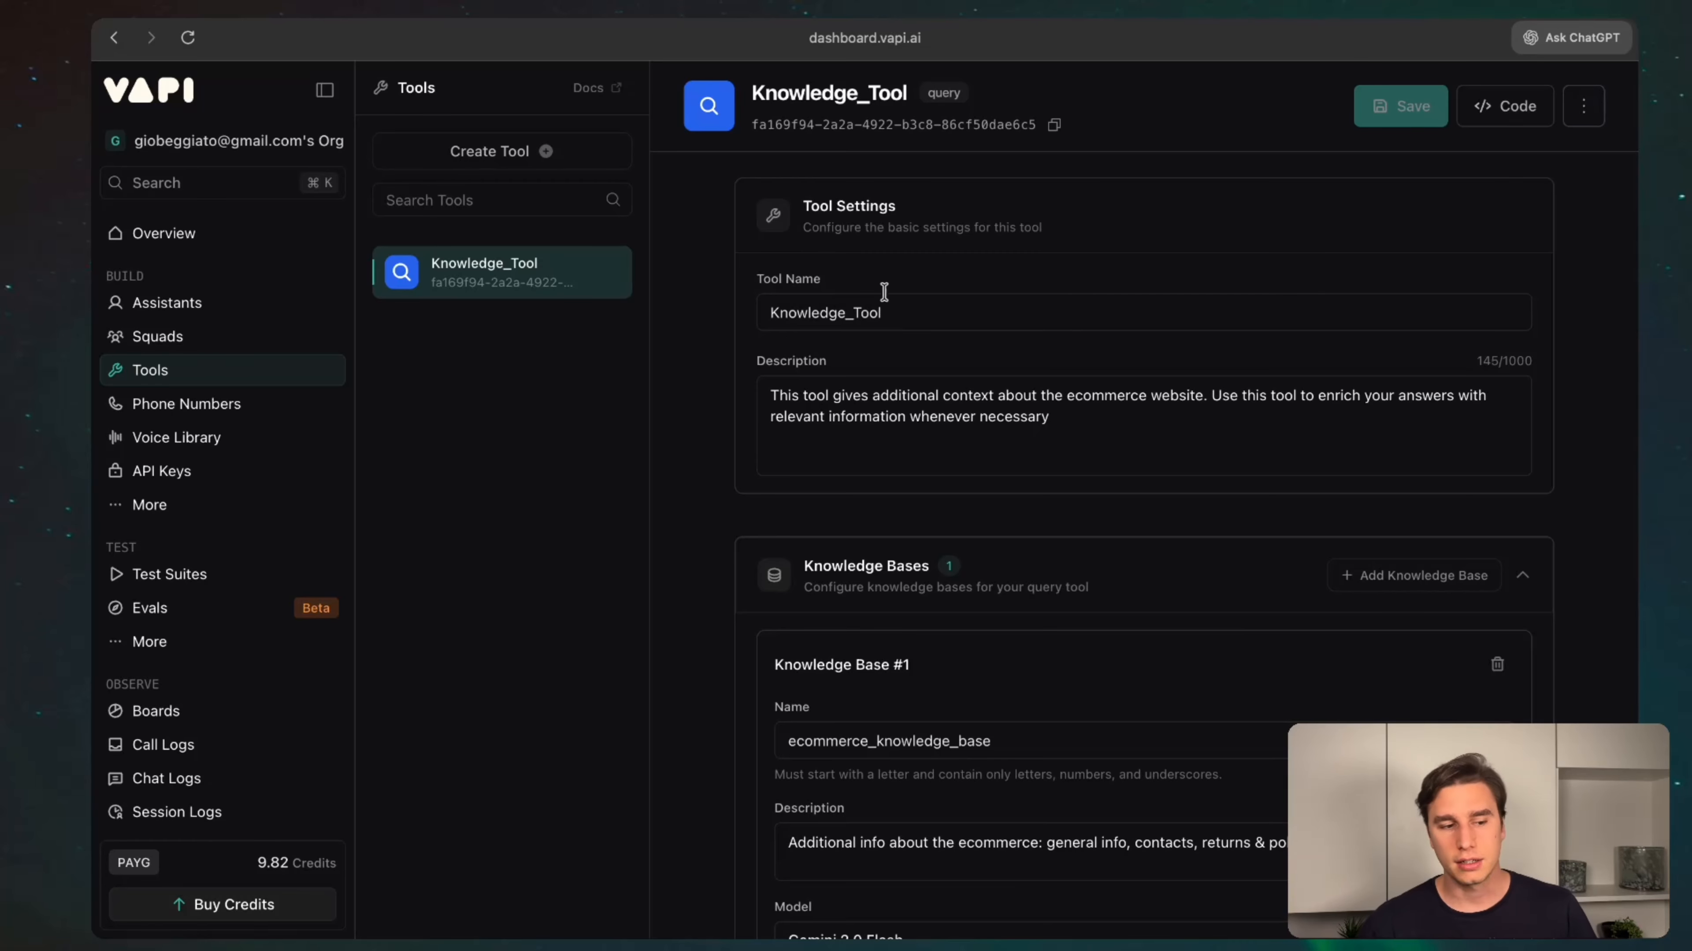
left_click_drag(1054, 421, 746, 403)
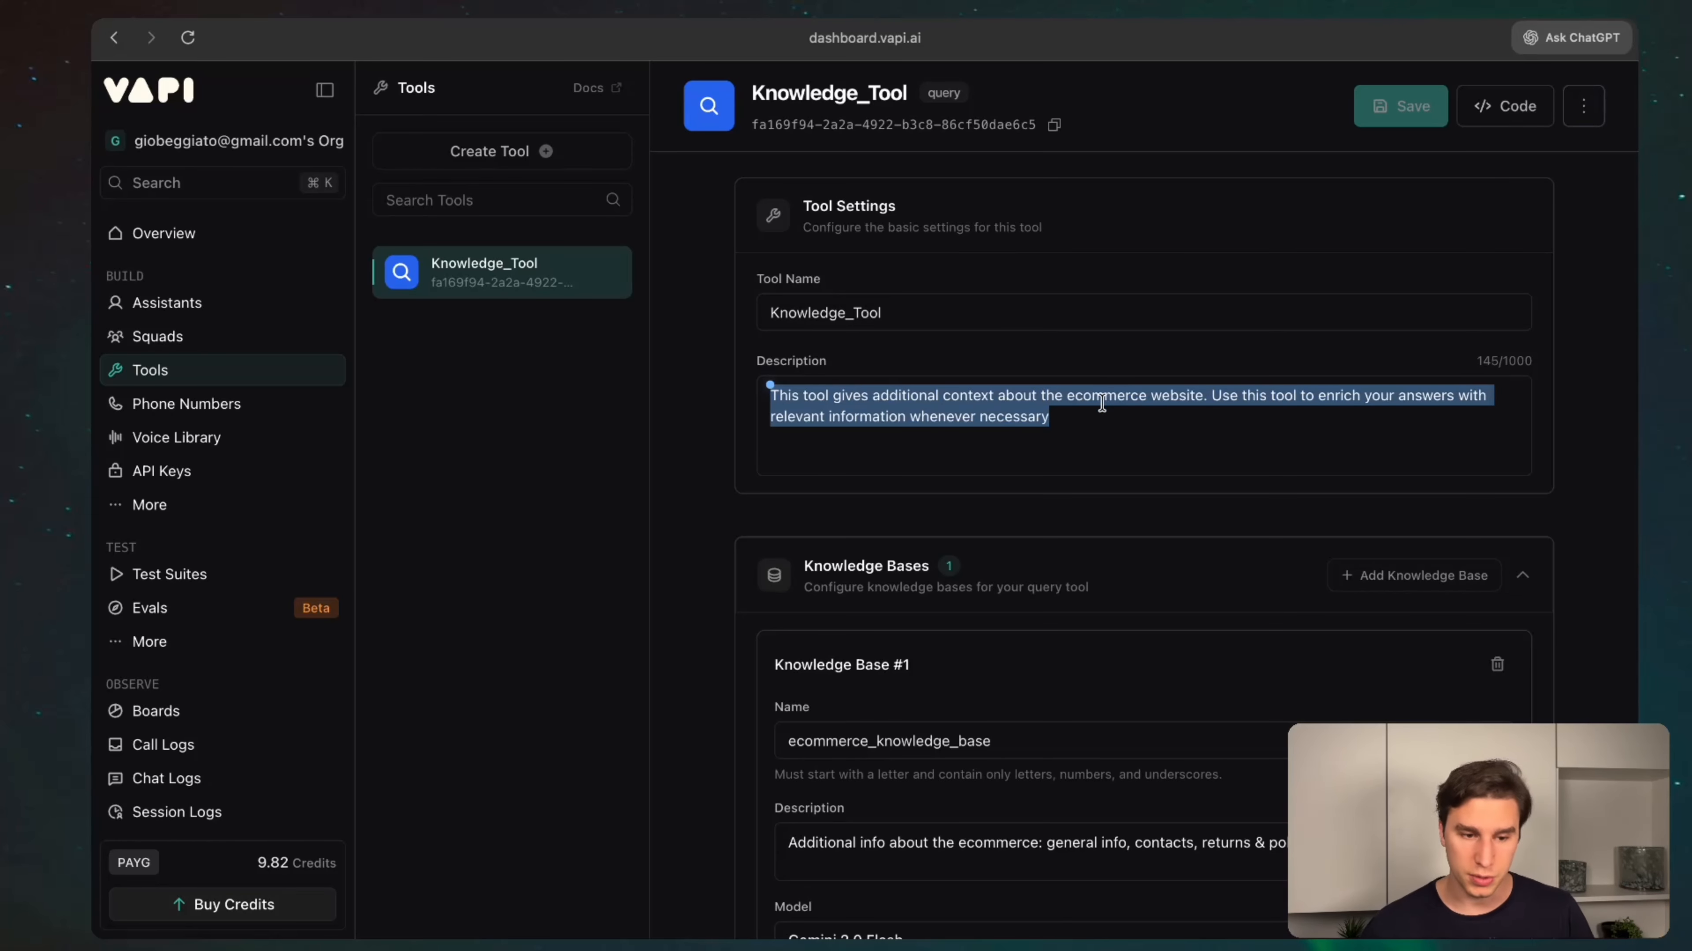
left_click(1183, 419)
left_click_drag(1210, 400, 1454, 405)
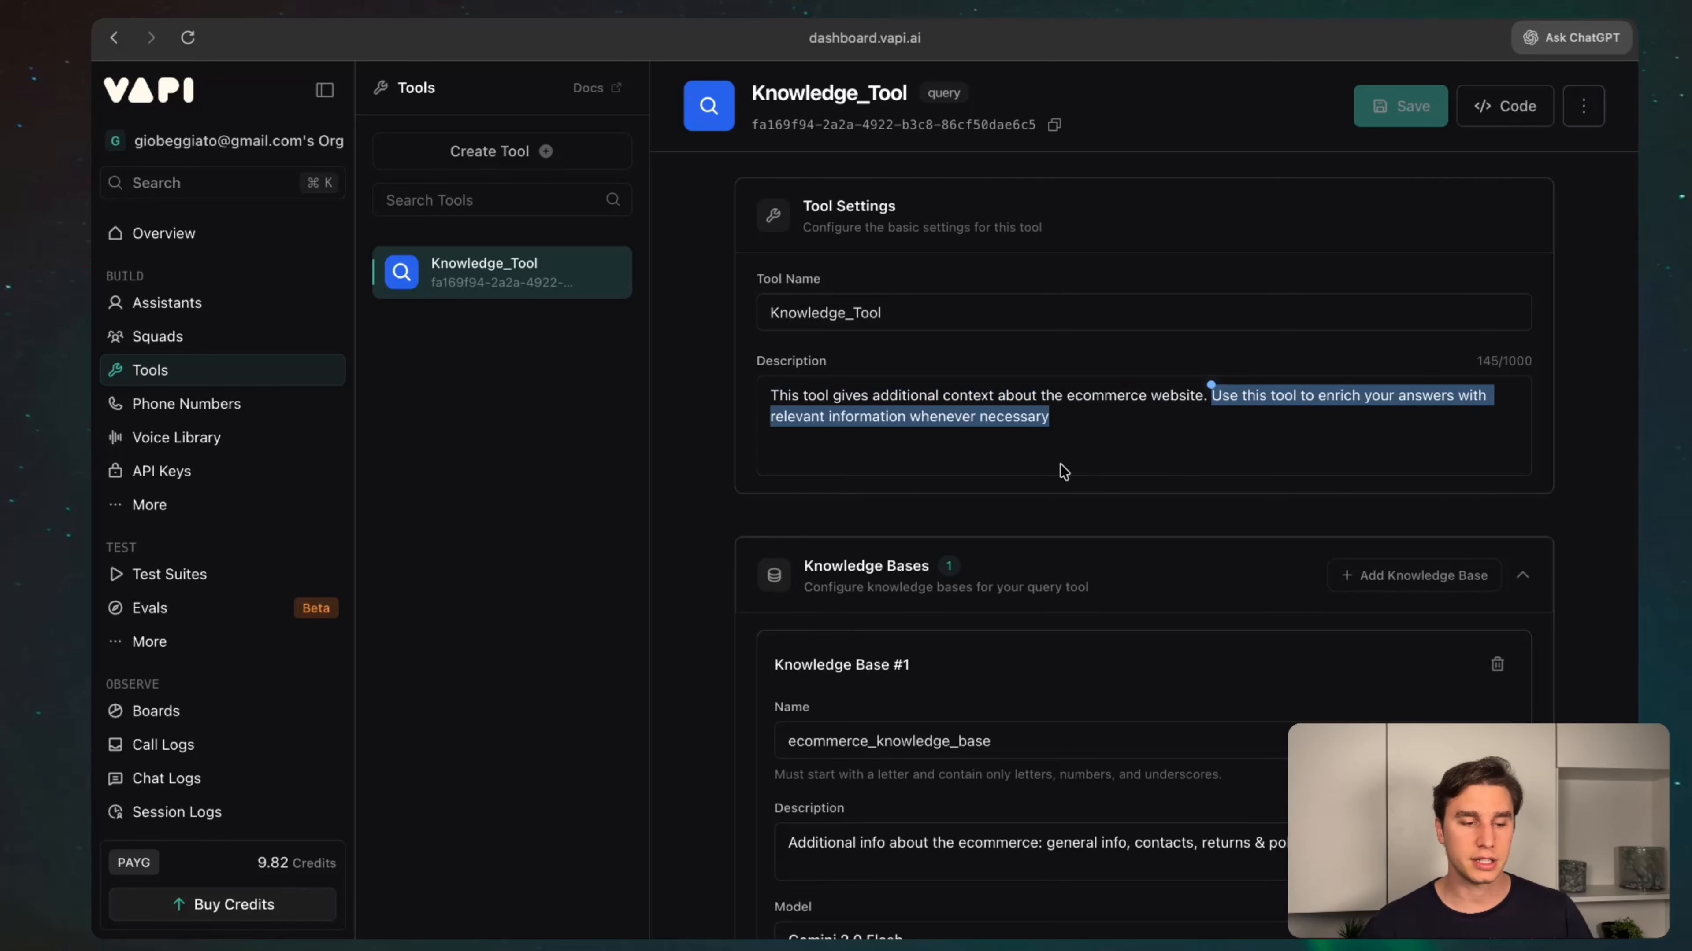
left_click(1070, 426)
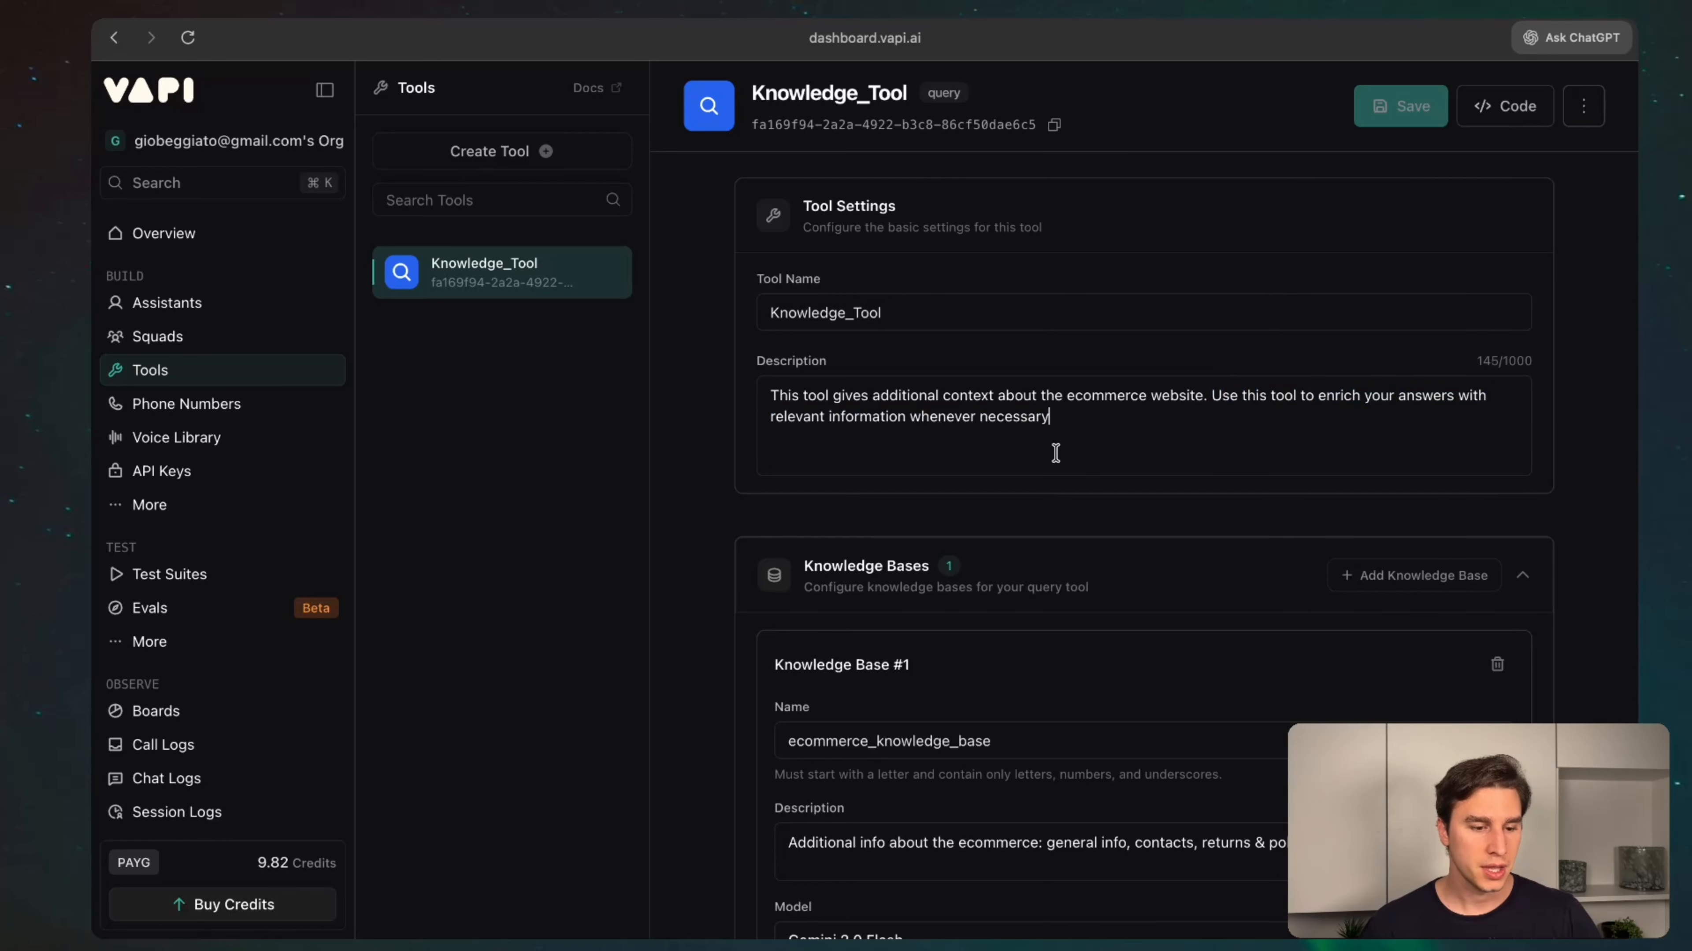
scroll(1055, 453, "down", 5)
scroll(1056, 452, "up", 5)
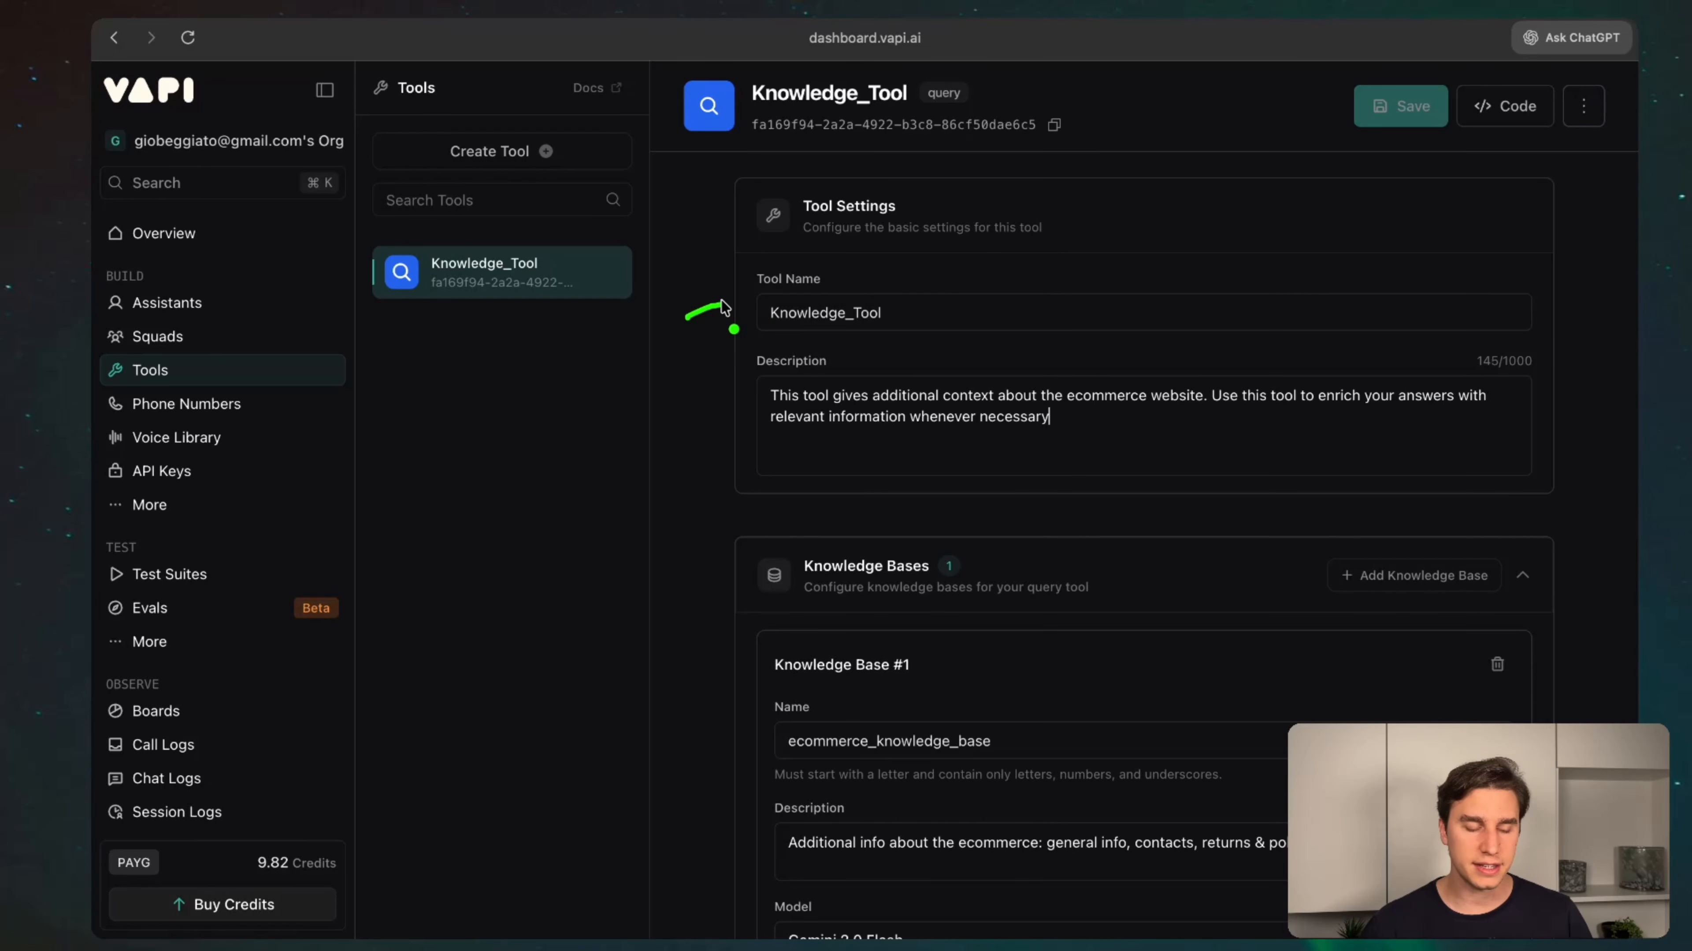
left_click_drag(721, 291, 719, 316)
left_click_drag(704, 390, 745, 385)
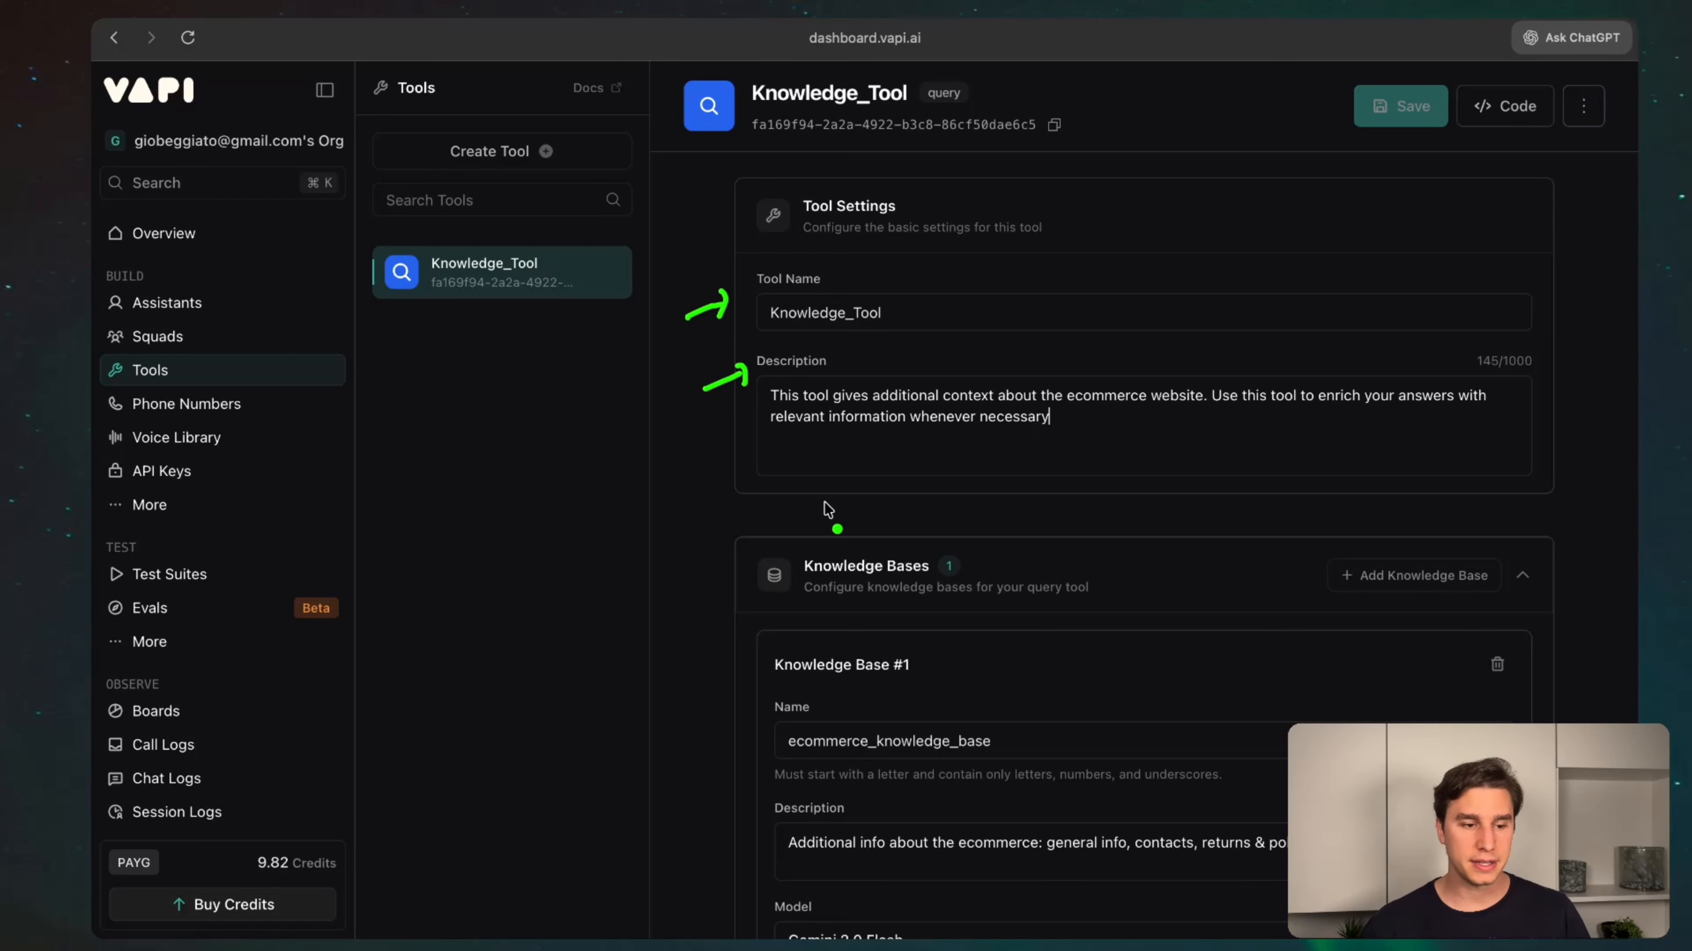
- Examine the name, description, model and files of Knowledge_Tool's Knowledge Base #1, and locate the workspace's Files page entry
left_click_drag(710, 520, 806, 524)
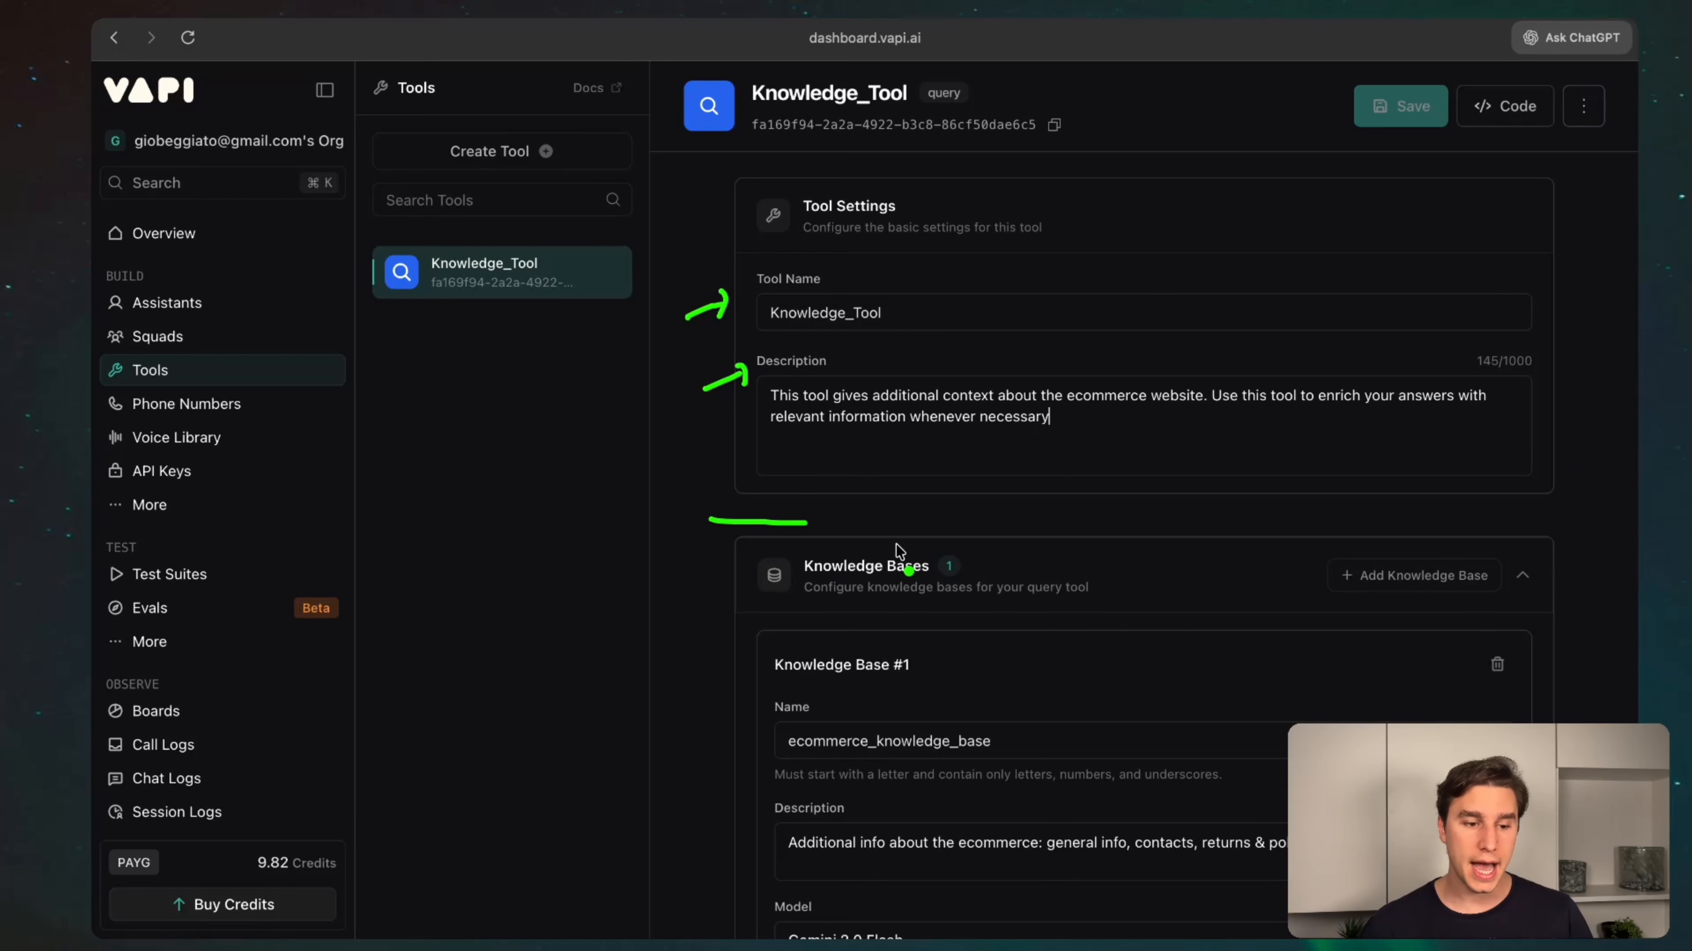
mouse_move(1295, 506)
left_mouse_down()
mouse_move(1335, 543)
mouse_move(1315, 534)
left_mouse_up()
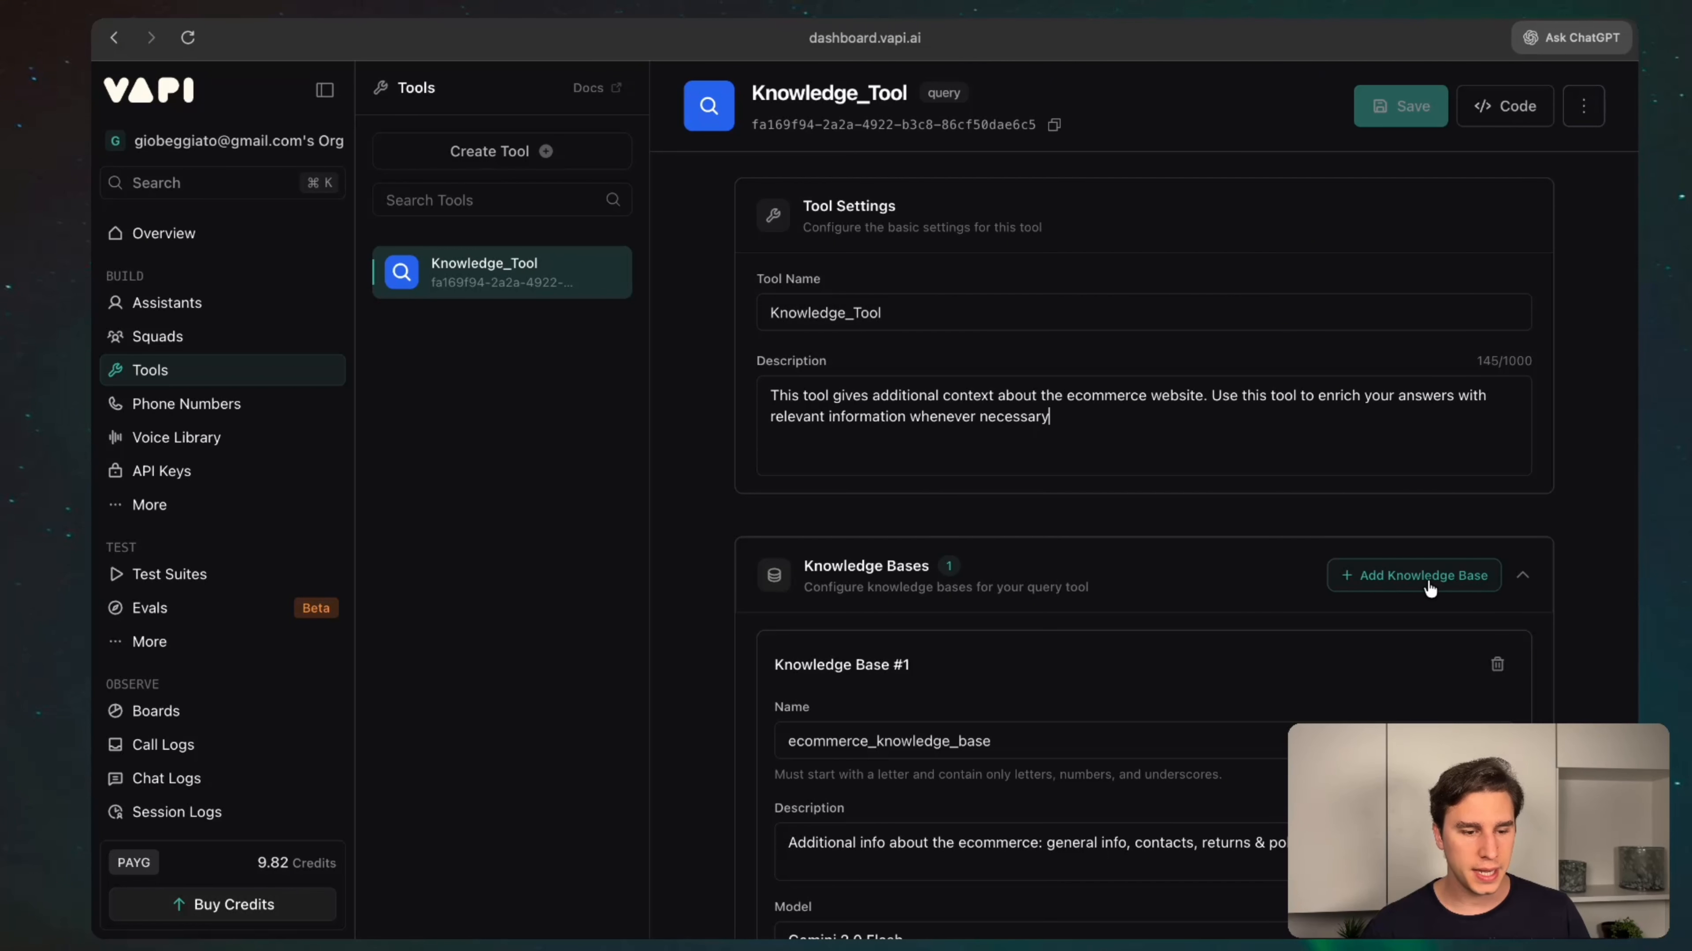
scroll(1183, 553, "down", 5)
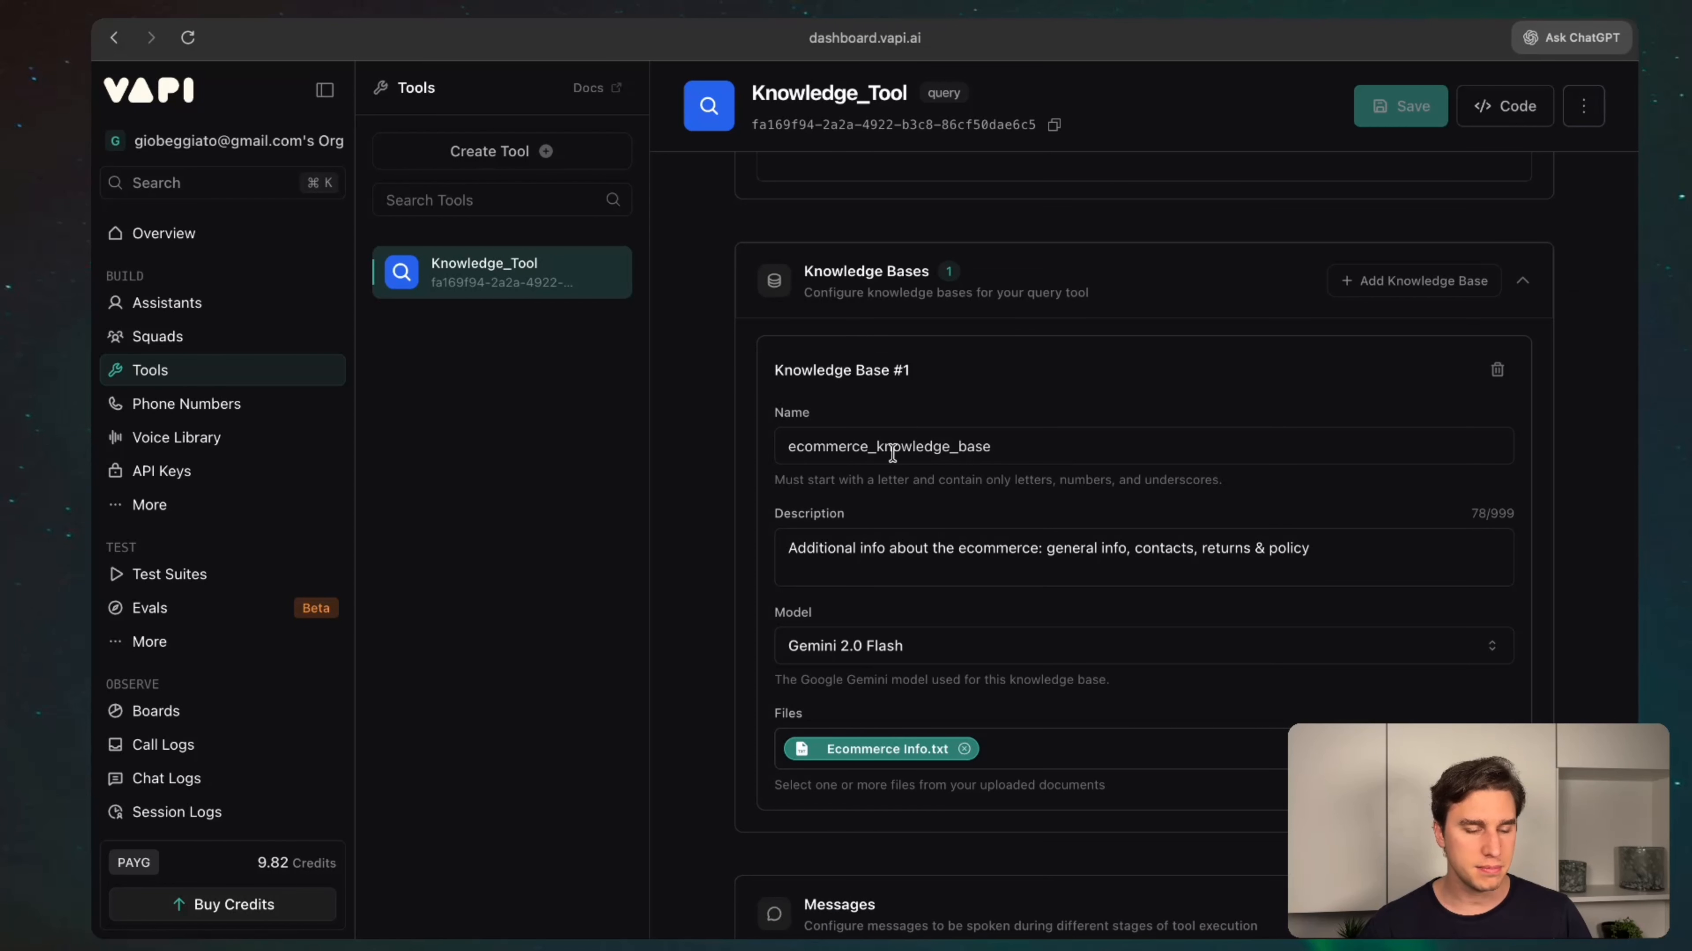
scroll(969, 433, "down", 1)
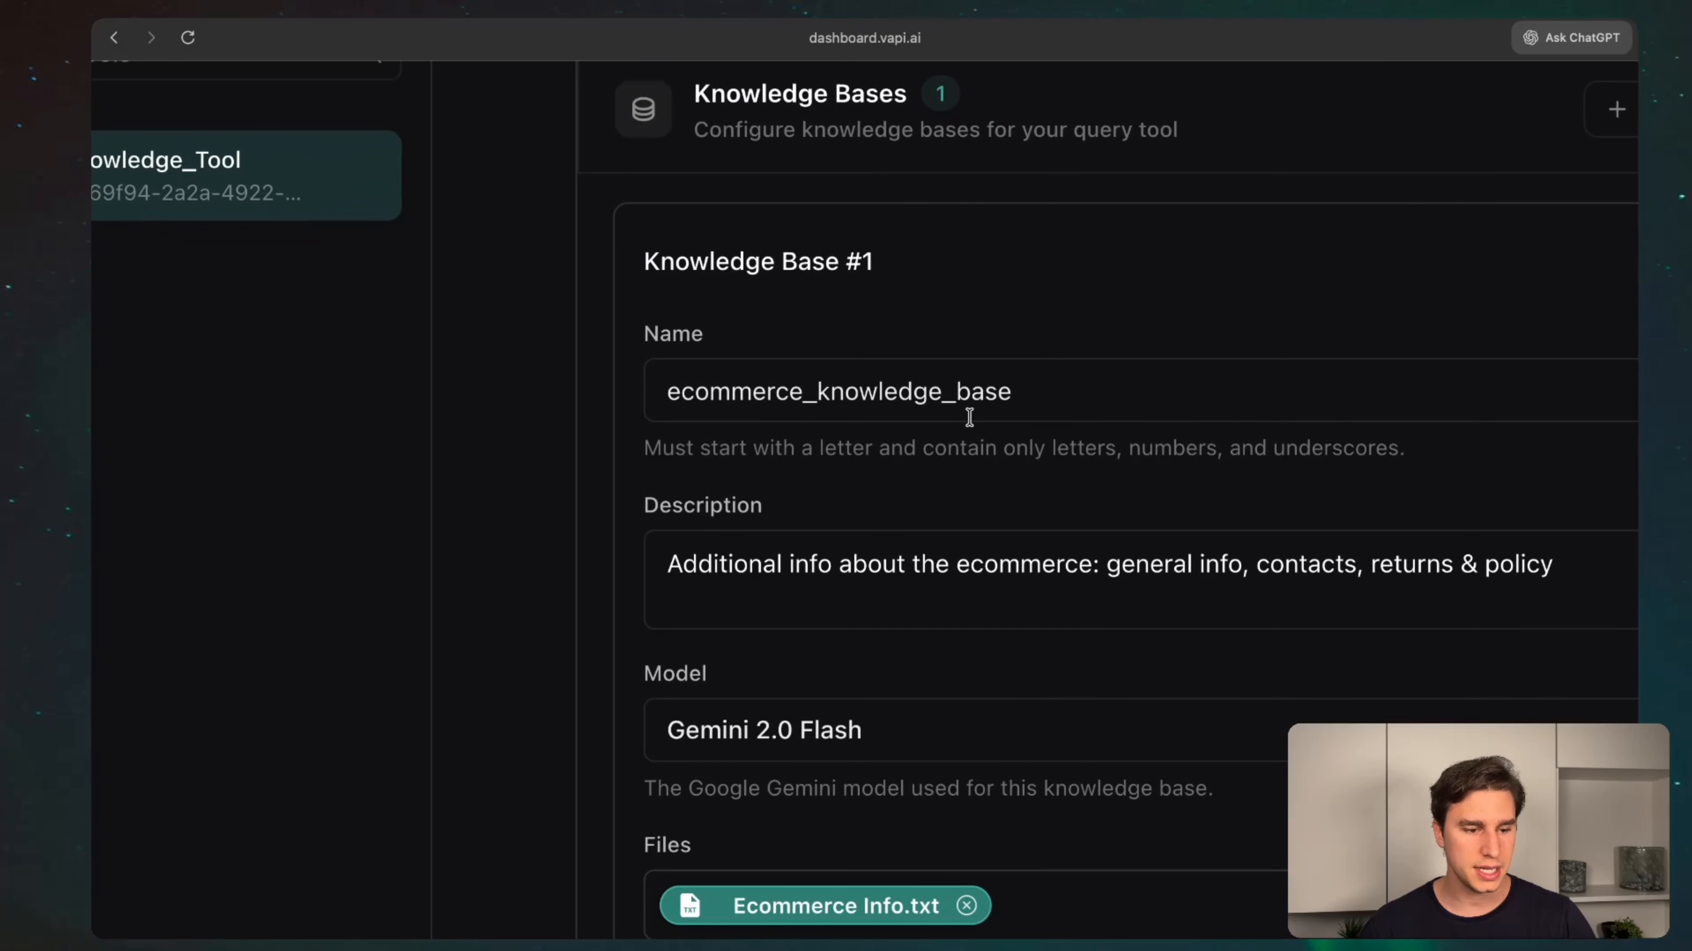
scroll(970, 417, "right", 5)
scroll(969, 418, "down", 2)
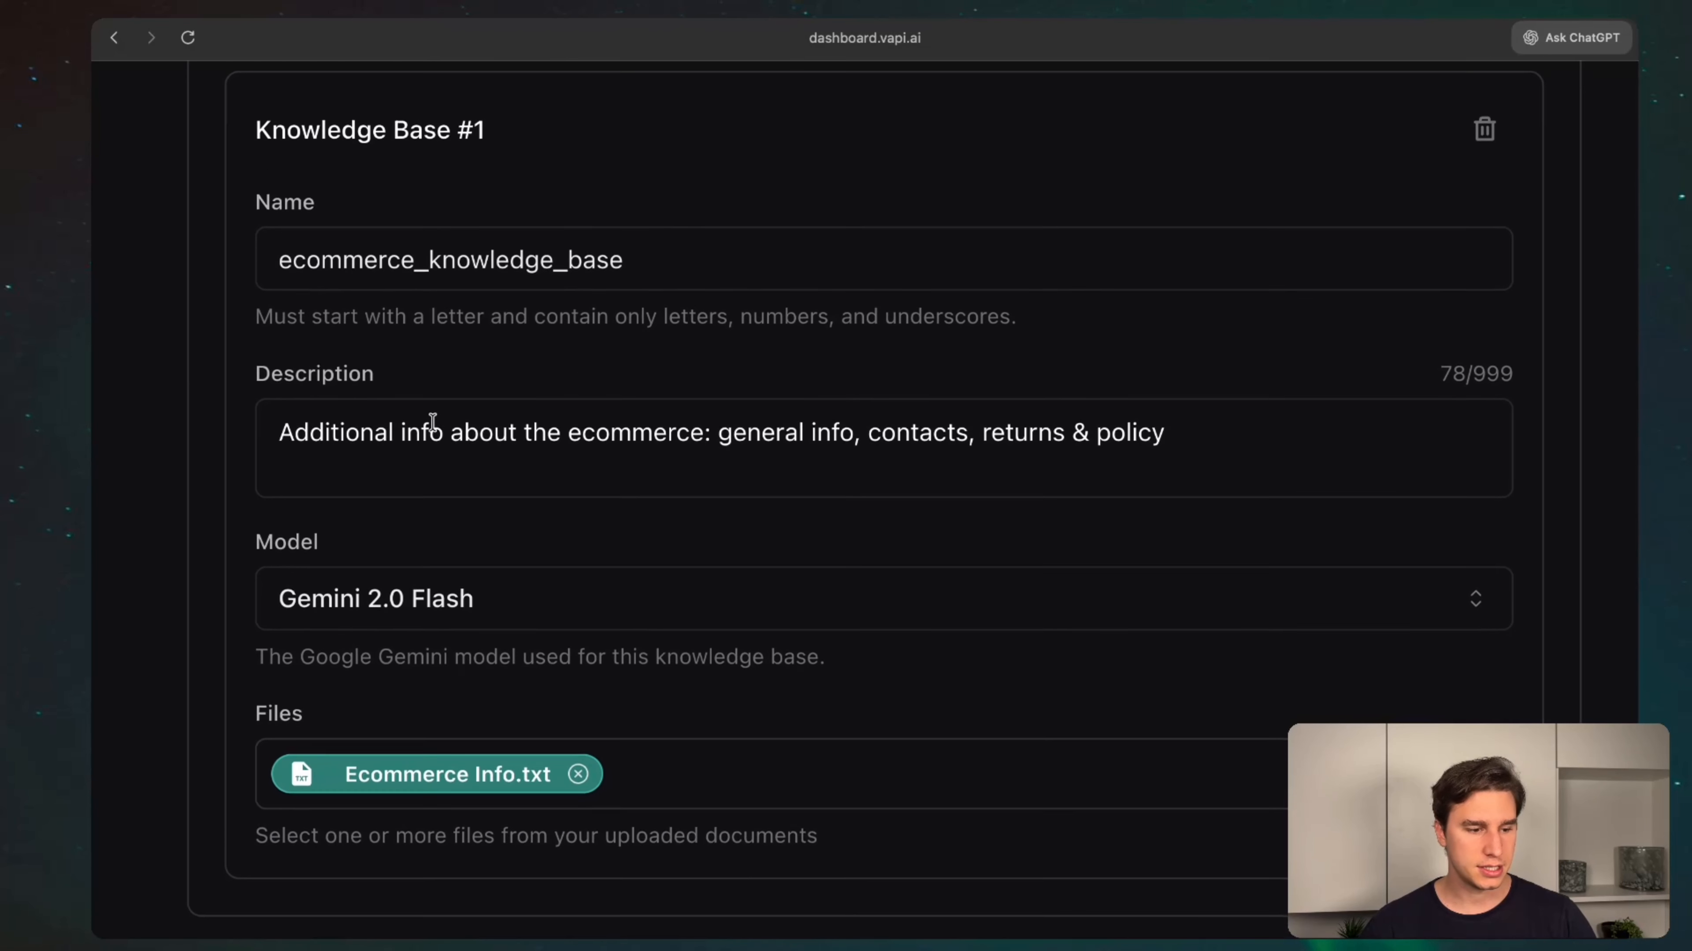
left_click_drag(431, 421, 1084, 440)
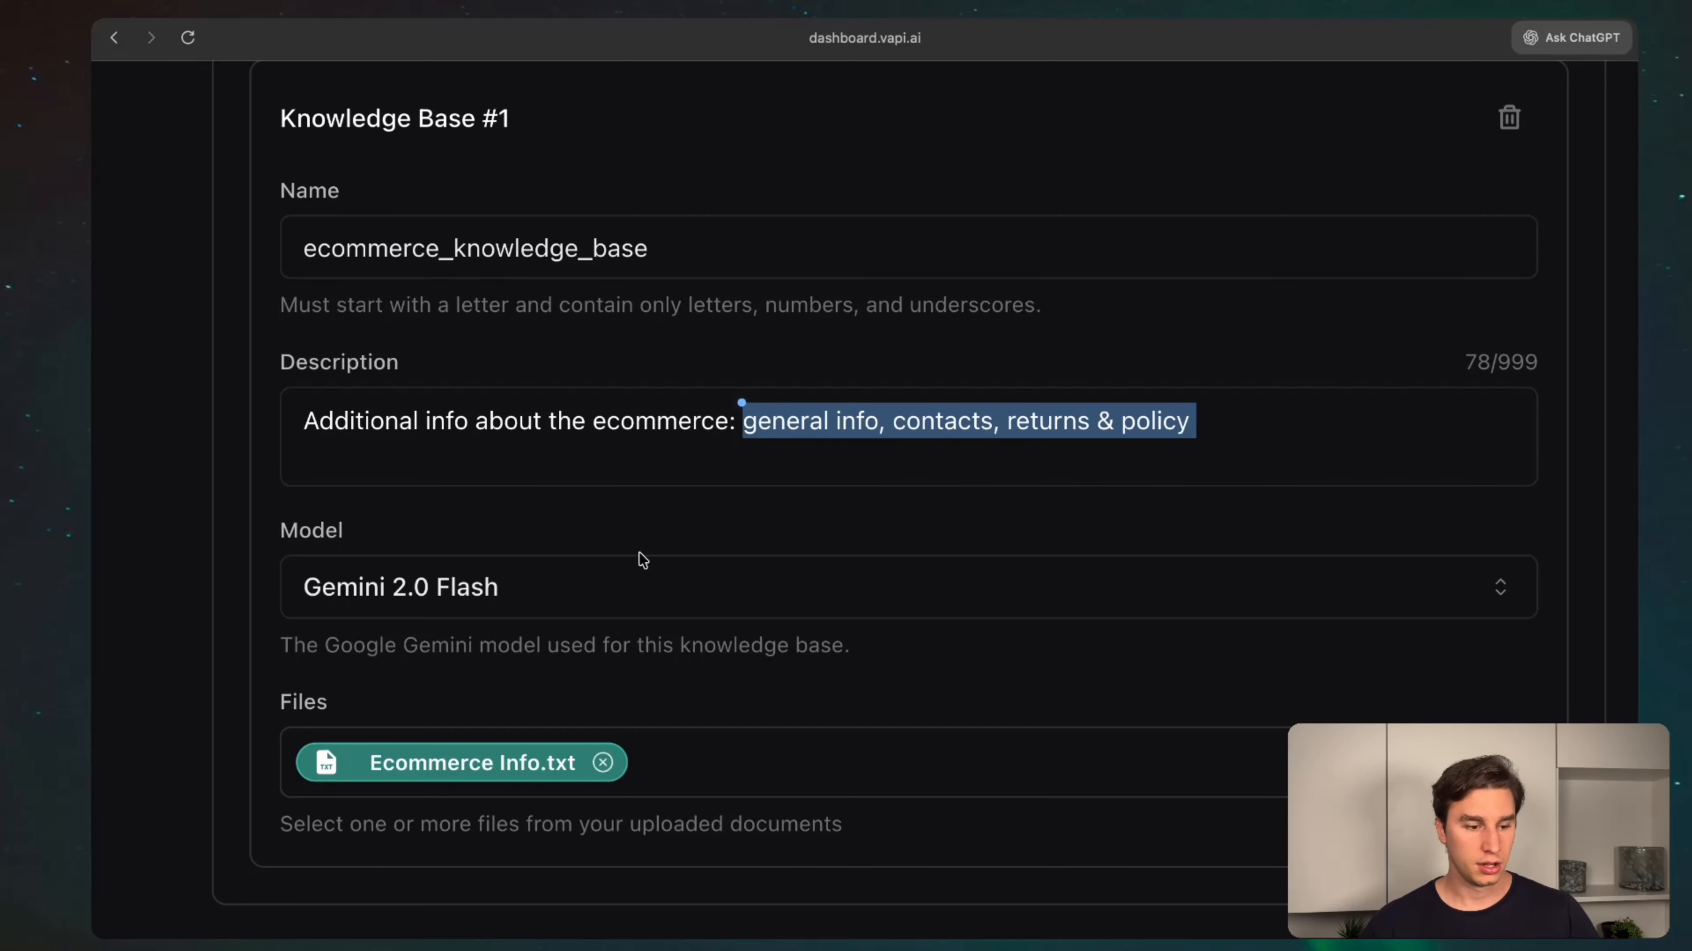
scroll(640, 554, "down", 5, "ctrl")
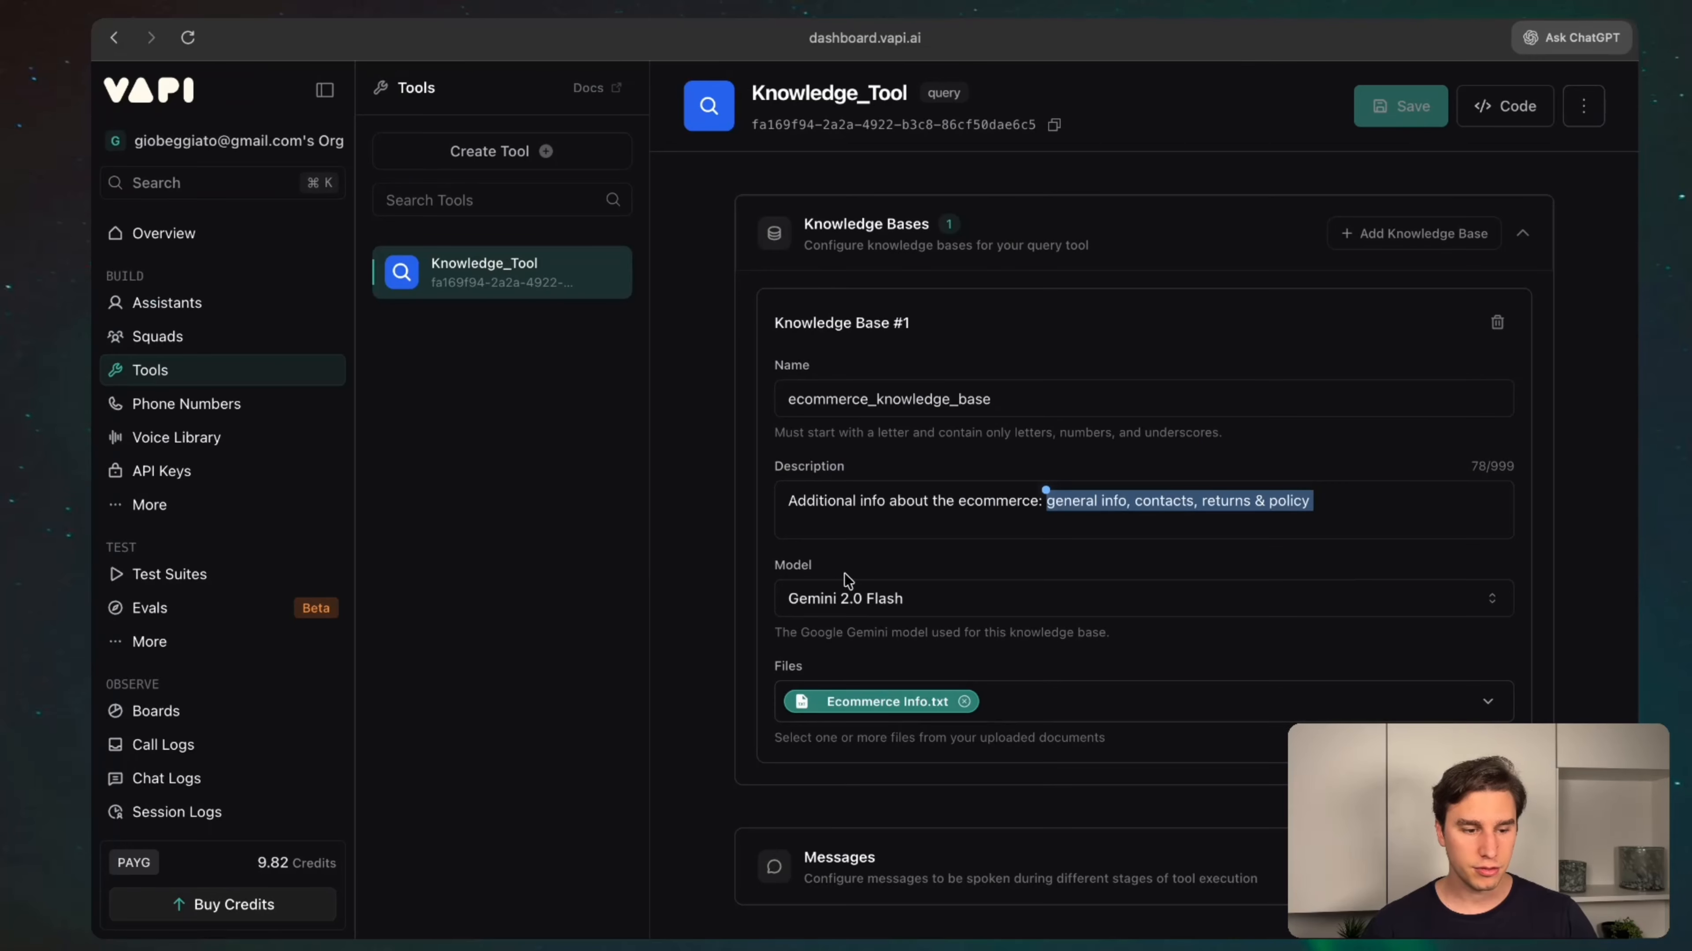
left_click(1109, 651)
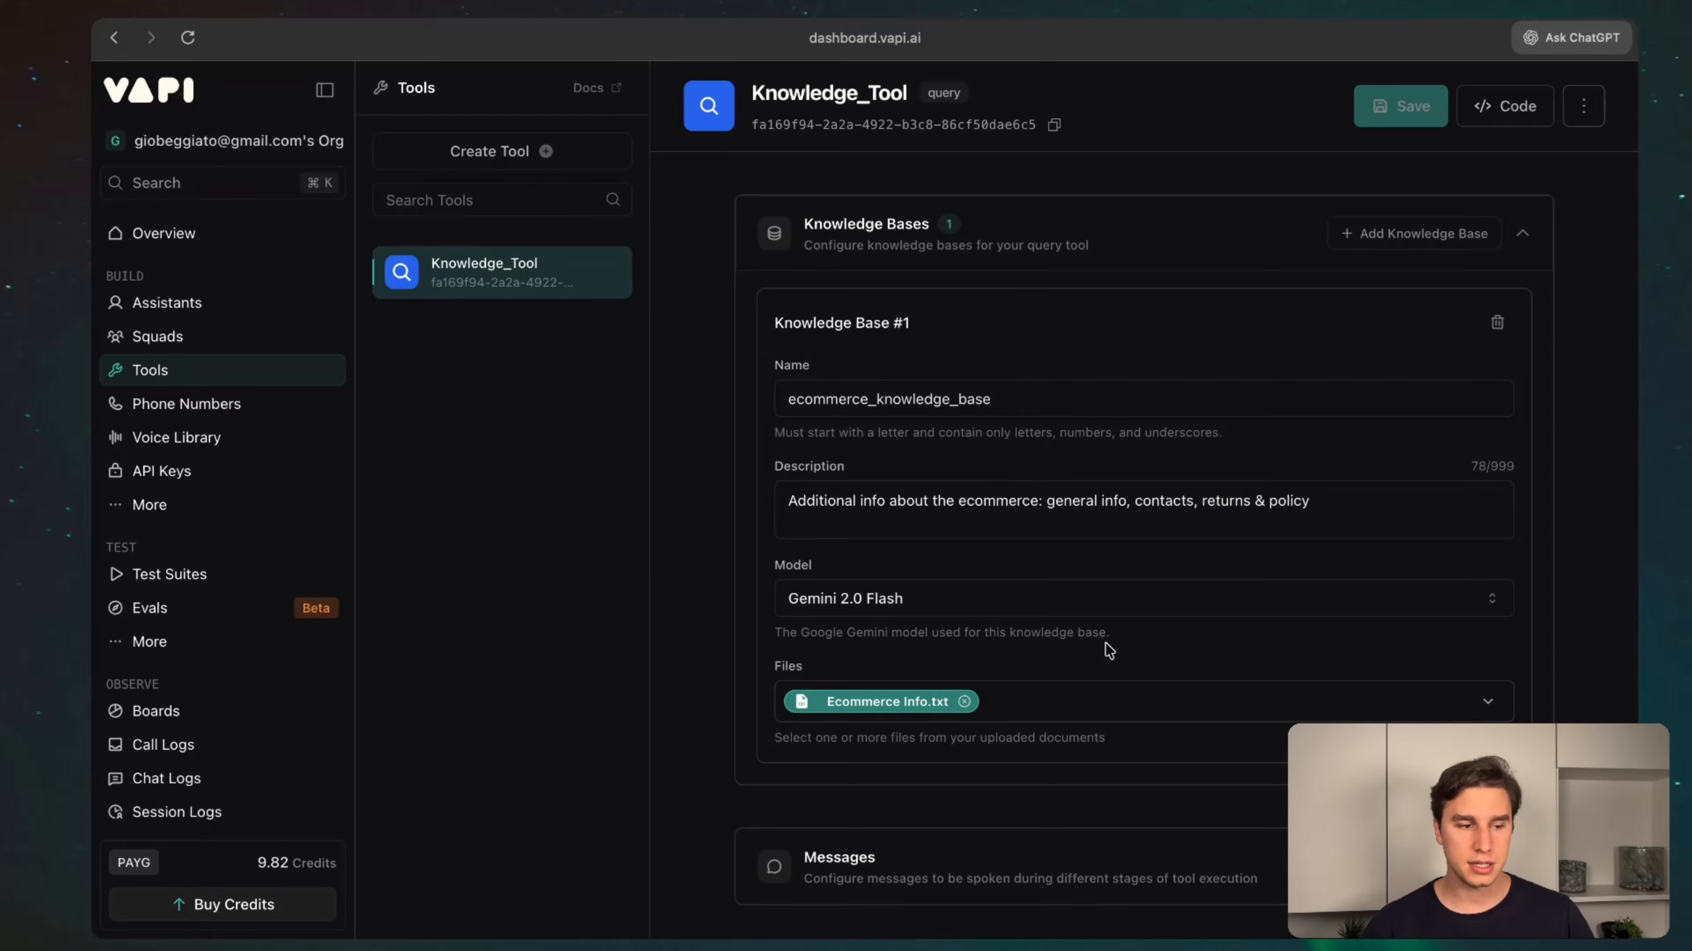
left_click(178, 508)
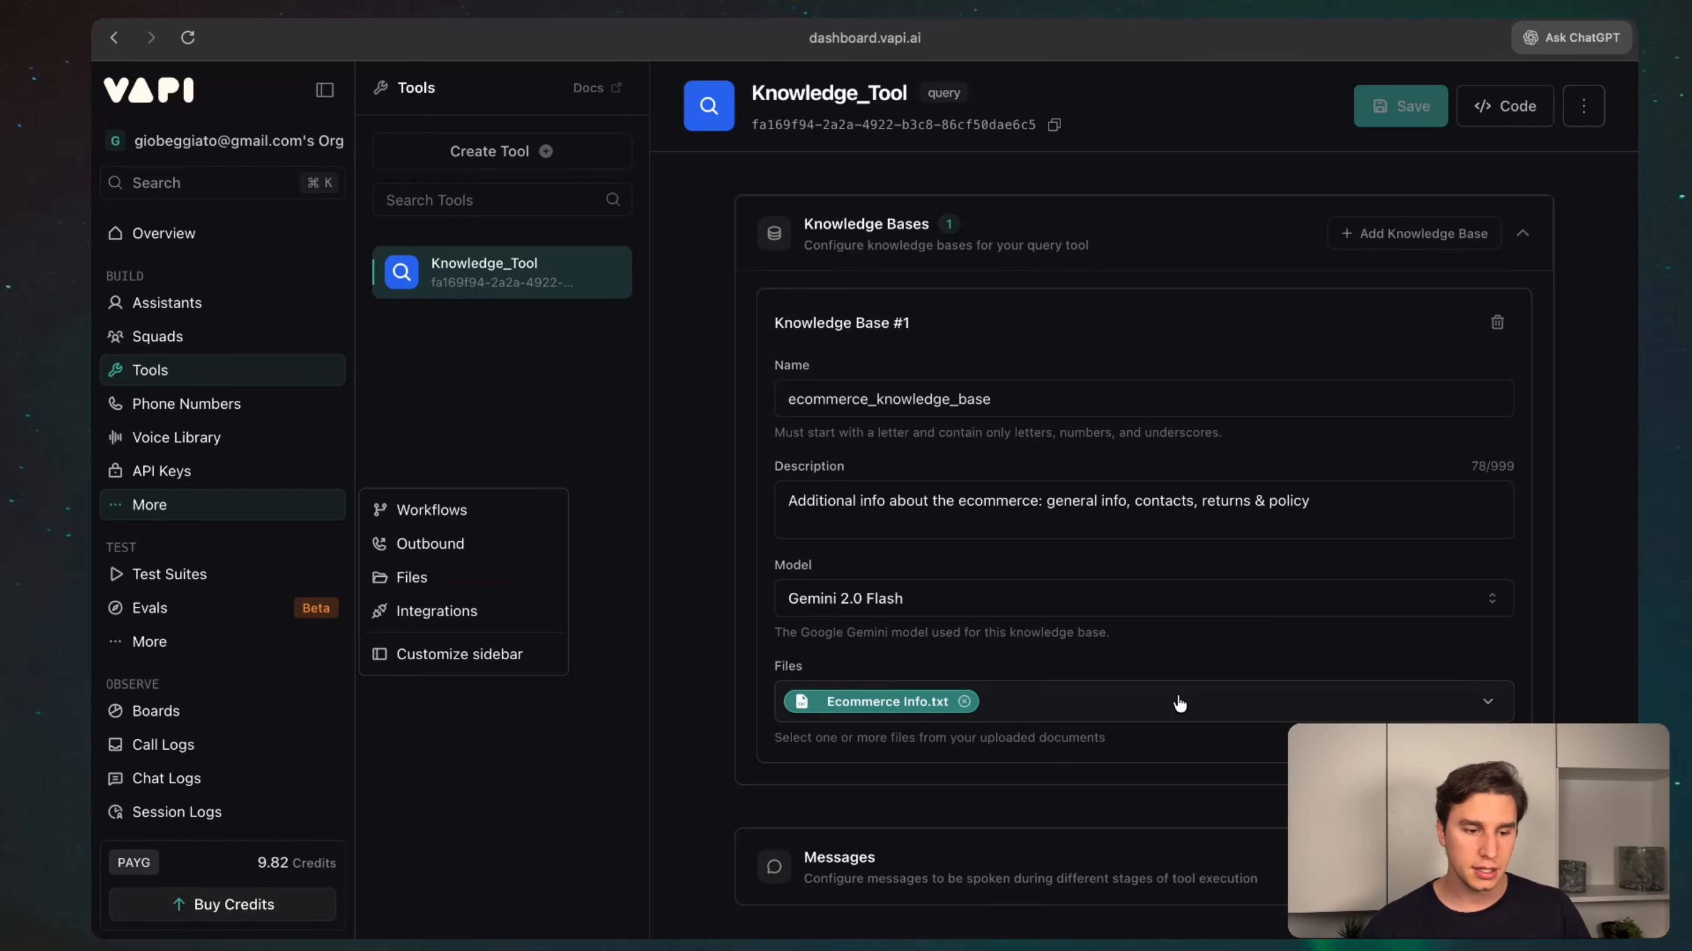
- Check which uploaded files can be assigned to Knowledge_Tool's Knowledge Base #1, leaving the selection as it is
left_click(1098, 693)
left_click(1092, 702)
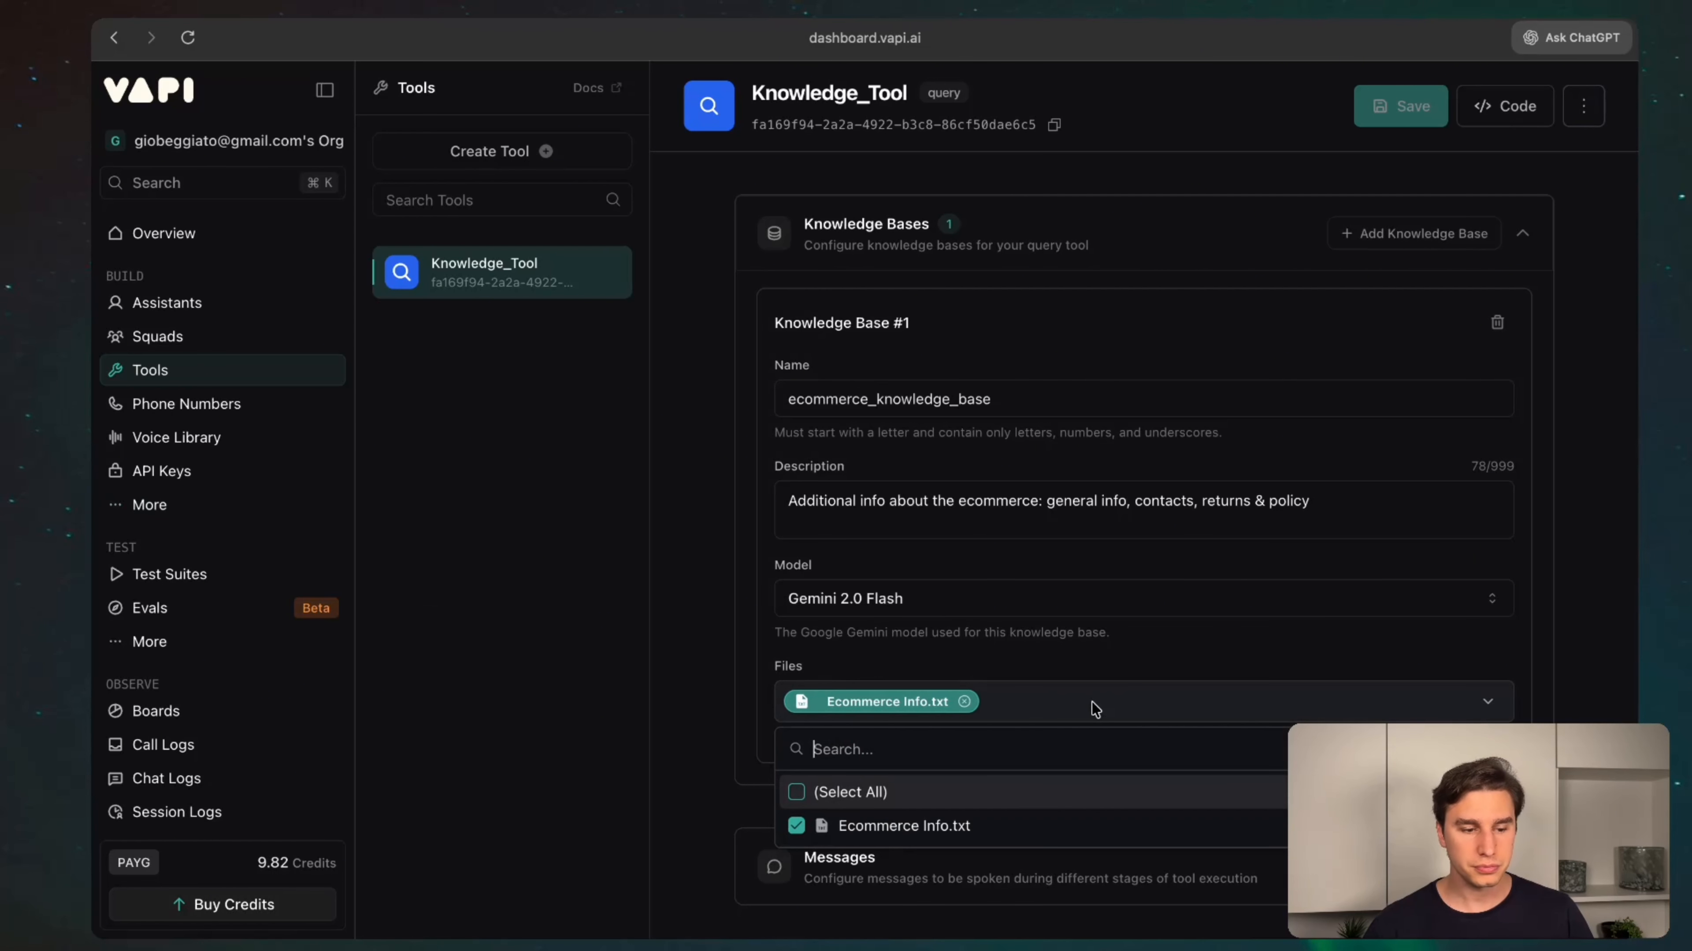
left_click(1106, 650)
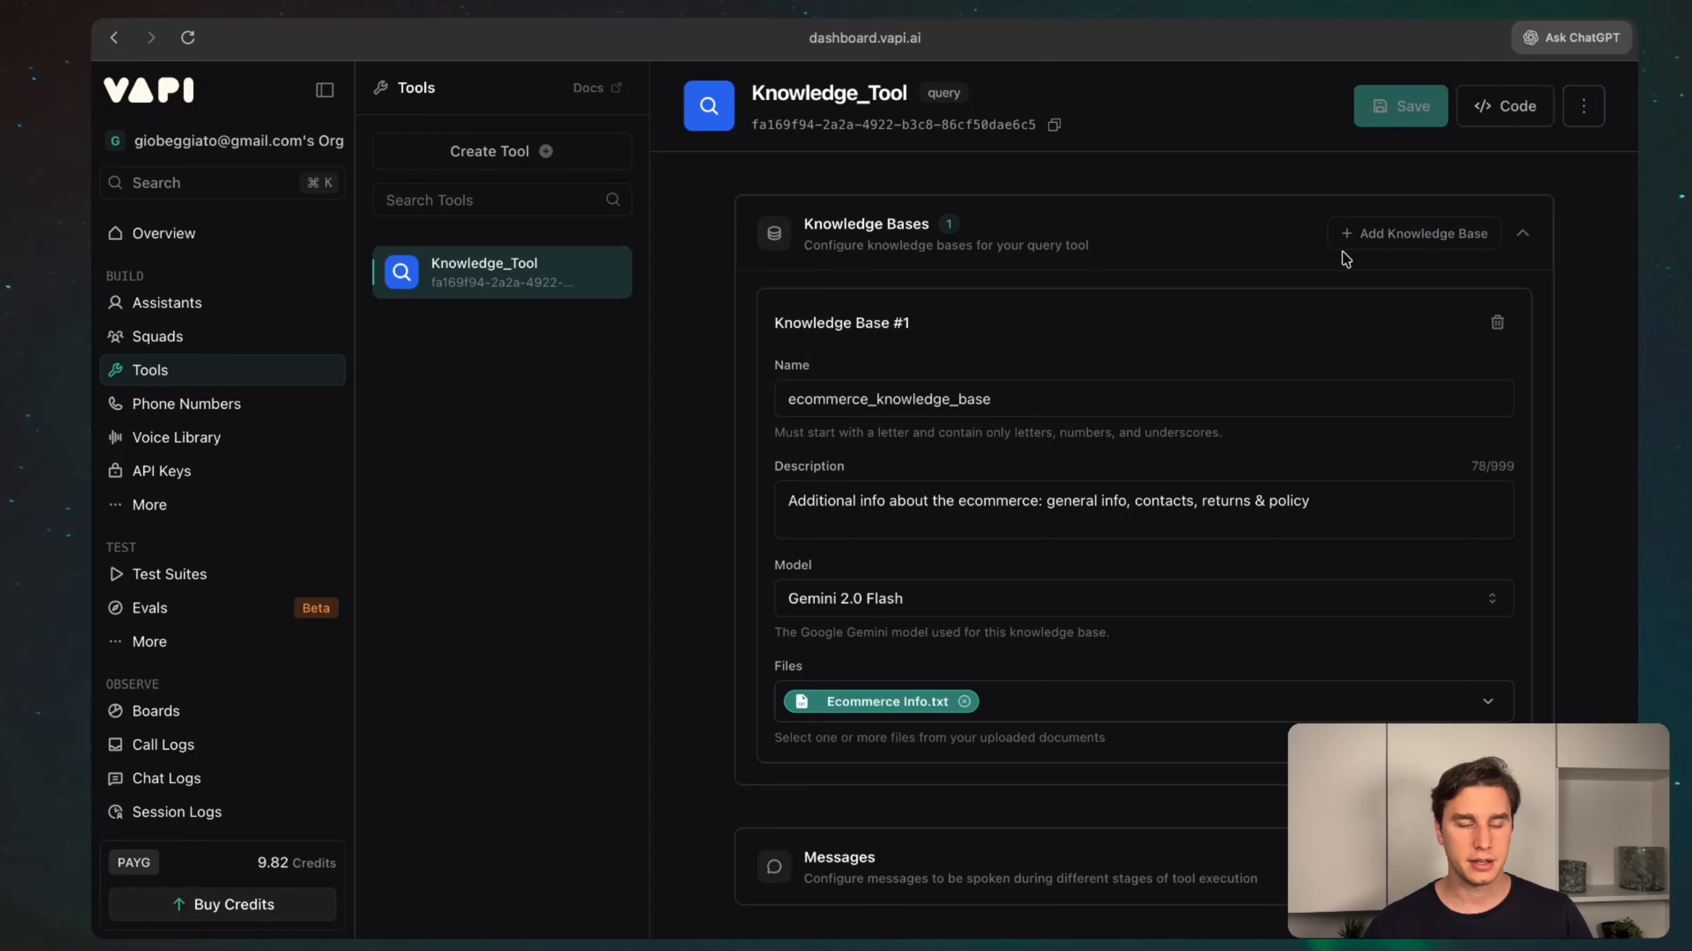
scroll(1129, 509, "up", 2)
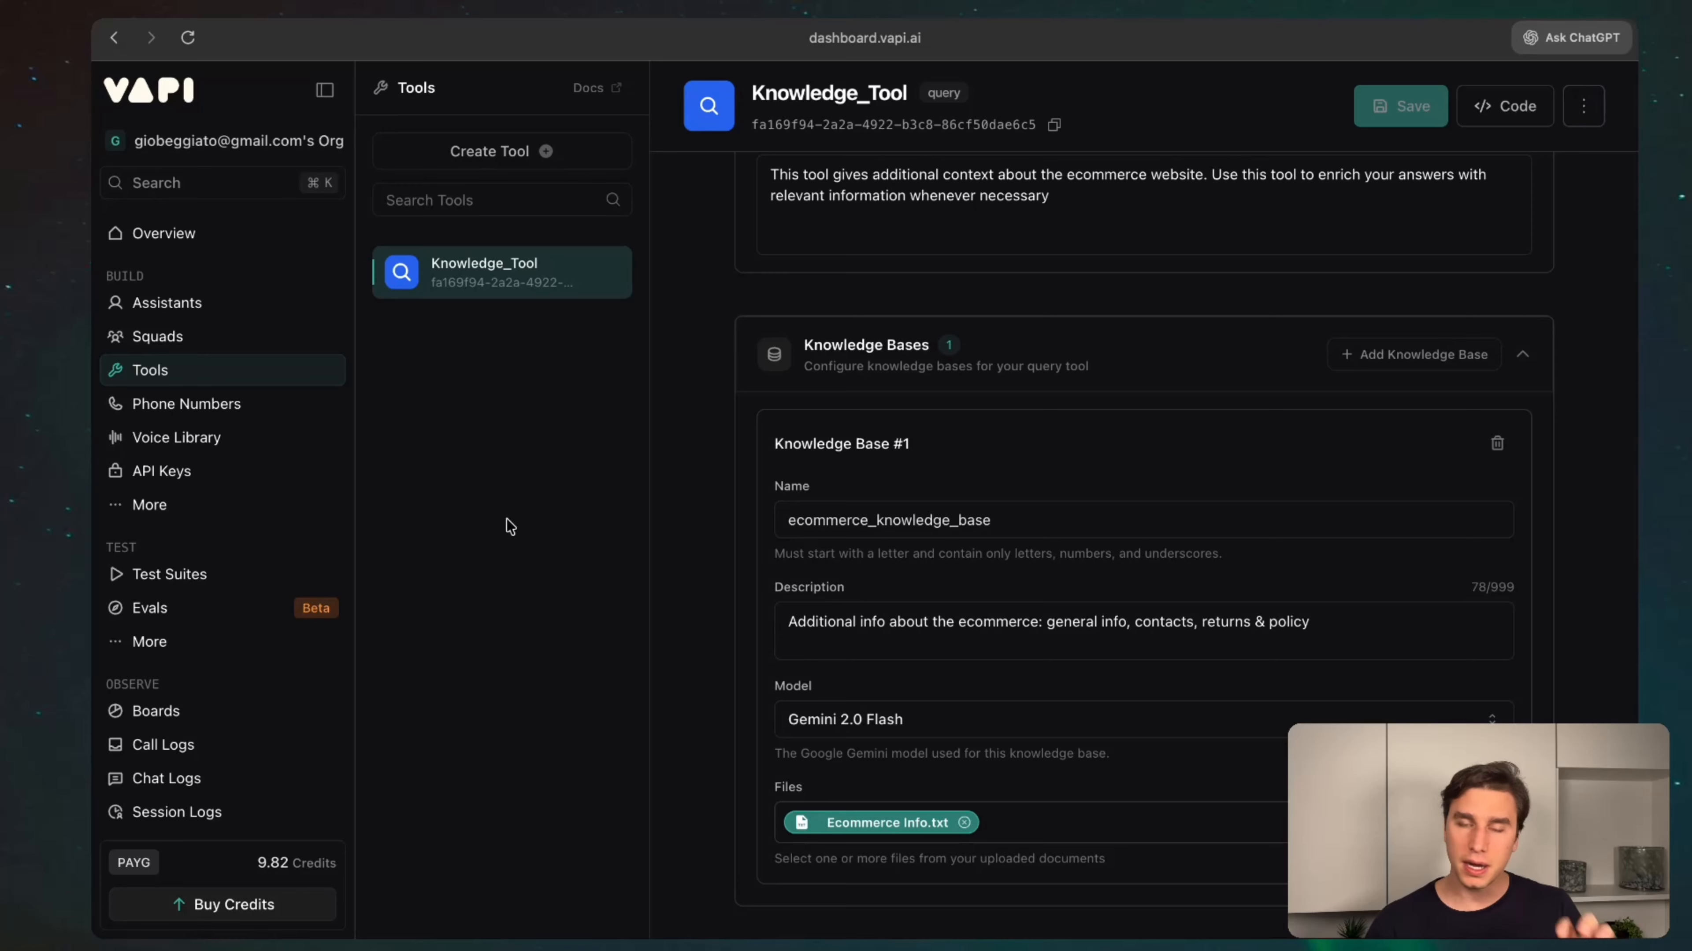
scroll(720, 352, "up", 2)
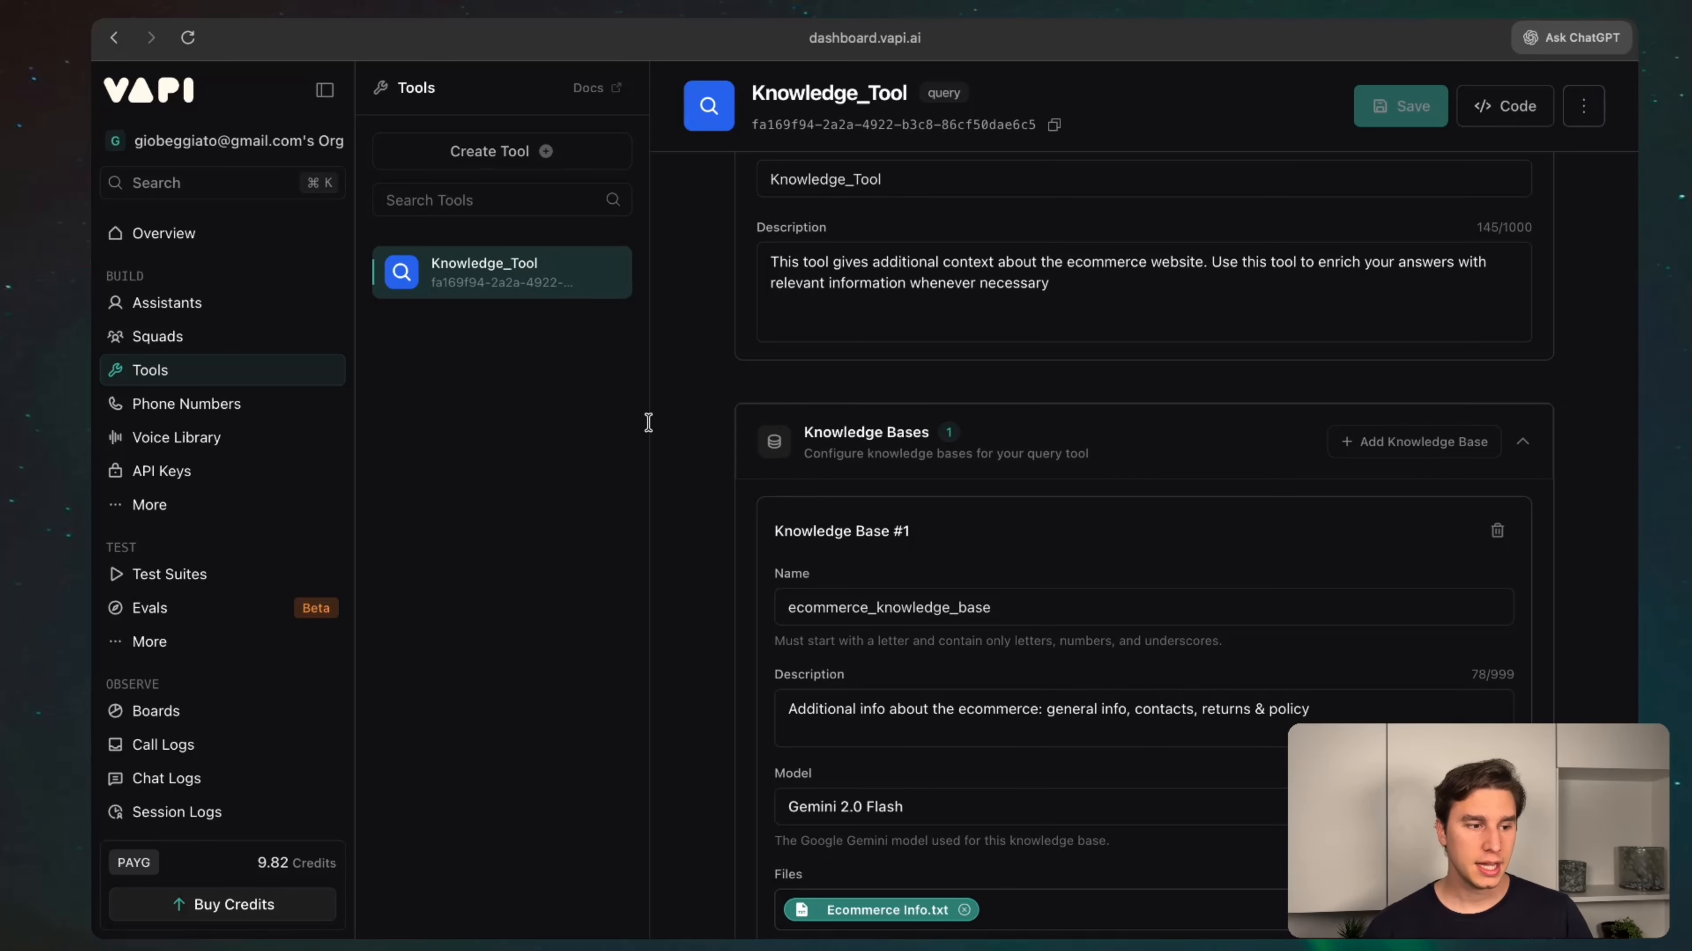
- Open the Riley assistant and review the standard and express shipping details in the ShopEase text file, returning to Vapi
left_click(165, 301)
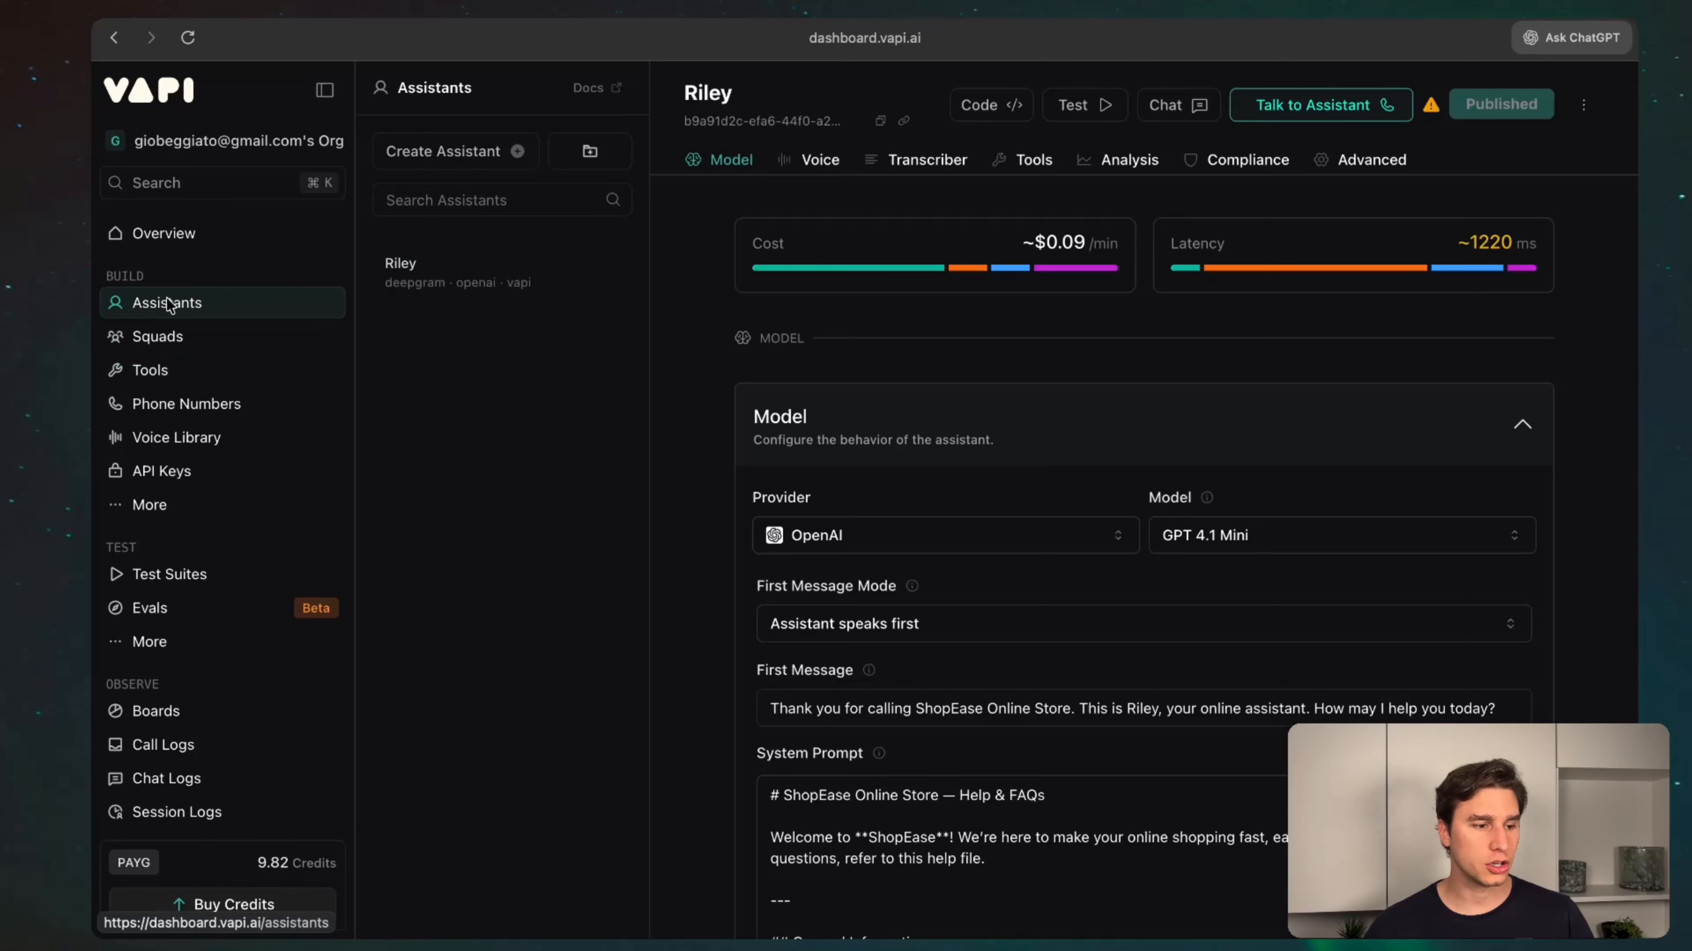
left_click(1362, 120)
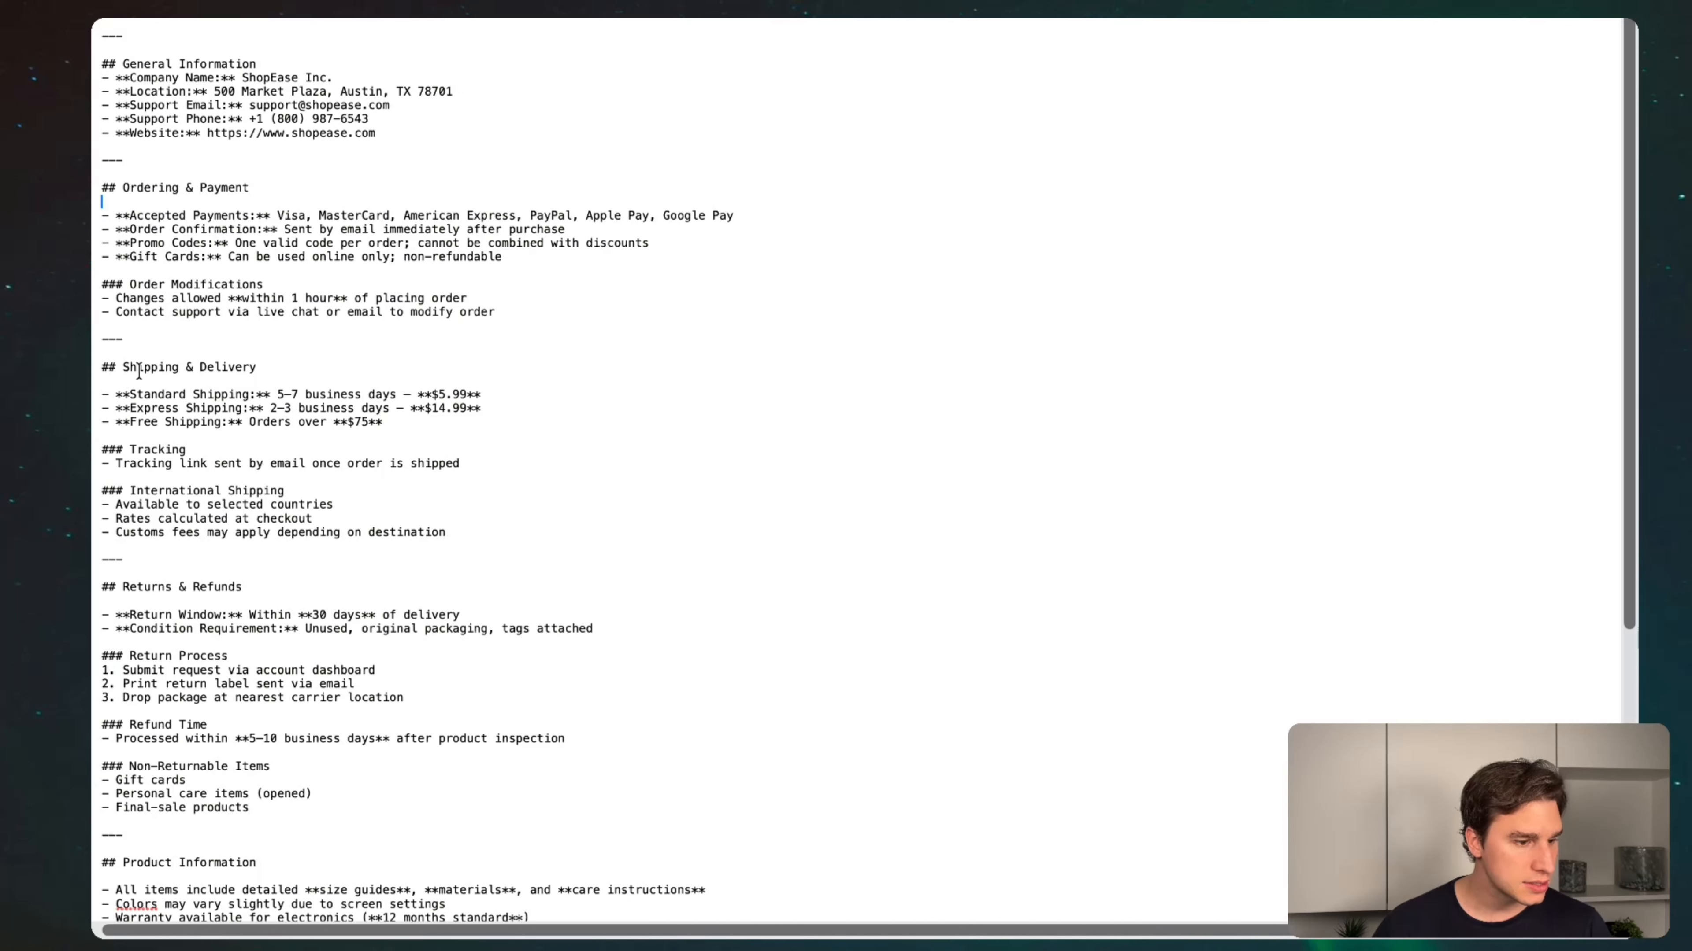
left_click_drag(128, 366, 244, 368)
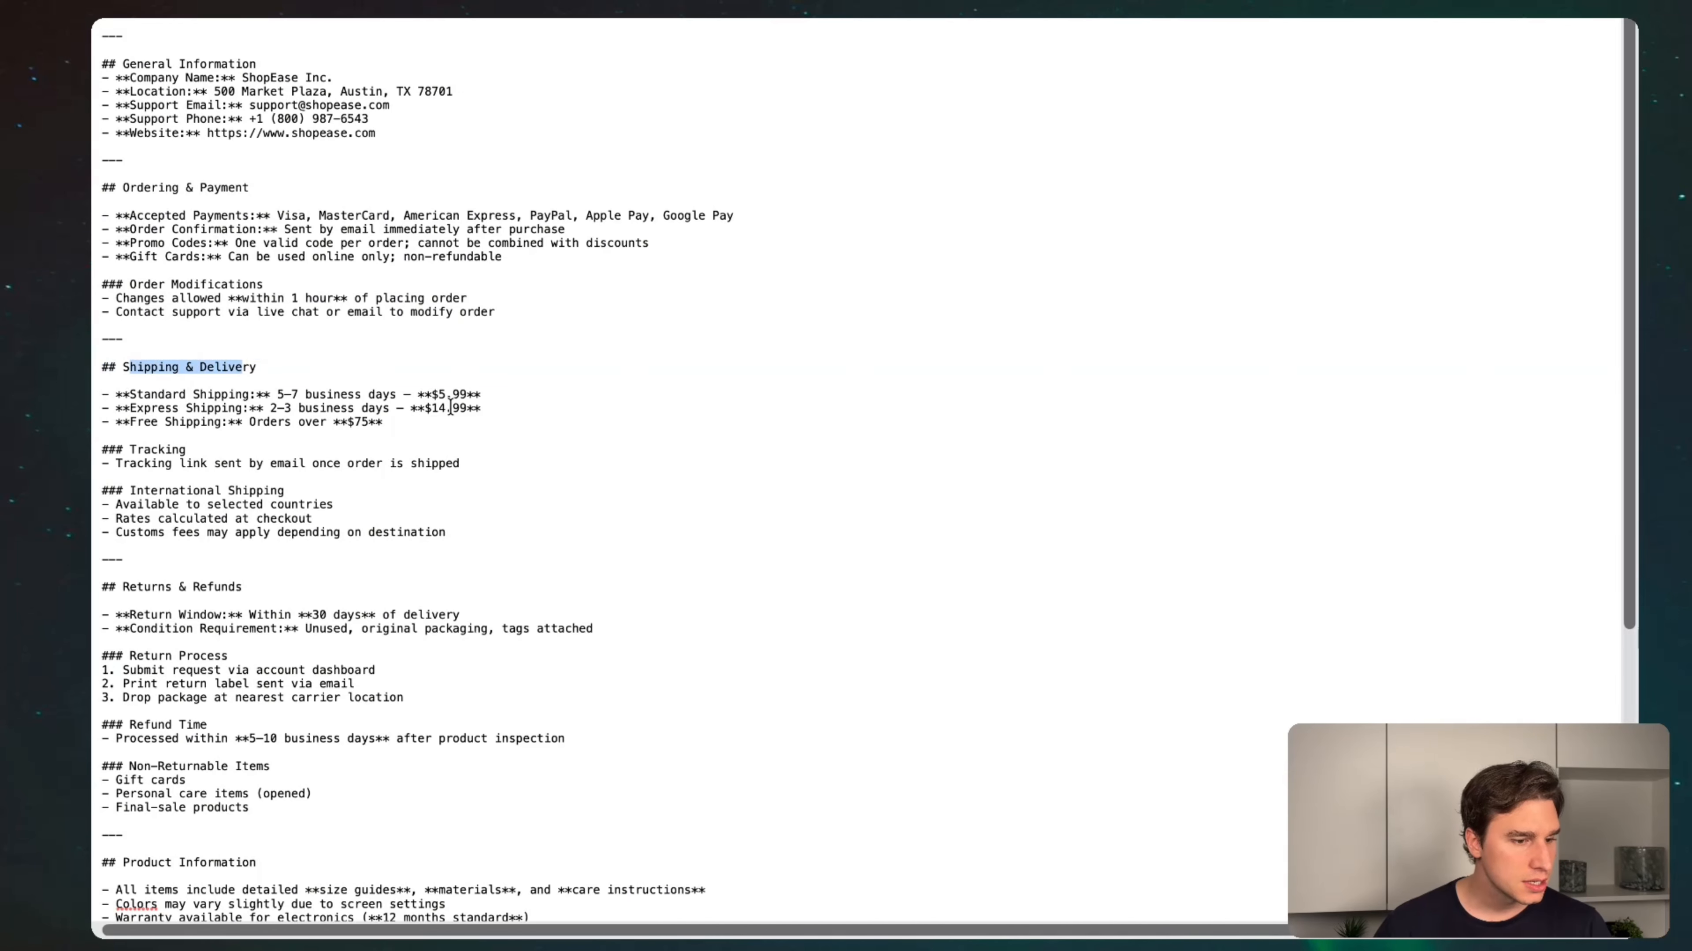
left_click_drag(506, 395, 129, 393)
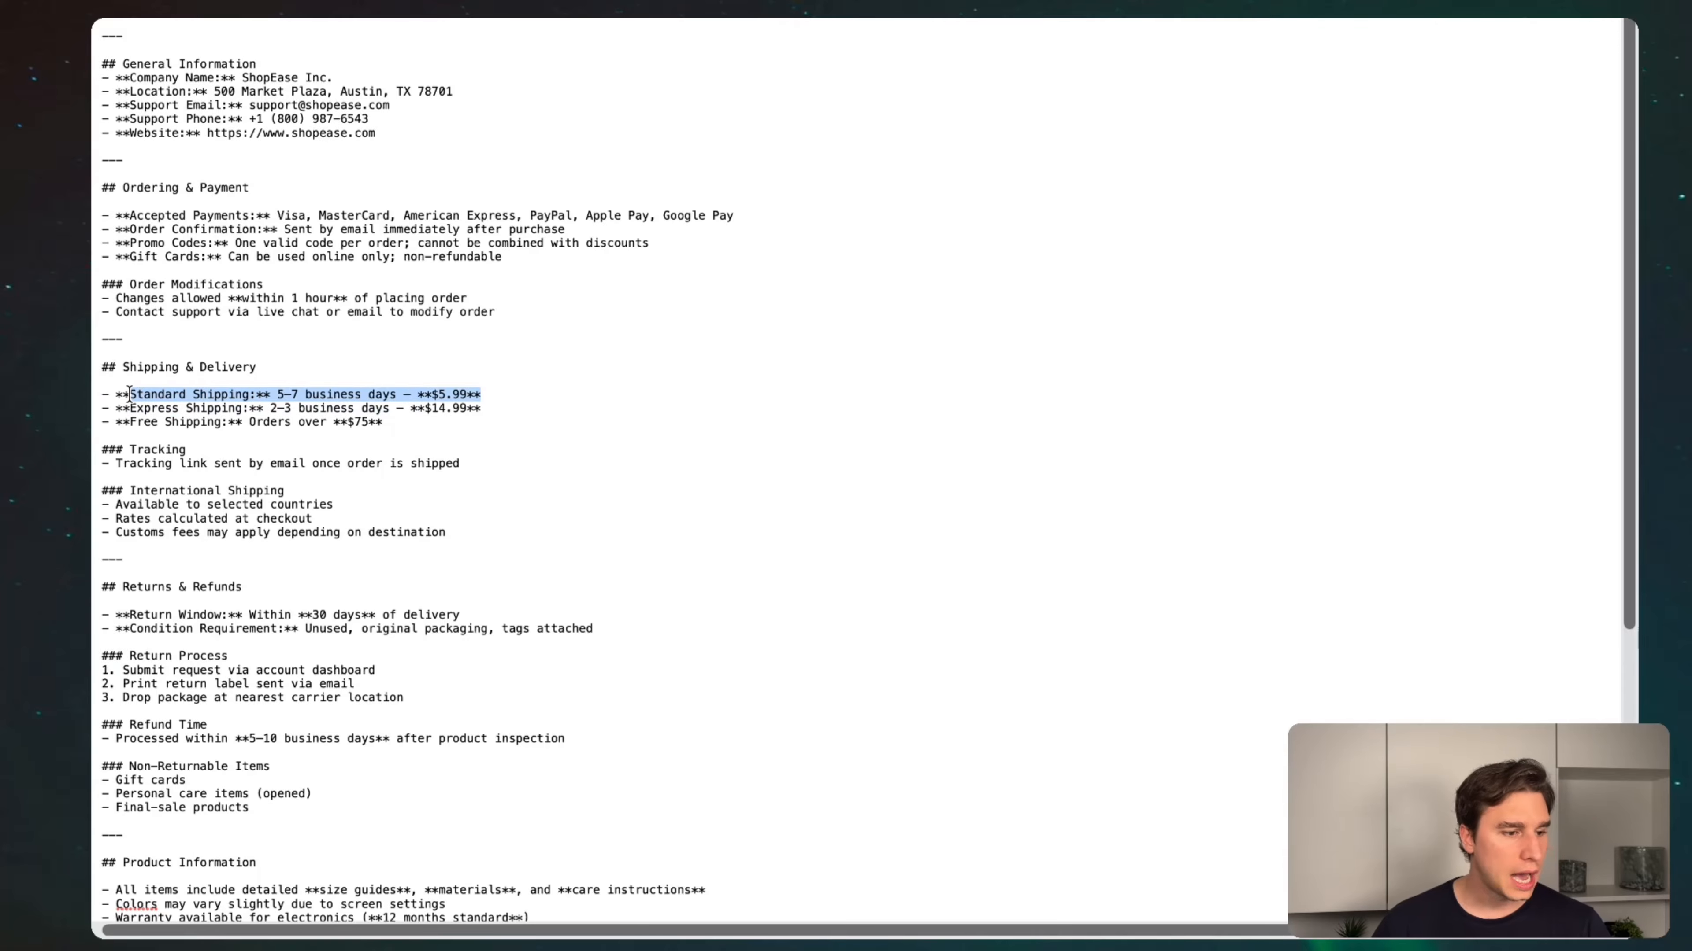
left_click(258, 394)
left_click_drag(257, 394, 126, 394)
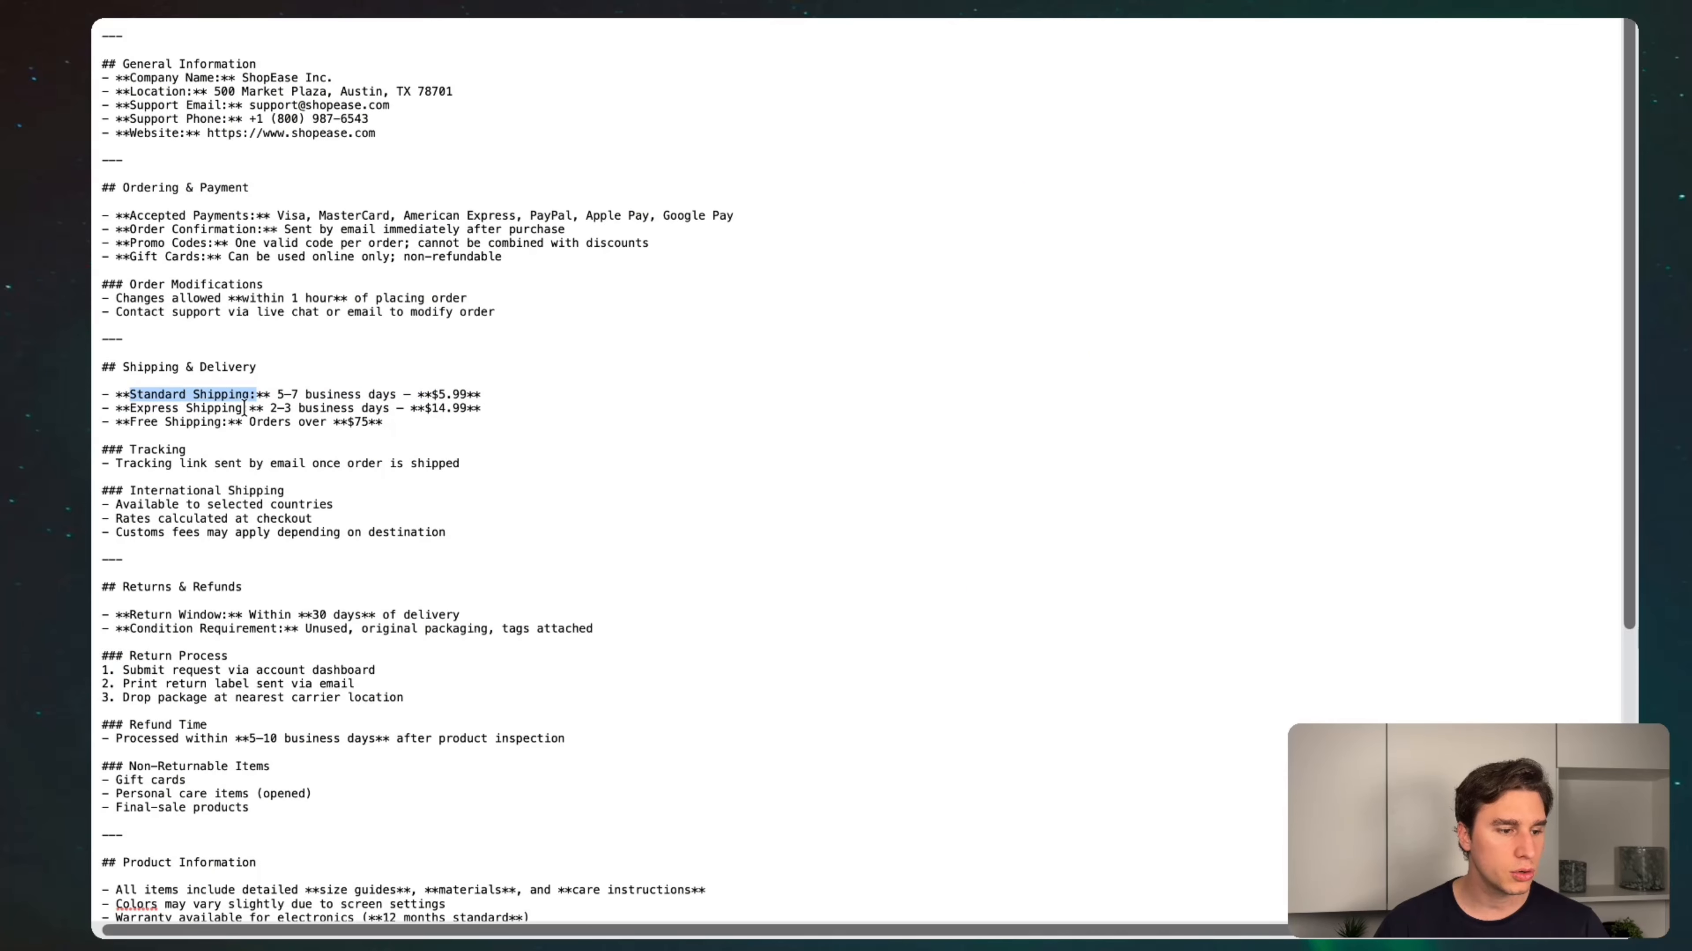
left_click_drag(247, 408, 154, 422)
key("ctrl+Right")
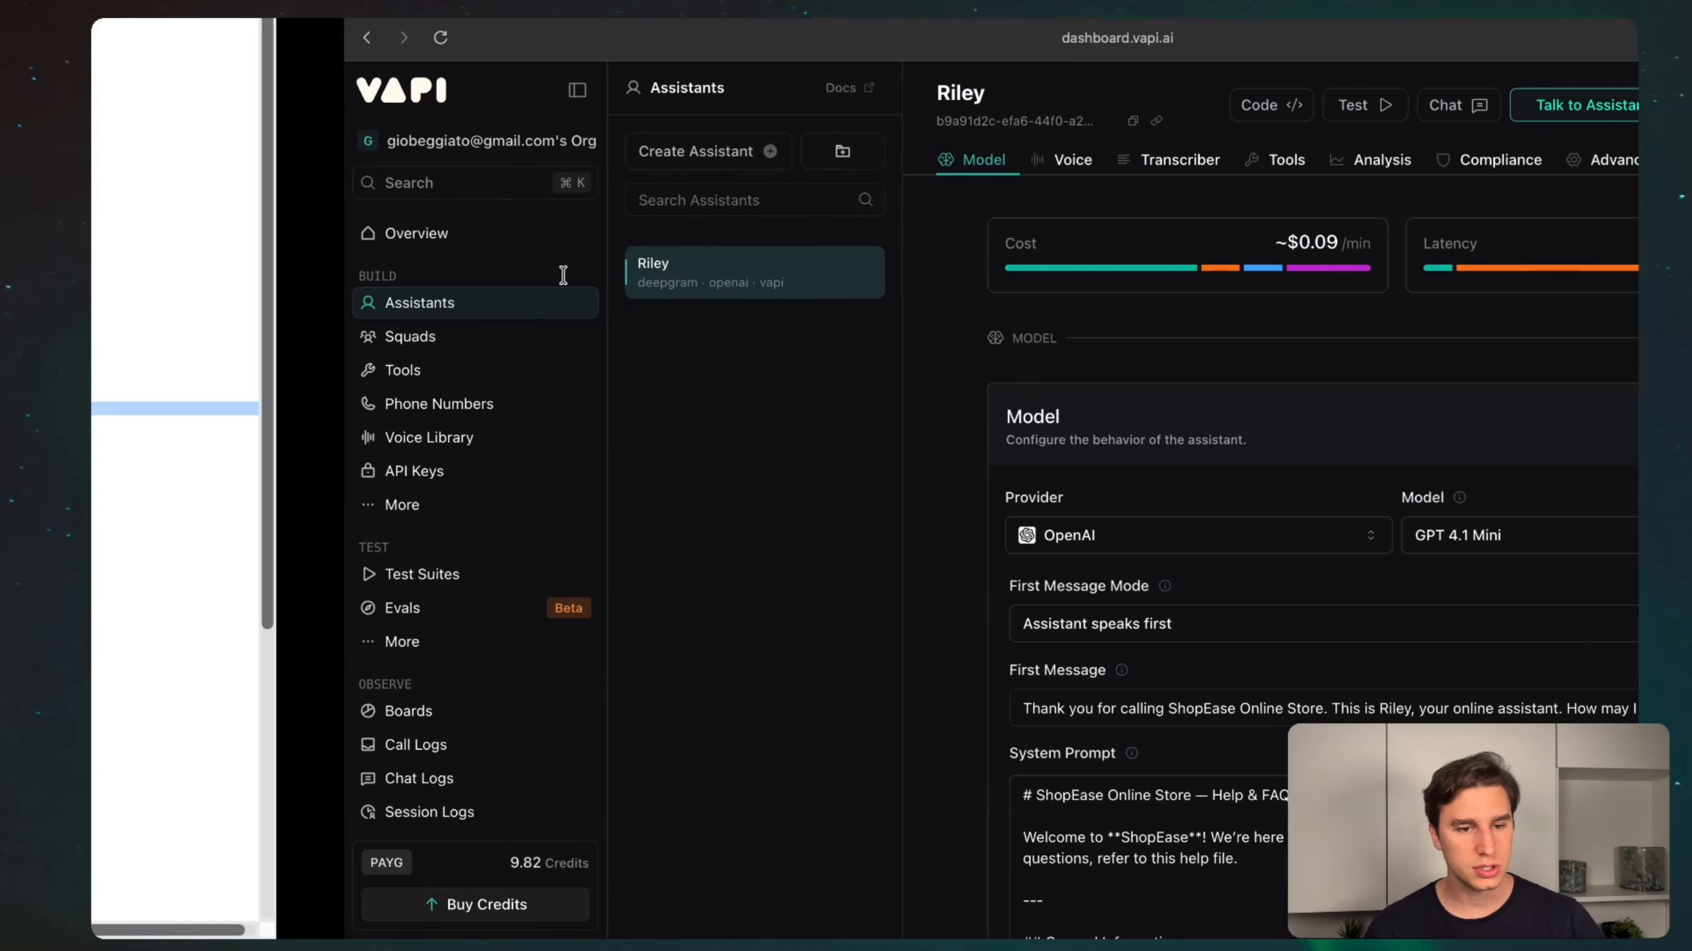
- Hold a test voice call with Riley, asking how long a package takes with express delivery, and end the call
left_click(1348, 117)
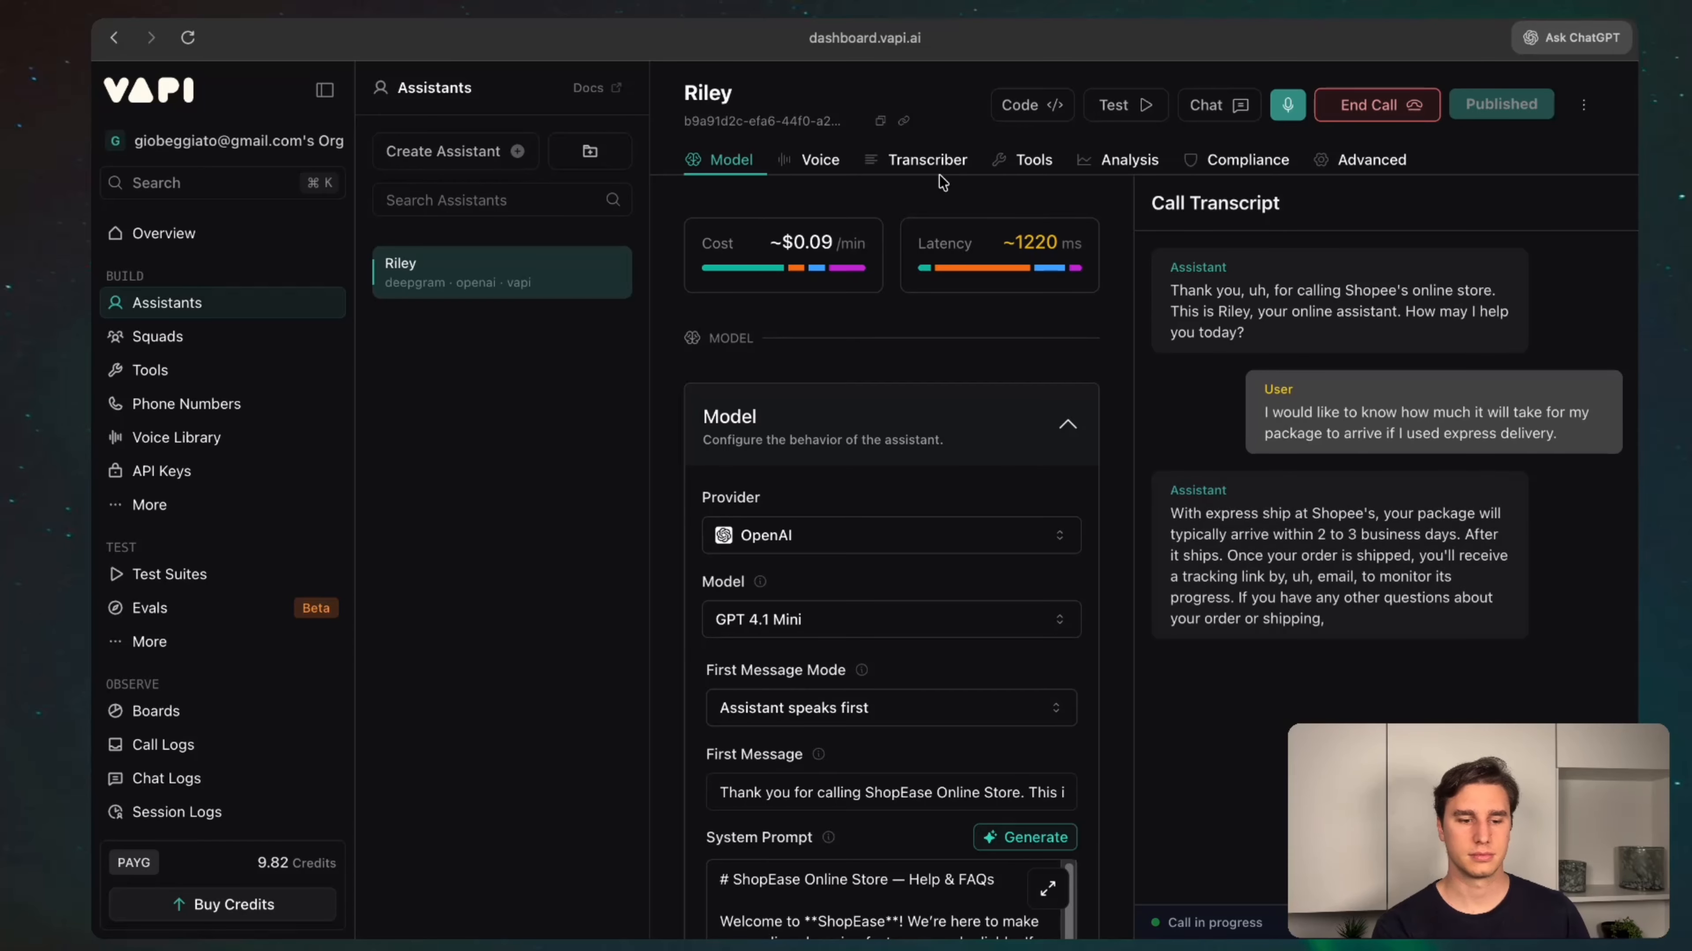
left_click(1331, 106)
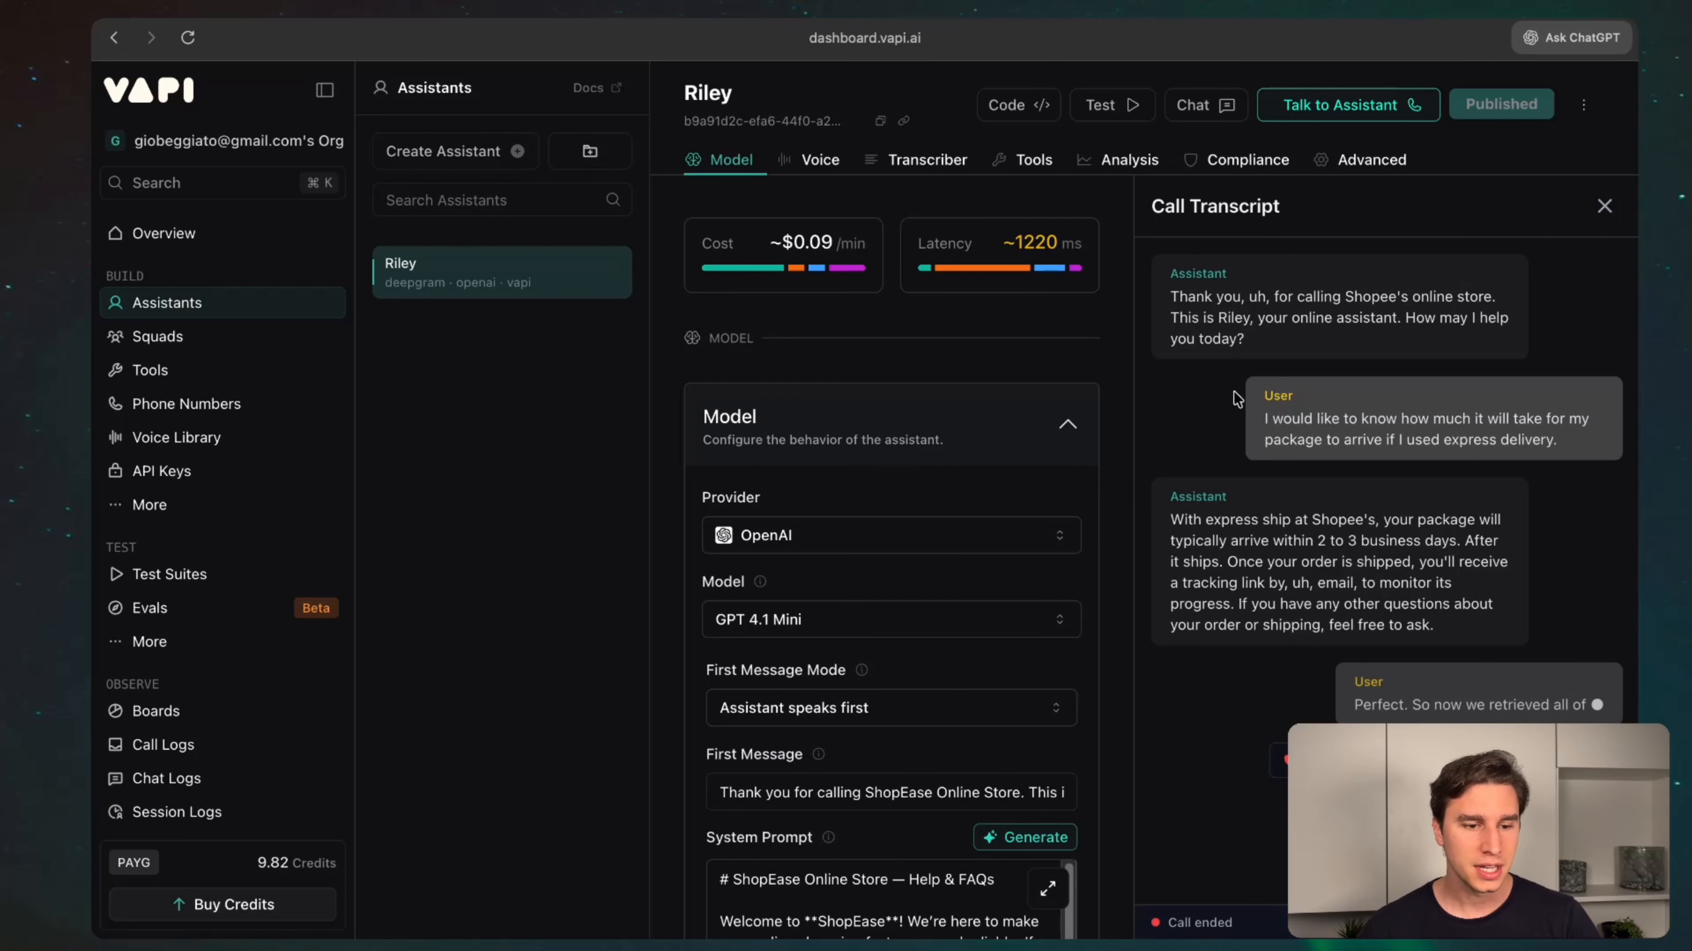
- Compare the call transcript with Riley's first message and the text file's express shipping line, and close the transcript
left_click_drag(1269, 339, 1159, 297)
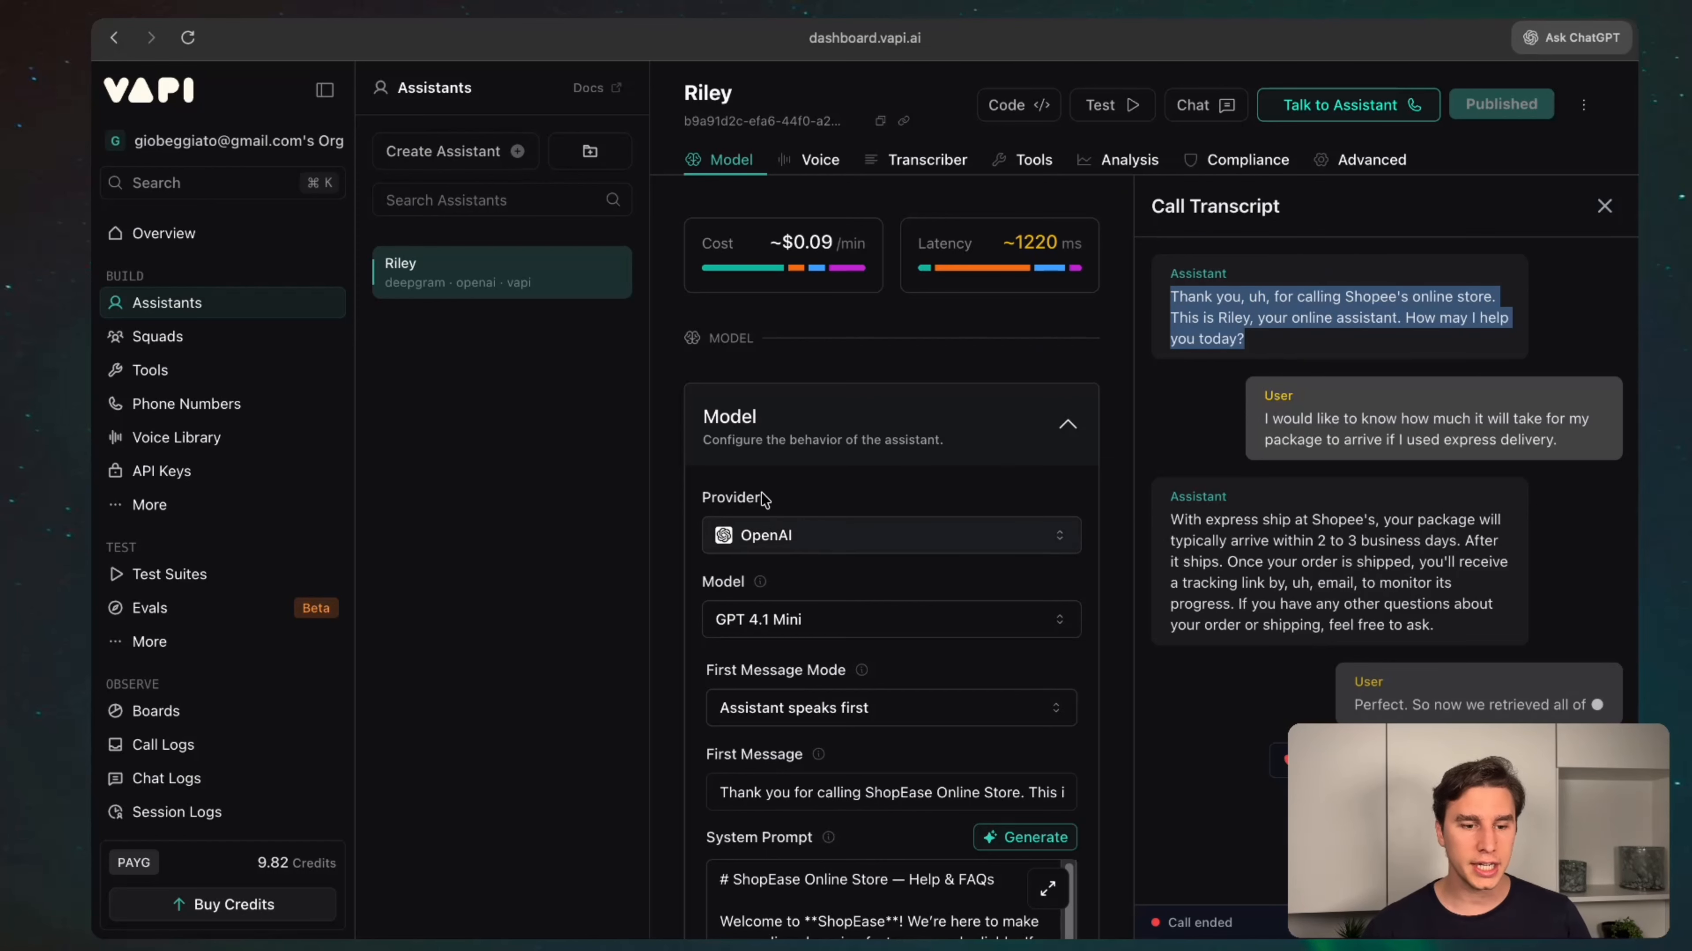
scroll(808, 763, "down", 5)
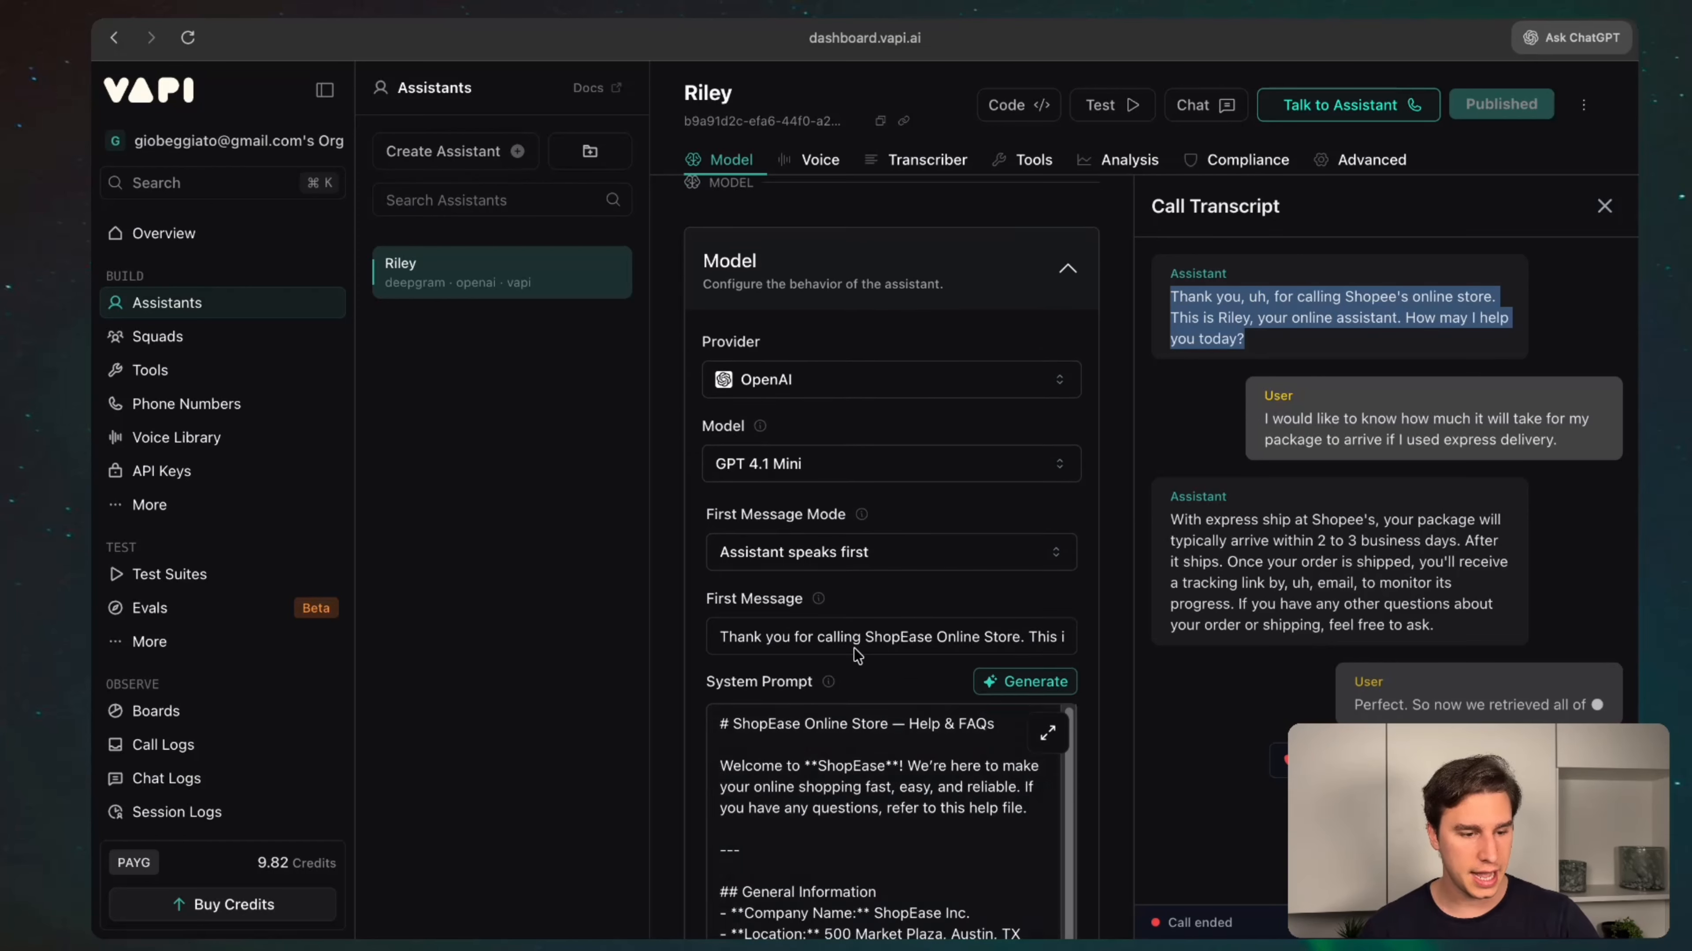
triple_click(786, 608)
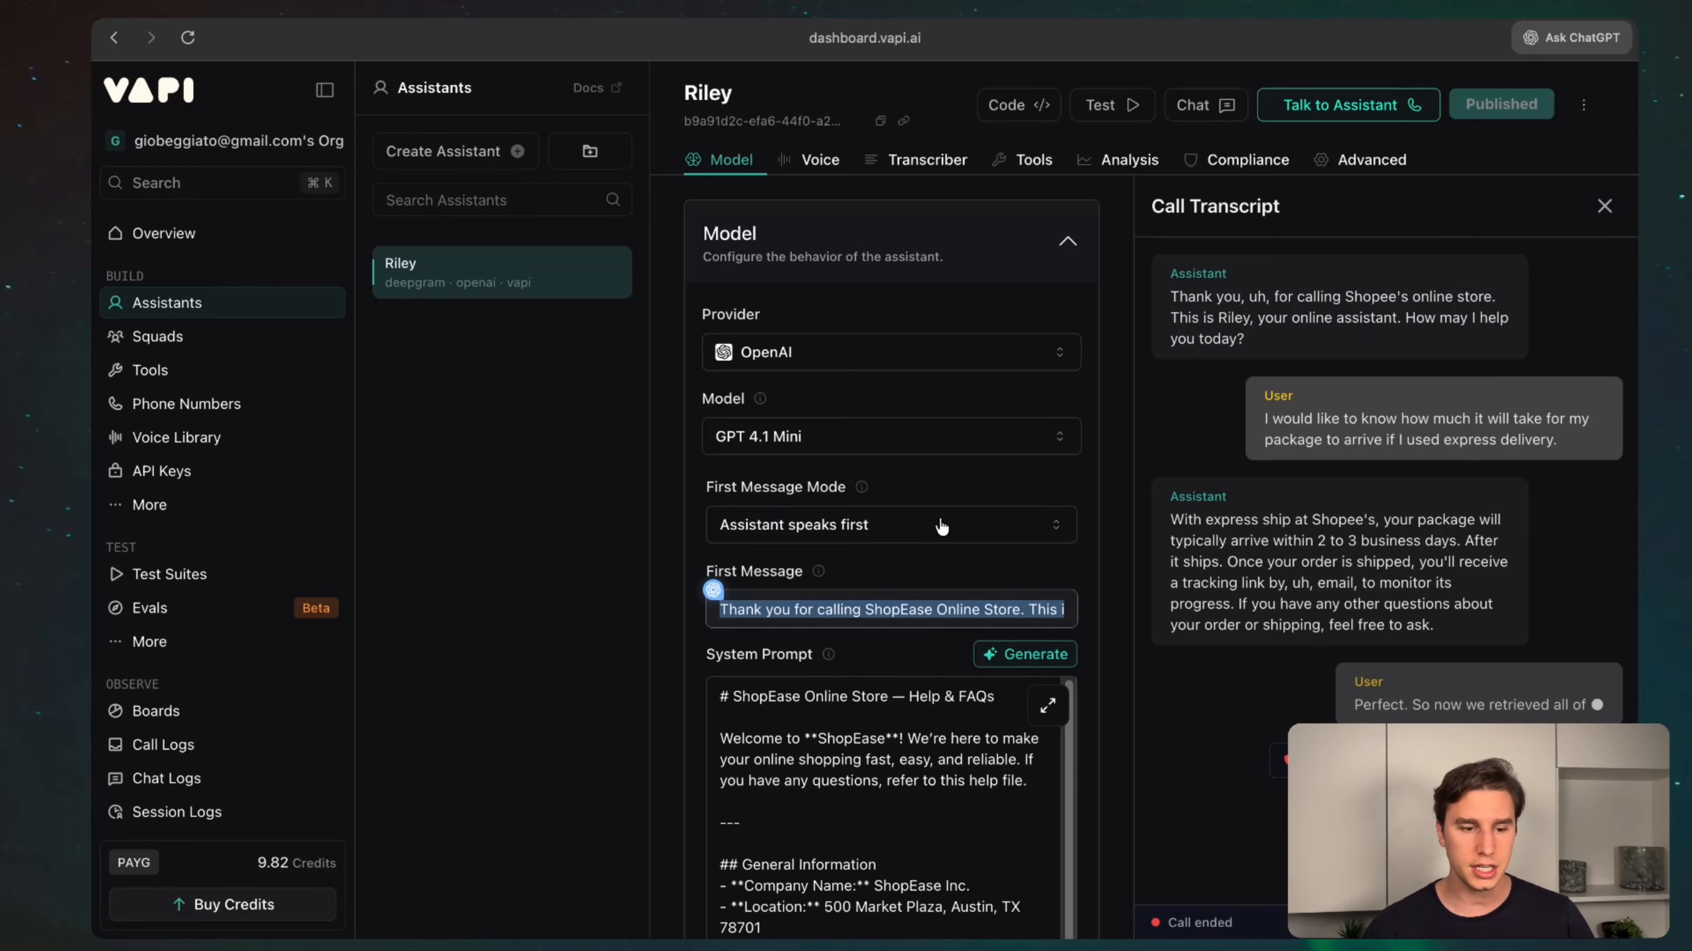
left_click(1277, 567)
left_click_drag(1313, 540, 1442, 541)
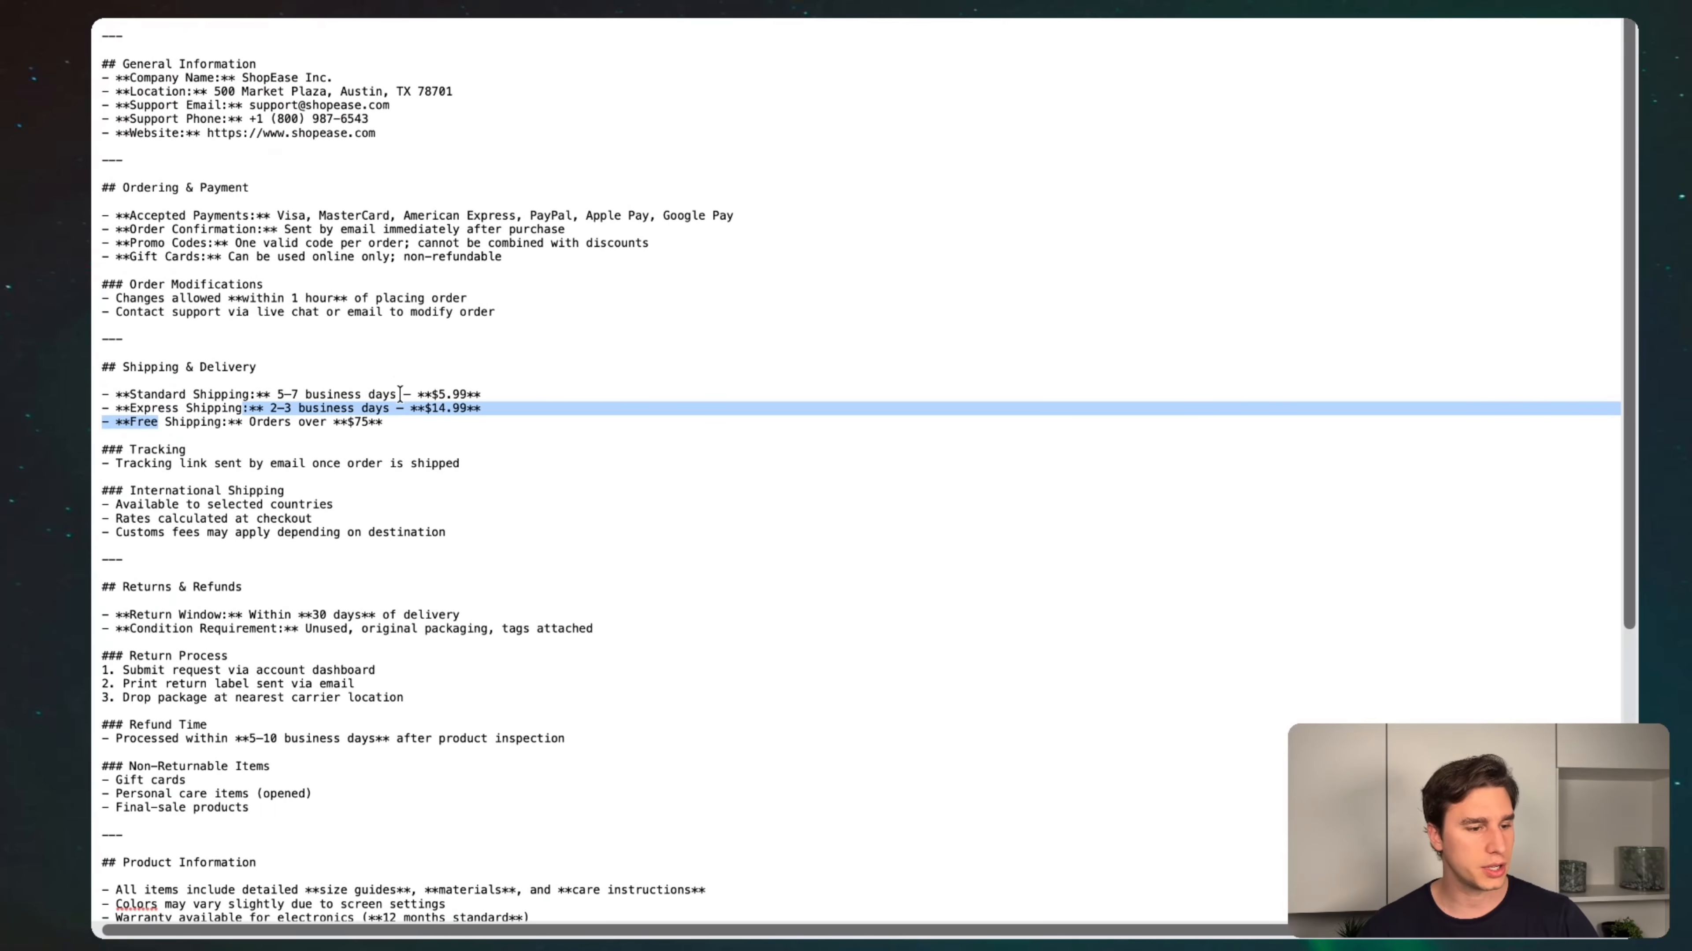
left_click(399, 393)
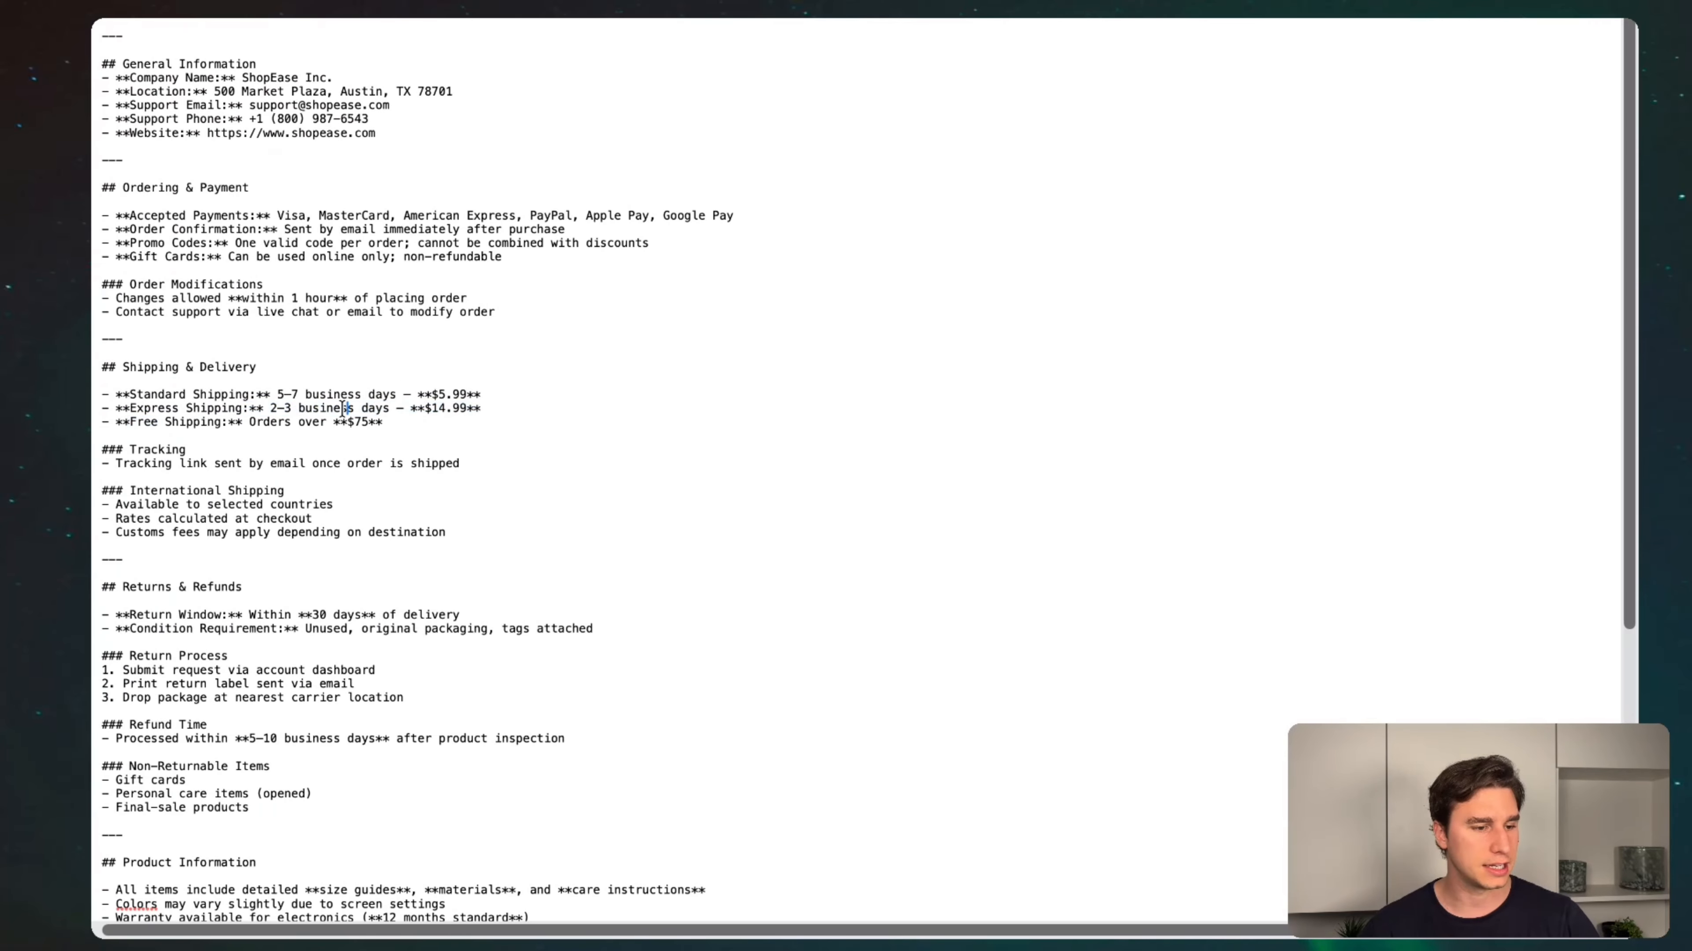
left_click_drag(250, 408, 384, 421)
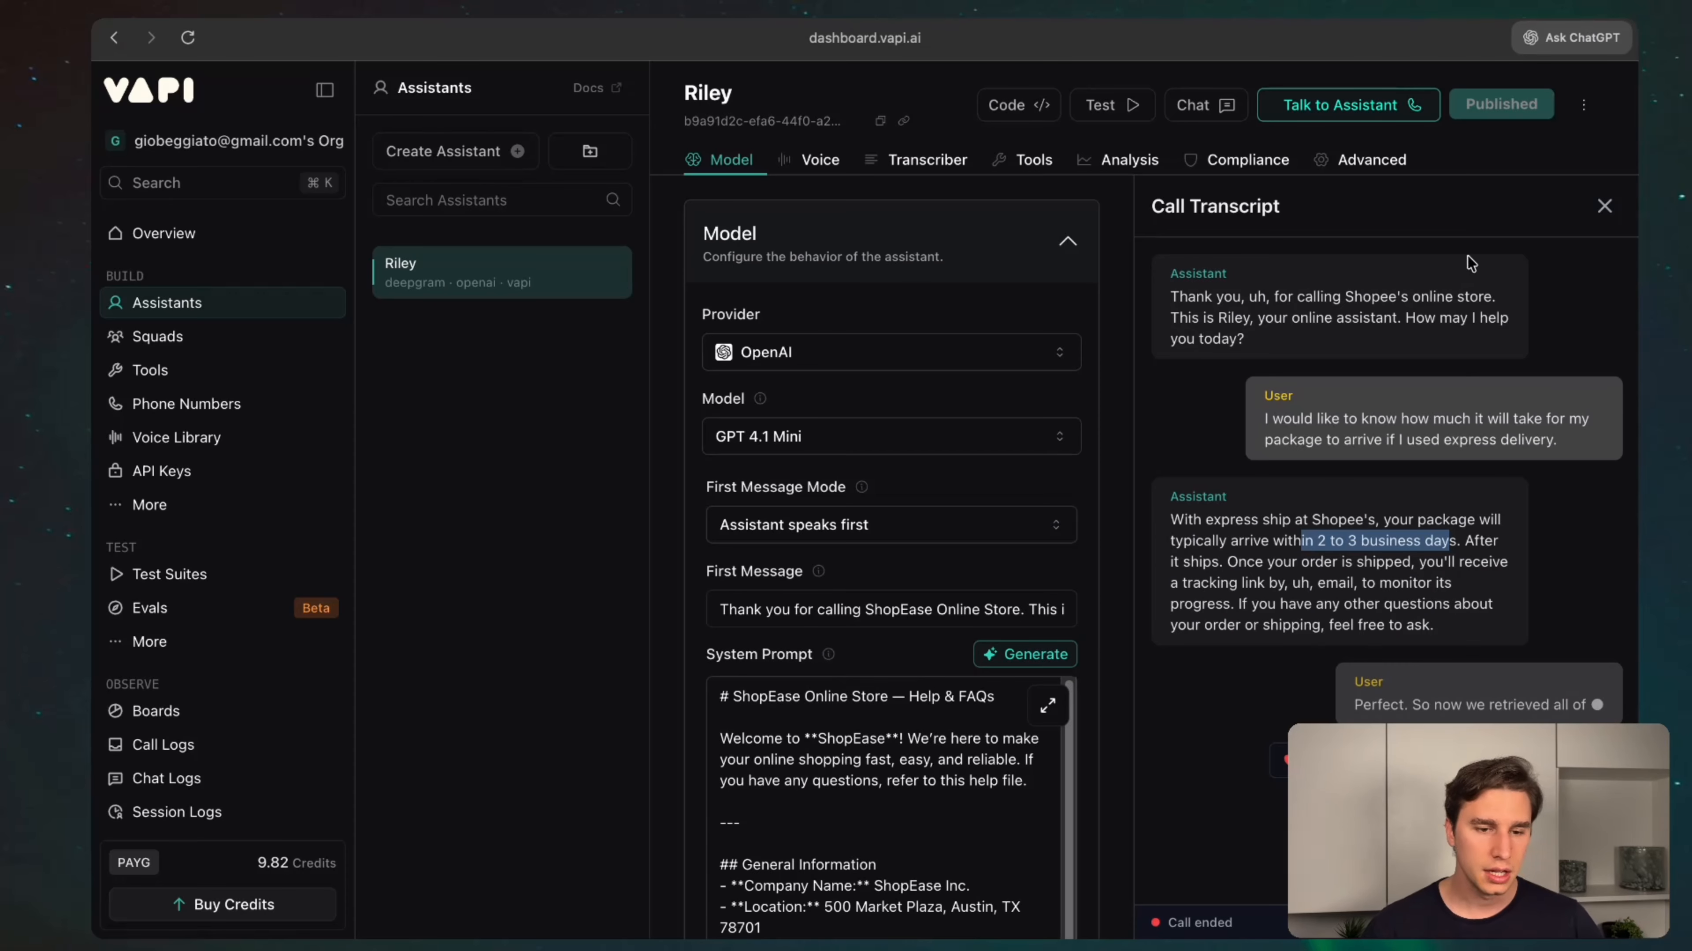
left_click(1604, 206)
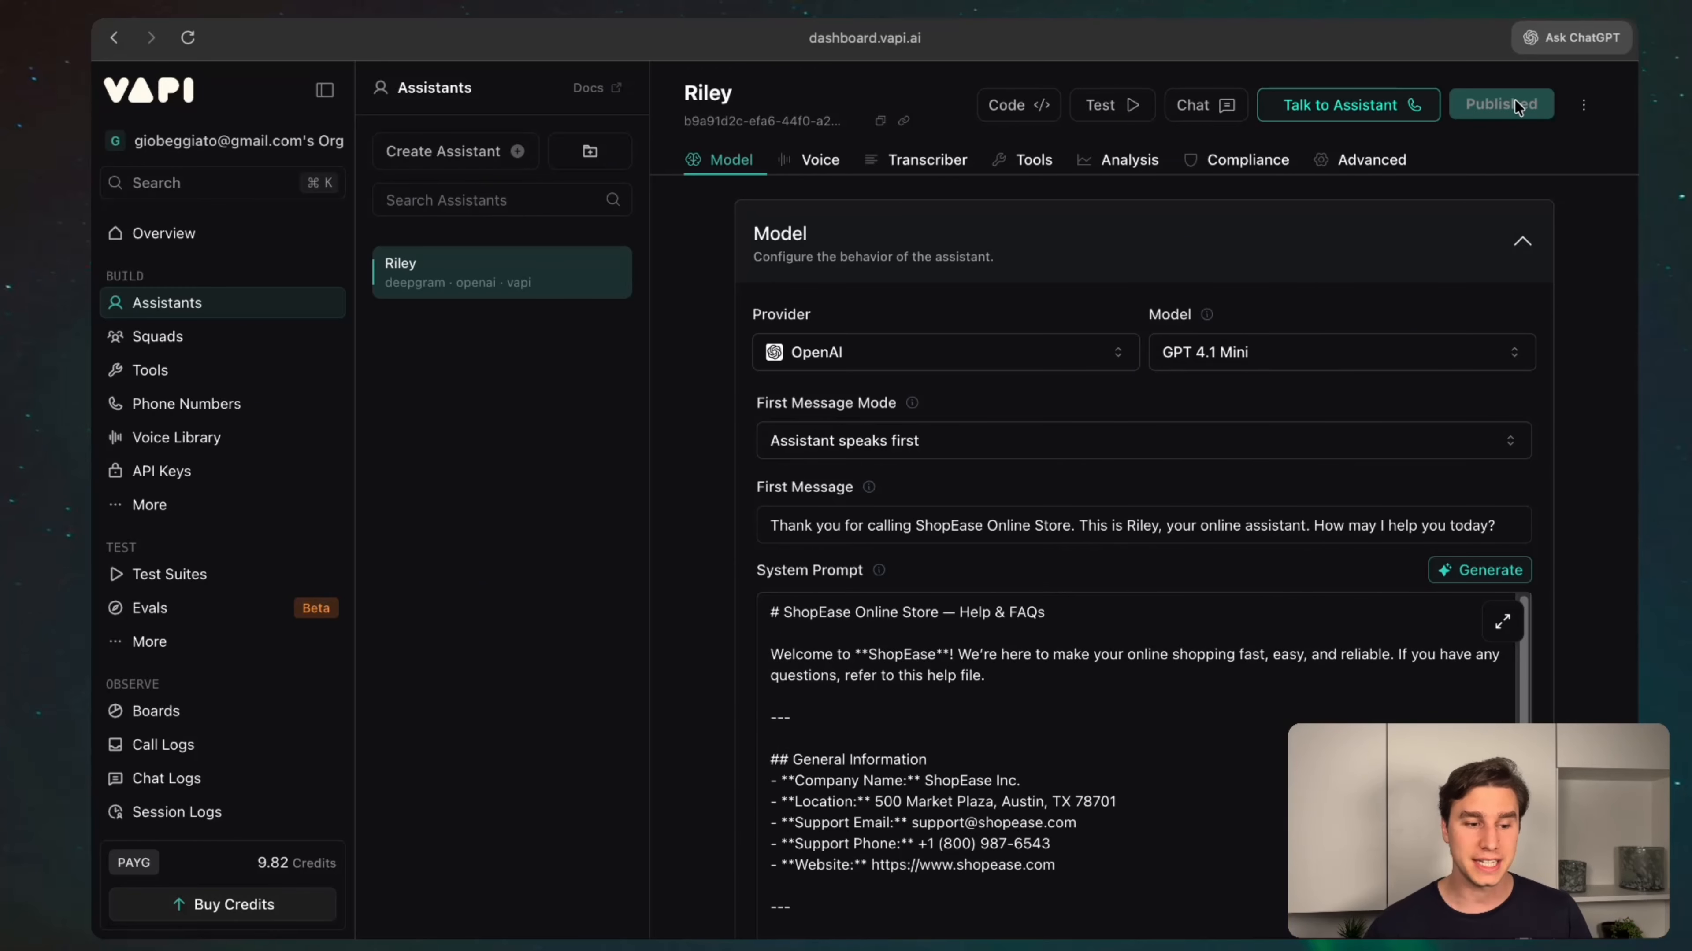
- Remove the empty last line from the end of Riley's system prompt
scroll(1013, 521, "down", 10)
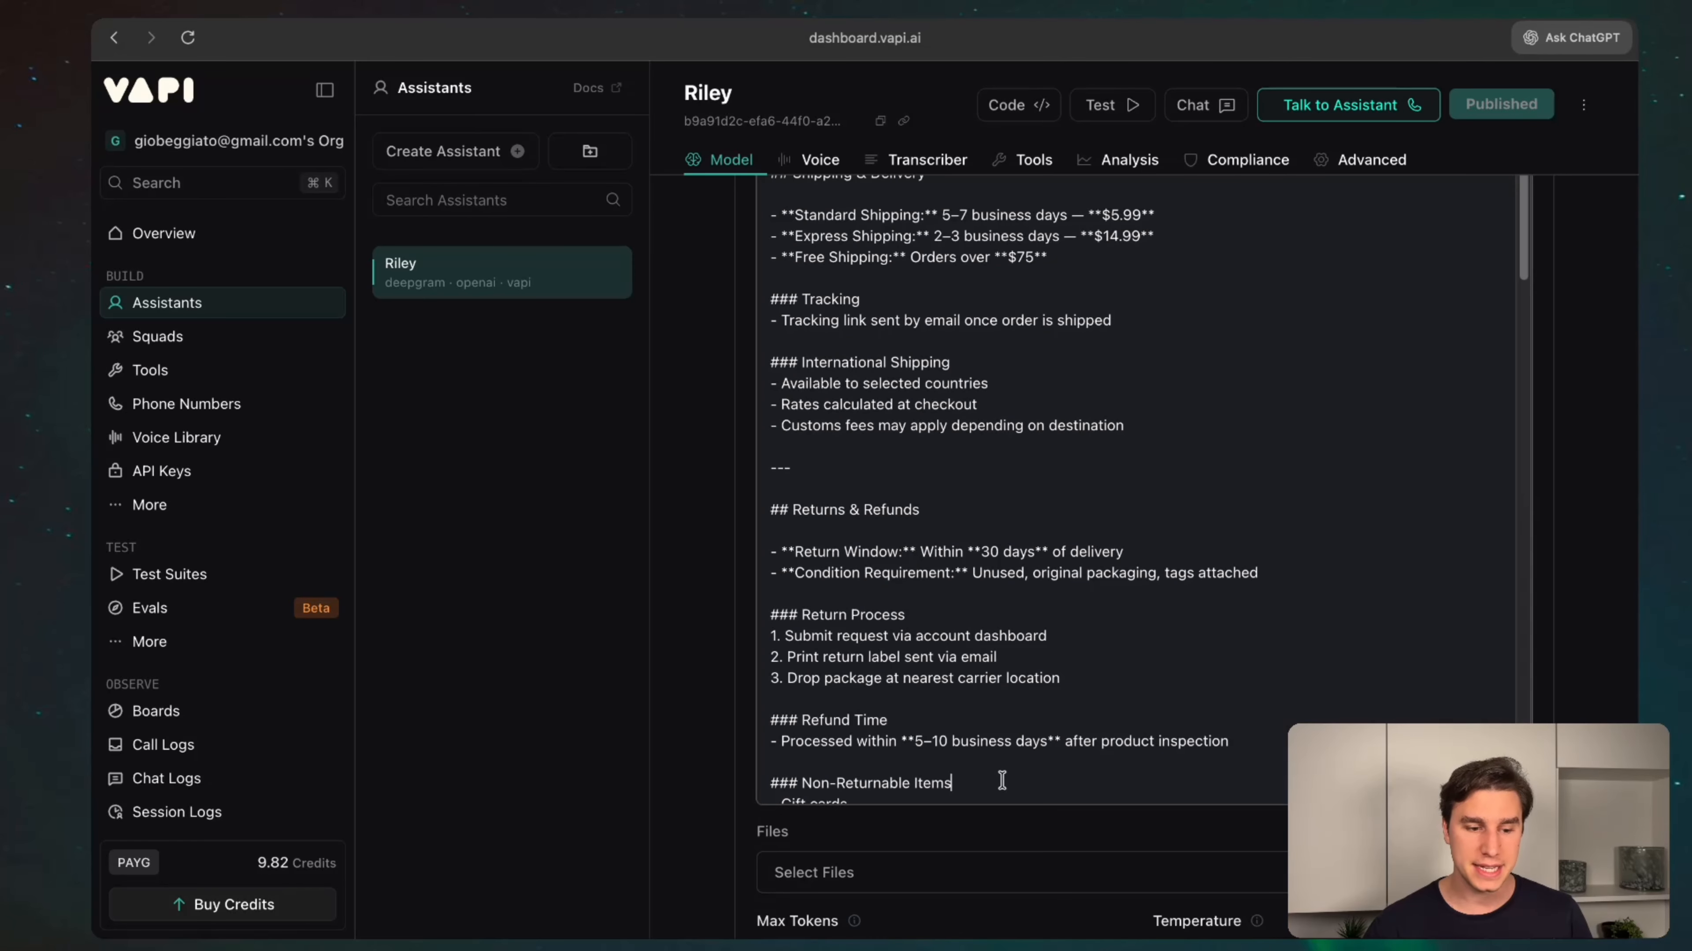
scroll(1000, 778, "down", 10)
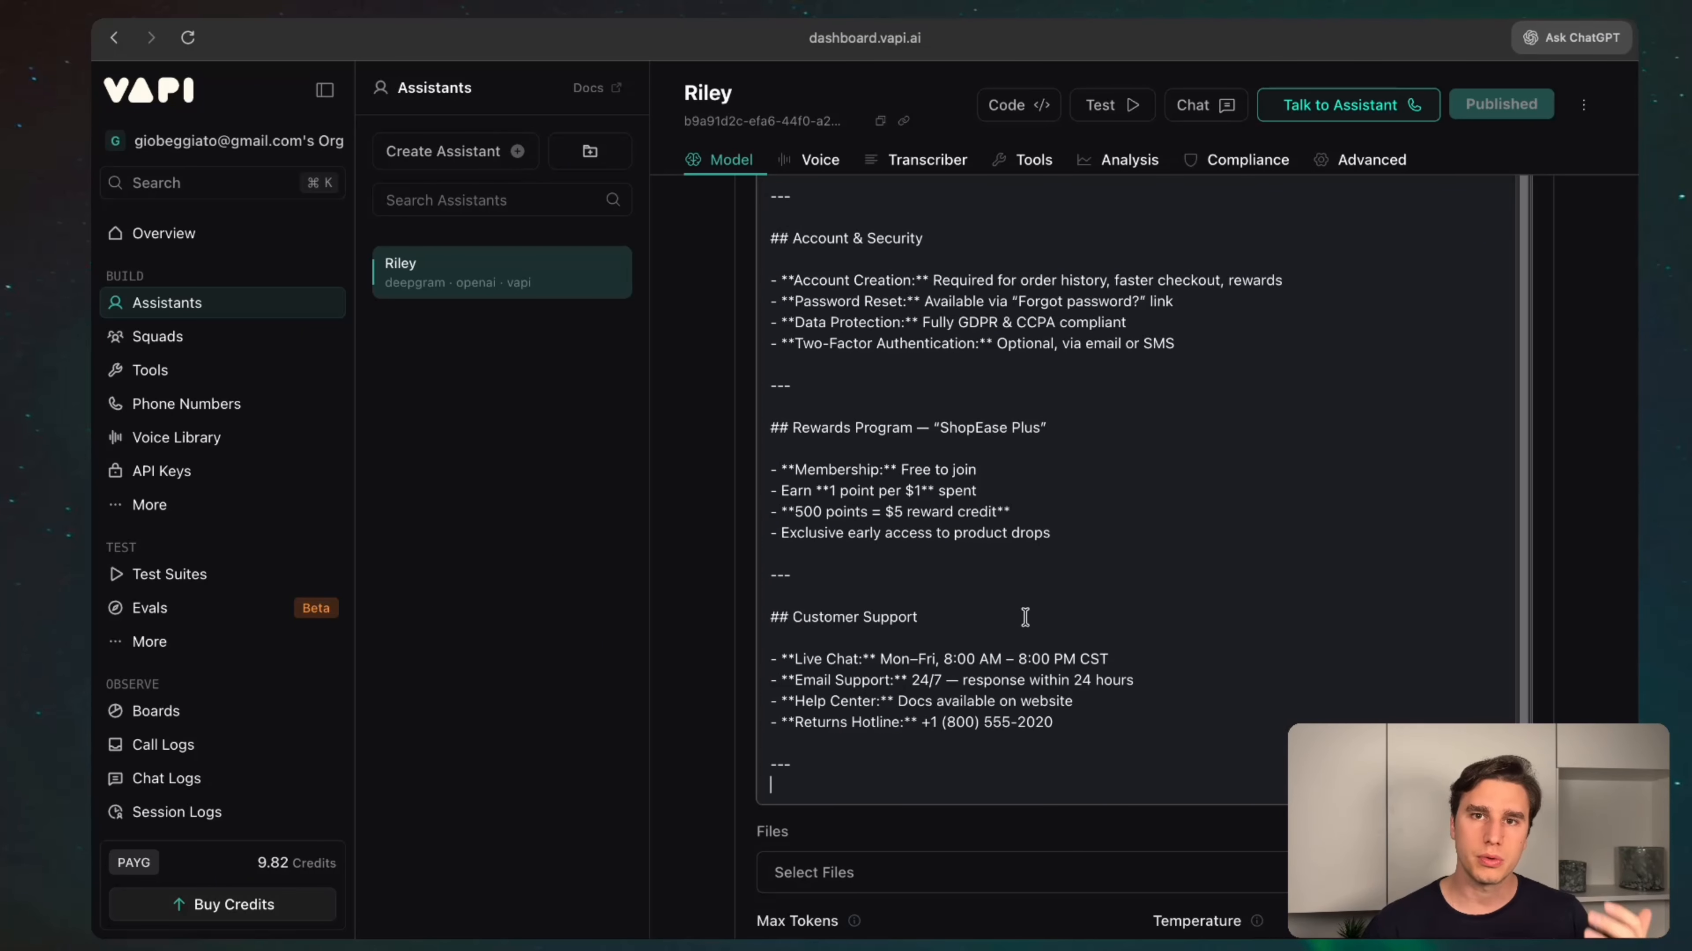
scroll(1025, 617, "down", 3)
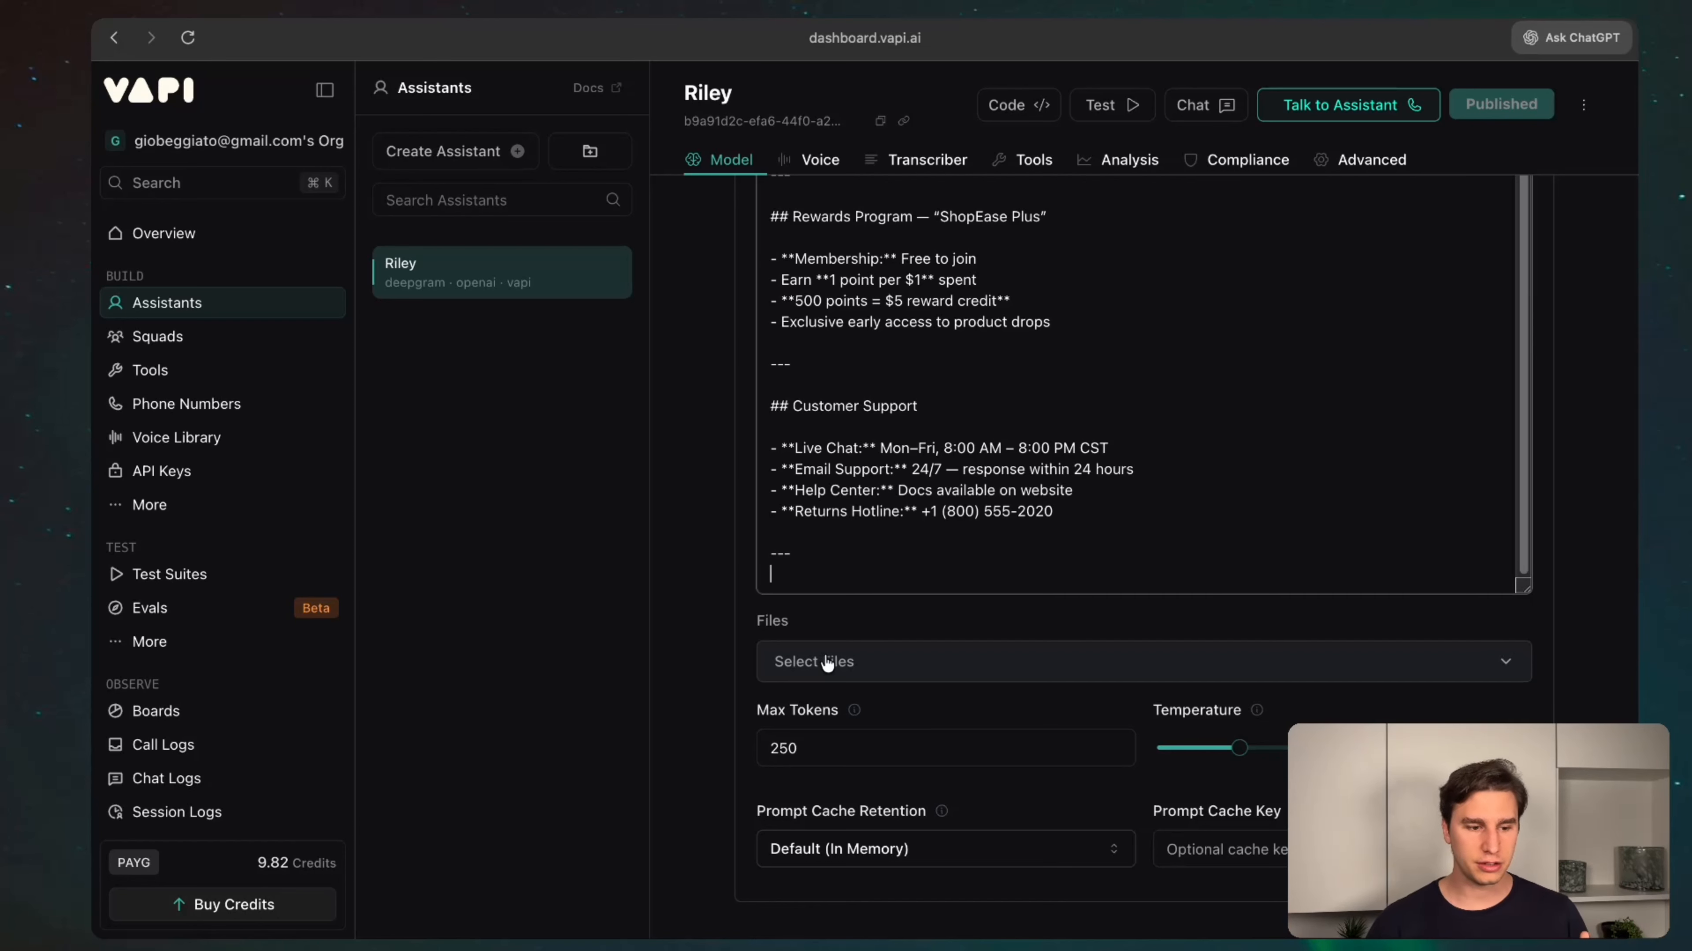
key("BackSpace")
scroll(826, 660, "down", 5)
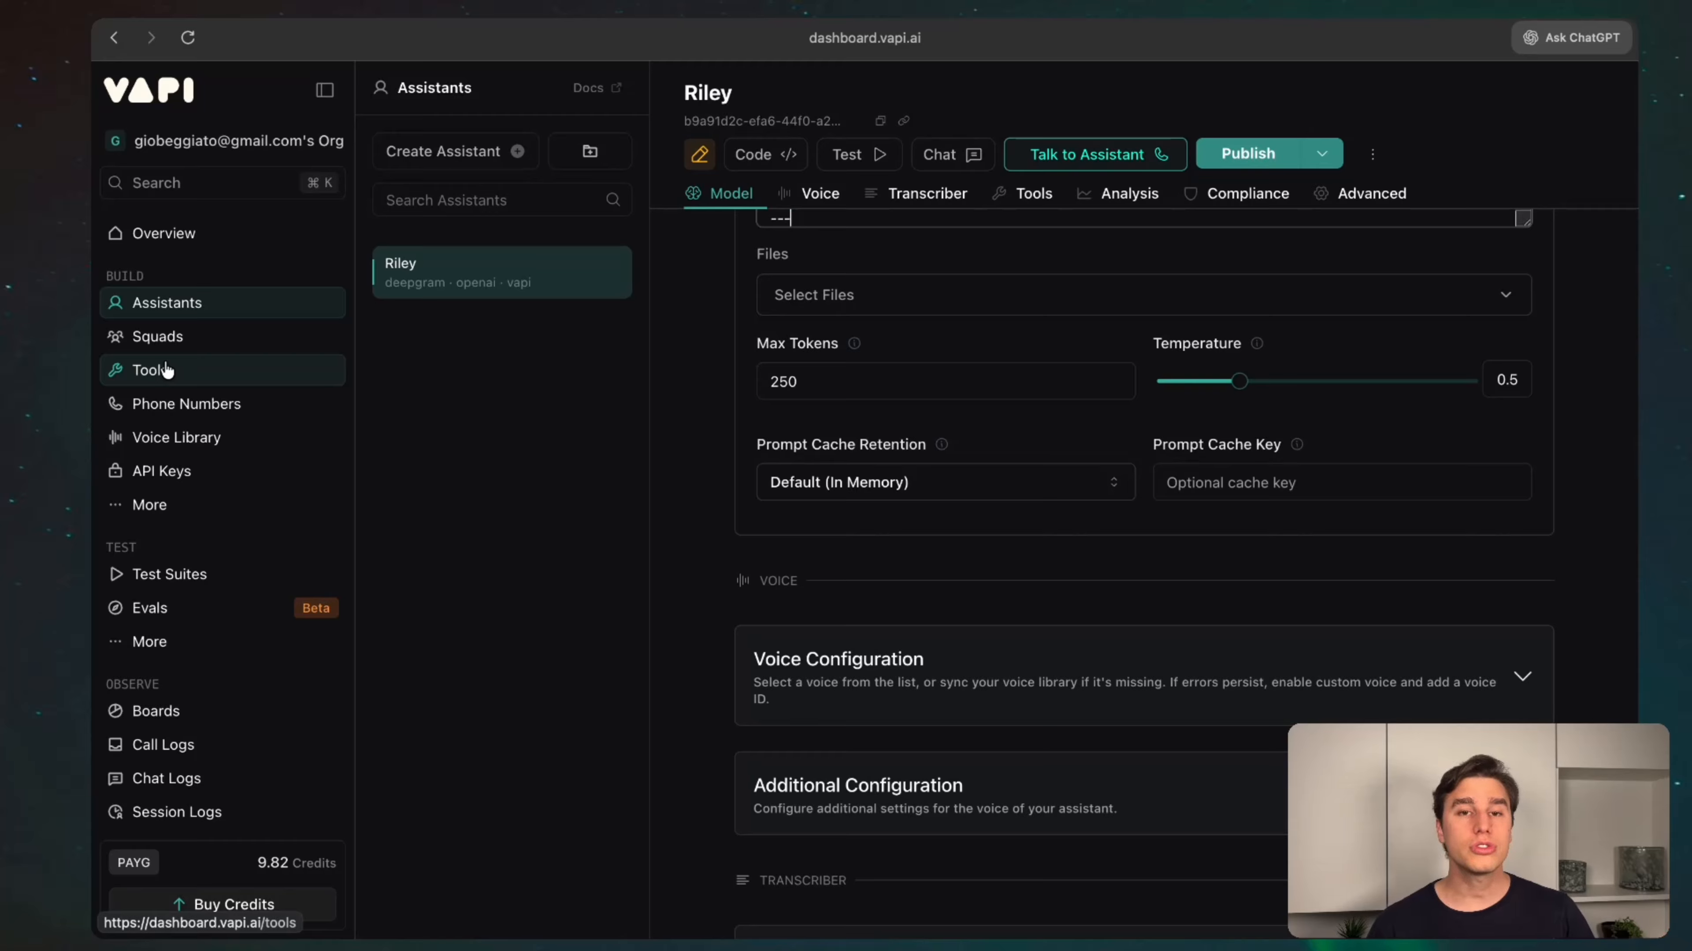
- Open the Tools settings of the Riley assistant
scroll(859, 460, "up", 3)
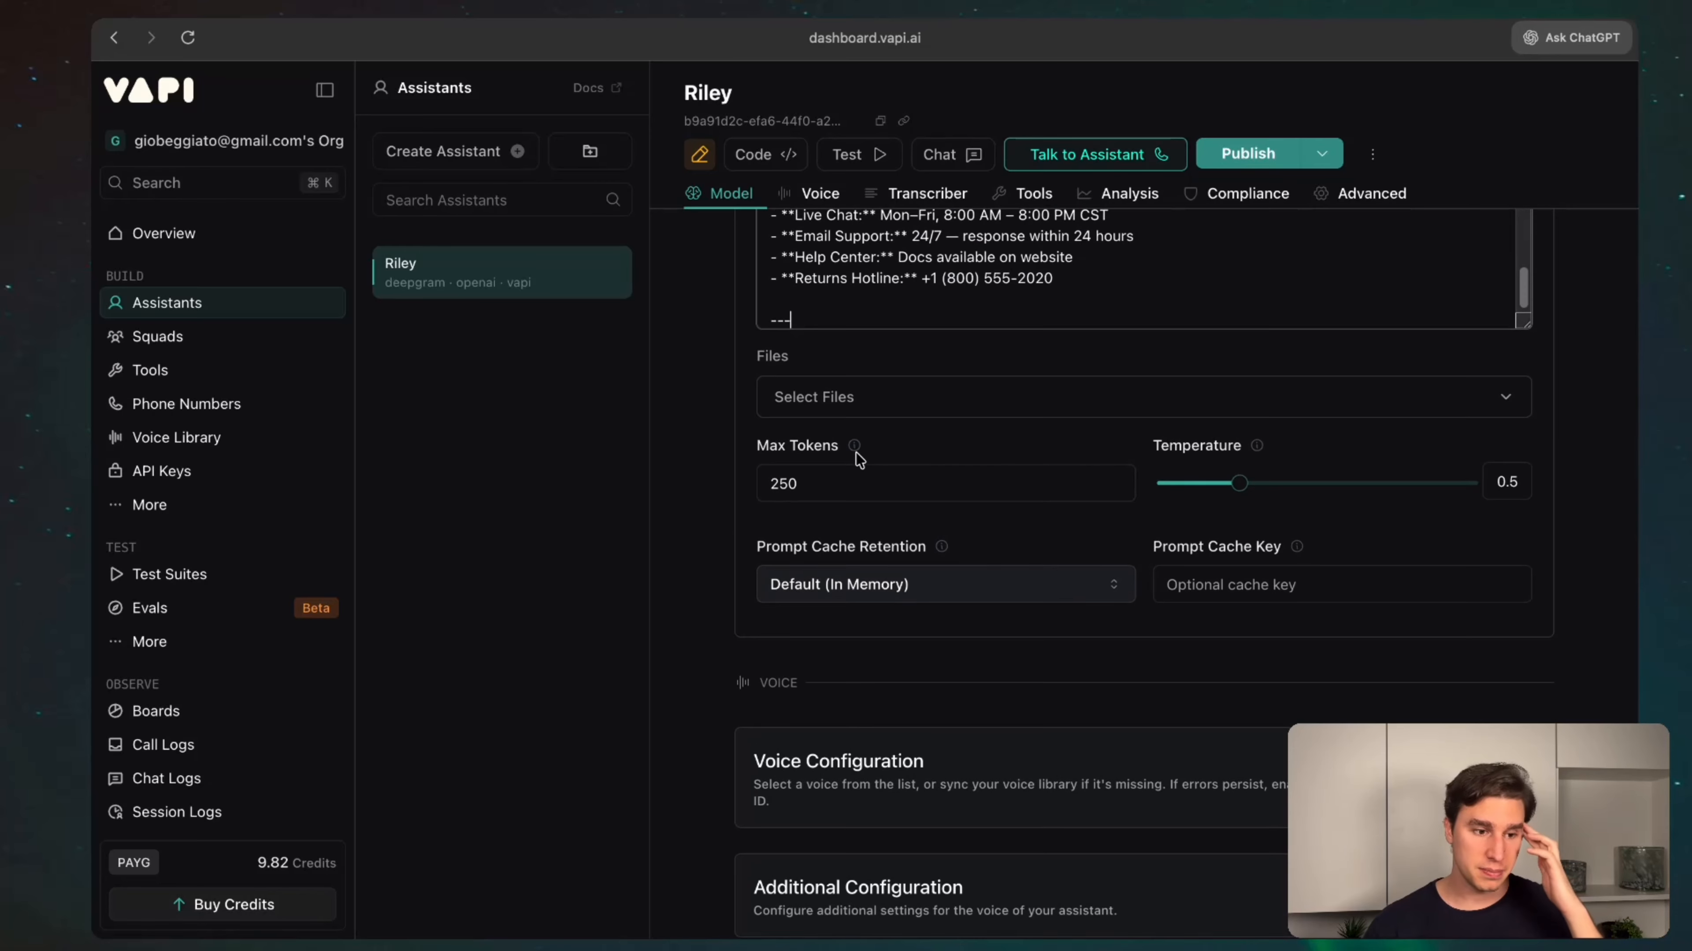
scroll(859, 460, "up", 10)
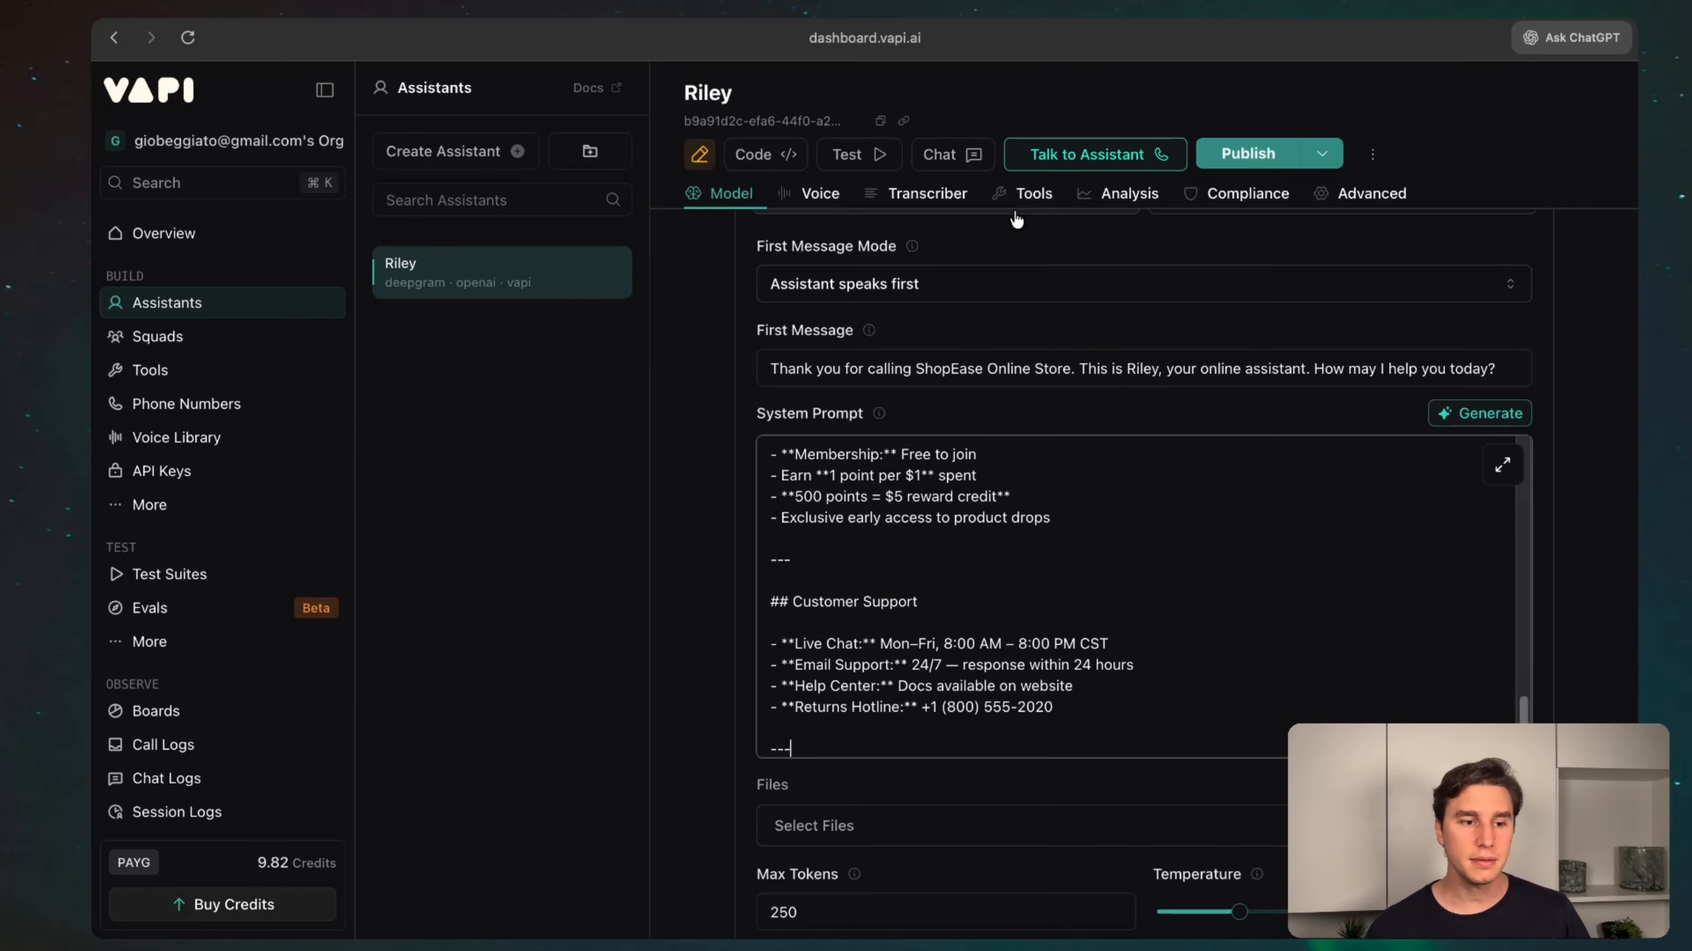
left_click(1023, 200)
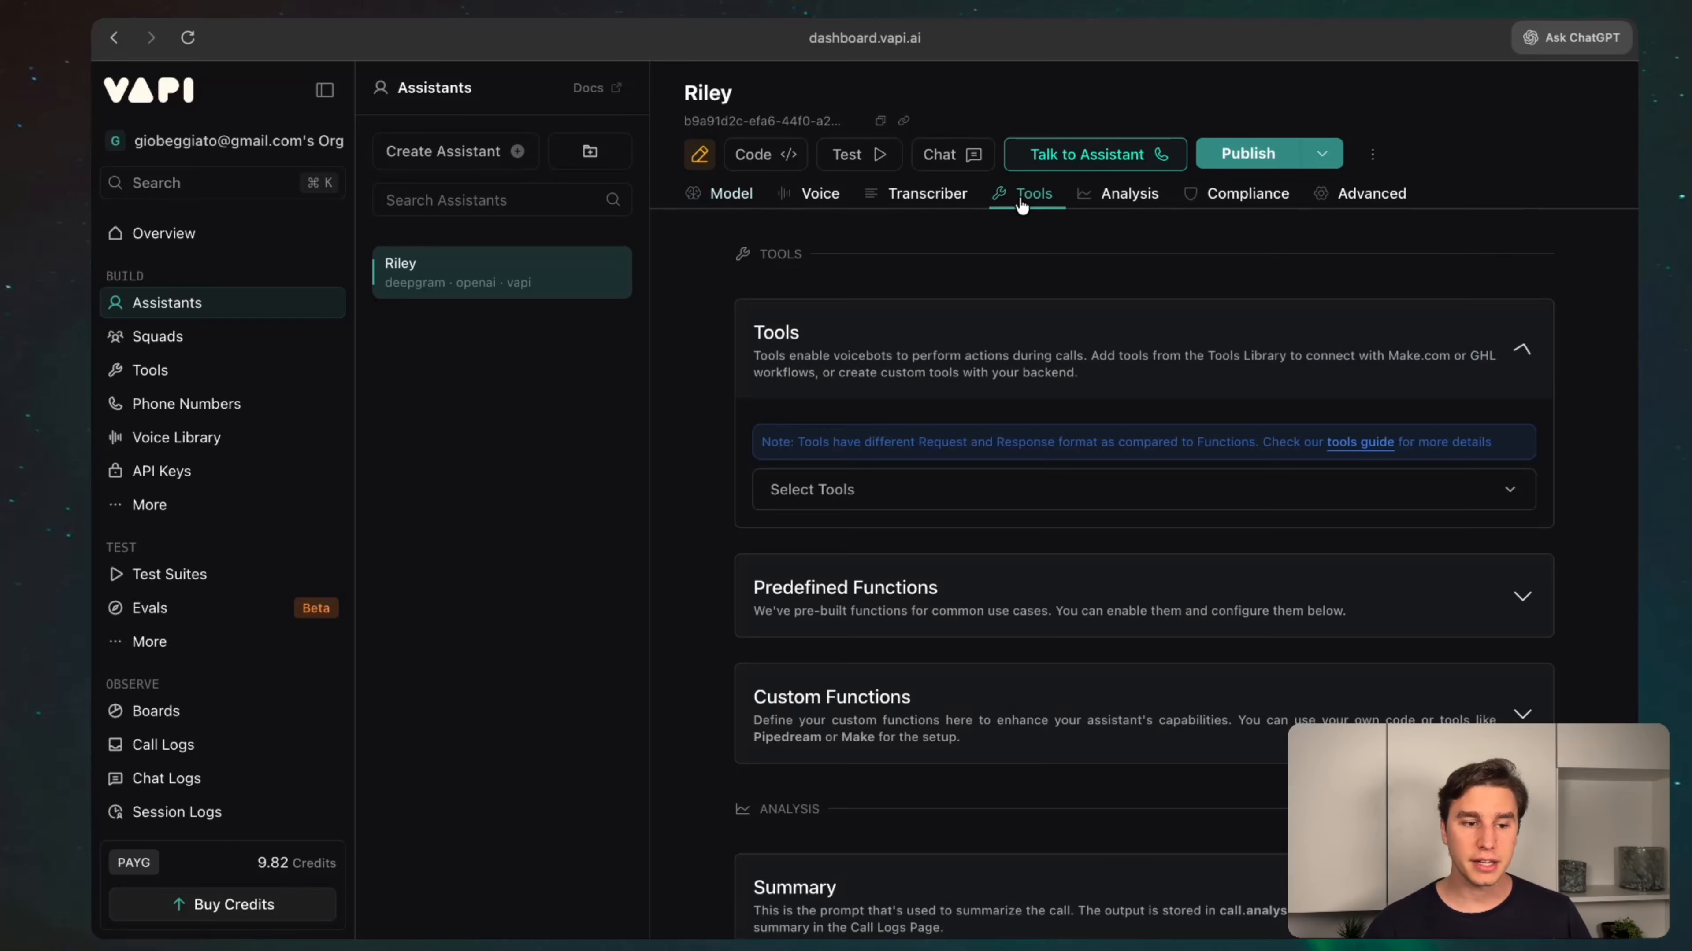
- Create a new custom tool in the workspace's tool library and bring up its server URL settings
left_click(146, 373)
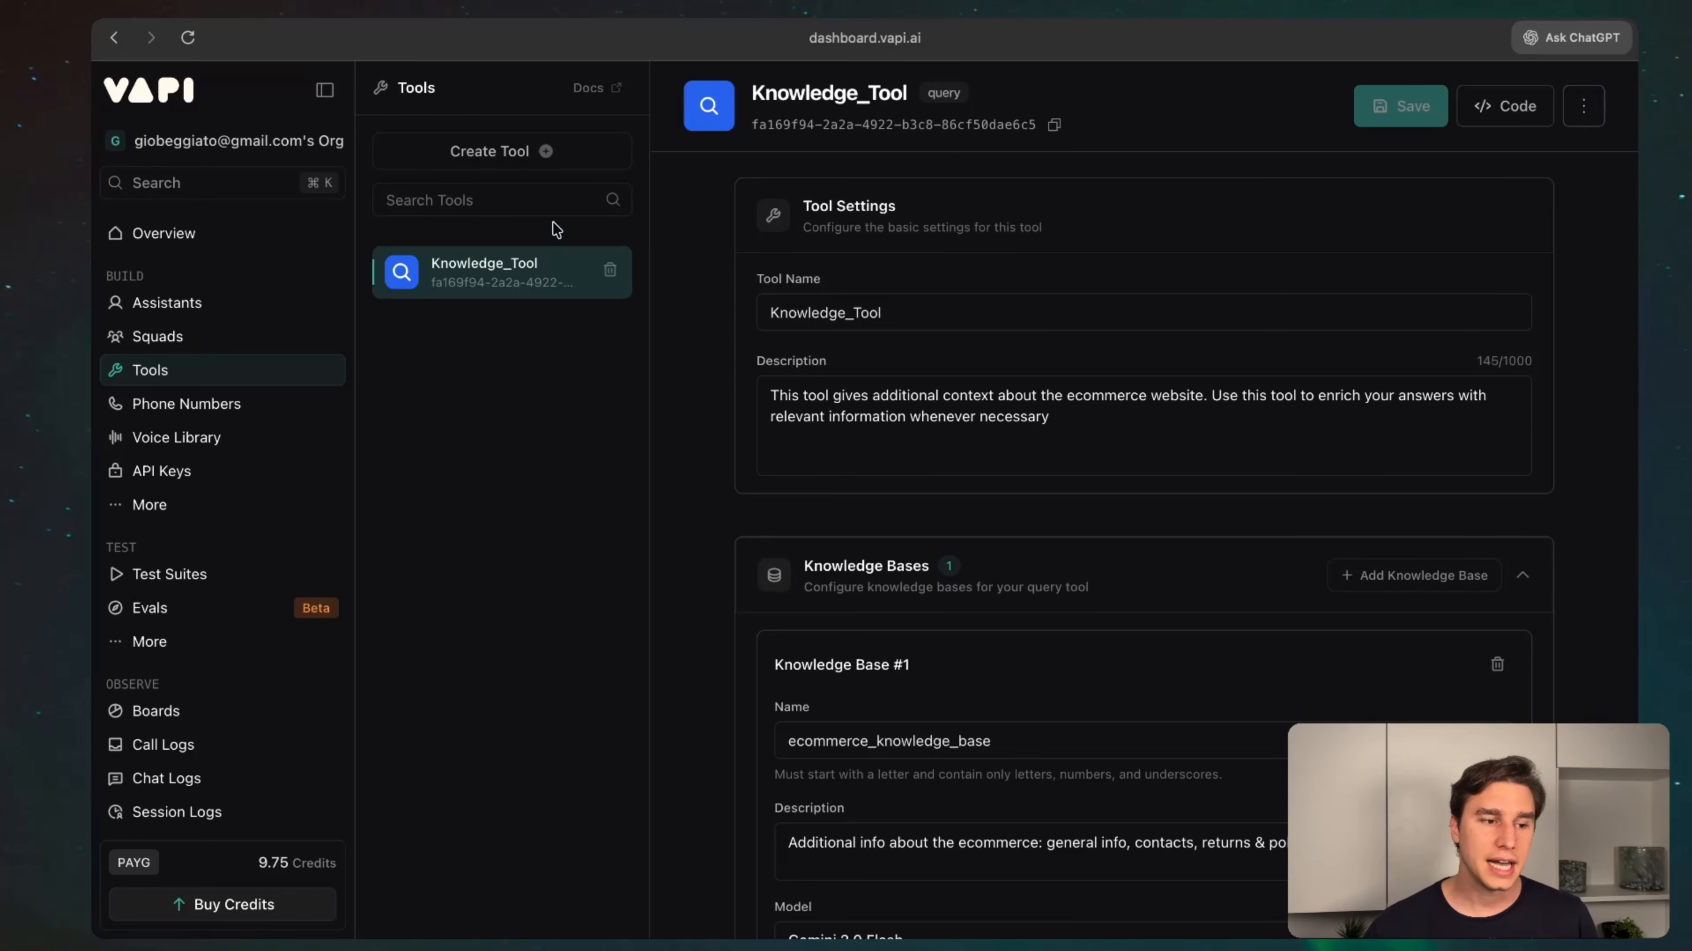
left_click(565, 155)
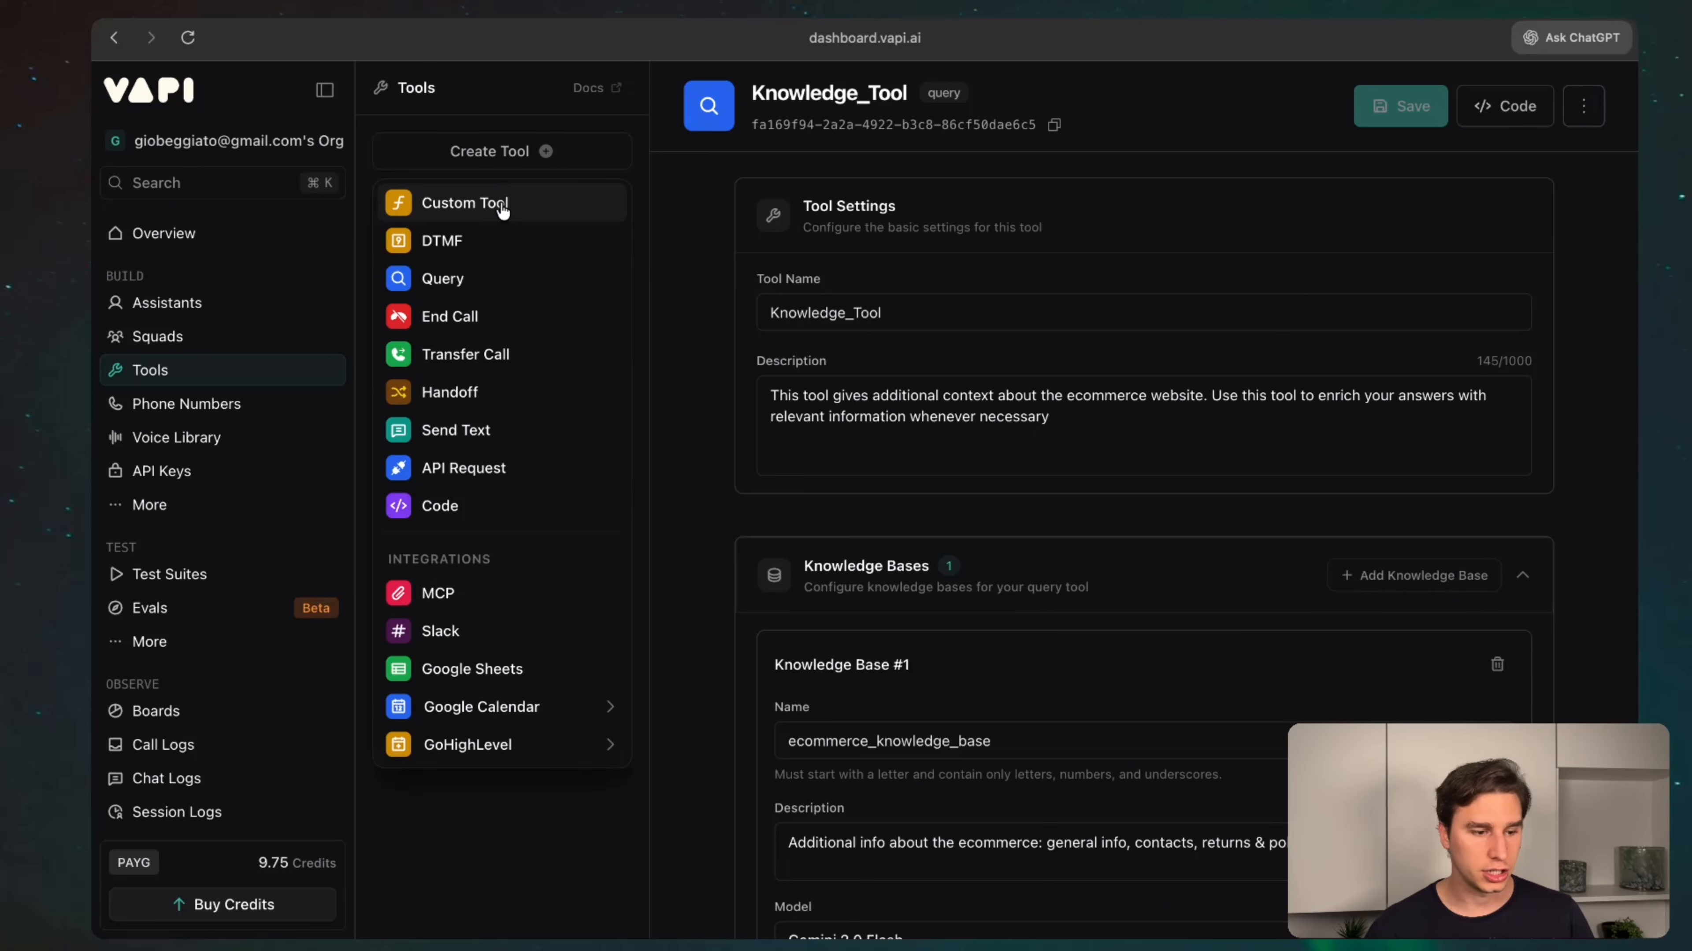
left_click(470, 210)
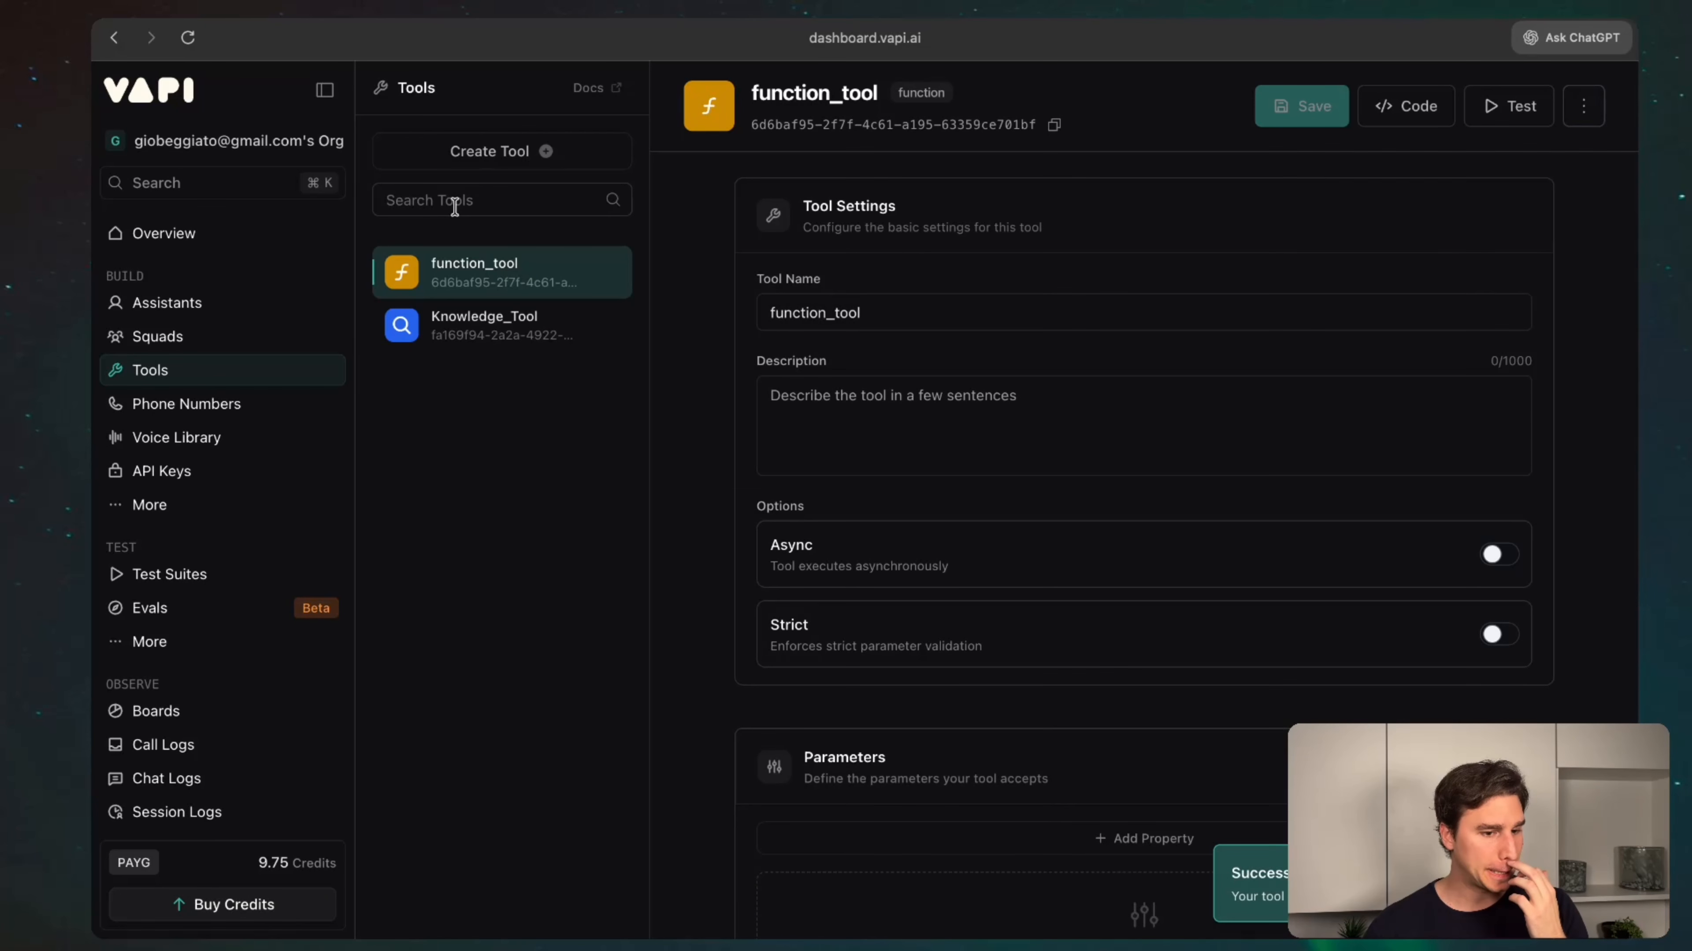
scroll(821, 384, "down", 8)
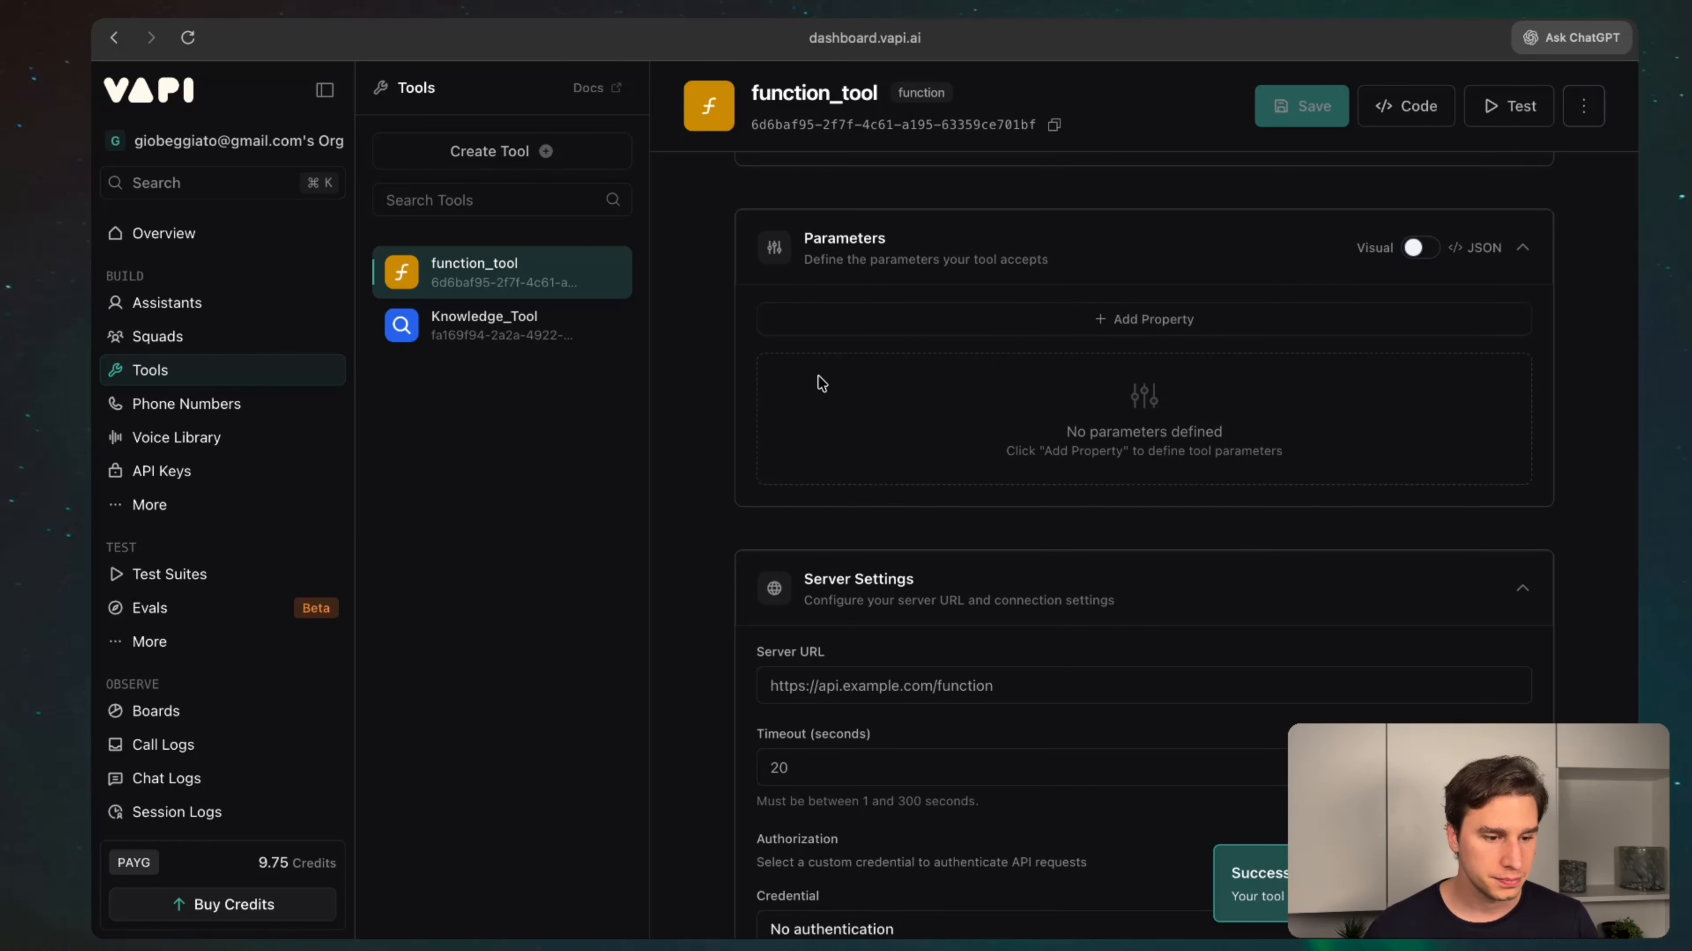
scroll(821, 384, "down", 2)
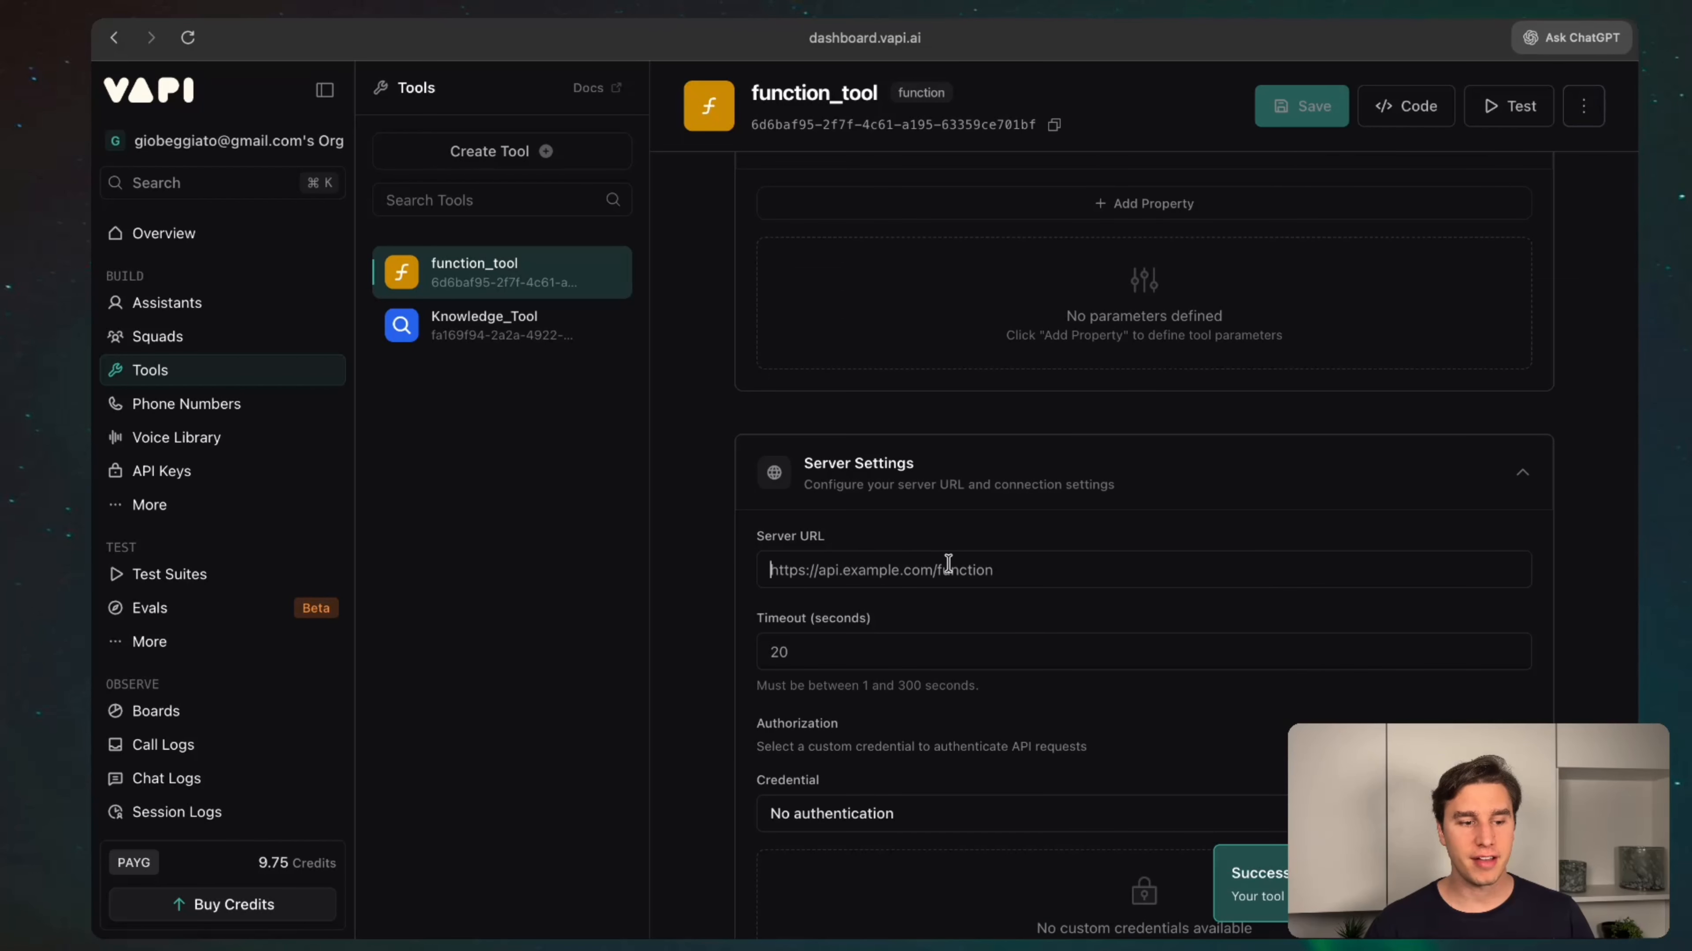